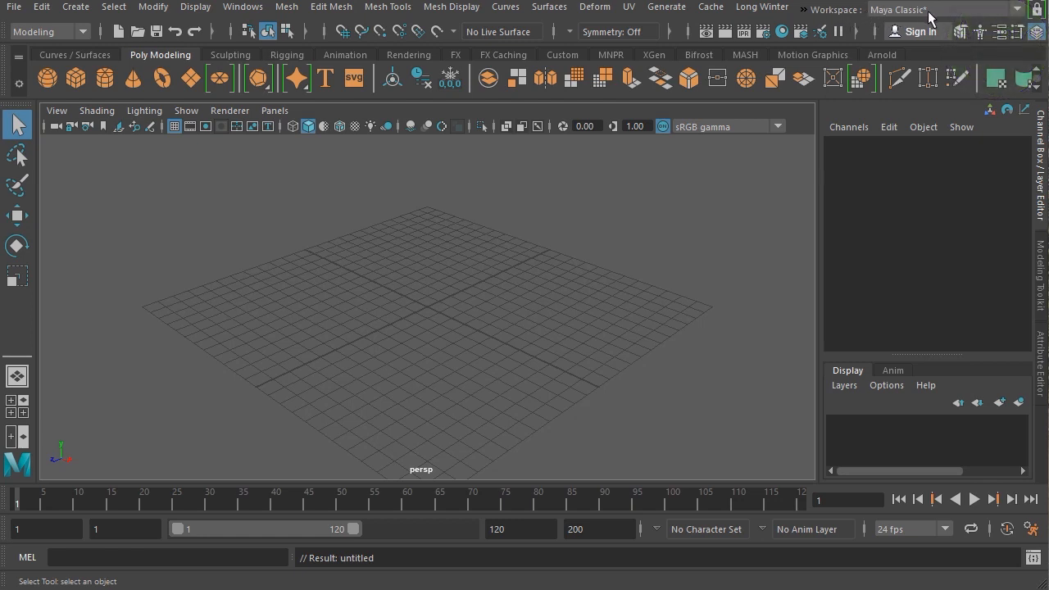
# Step: Try out the Animation workspace and switch back to the Maya Classic workspace
pyautogui.click(1019, 10)
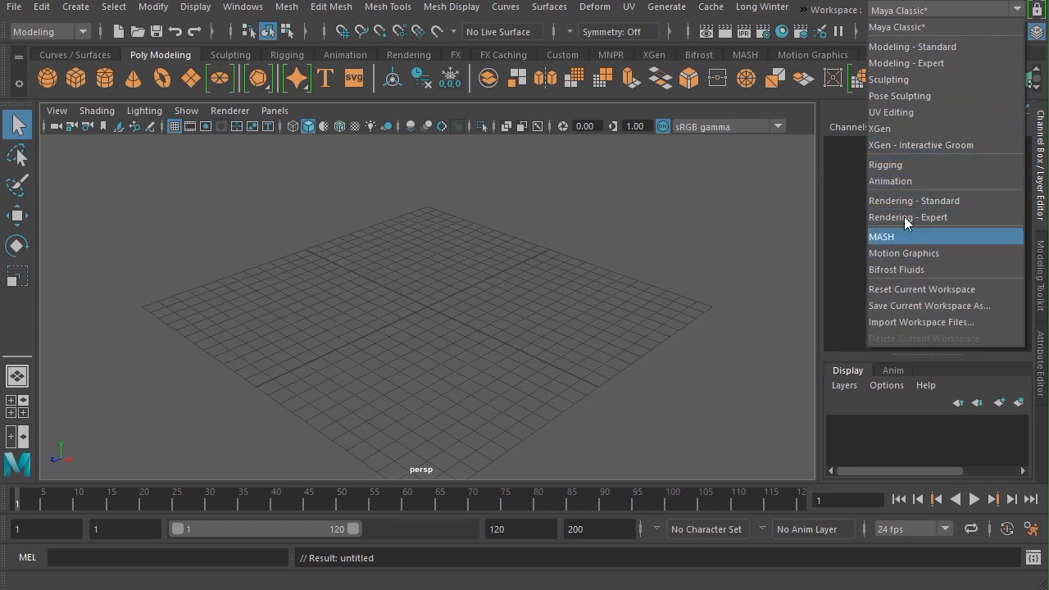
pyautogui.click(888, 28)
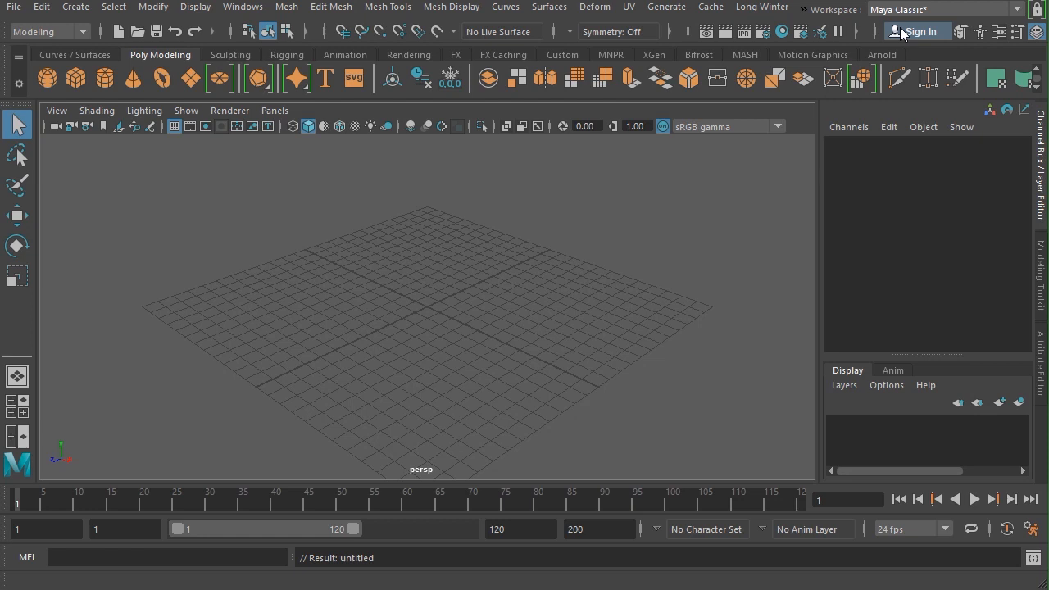
pyautogui.click(1018, 10)
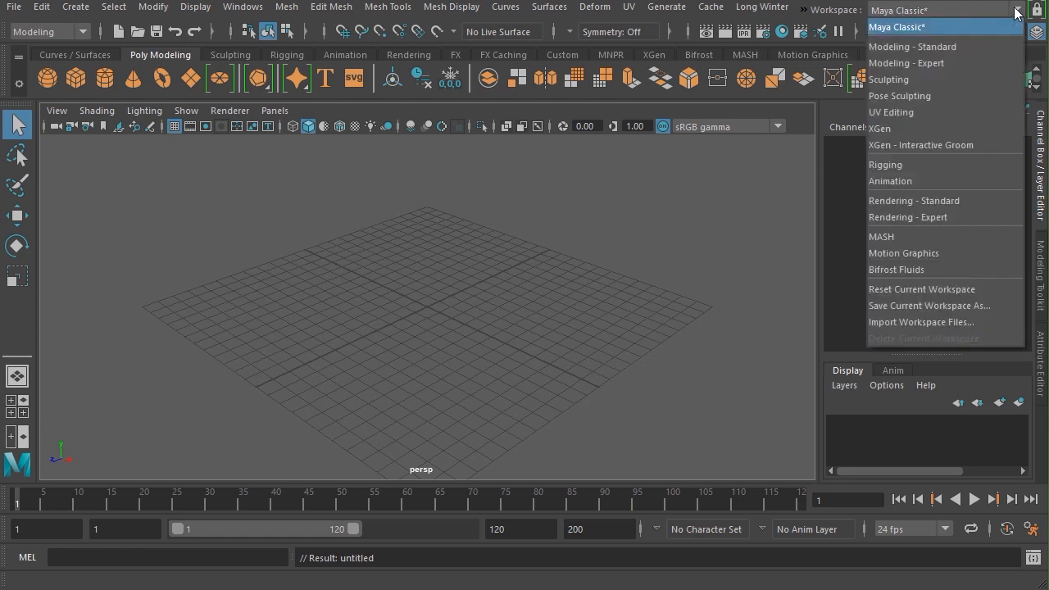
pyautogui.click(909, 181)
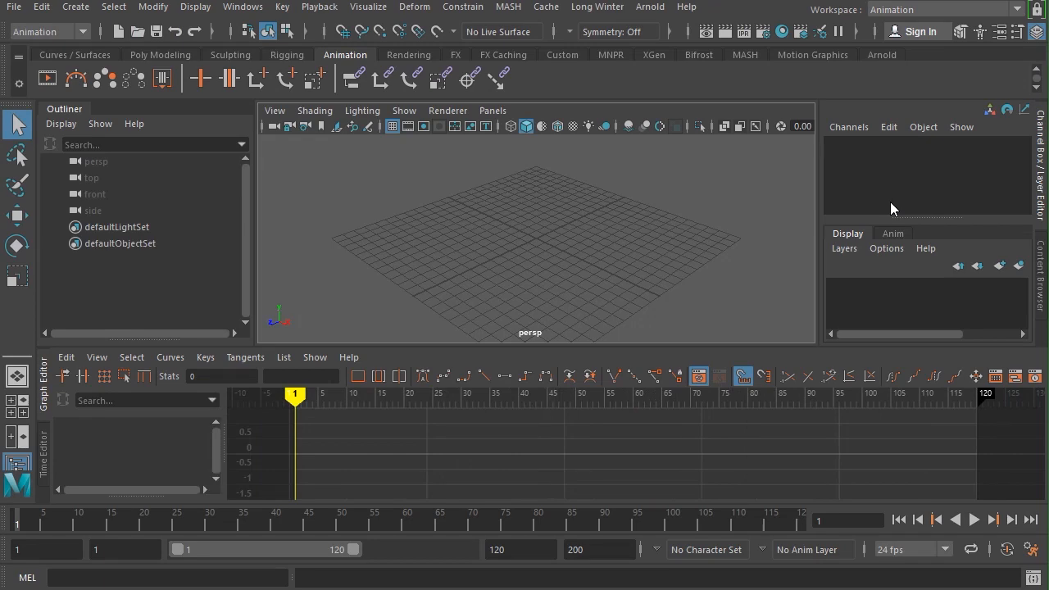
pyautogui.click(1016, 10)
pyautogui.click(983, 29)
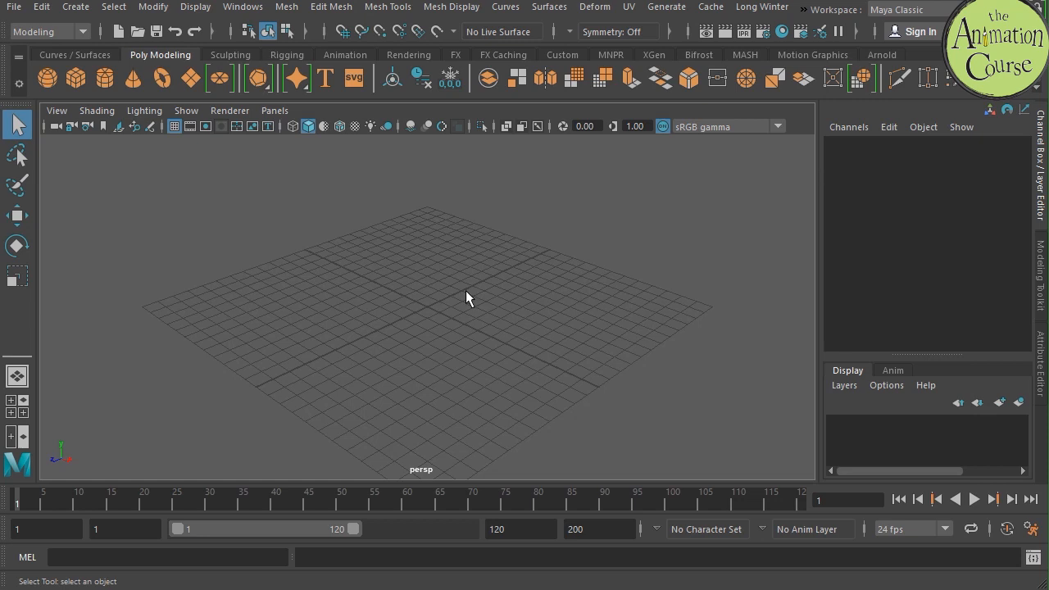
# Step: Show the four-view layout, create a polygon cone, and move it up to about Y 1.13 and along positive X
pyautogui.press('space')
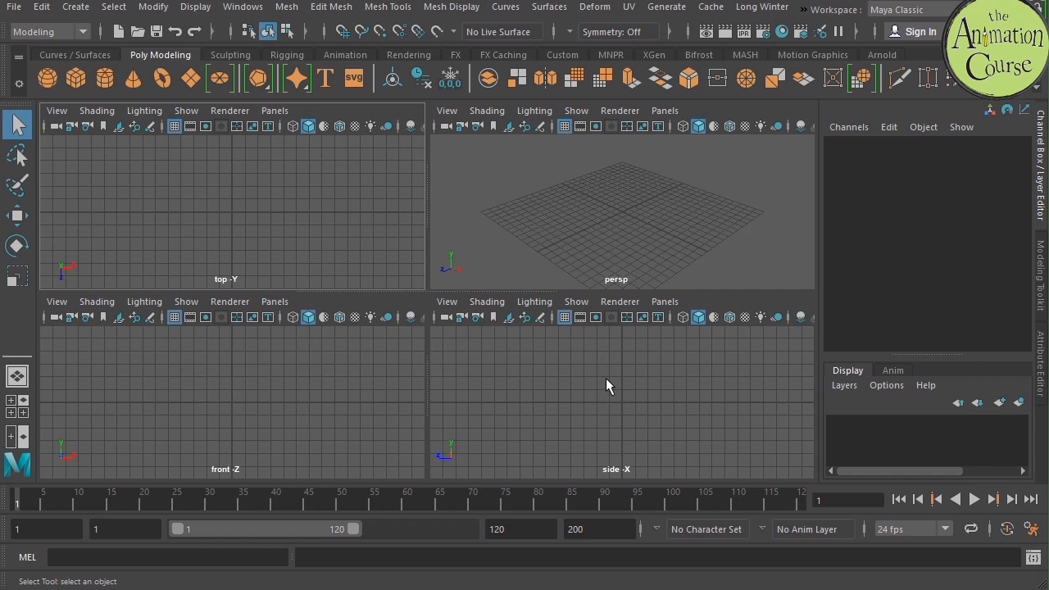
pyautogui.click(133, 78)
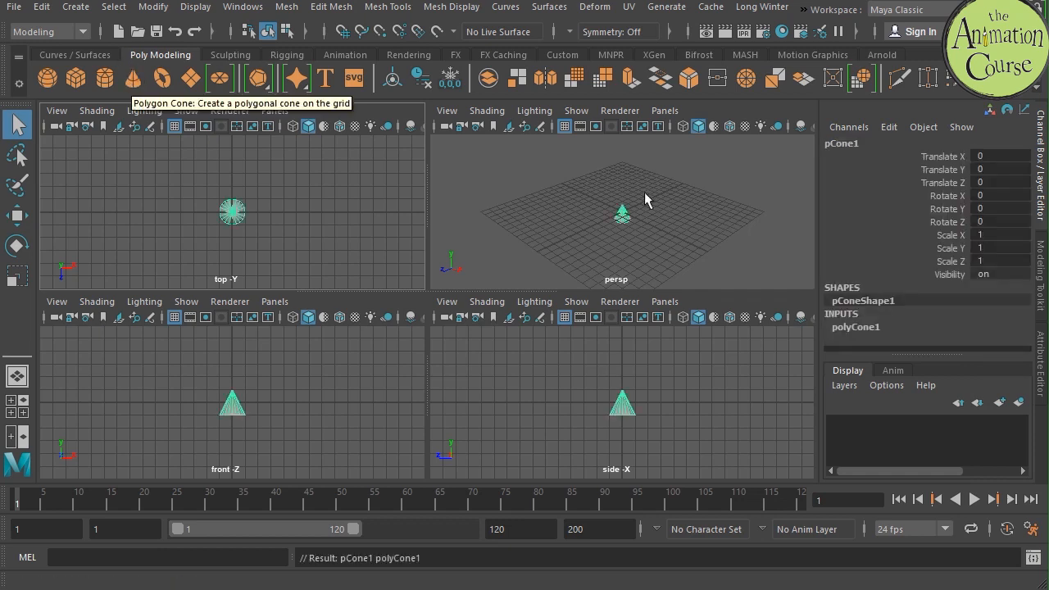
pyautogui.press('w')
pyautogui.moveTo(623, 159); pyautogui.dragTo(623, 138)
pyautogui.moveTo(681, 218); pyautogui.dragTo(713, 243)
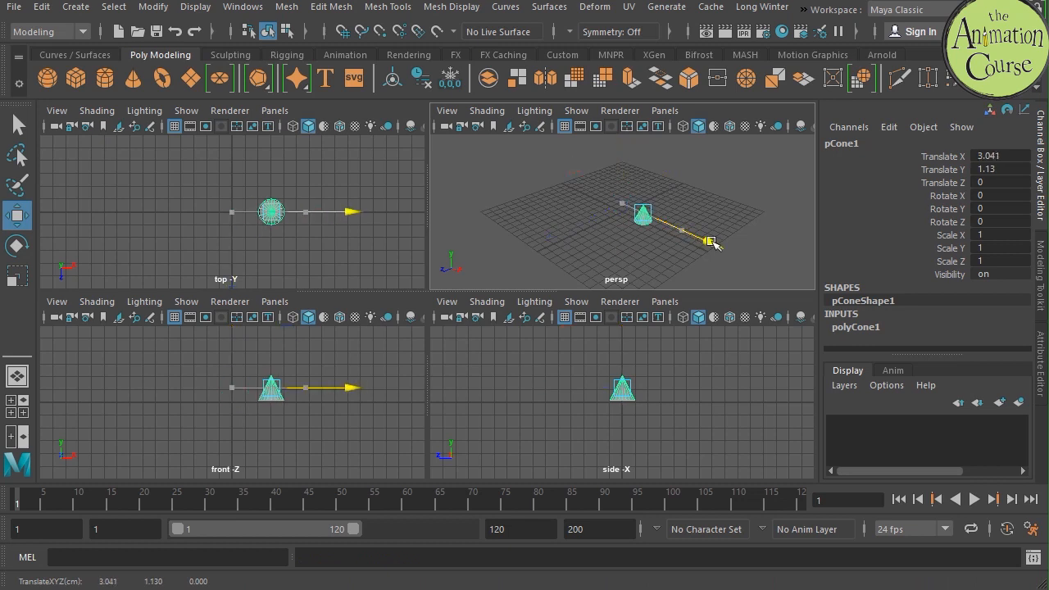
# Step: Create a polygon cube, move it to about Y 0.613 and Z 1.21, and clear the selection
pyautogui.click(76, 77)
pyautogui.moveTo(623, 186); pyautogui.dragTo(623, 182)
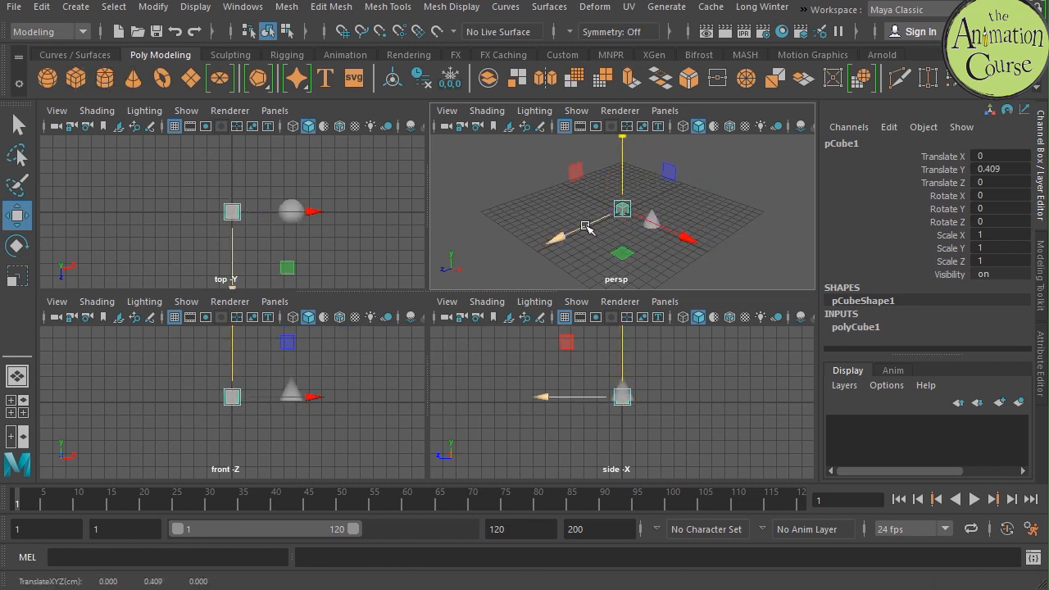
pyautogui.moveTo(585, 227); pyautogui.dragTo(576, 231)
pyautogui.moveTo(618, 192); pyautogui.dragTo(619, 185)
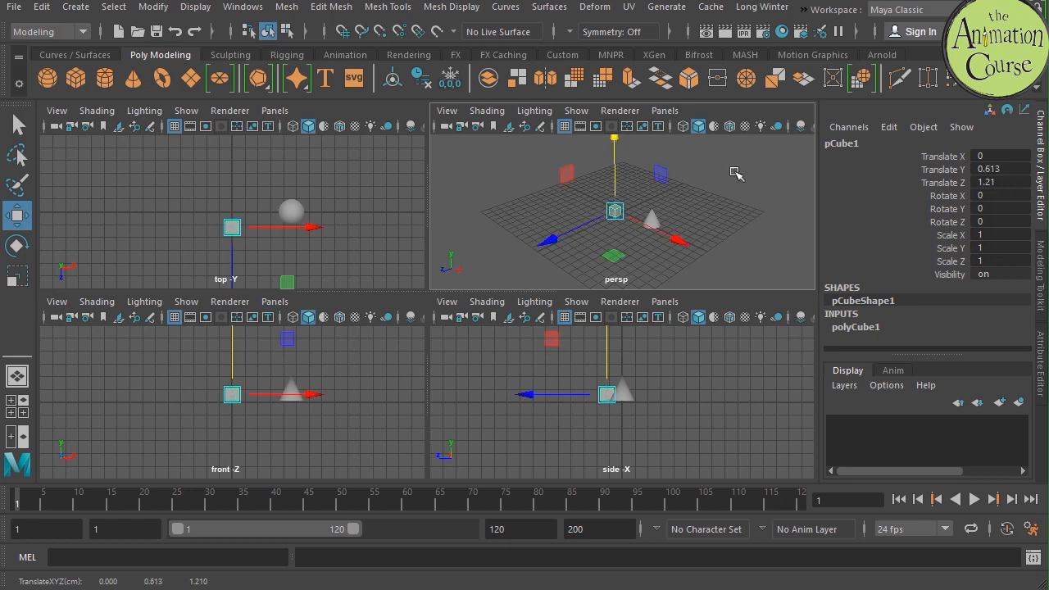
pyautogui.click(766, 187)
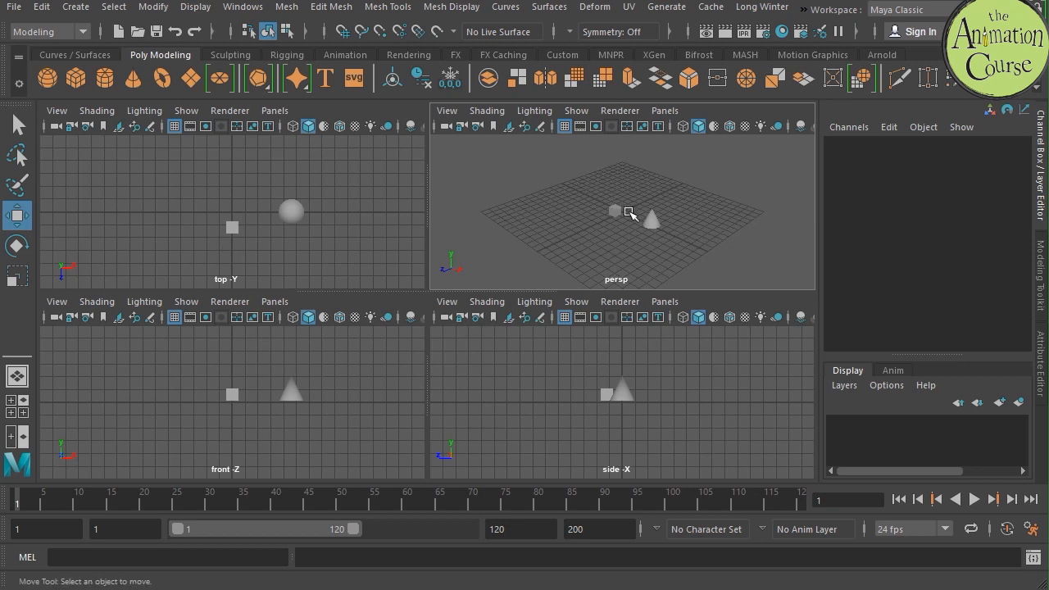
# Step: Replace the side view with a new perspective camera view
pyautogui.click(666, 305)
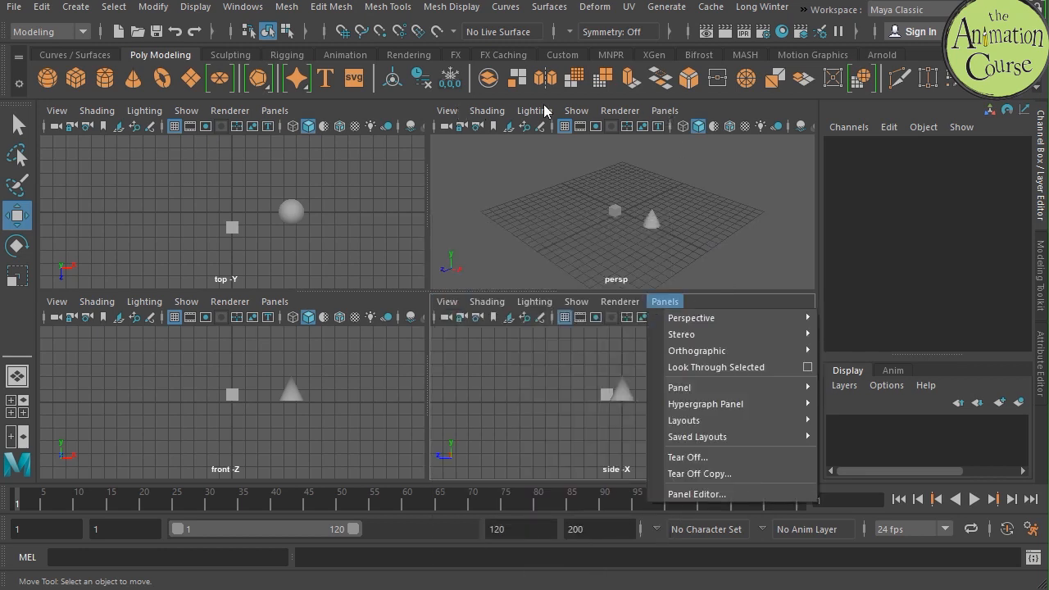
pyautogui.moveTo(698, 322)
pyautogui.moveTo(696, 356)
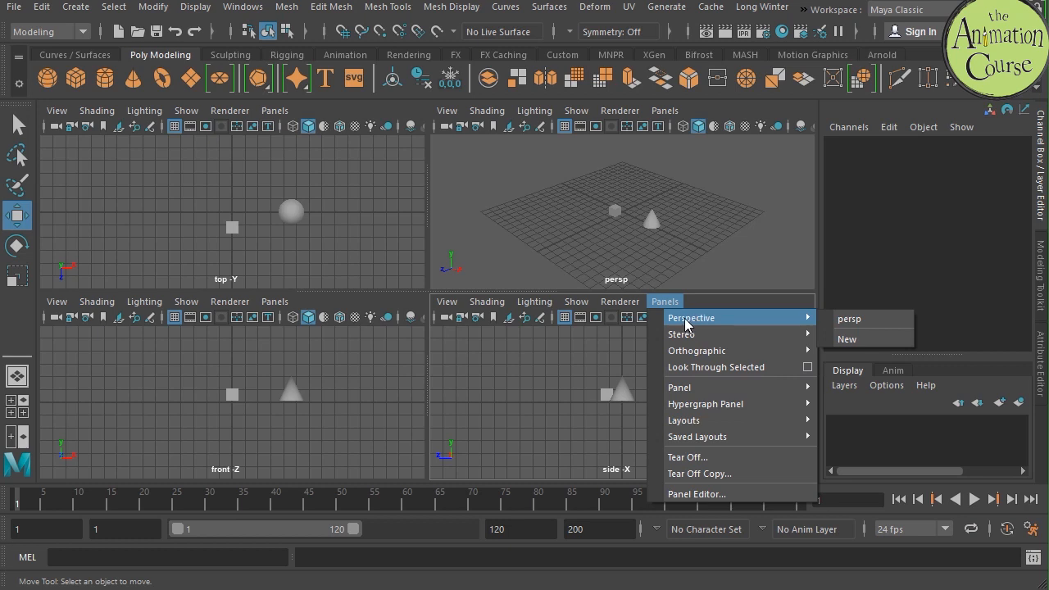
pyautogui.click(851, 341)
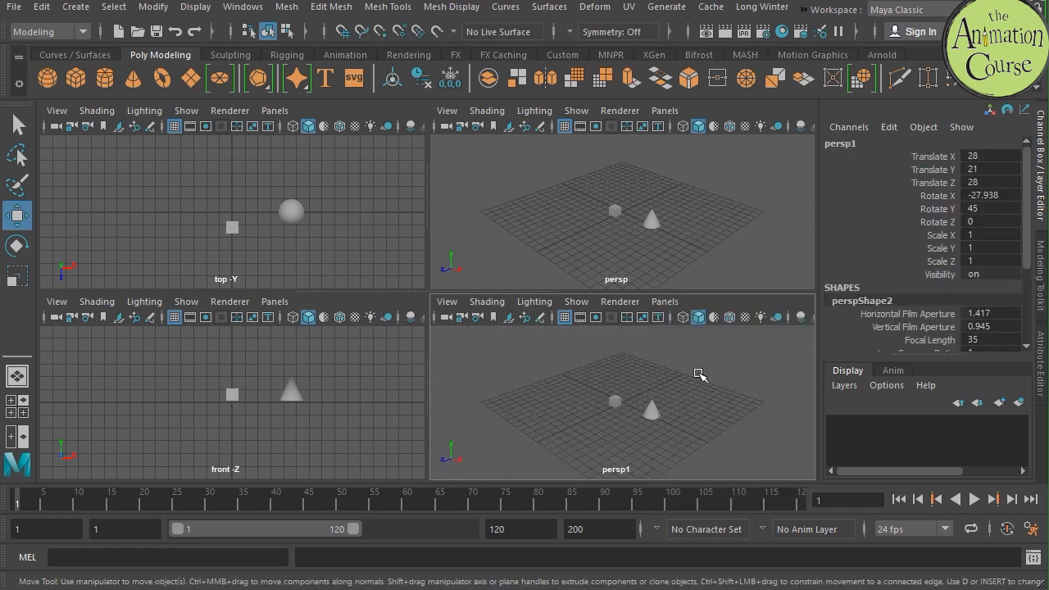
# Step: Rename the new perspective camera cam_new and move it to about X 29.1, Y 21.8, Z 27.2
pyautogui.click(692, 246)
pyautogui.keyDown('alt'); pyautogui.moveTo(692, 246); pyautogui.dragTo(639, 246, button='right'); pyautogui.keyUp('alt')
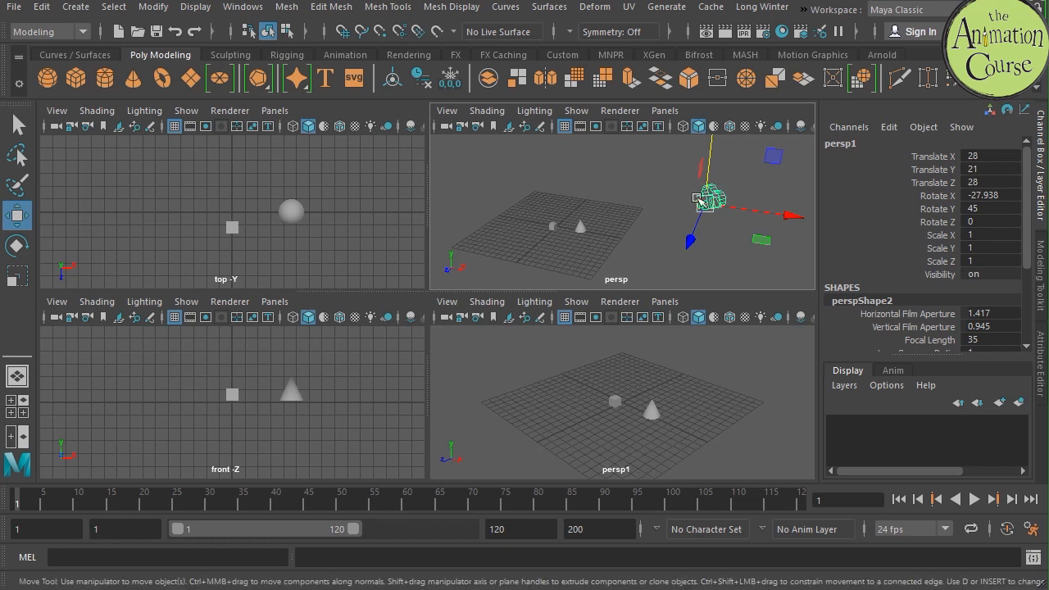
pyautogui.click(845, 144)
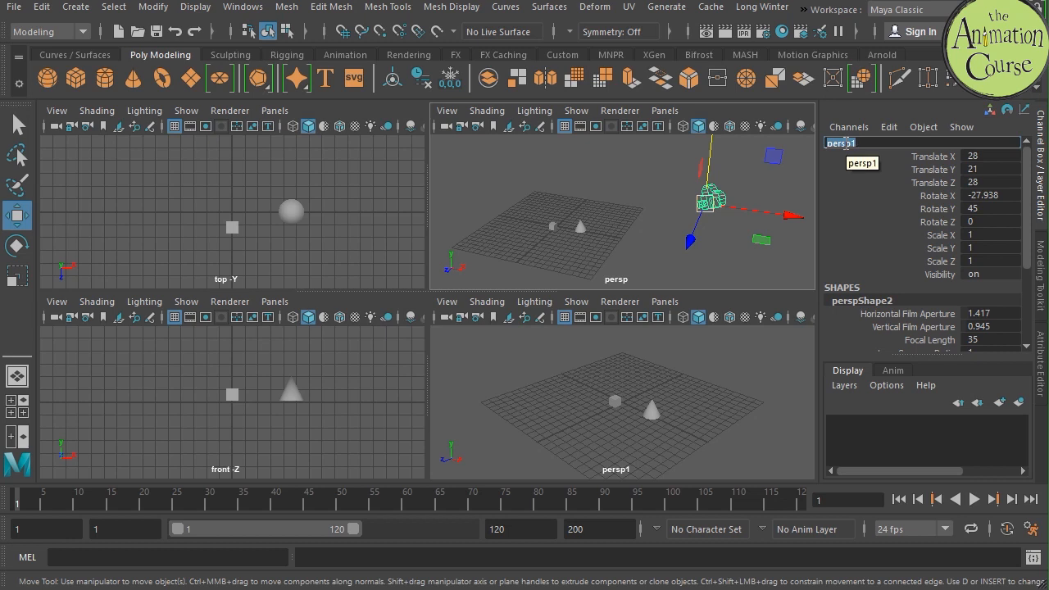
pyautogui.write('cal')
pyautogui.press('Return')
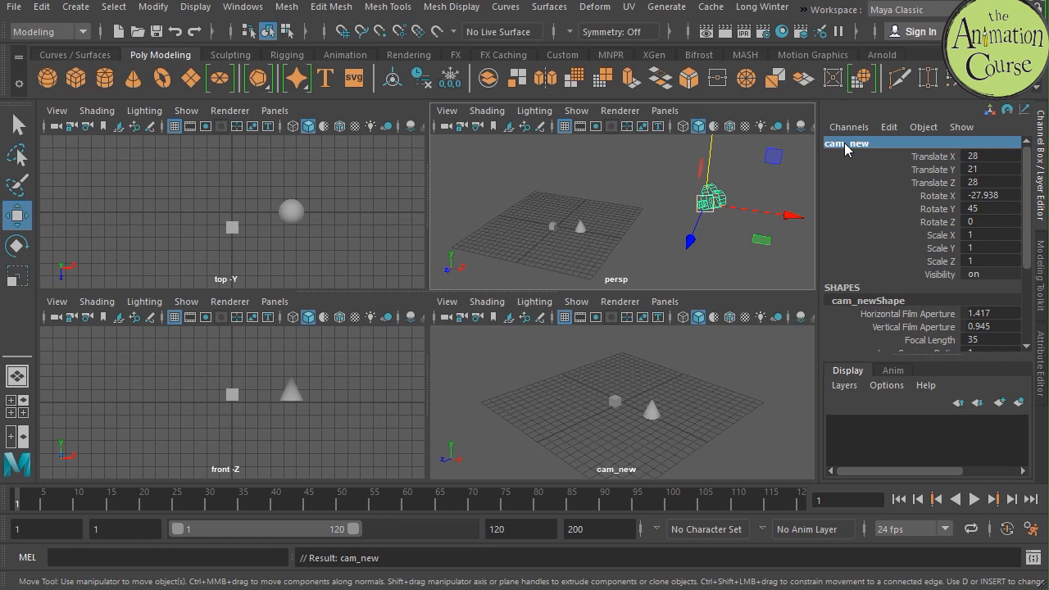
pyautogui.moveTo(699, 197); pyautogui.dragTo(733, 187)
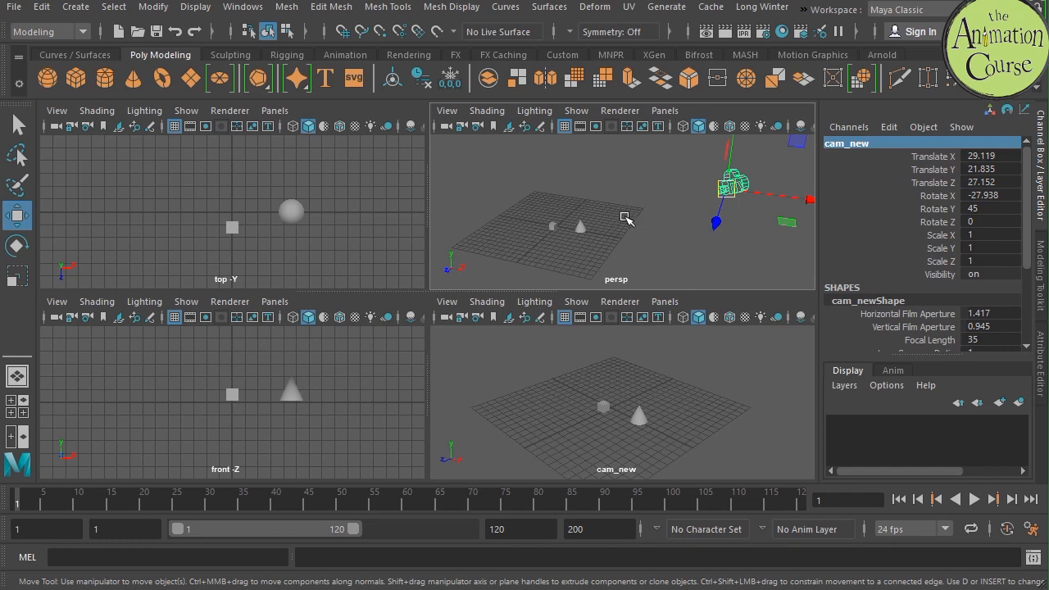
# Step: Toggle between the four-view layout and single maximized views, ending on the maximized perspective view with nothing selected
pyautogui.press('space')
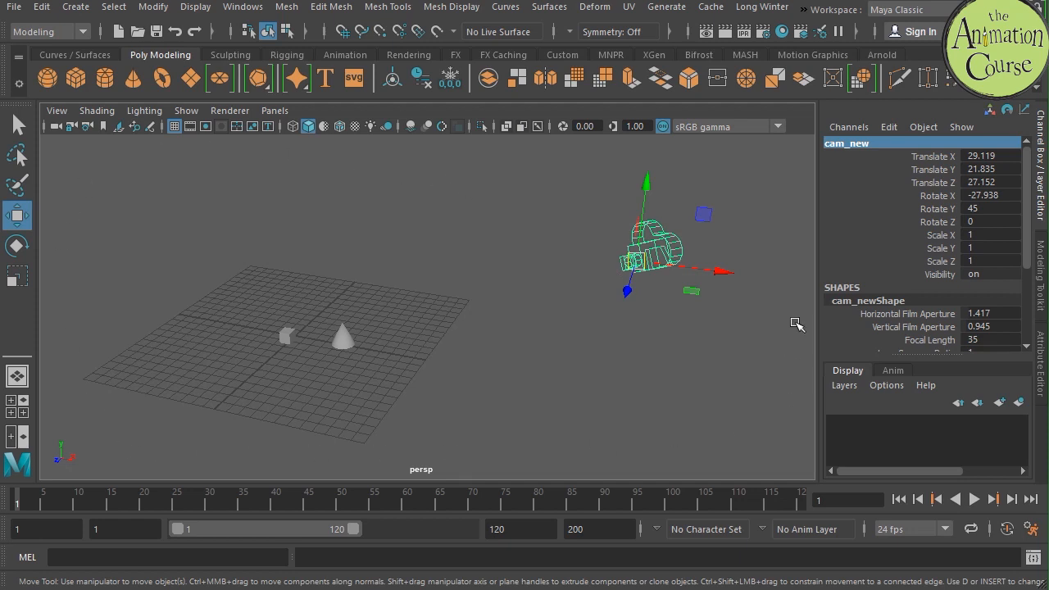
pyautogui.press('space')
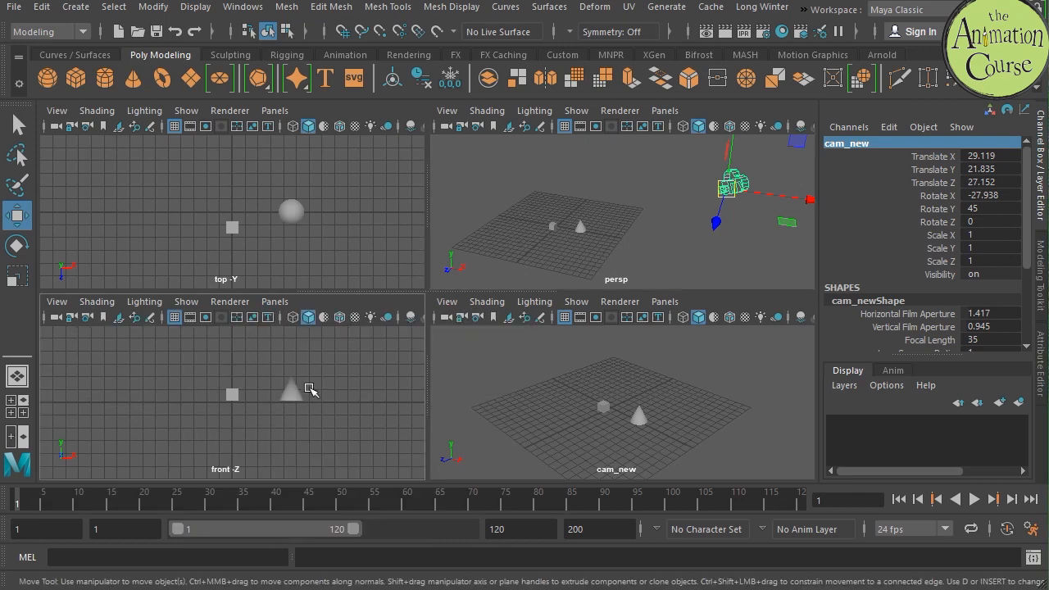
pyautogui.press('space')
pyautogui.press('space')
pyautogui.press('space')
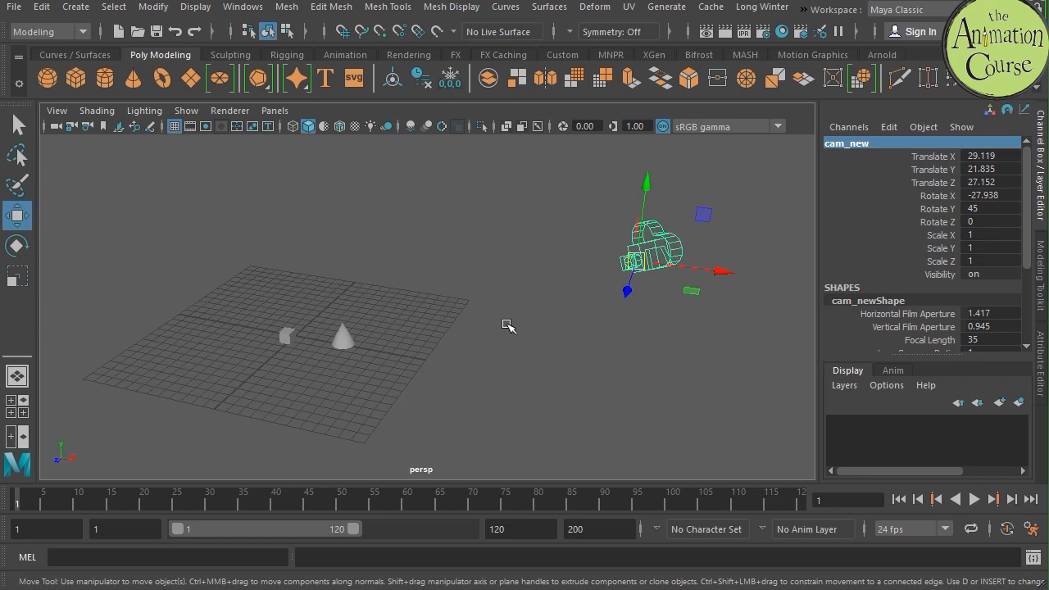
pyautogui.click(508, 340)
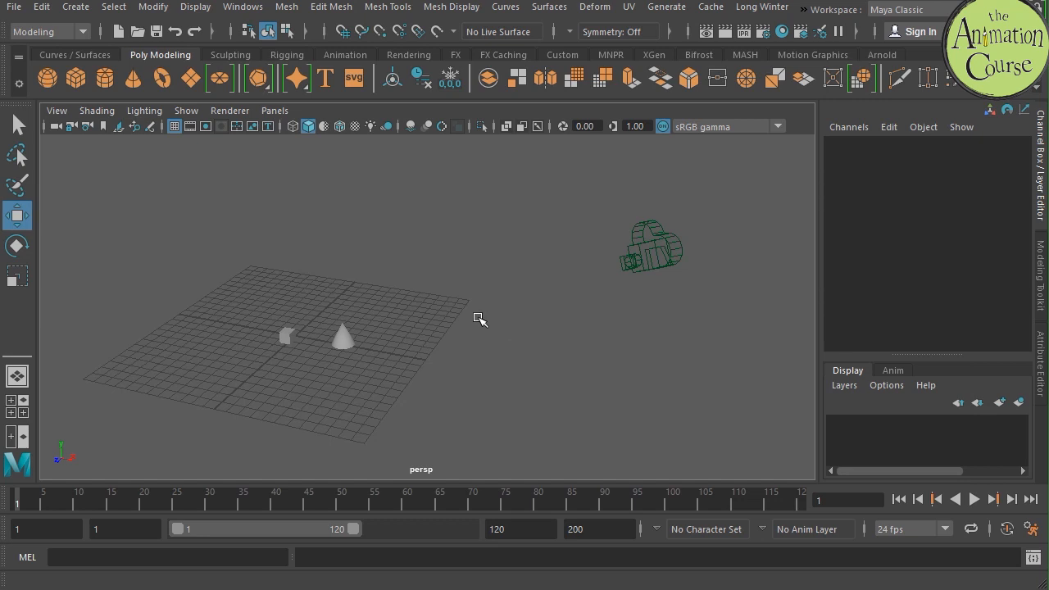
# Step: Orbit, pan and zoom the perspective view to examine the cube and cone up close
pyautogui.keyDown('alt'); pyautogui.moveTo(474, 315); pyautogui.dragTo(658, 305); pyautogui.keyUp('alt')
pyautogui.keyDown('alt'); pyautogui.moveTo(384, 343); pyautogui.dragTo(492, 353); pyautogui.keyUp('alt')
pyautogui.keyDown('alt'); pyautogui.moveTo(441, 334); pyautogui.dragTo(490, 347, button='middle'); pyautogui.keyUp('alt')
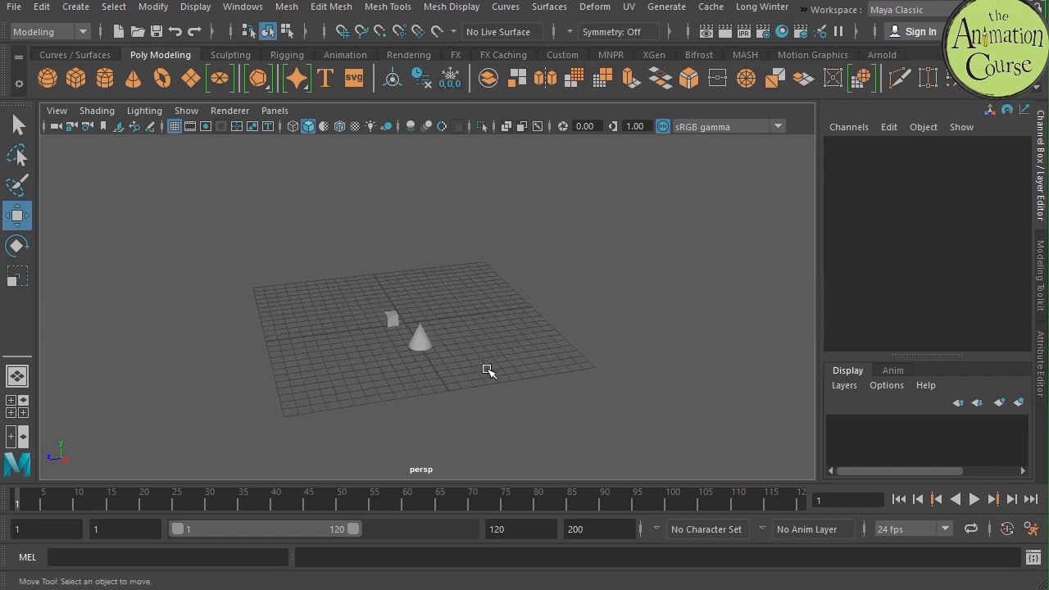
pyautogui.keyDown('alt'); pyautogui.moveTo(500, 319); pyautogui.dragTo(479, 294, button='middle'); pyautogui.keyUp('alt')
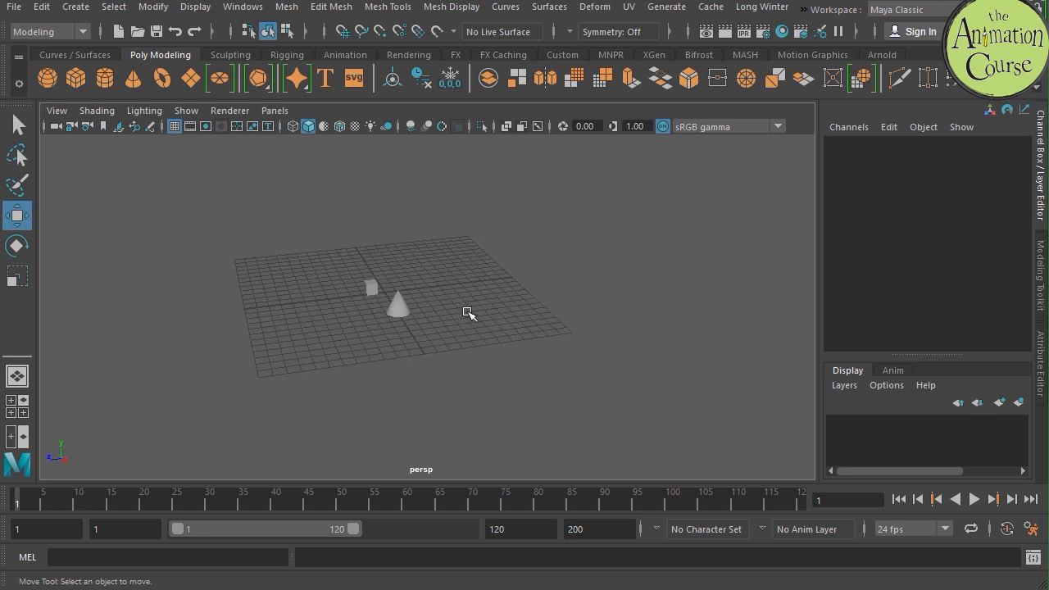
pyautogui.keyDown('alt'); pyautogui.moveTo(466, 311); pyautogui.dragTo(587, 345, button='right'); pyautogui.keyUp('alt')
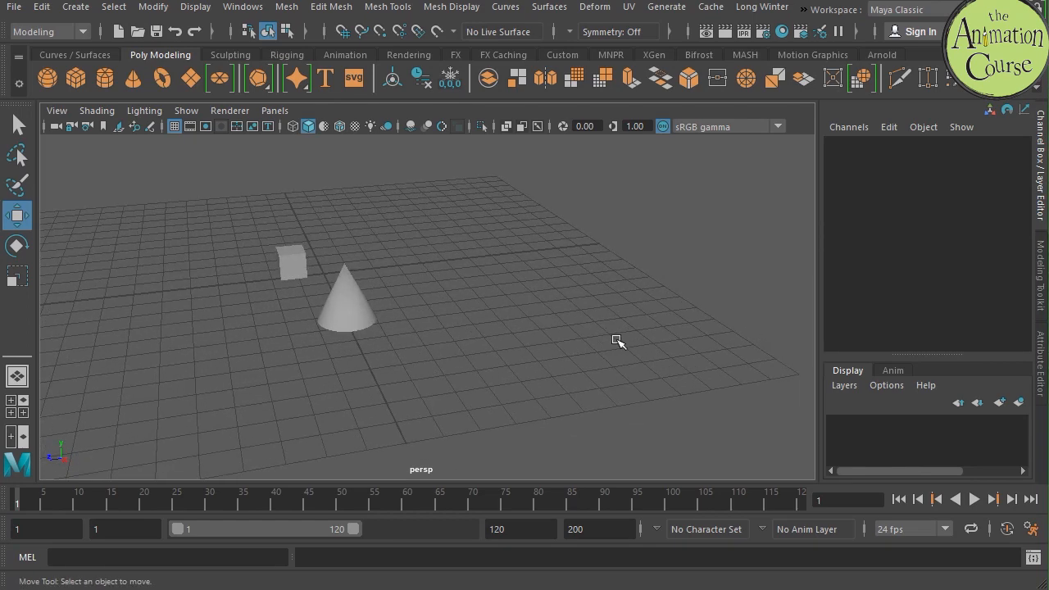
# Step: Return to the four-view layout and frame the perspective view to show the cam_new camera beside the grid
pyautogui.press('space')
pyautogui.keyDown('alt'); pyautogui.moveTo(703, 234); pyautogui.dragTo(625, 228, button='right'); pyautogui.keyUp('alt')
pyautogui.keyDown('alt'); pyautogui.moveTo(628, 230); pyautogui.dragTo(652, 236, button='middle'); pyautogui.keyUp('alt')
pyautogui.keyDown('alt'); pyautogui.moveTo(652, 237); pyautogui.dragTo(695, 248, button='right'); pyautogui.keyUp('alt')
# Step: Reposition cam_new by navigating through its own view, down to a close, low angle at about X 14.4, Y 5.3, Z 9.2
pyautogui.keyDown('alt'); pyautogui.moveTo(657, 405); pyautogui.dragTo(680, 395, button='middle'); pyautogui.keyUp('alt')
pyautogui.keyDown('alt'); pyautogui.moveTo(645, 403); pyautogui.dragTo(709, 424, button='right'); pyautogui.keyUp('alt')
pyautogui.keyDown('alt'); pyautogui.moveTo(623, 429); pyautogui.dragTo(675, 435, button='right'); pyautogui.keyUp('alt')
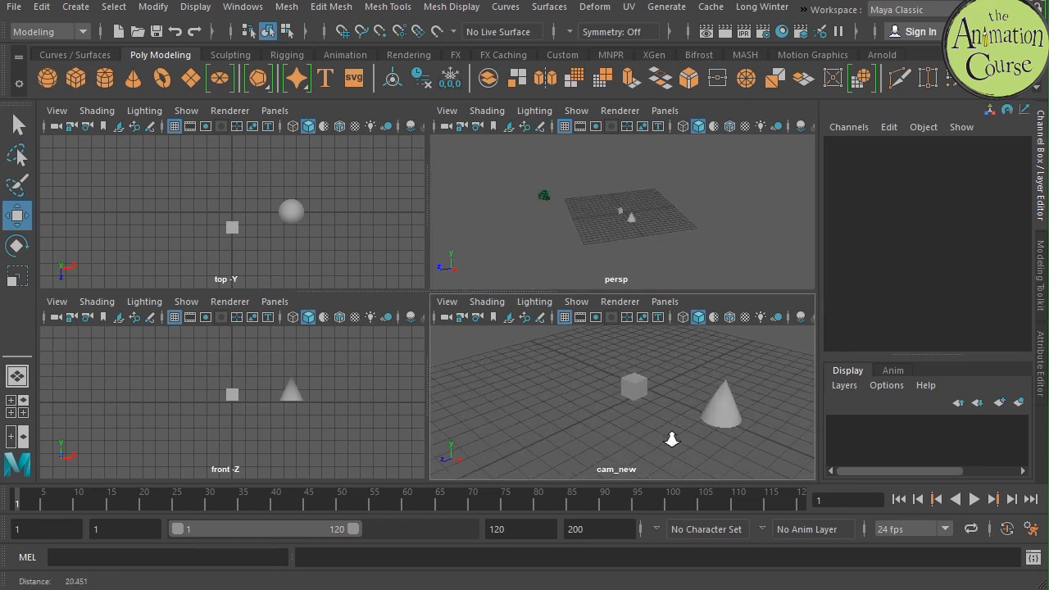
pyautogui.keyDown('alt'); pyautogui.moveTo(697, 429); pyautogui.dragTo(665, 423, button='middle'); pyautogui.keyUp('alt')
pyautogui.keyDown('alt'); pyautogui.moveTo(665, 424); pyautogui.dragTo(636, 423, button='right'); pyautogui.keyUp('alt')
pyautogui.moveTo(687, 436)
pyautogui.keyDown('alt'); pyautogui.mouseDown()
pyautogui.moveTo(609, 432)
pyautogui.moveTo(641, 429)
pyautogui.moveTo(618, 433)
pyautogui.moveTo(645, 415)
pyautogui.moveTo(658, 422)
pyautogui.mouseUp(); pyautogui.keyUp('alt')
pyautogui.keyDown('alt'); pyautogui.moveTo(661, 422); pyautogui.dragTo(768, 435, button='right'); pyautogui.keyUp('alt')
pyautogui.keyDown('alt'); pyautogui.moveTo(682, 400); pyautogui.dragTo(687, 426, button='middle'); pyautogui.keyUp('alt')
pyautogui.keyDown('alt'); pyautogui.moveTo(686, 421); pyautogui.dragTo(700, 423, button='right'); pyautogui.keyUp('alt')
pyautogui.keyDown('alt'); pyautogui.moveTo(696, 428); pyautogui.dragTo(705, 433); pyautogui.keyUp('alt')
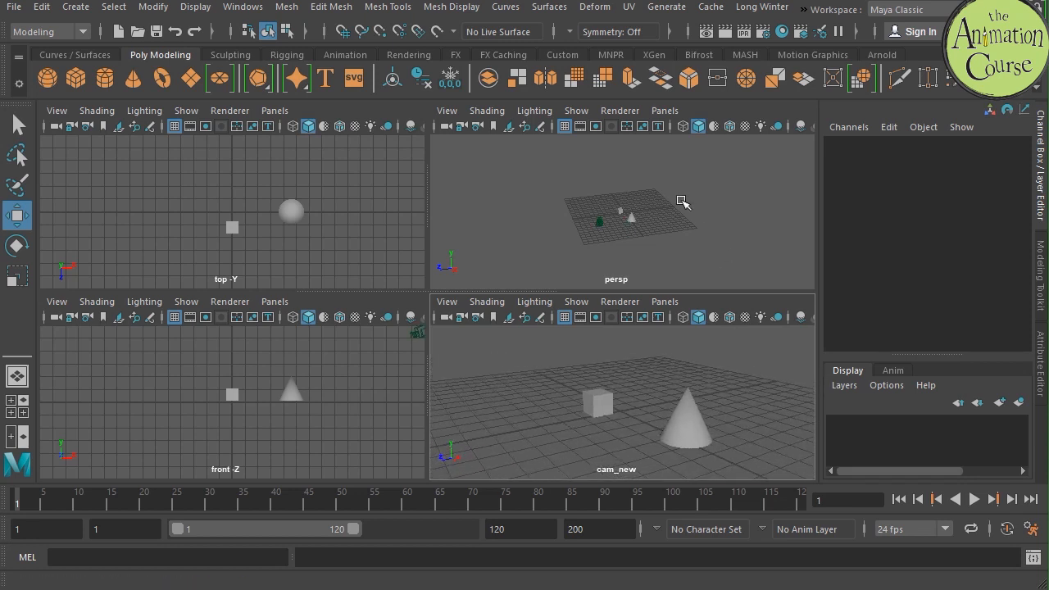
# Step: Maximize the perspective view and delete the cam_new camera from the scene
pyautogui.press('space')
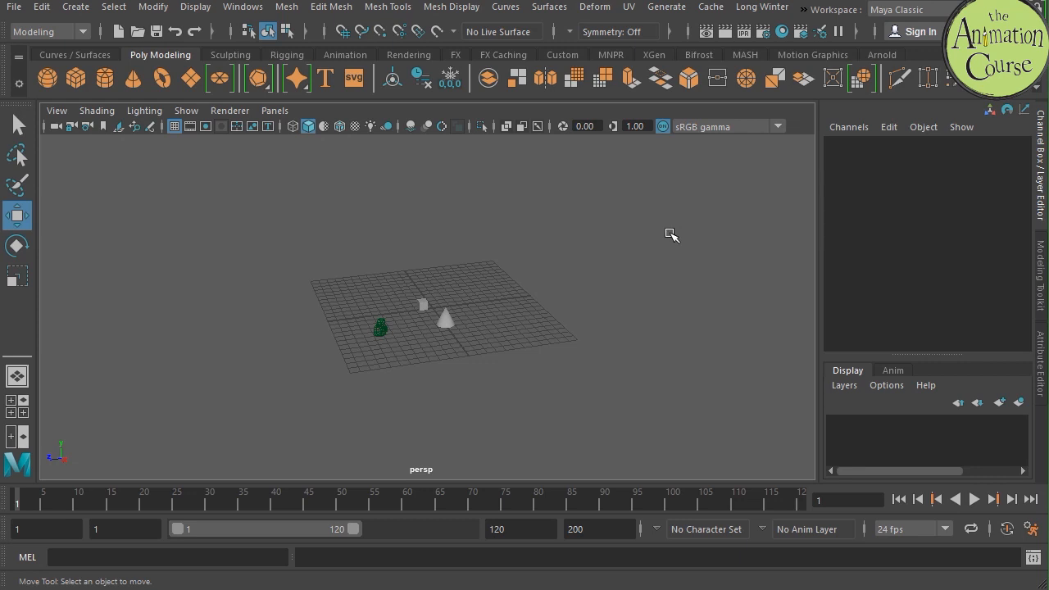
pyautogui.moveTo(350, 299); pyautogui.dragTo(384, 363)
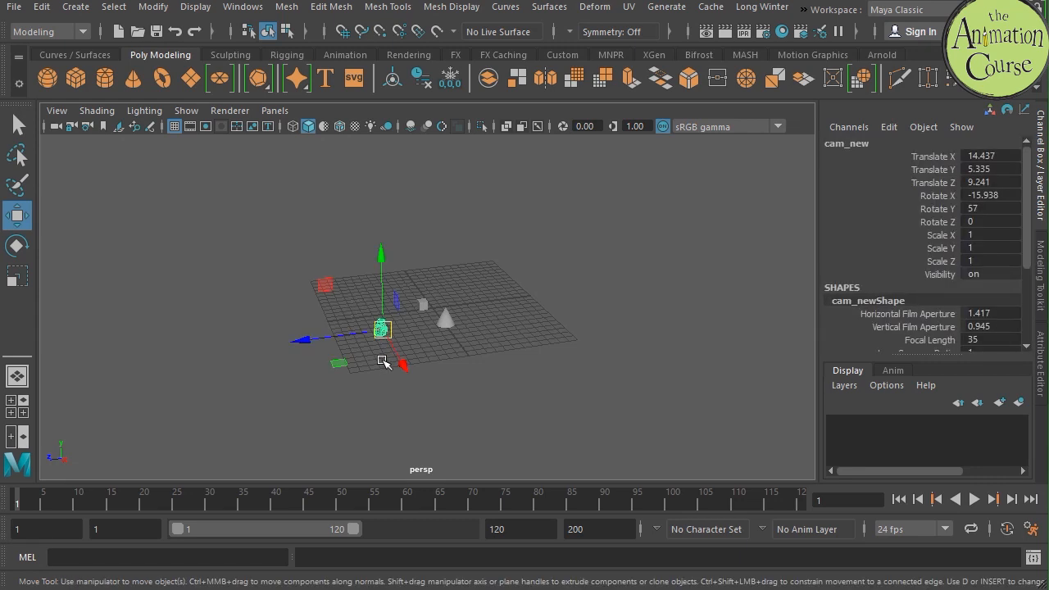
pyautogui.click(384, 362)
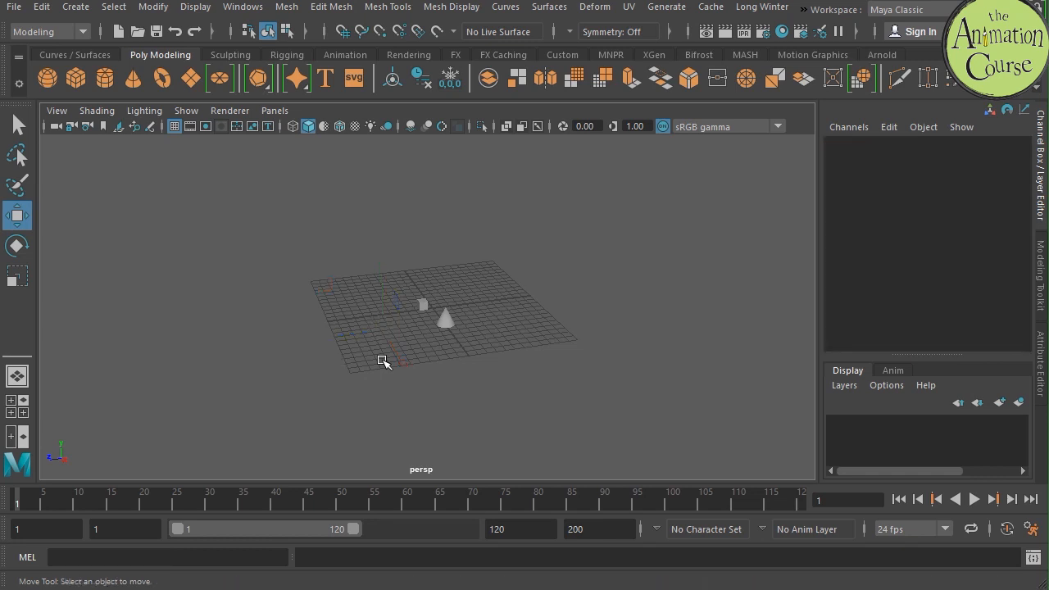
# Step: Orbit, pan and zoom the perspective view to face the cube and cone from a low frontal angle
pyautogui.keyDown('alt'); pyautogui.moveTo(405, 330); pyautogui.dragTo(518, 308); pyautogui.keyUp('alt')
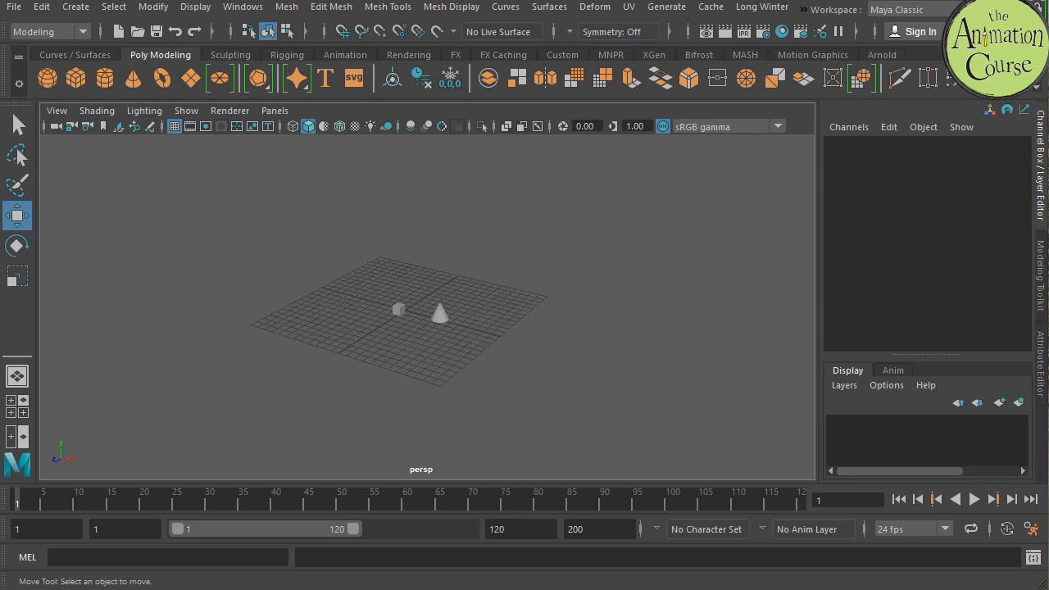
pyautogui.keyDown('alt'); pyautogui.moveTo(466, 291); pyautogui.dragTo(614, 358); pyautogui.keyUp('alt')
pyautogui.keyDown('alt'); pyautogui.moveTo(540, 378); pyautogui.dragTo(576, 346); pyautogui.keyUp('alt')
pyautogui.keyDown('alt'); pyautogui.moveTo(529, 344); pyautogui.dragTo(569, 279, button='middle'); pyautogui.keyUp('alt')
pyautogui.keyDown('alt'); pyautogui.moveTo(537, 328); pyautogui.dragTo(615, 365, button='right'); pyautogui.keyUp('alt')
pyautogui.keyDown('alt'); pyautogui.moveTo(595, 387); pyautogui.dragTo(643, 391); pyautogui.keyUp('alt')
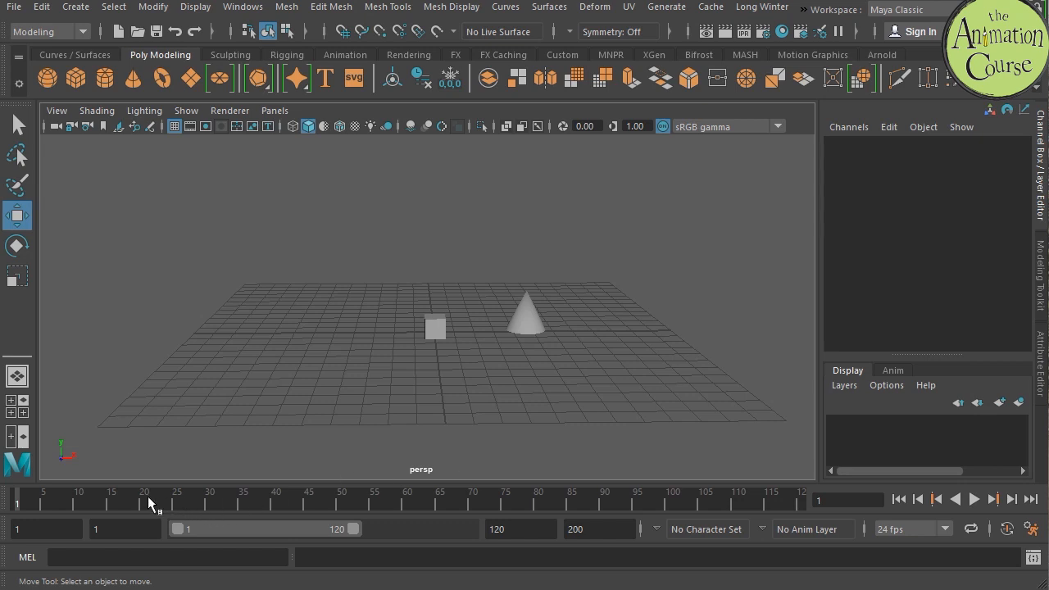
# Step: Scrub through the animation timeline and set the current time to frame 47
pyautogui.hotkey('alt', 'v')
pyautogui.moveTo(66, 505); pyautogui.dragTo(373, 503)
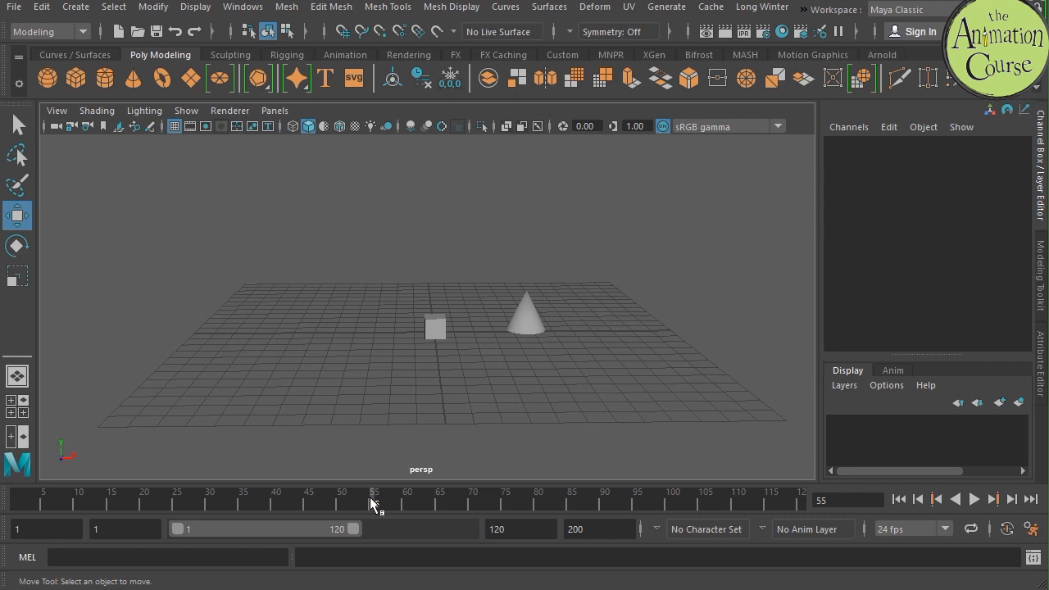
pyautogui.click(672, 501)
pyautogui.moveTo(30, 504); pyautogui.dragTo(321, 512)
# Step: Narrow the playback range to start at frame 13 and end at frame 92
pyautogui.moveTo(177, 529); pyautogui.dragTo(264, 528)
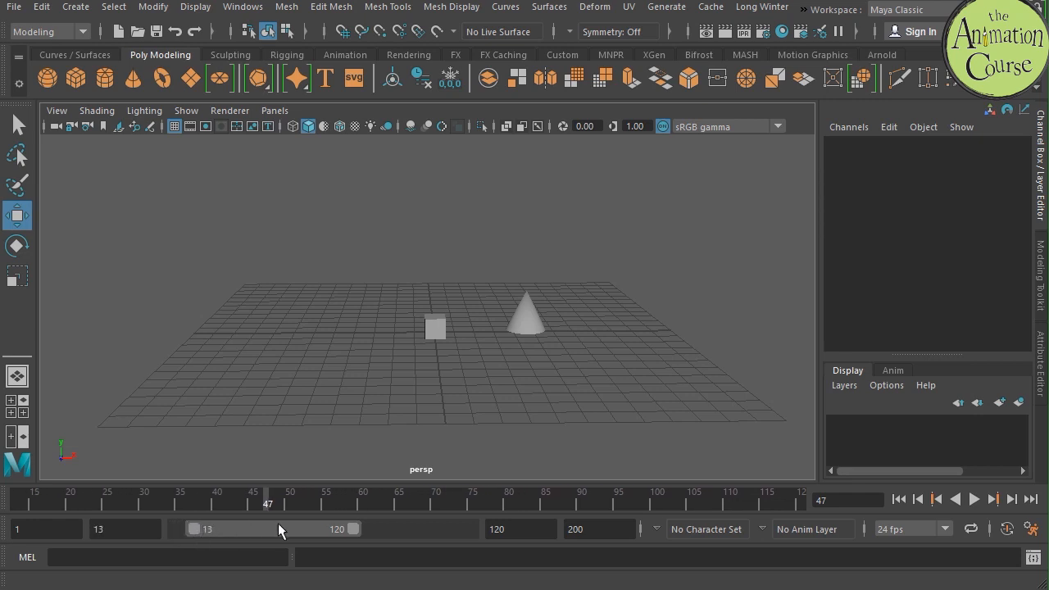
pyautogui.moveTo(355, 532); pyautogui.dragTo(312, 532)
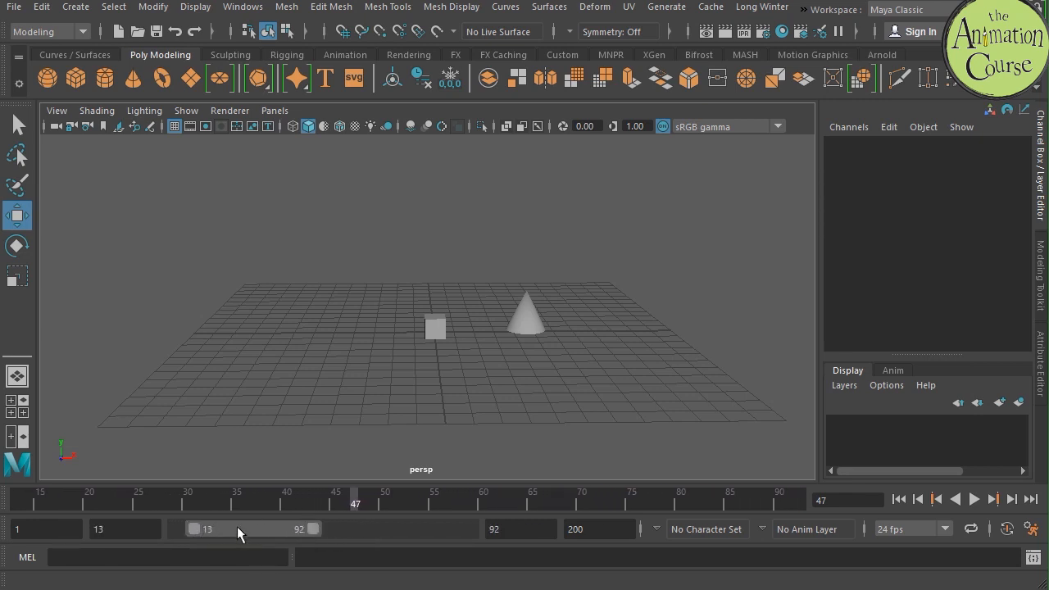
# Step: Shift the playback range back to start at frame 1 and set its end to frame 200
pyautogui.moveTo(214, 528)
pyautogui.mouseDown()
pyautogui.moveTo(276, 531)
pyautogui.moveTo(207, 524)
pyautogui.mouseUp()
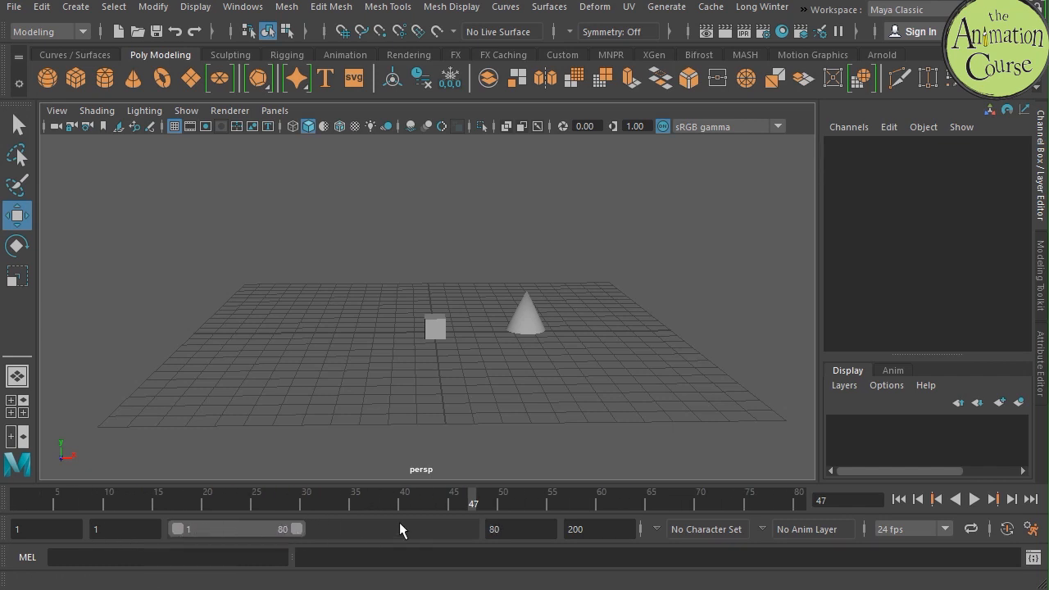
pyautogui.moveTo(603, 529); pyautogui.dragTo(534, 529)
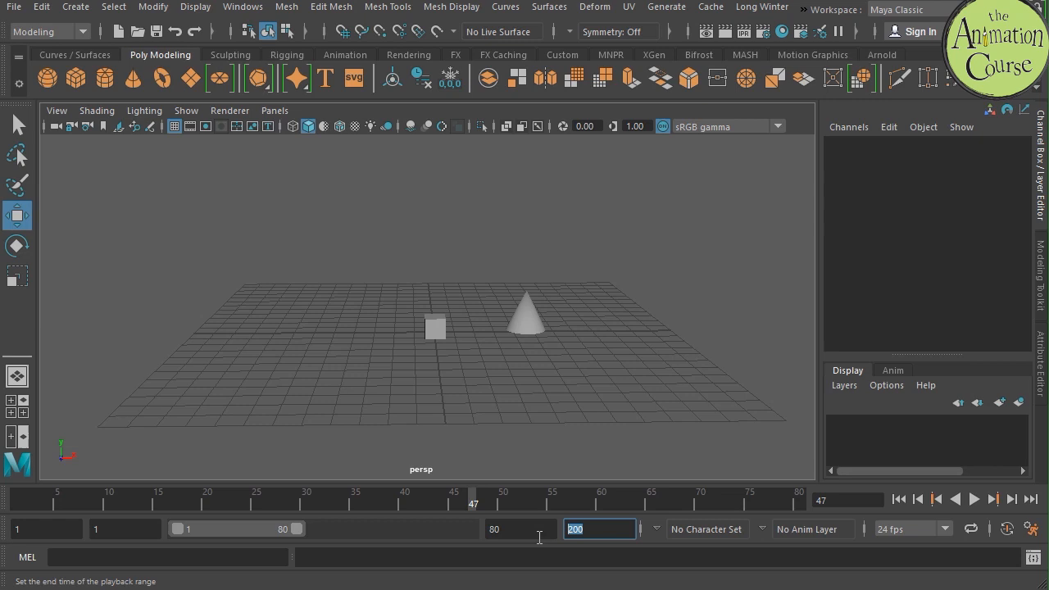
pyautogui.moveTo(508, 531); pyautogui.dragTo(418, 517)
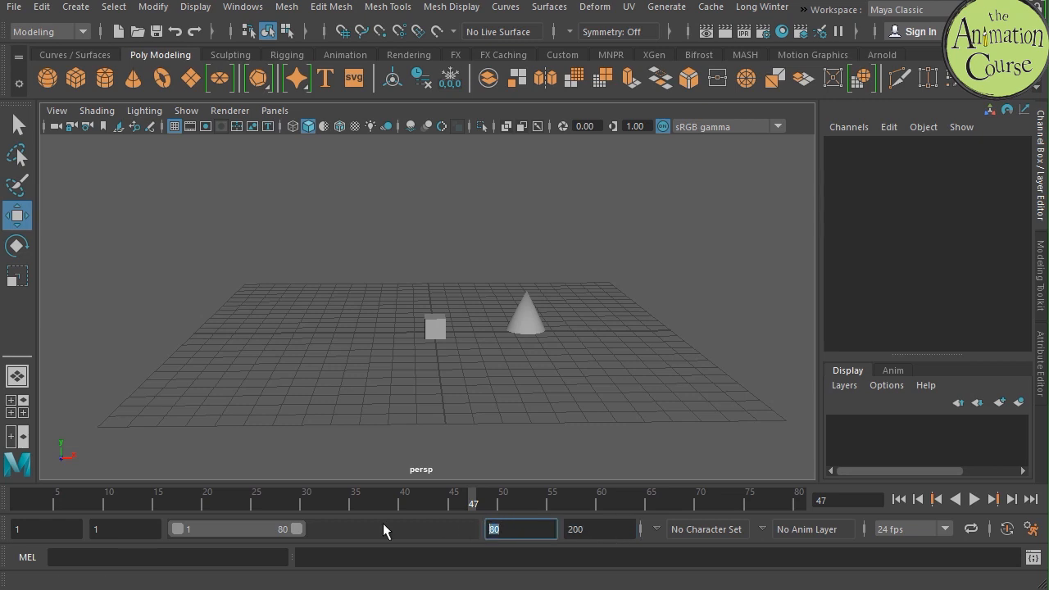
pyautogui.write('200')
pyautogui.press('Return')
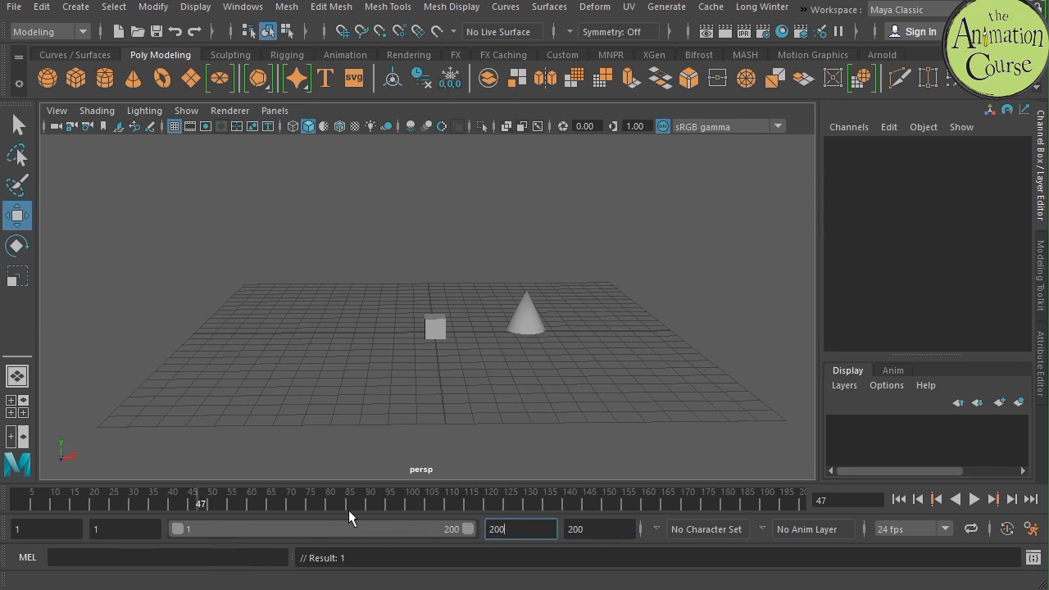
# Step: Set the animation end time to frame 300 and extend the playback range over the full animation length
pyautogui.click(604, 523)
pyautogui.click(36, 532)
pyautogui.click(599, 529)
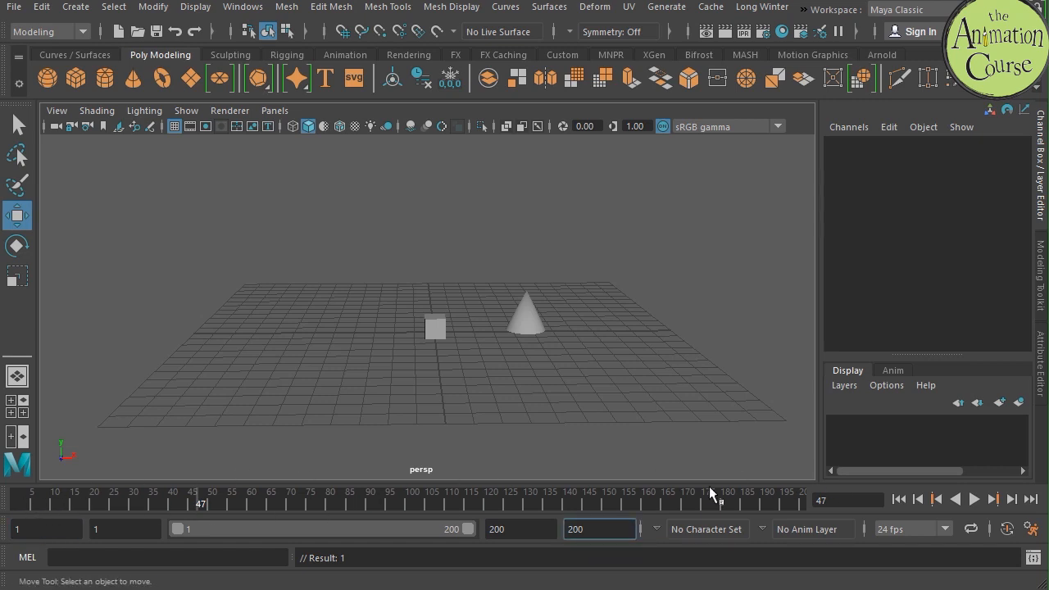
pyautogui.moveTo(574, 530); pyautogui.dragTo(513, 545)
pyautogui.write('3')
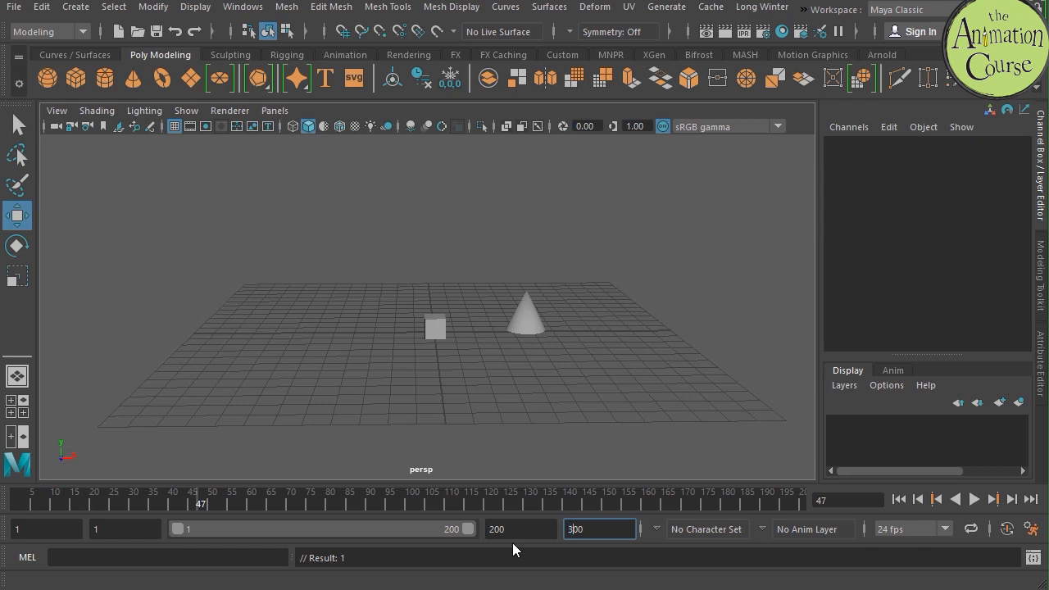
pyautogui.press('Return')
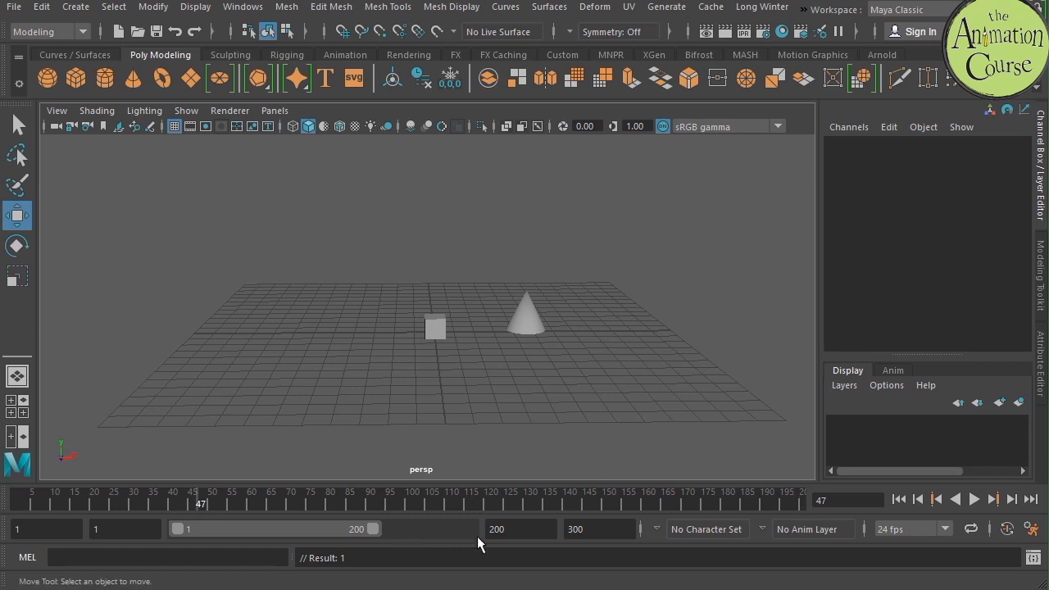
pyautogui.doubleClick(288, 528)
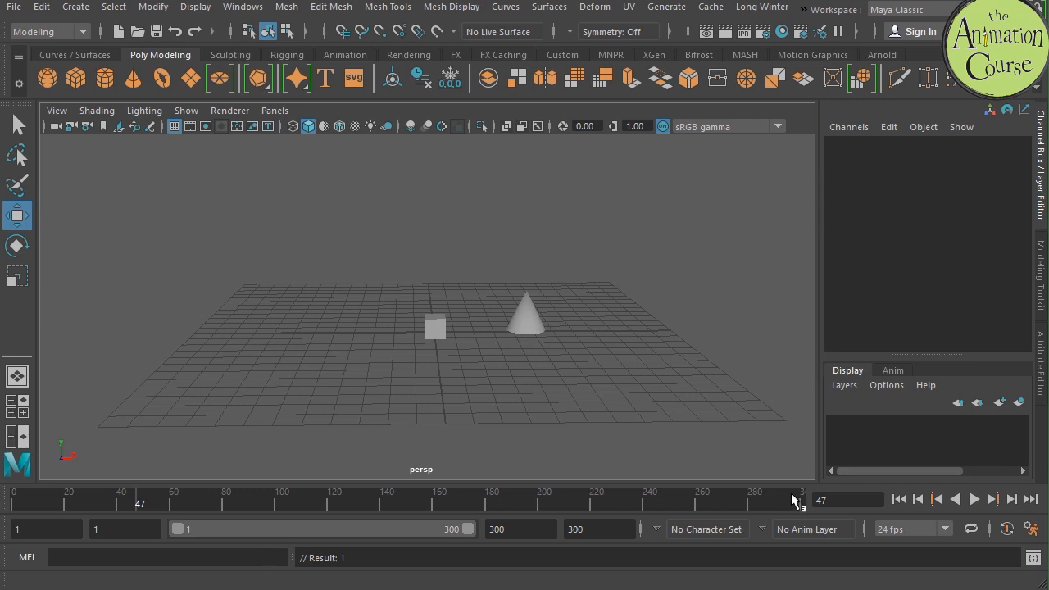
# Step: Set the playback range to start at frame 25 and end at frame 50
pyautogui.doubleClick(510, 529)
pyautogui.write('50')
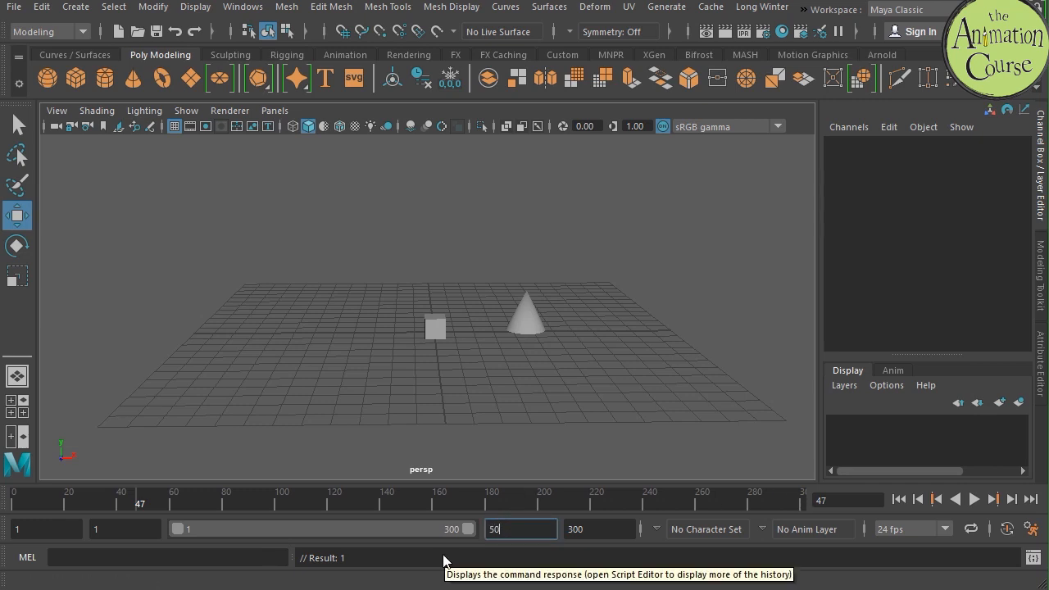
pyautogui.press('Return')
pyautogui.doubleClick(102, 530)
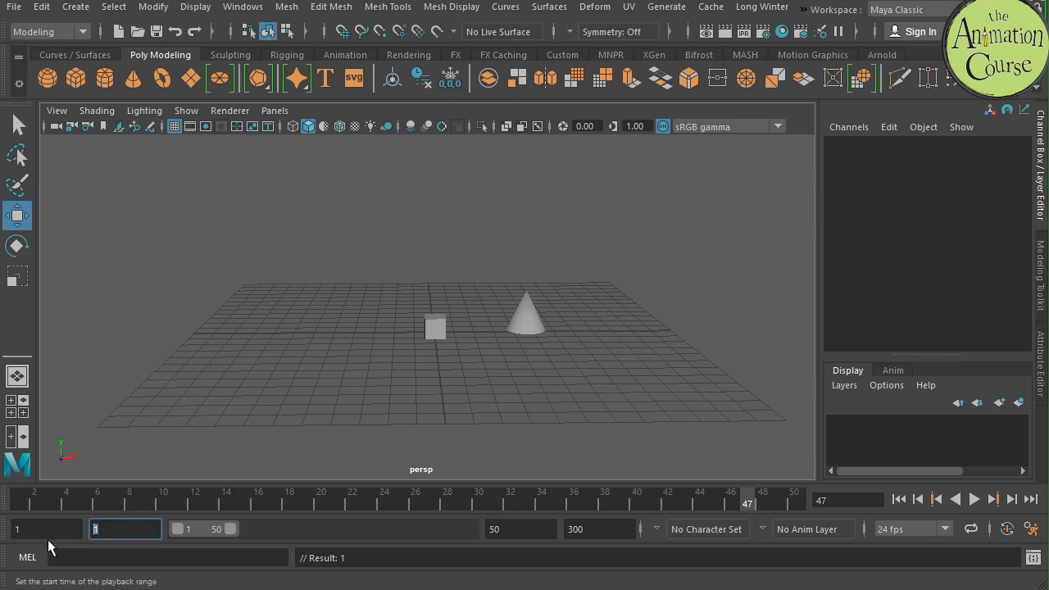
pyautogui.write('25')
pyautogui.press('Return')
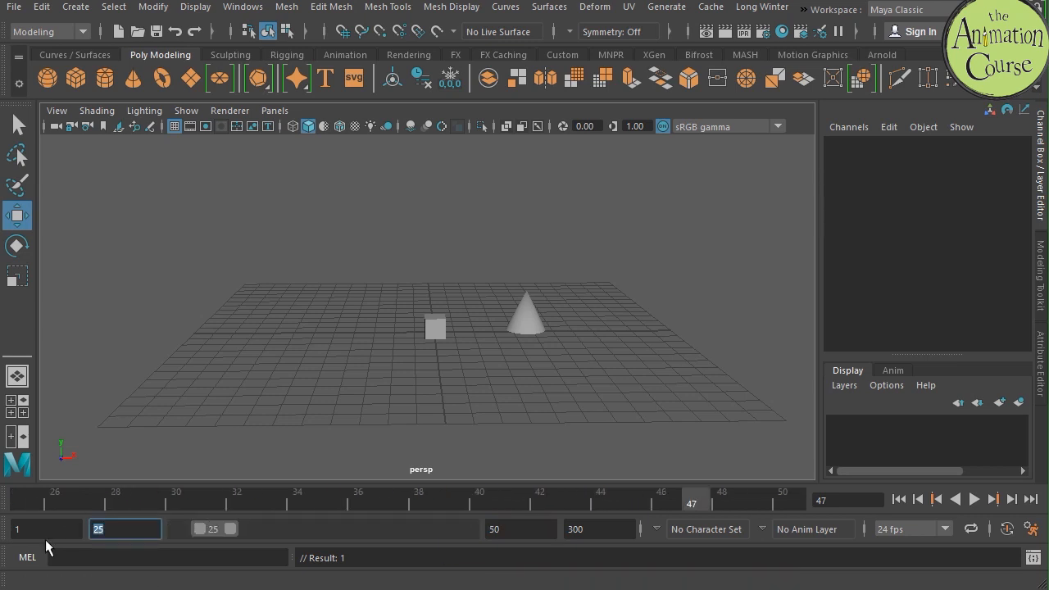
# Step: Scrub the current time to frame 49 and widen the playback range to frames 1 through 113
pyautogui.moveTo(219, 503); pyautogui.dragTo(756, 499)
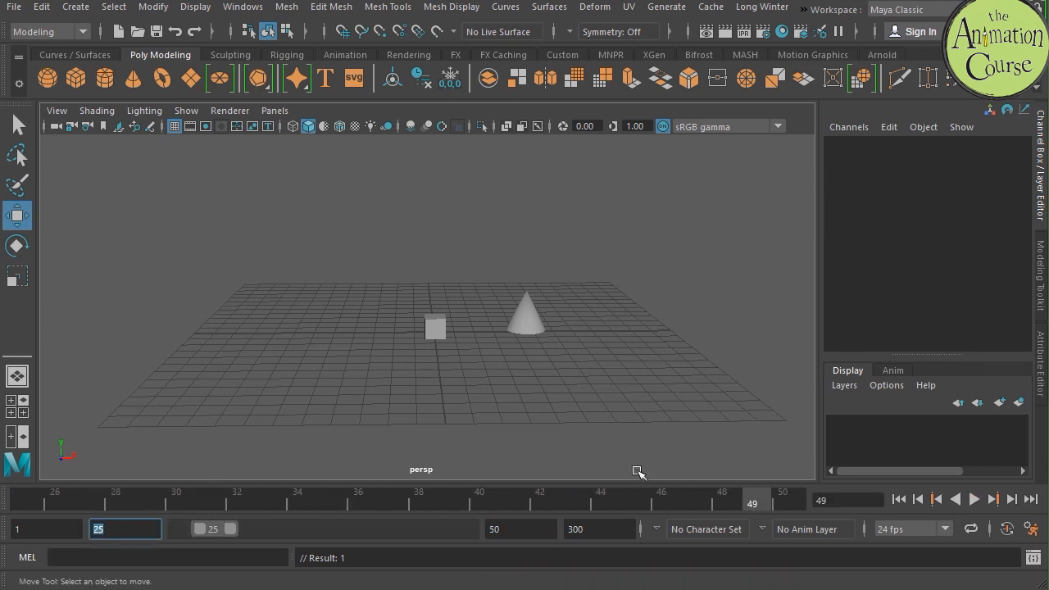
pyautogui.click(582, 528)
pyautogui.click(65, 524)
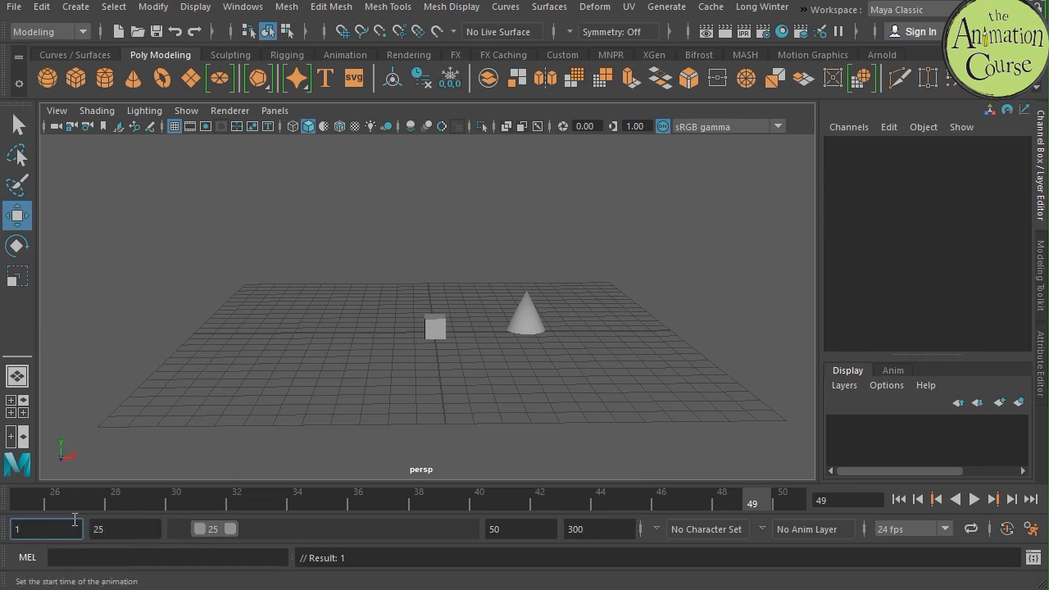
pyautogui.moveTo(232, 529); pyautogui.dragTo(189, 535)
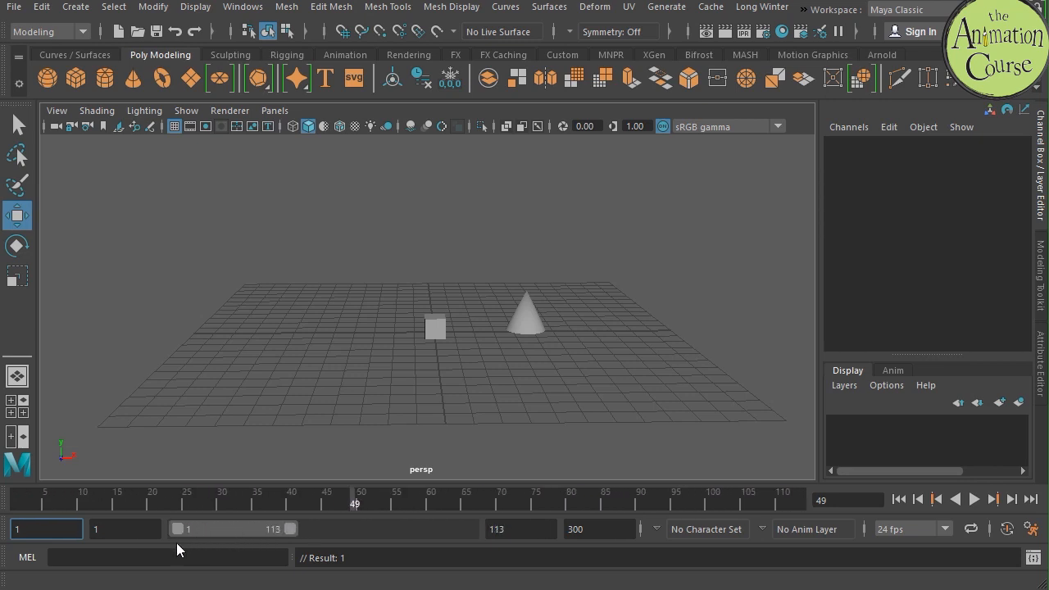
# Step: Look through the Curves / Surfaces, Sculpting, Rigging and Animation shelves, returning to the Poly Modeling shelf
pyautogui.click(72, 54)
pyautogui.click(171, 54)
pyautogui.click(231, 54)
pyautogui.click(283, 56)
pyautogui.click(331, 58)
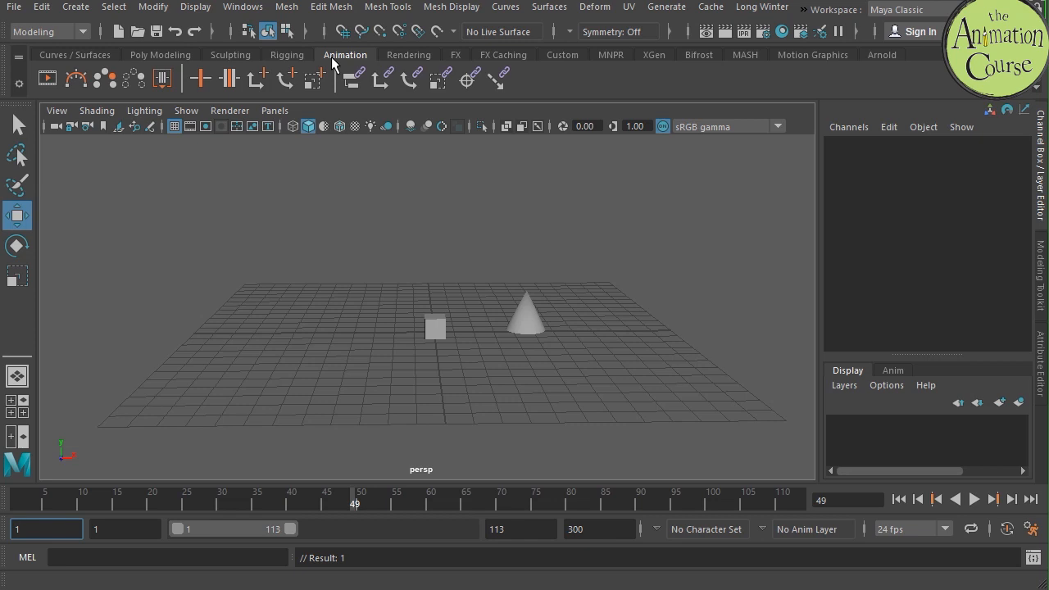
pyautogui.click(153, 54)
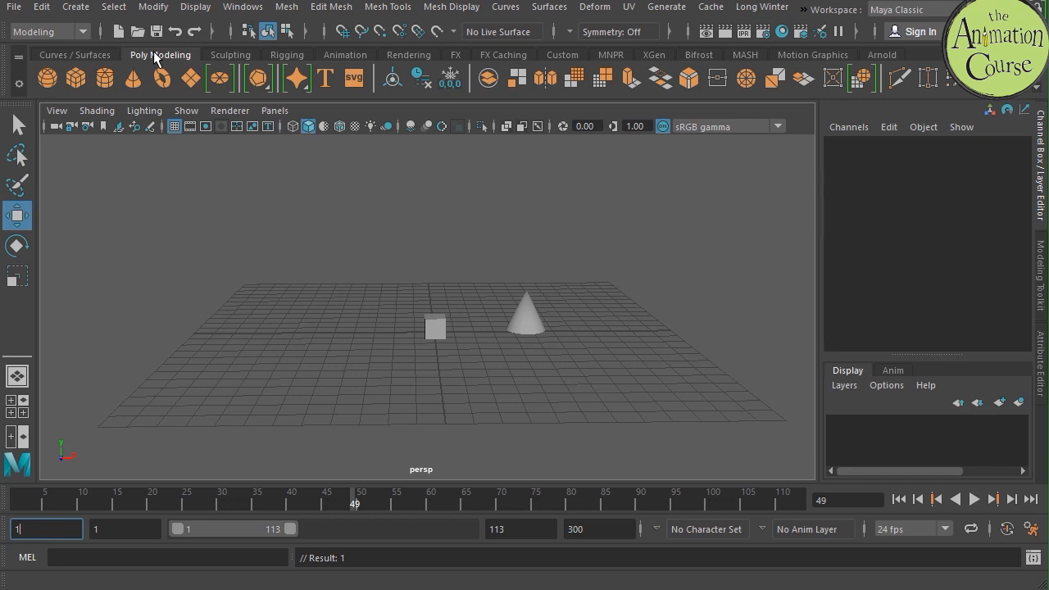
# Step: Try the Select, Lasso, Paint Selection, Rotate and Scale tools in turn, finishing with the Move tool active
pyautogui.click(19, 129)
pyautogui.click(18, 156)
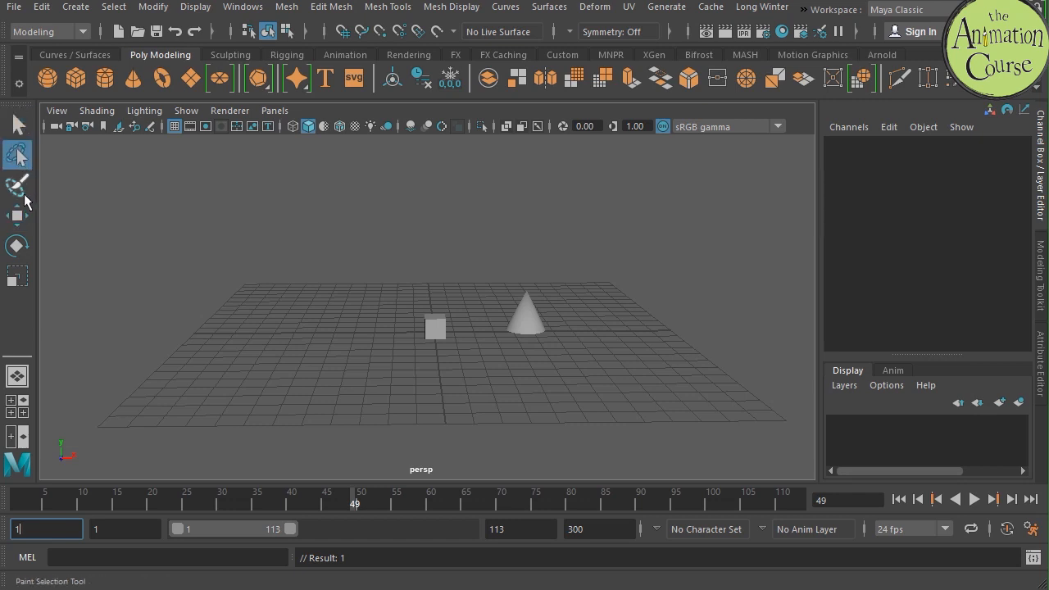
pyautogui.click(19, 187)
pyautogui.click(17, 245)
pyautogui.click(18, 277)
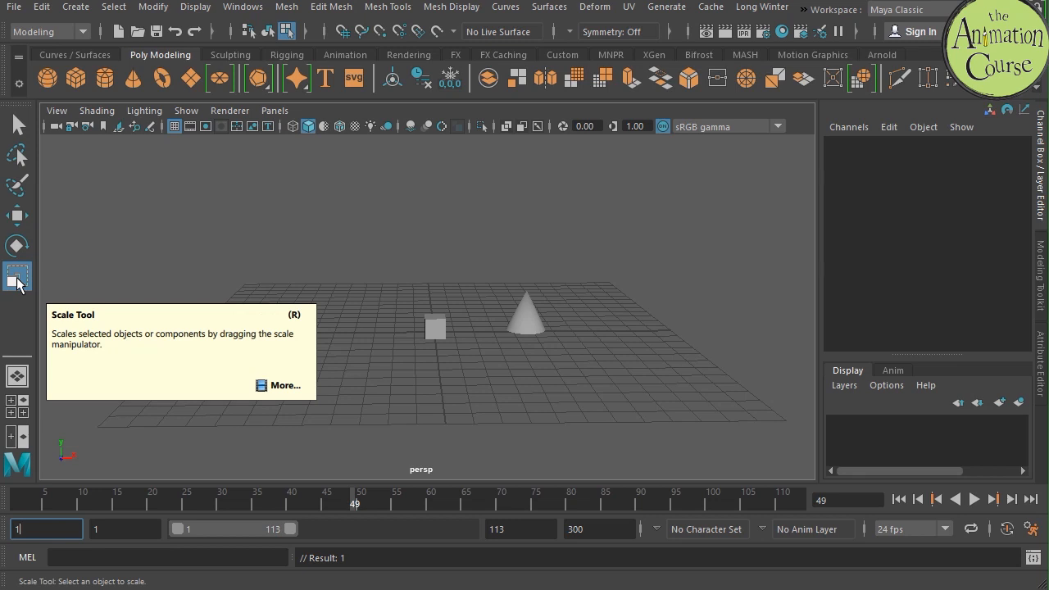
pyautogui.click(18, 245)
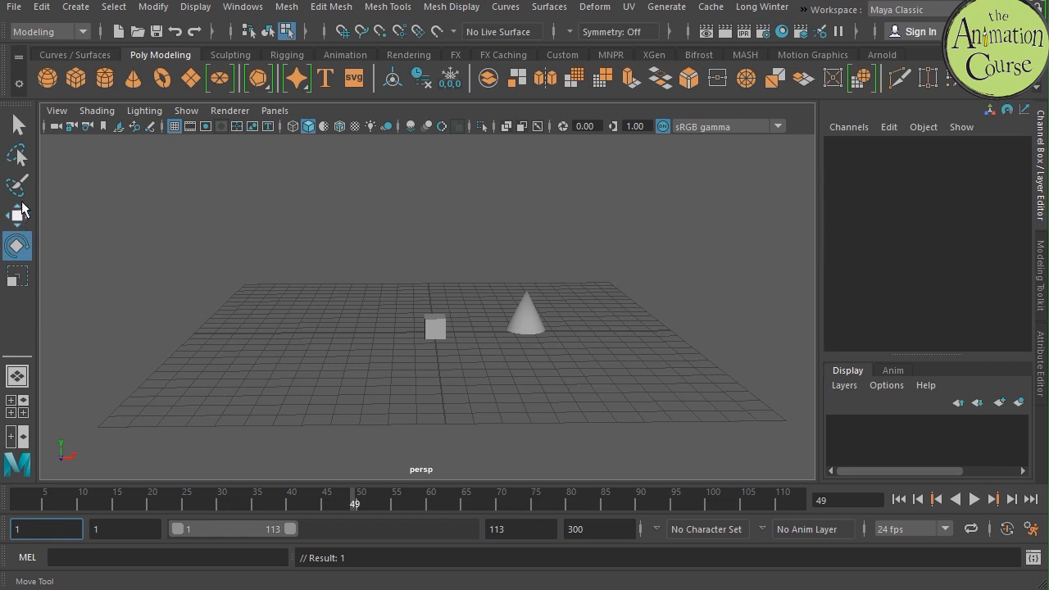
pyautogui.click(23, 214)
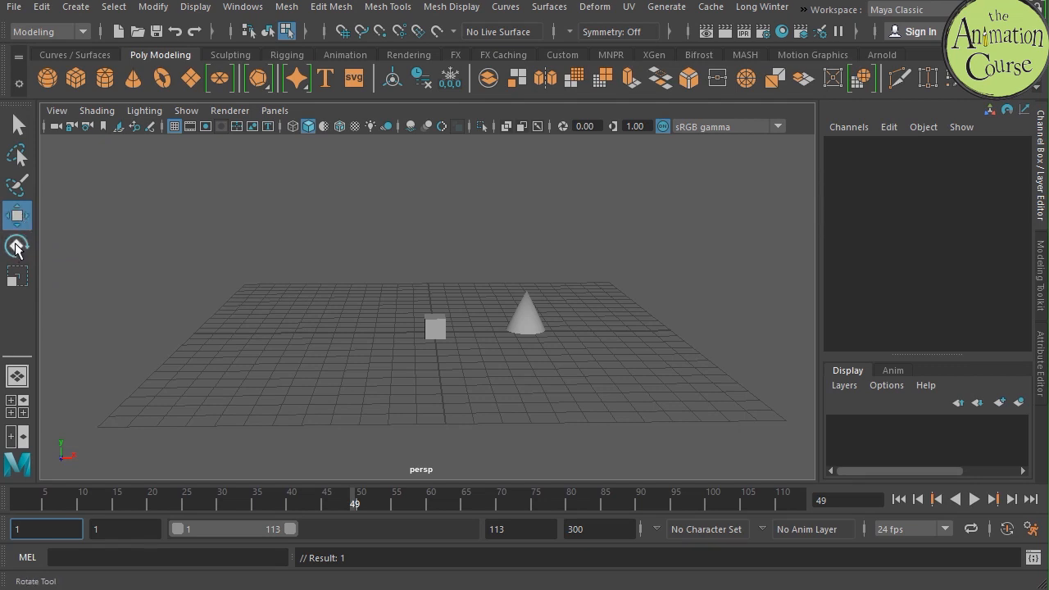
pyautogui.click(16, 246)
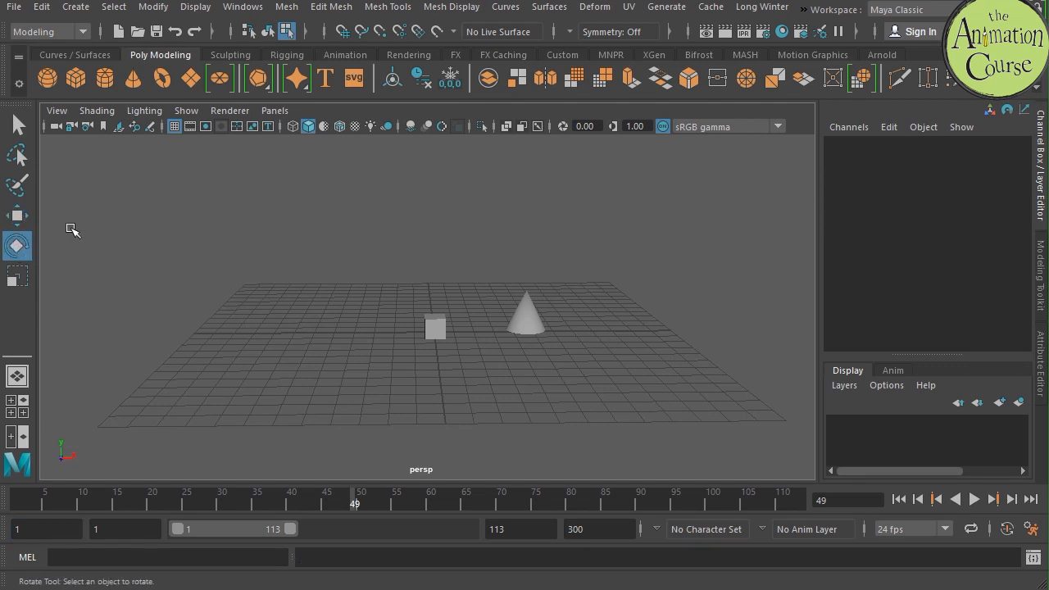
pyautogui.click(23, 216)
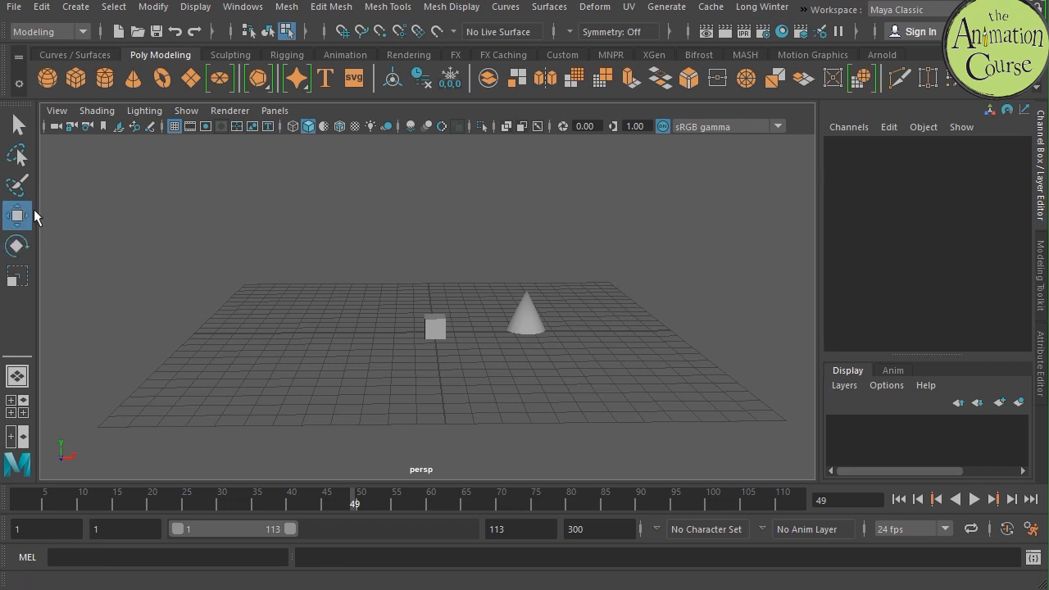
# Step: Select individual upper corner vertices of the cube, then switch to the Select tool and return the cube to object mode
pyautogui.click(439, 326)
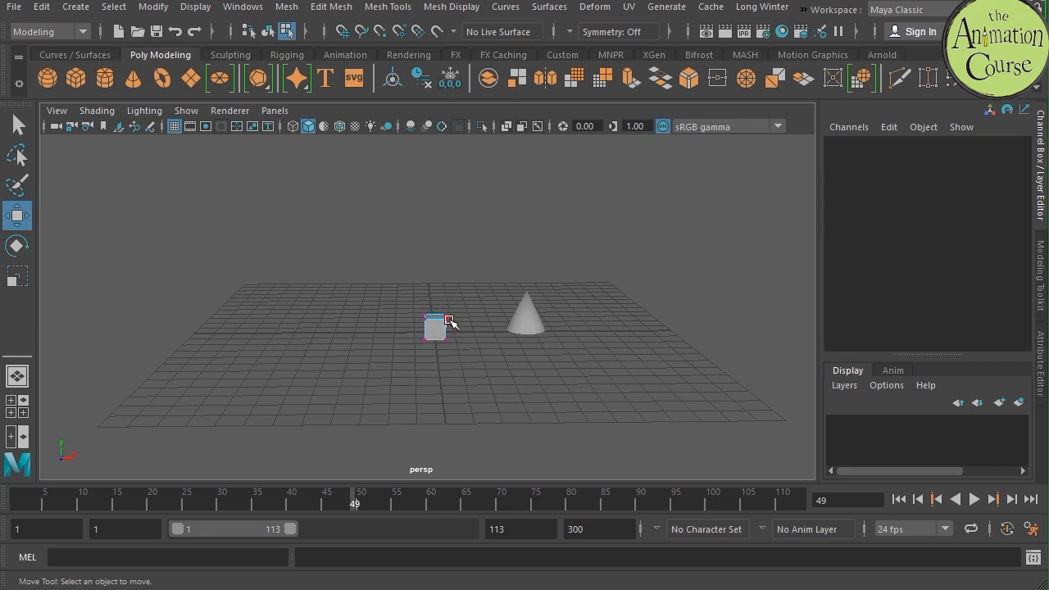
pyautogui.click(447, 320)
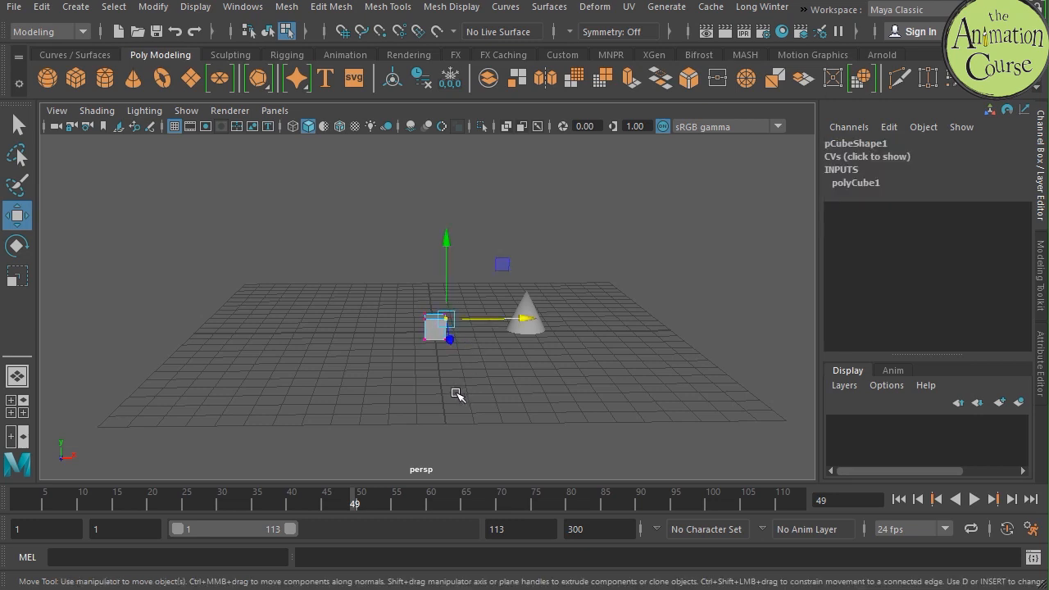
pyautogui.click(424, 322)
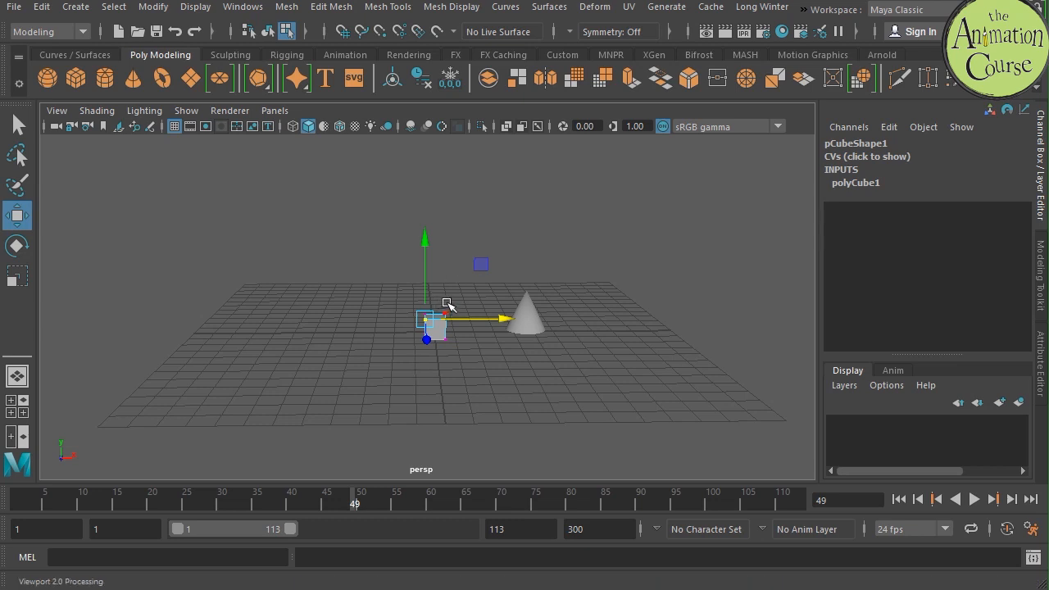
pyautogui.press('q')
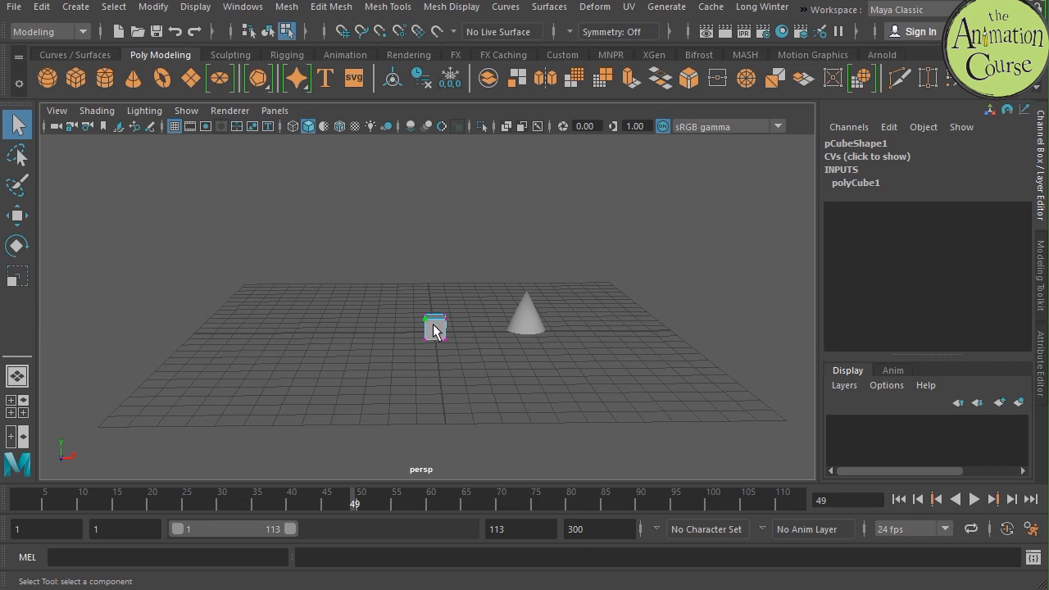
pyautogui.moveTo(434, 326); pyautogui.dragTo(510, 111, button='right')
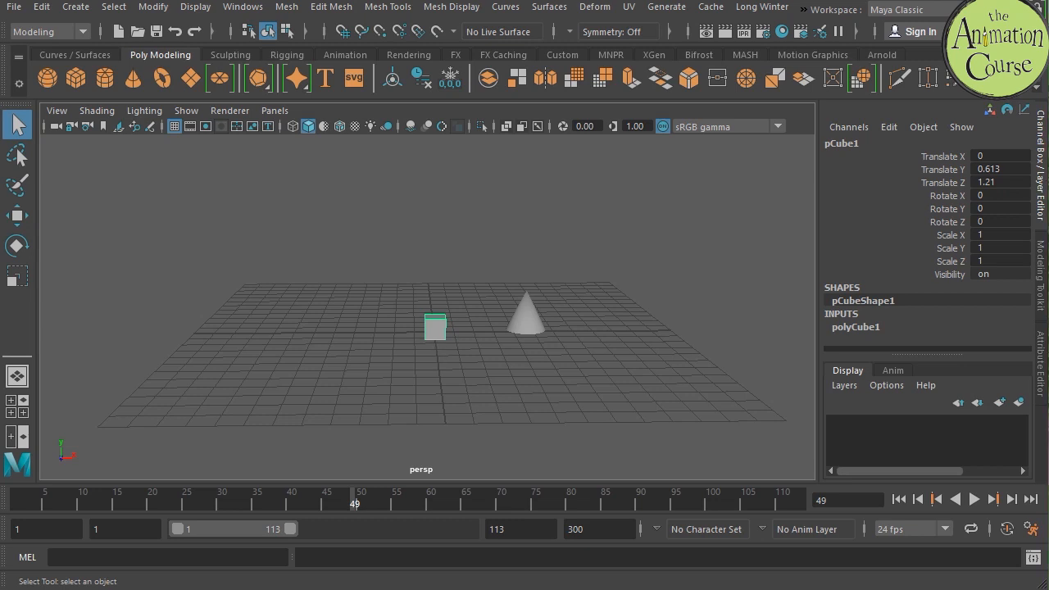
# Step: Hide the Time Slider, then undock the Range Slider and close its floating window
pyautogui.click(242, 8)
pyautogui.moveTo(275, 148)
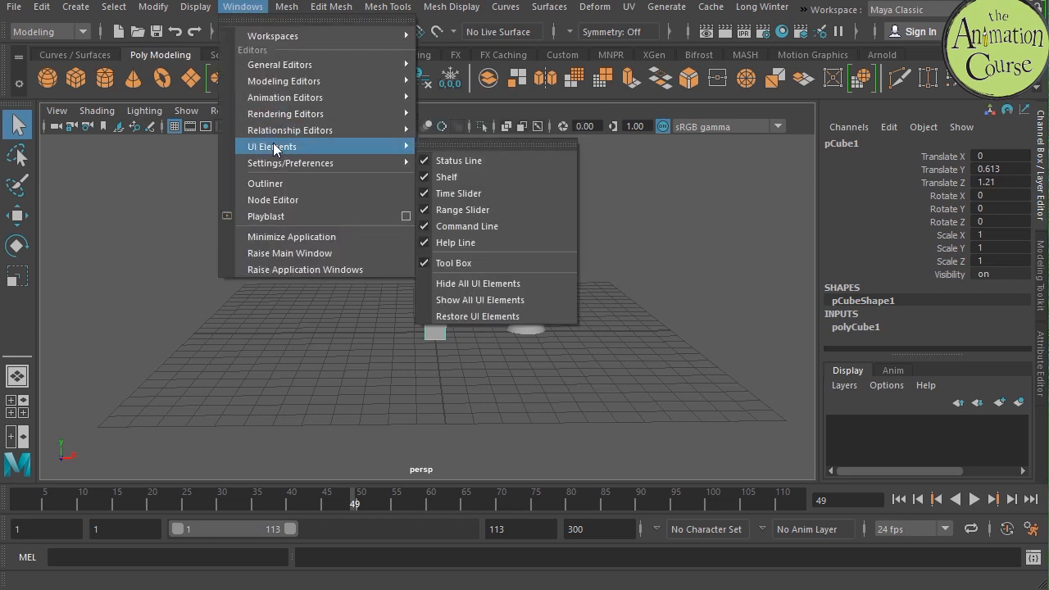
pyautogui.click(456, 195)
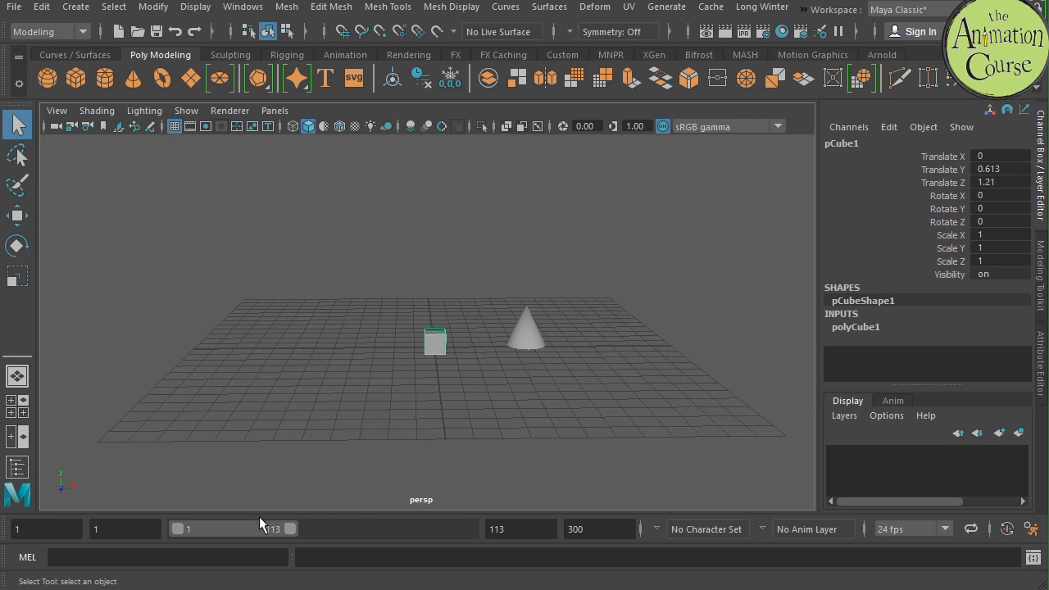
pyautogui.moveTo(3, 531); pyautogui.dragTo(59, 467)
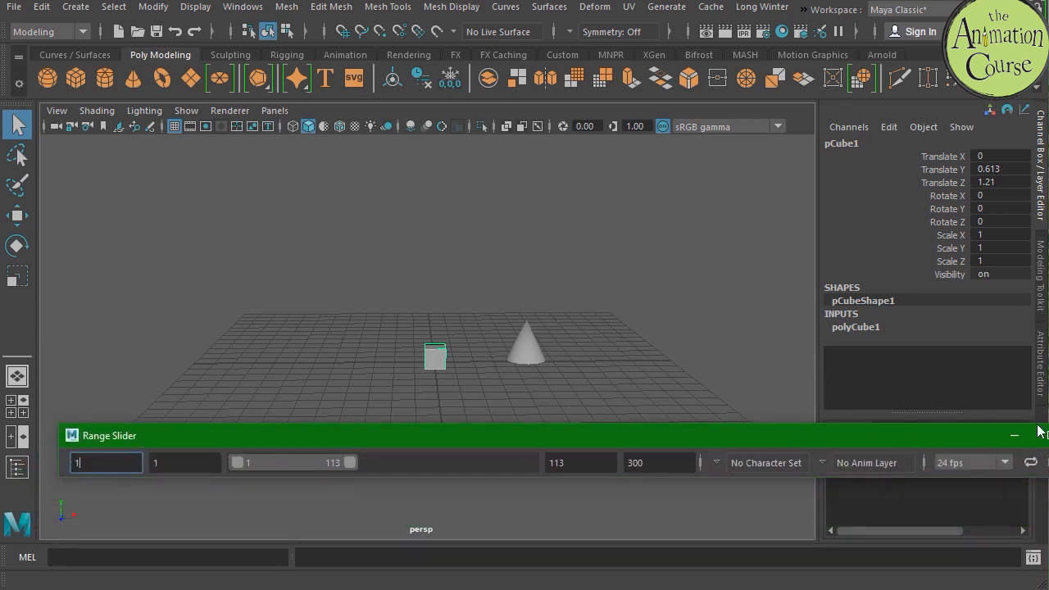
pyautogui.moveTo(881, 440); pyautogui.dragTo(792, 435)
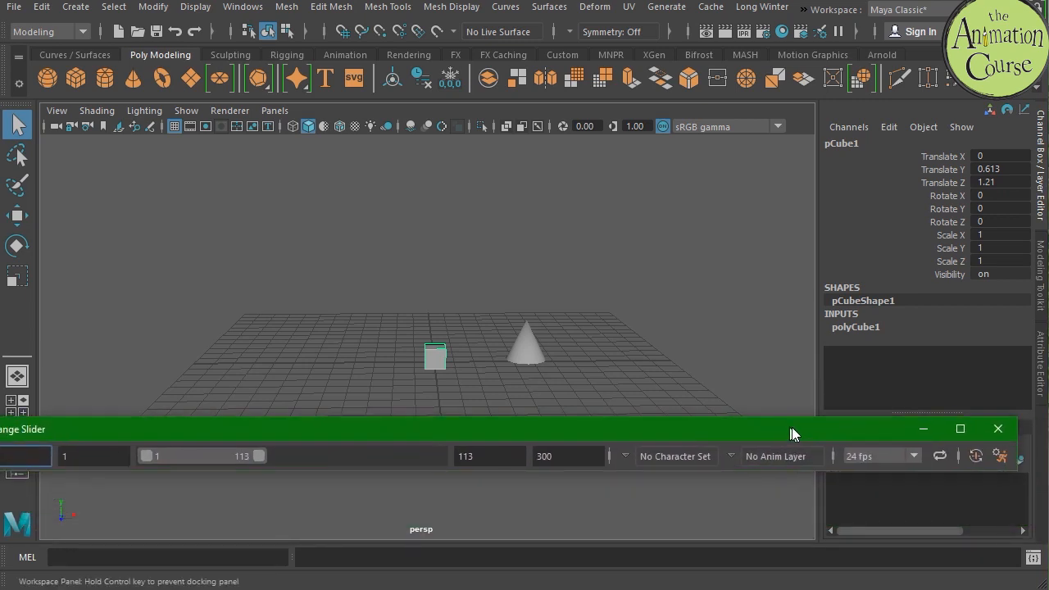
pyautogui.click(1000, 429)
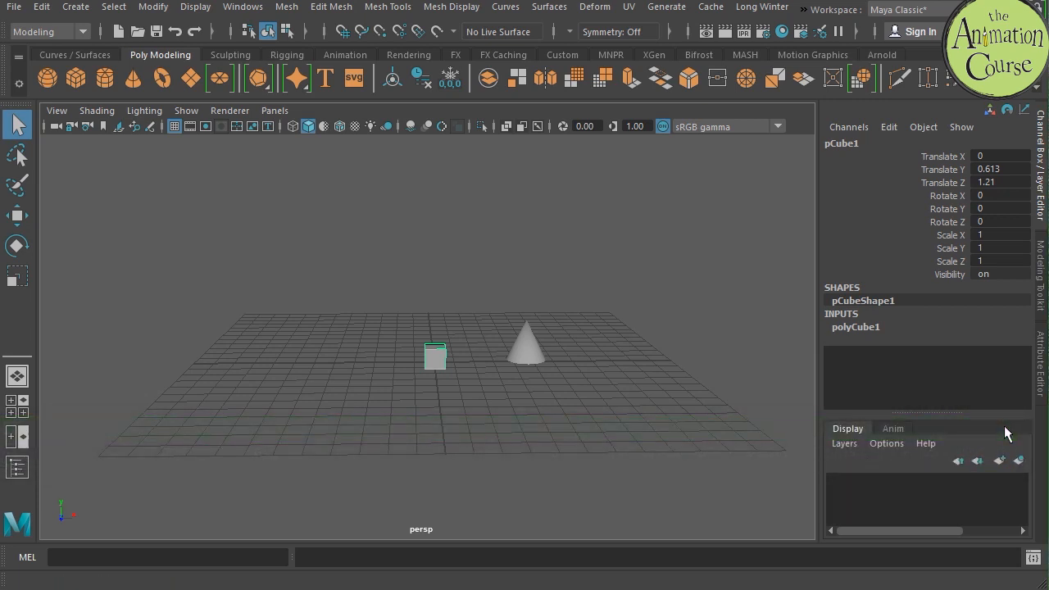
# Step: Show the Time Slider and Range Slider again, docking the floating Range Slider beneath the Time Slider
pyautogui.click(241, 8)
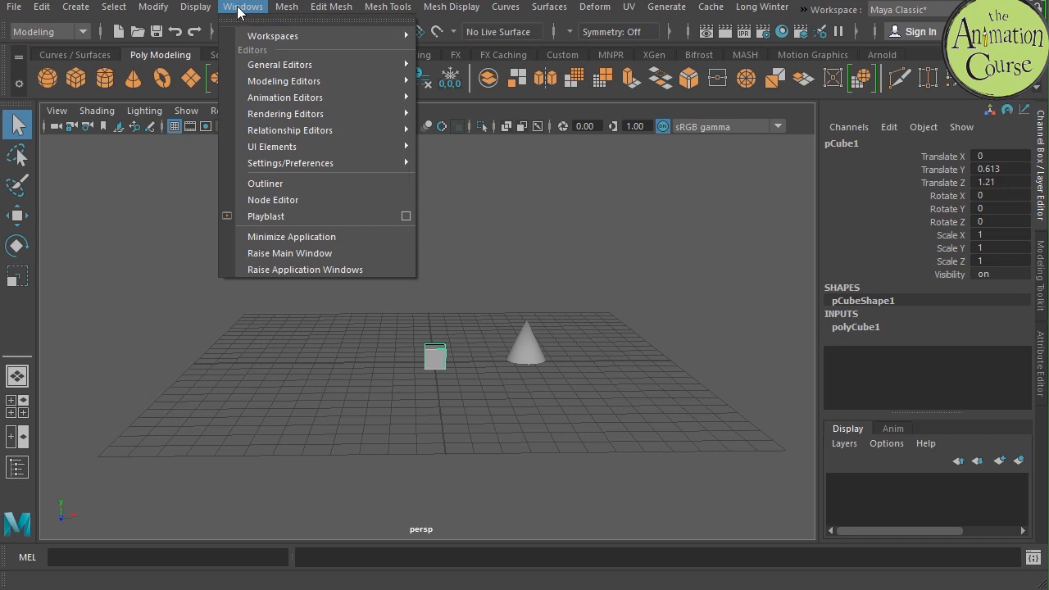
pyautogui.moveTo(271, 152)
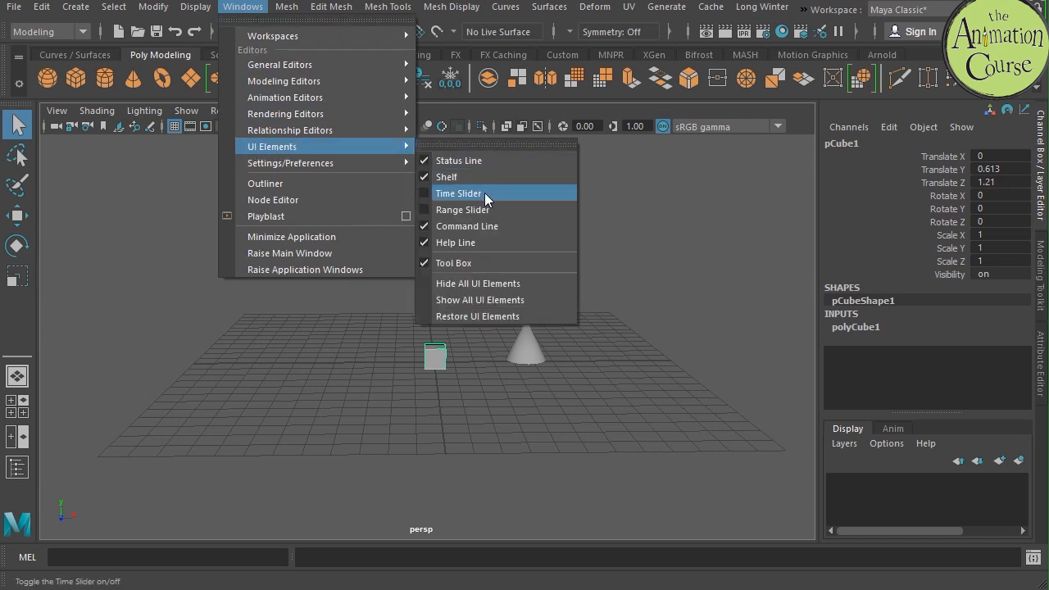
pyautogui.click(424, 193)
pyautogui.click(243, 7)
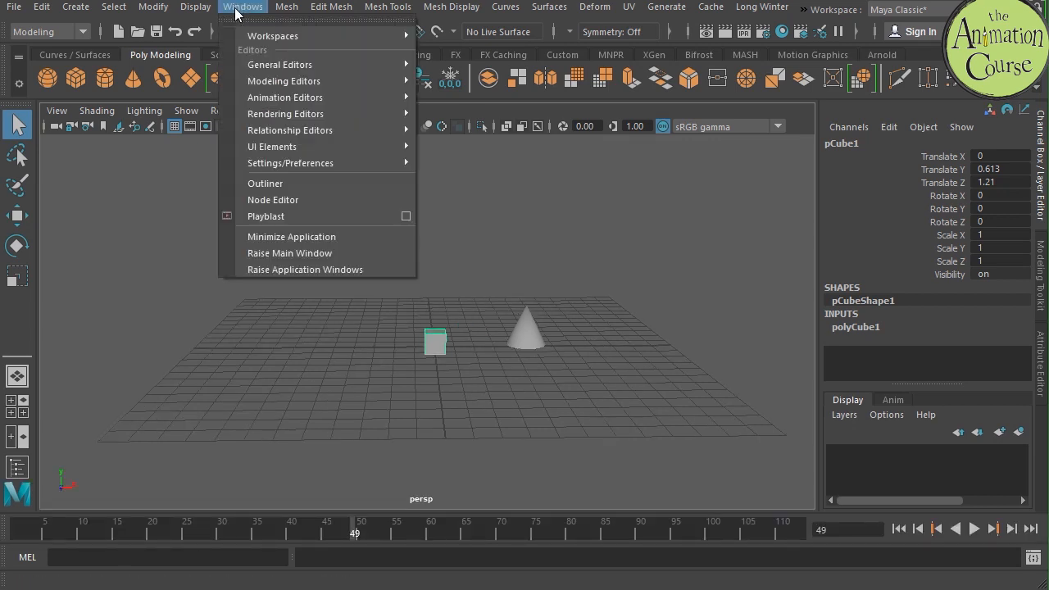
pyautogui.click(430, 209)
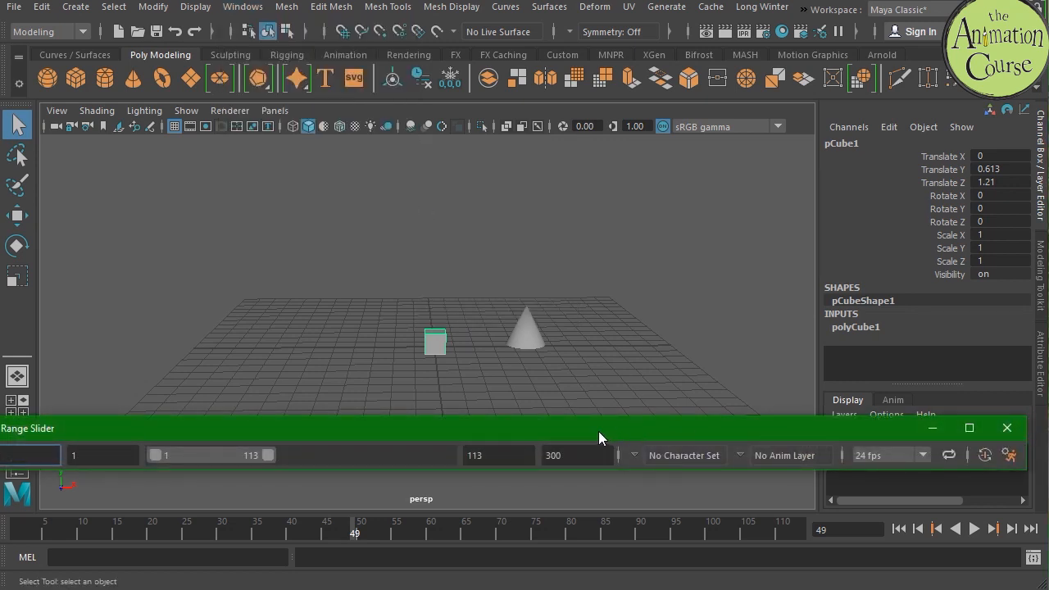
pyautogui.moveTo(564, 435); pyautogui.dragTo(623, 423)
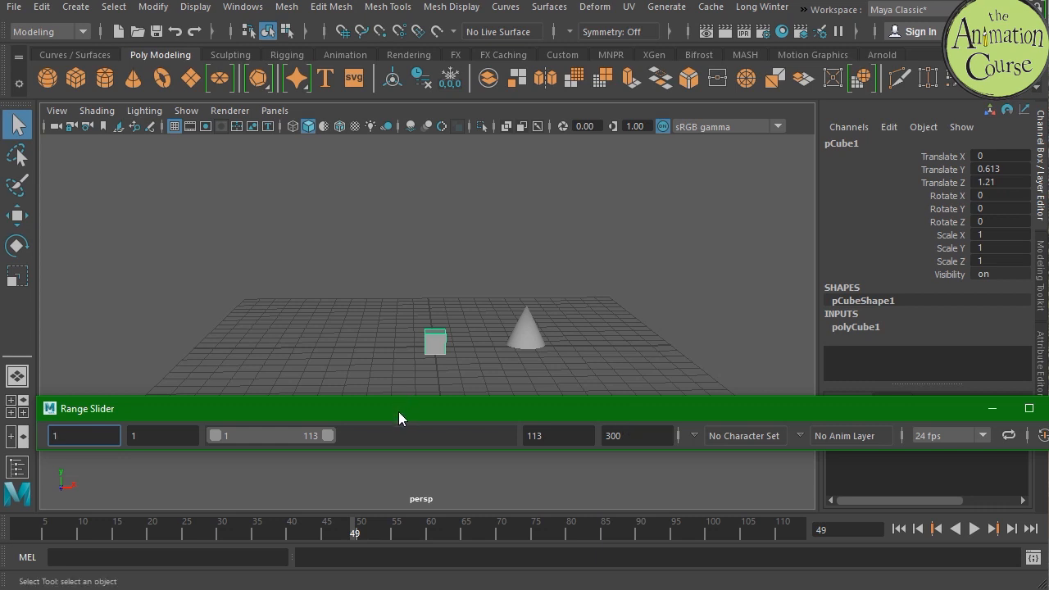
pyautogui.moveTo(397, 409); pyautogui.dragTo(366, 541)
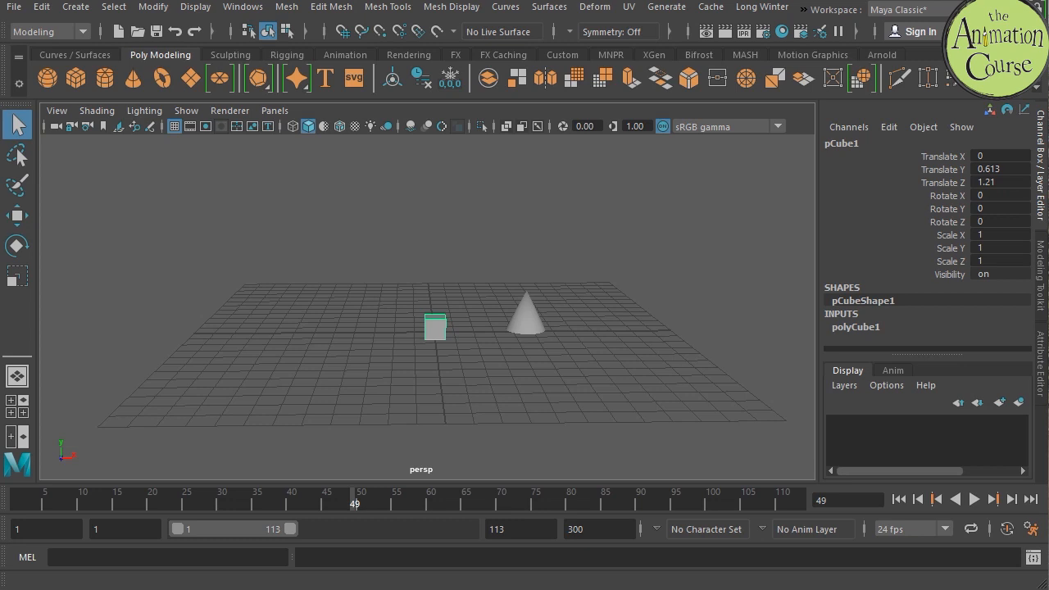
# Step: Set the playback speed to 24 fps x 1 in the Time Slider preferences and save them
pyautogui.click(1029, 529)
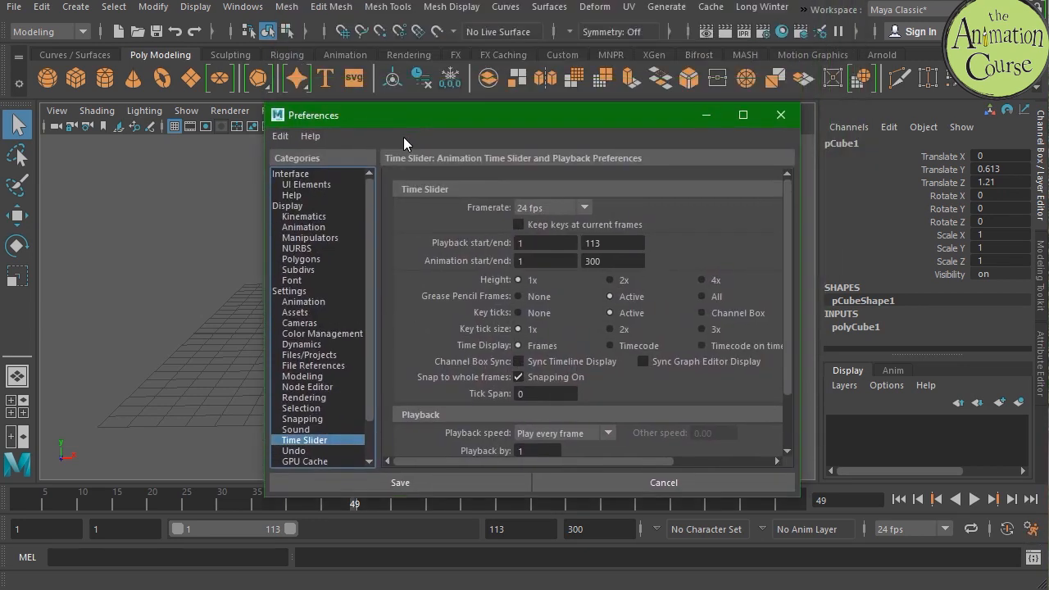
pyautogui.moveTo(400, 116); pyautogui.dragTo(358, 106)
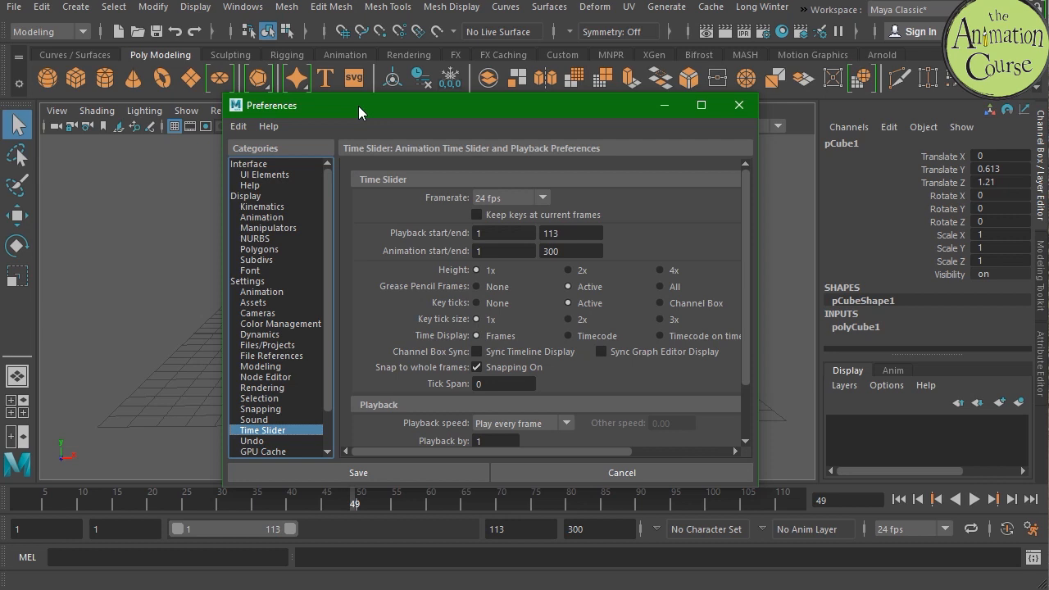
pyautogui.moveTo(745, 270); pyautogui.dragTo(736, 314)
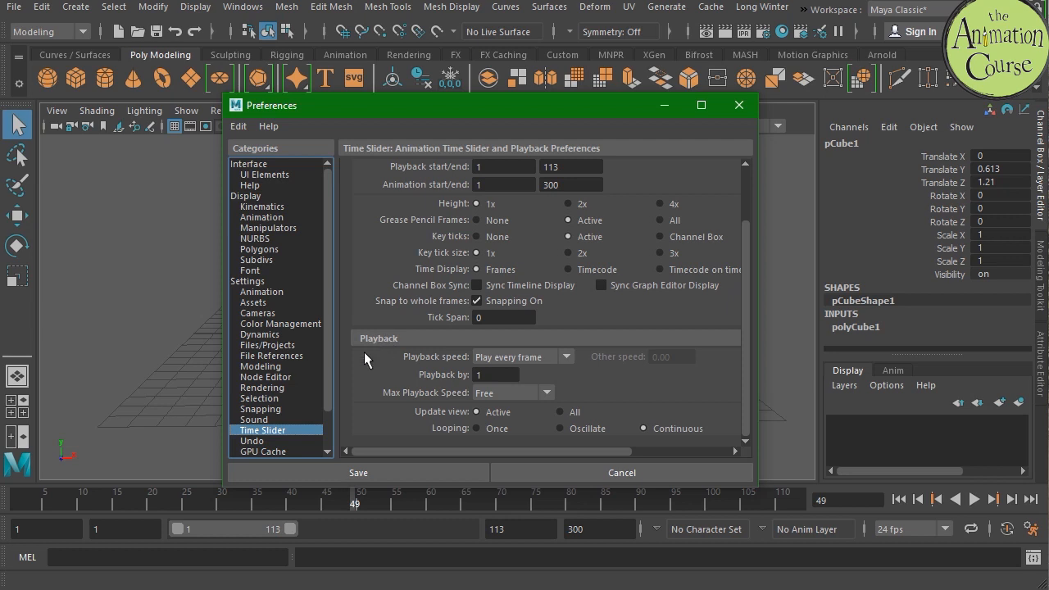
pyautogui.click(565, 359)
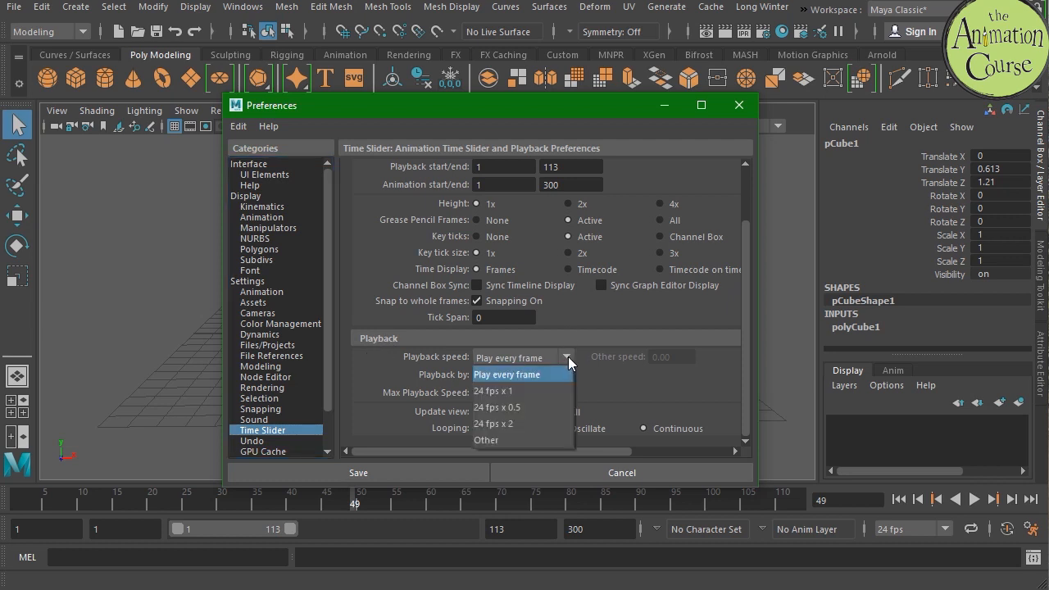
pyautogui.click(523, 391)
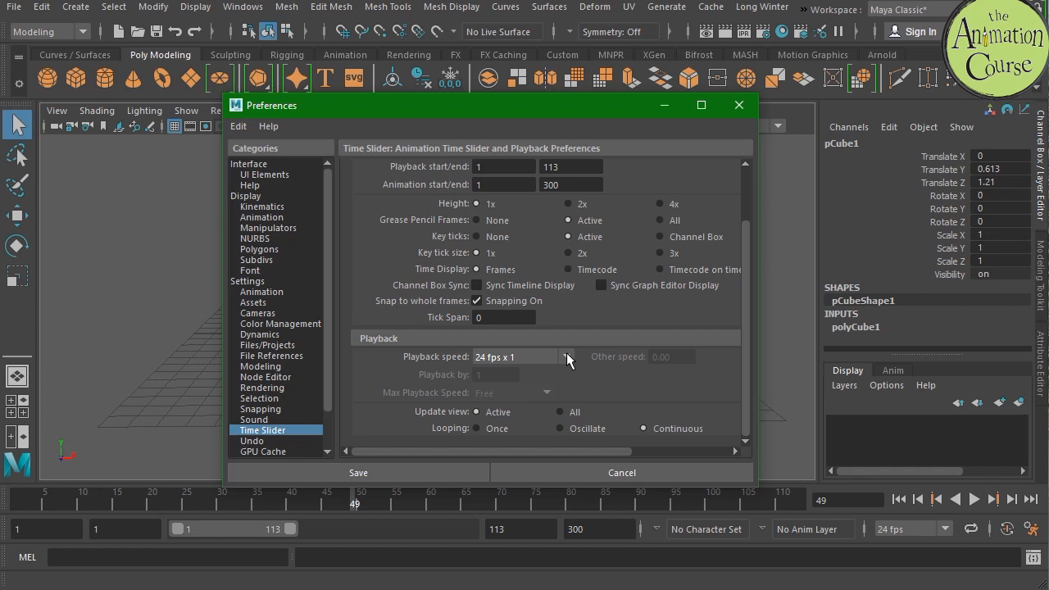
pyautogui.click(363, 463)
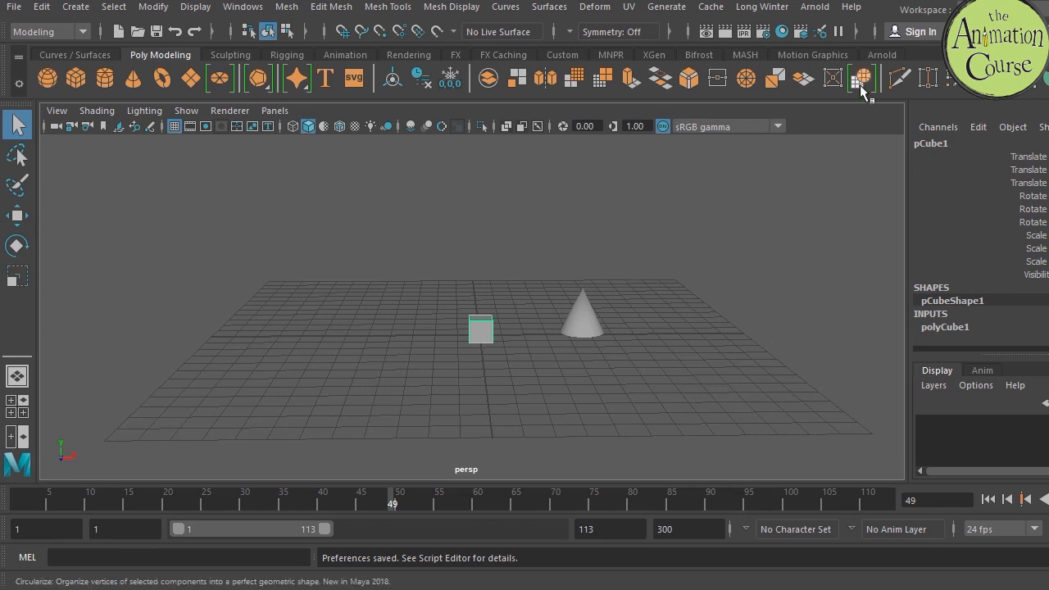
# Step: Open the Maya Learning Channel from Maya's help resources, pause its intro video, browse the tutorial sections, and return to Maya
pyautogui.click(852, 9)
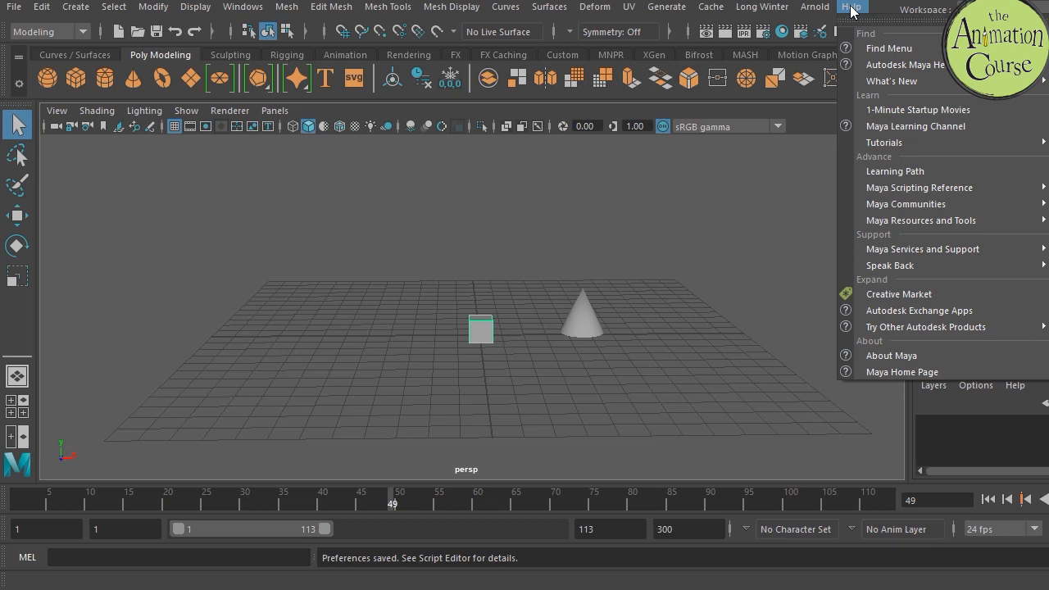
pyautogui.click(897, 128)
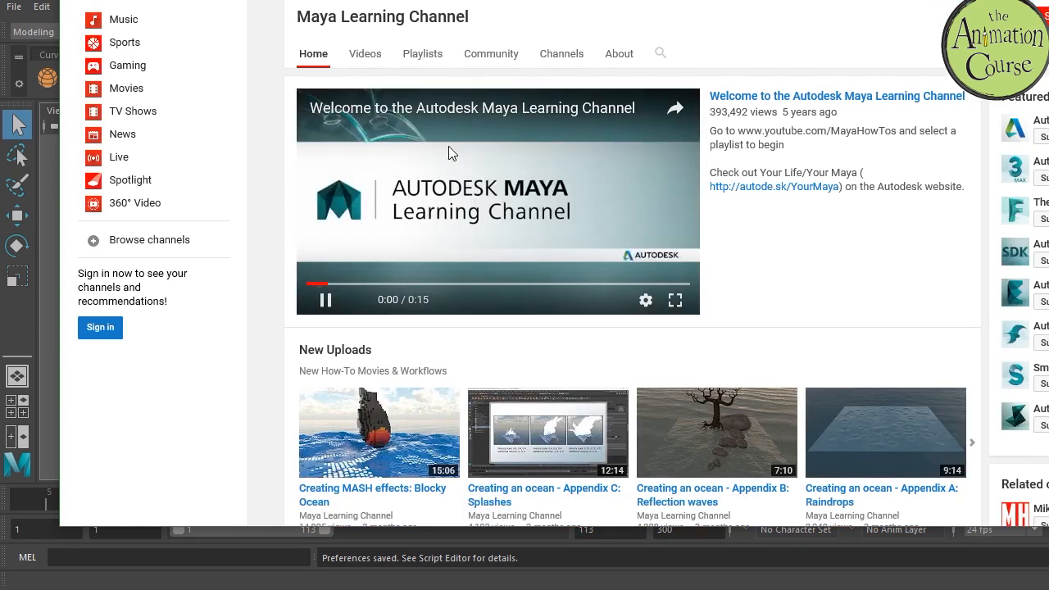
pyautogui.click(326, 301)
pyautogui.scroll(-3, 836, 269)
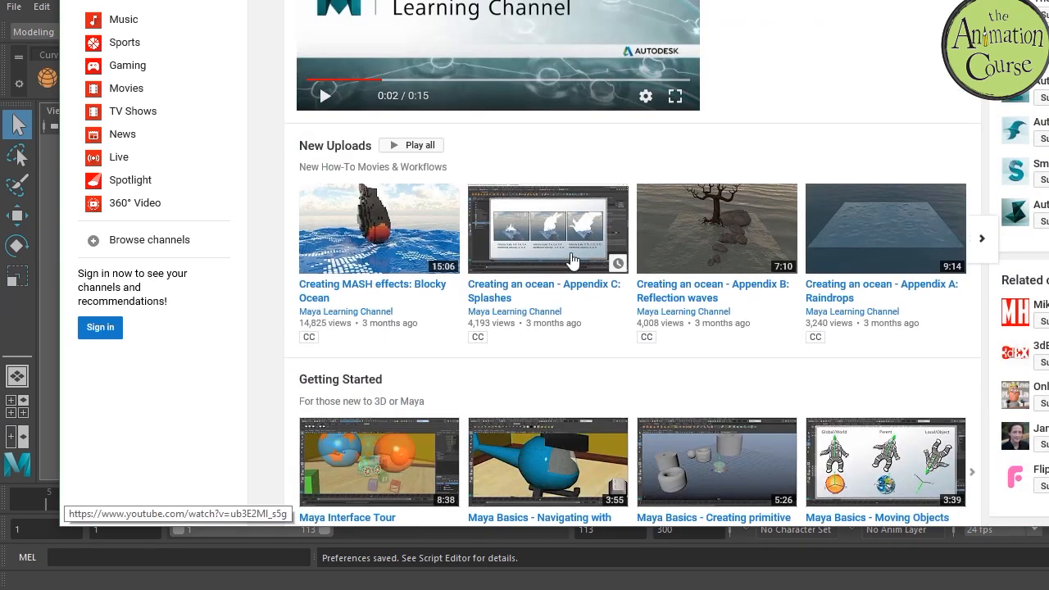
pyautogui.scroll(-3, 404, 307)
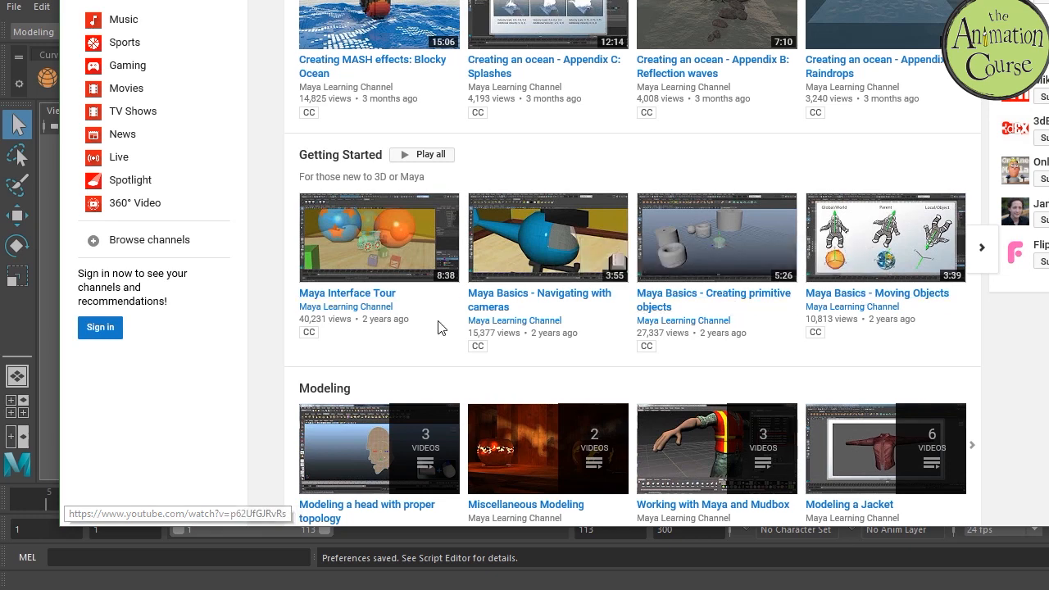
pyautogui.scroll(-1, 437, 323)
pyautogui.scroll(-3, 436, 320)
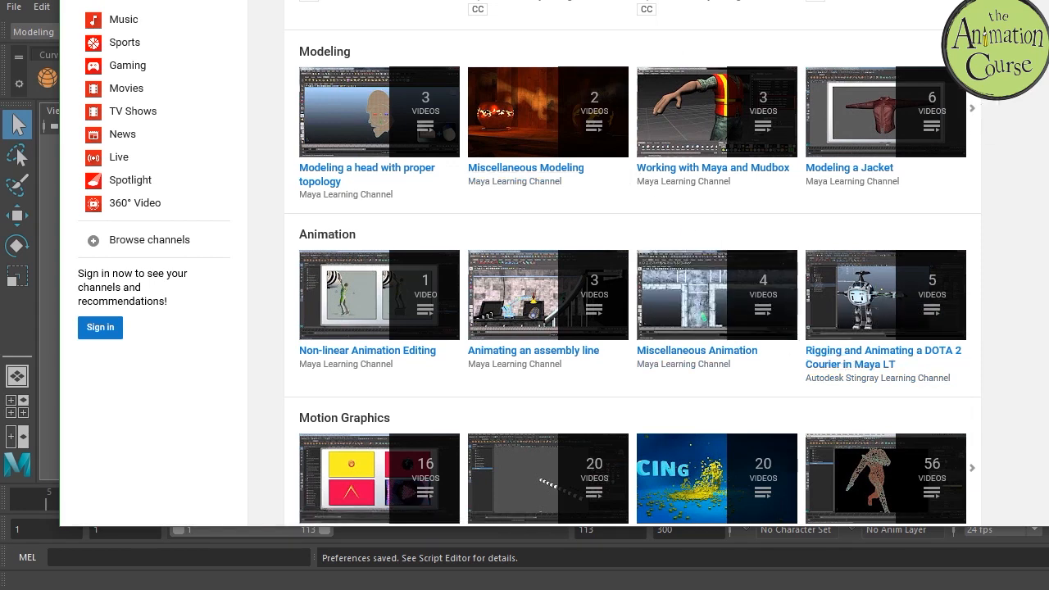
pyautogui.hotkey('alt', 'Tab')
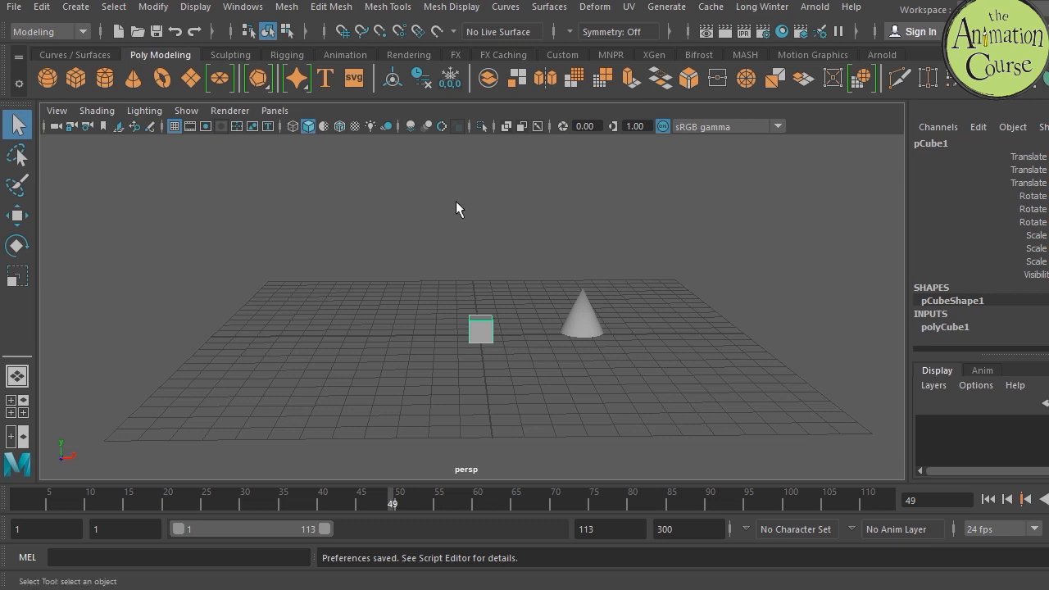
# Step: Switch the menu set to Animation, back to Modeling, and to Animation again
pyautogui.click(86, 33)
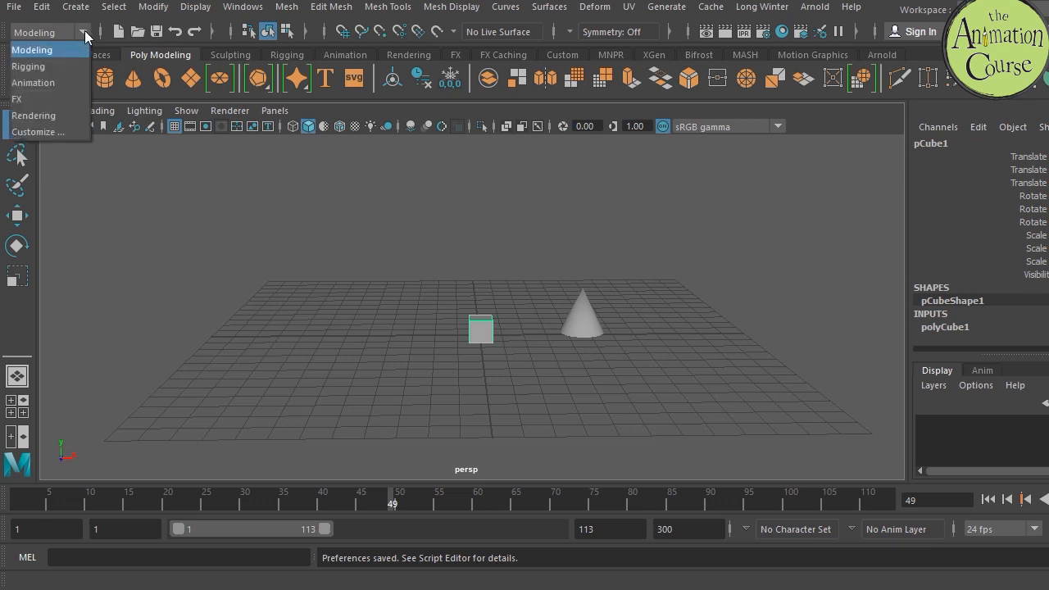
pyautogui.click(33, 83)
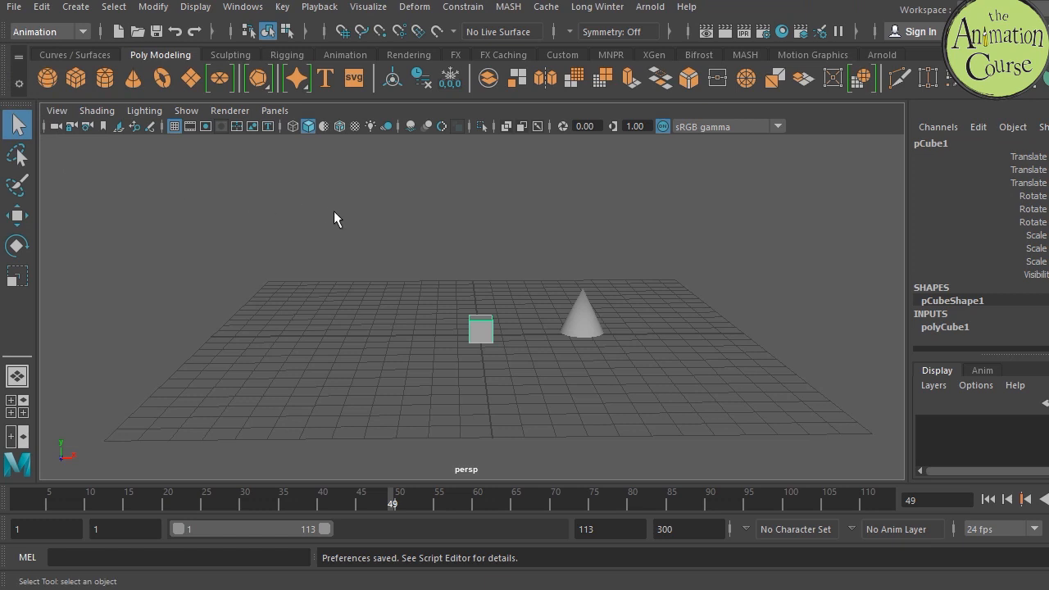
pyautogui.click(81, 35)
pyautogui.click(59, 50)
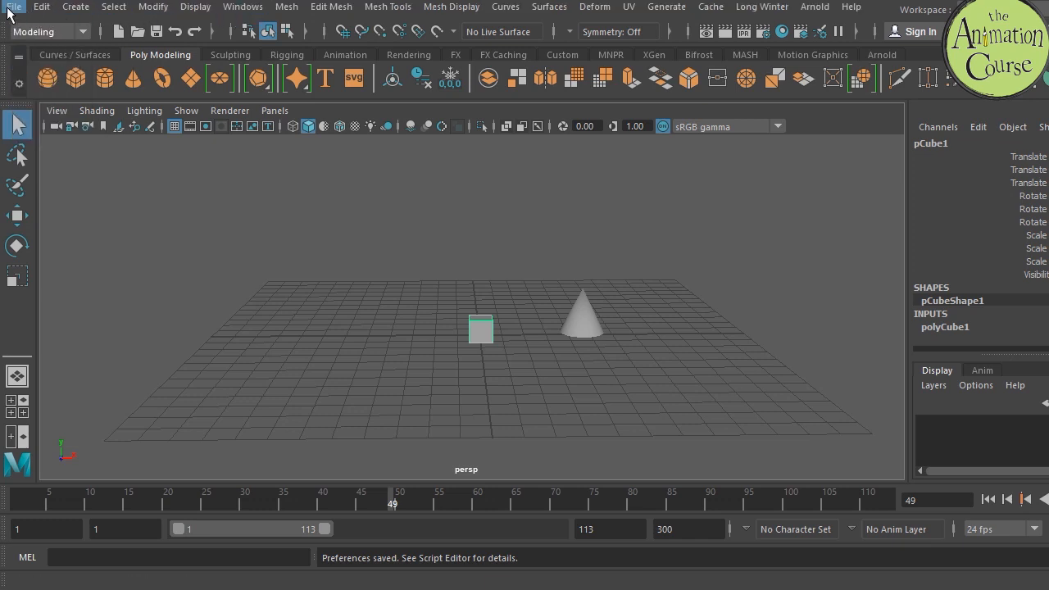
pyautogui.click(81, 34)
pyautogui.click(57, 83)
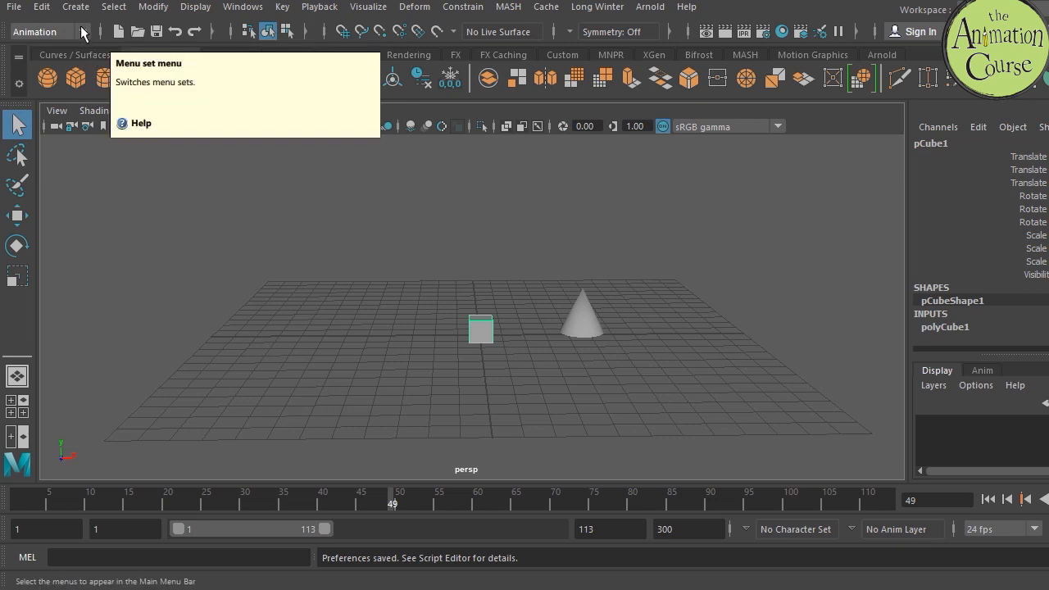
# Step: Select the cube and move it along the X axis away from the cone
pyautogui.click(297, 246)
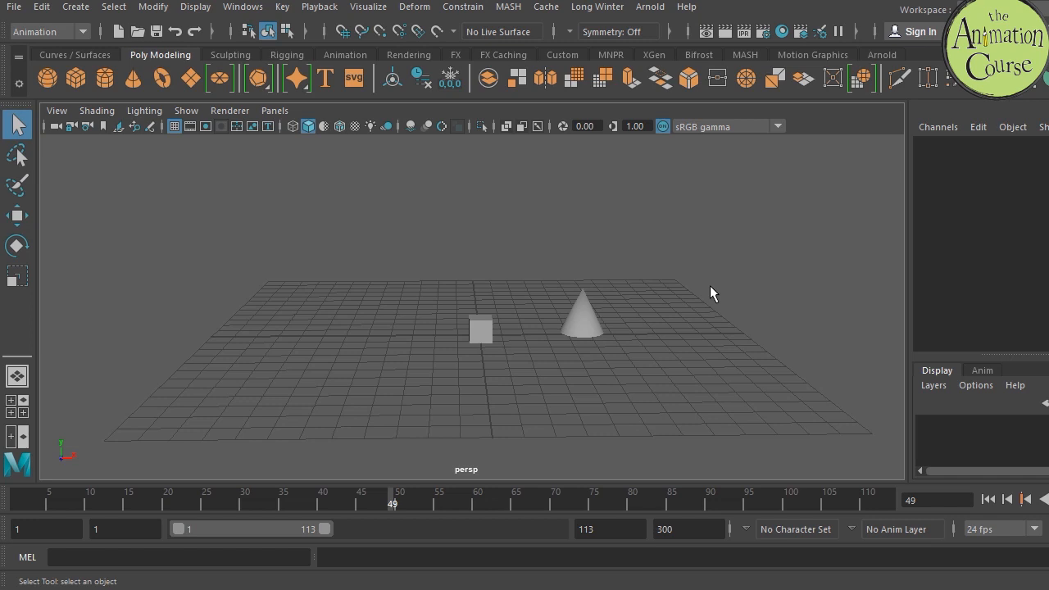
pyautogui.click(481, 328)
pyautogui.press('w')
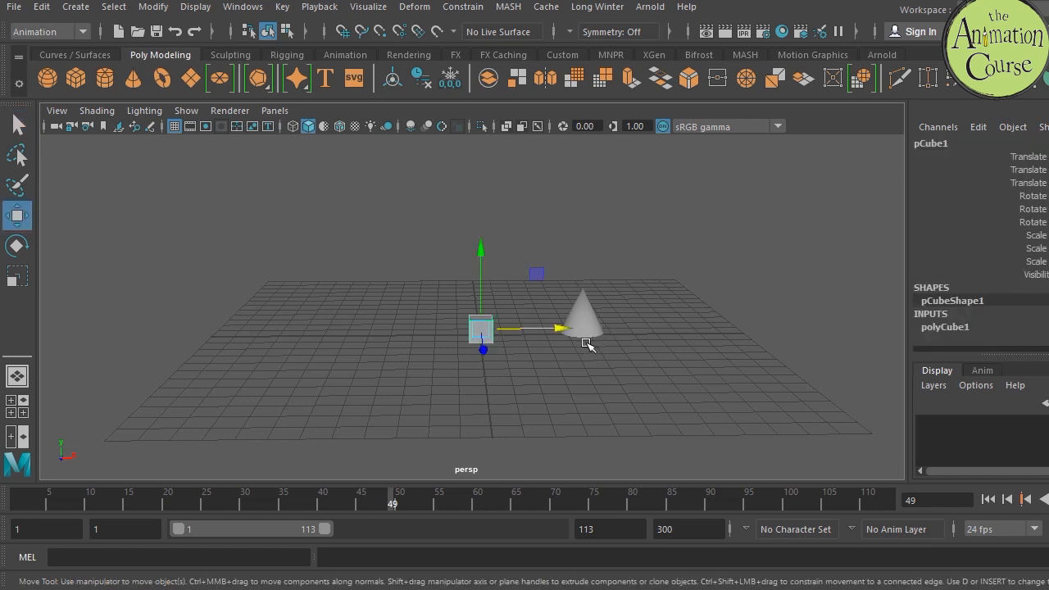
pyautogui.moveTo(565, 329); pyautogui.dragTo(513, 329)
# Step: Select the cone and move it forward along Z and along X towards the cube
pyautogui.click(601, 318)
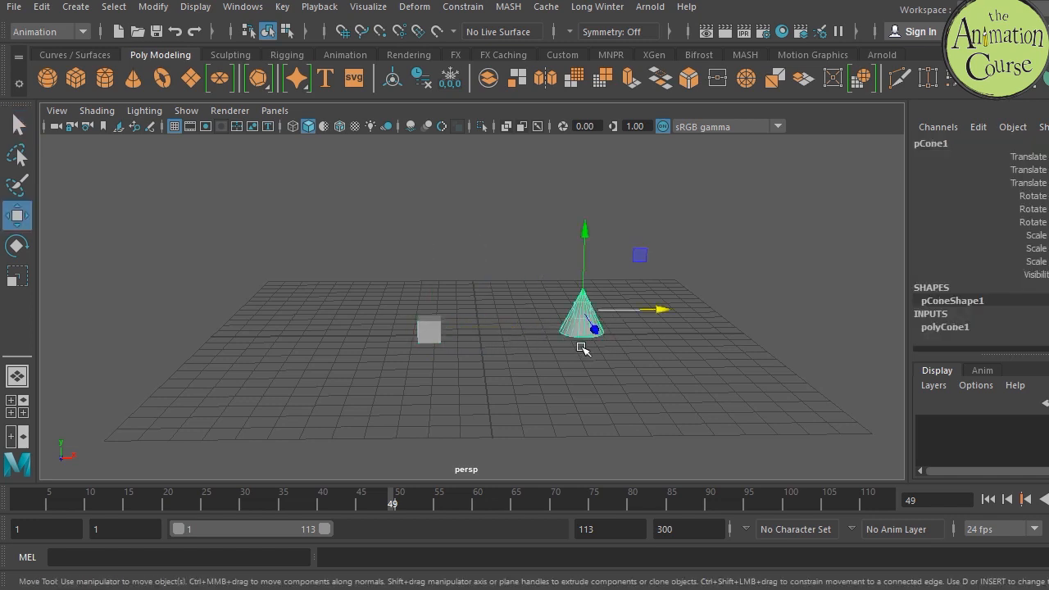
pyautogui.moveTo(631, 327)
pyautogui.mouseDown()
pyautogui.moveTo(644, 326)
pyautogui.moveTo(634, 326)
pyautogui.mouseUp()
pyautogui.moveTo(579, 347); pyautogui.dragTo(579, 353)
pyautogui.moveTo(651, 330); pyautogui.dragTo(587, 329)
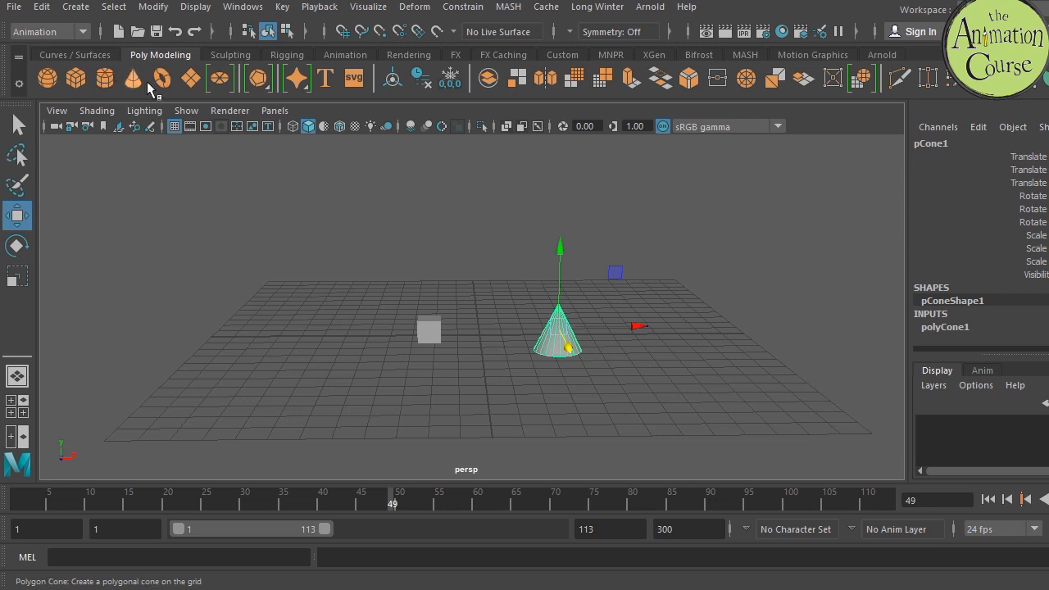
# Step: Create a polygon plane, scale it uniformly to about 39.6 as a ground surface, and deselect it
pyautogui.click(187, 79)
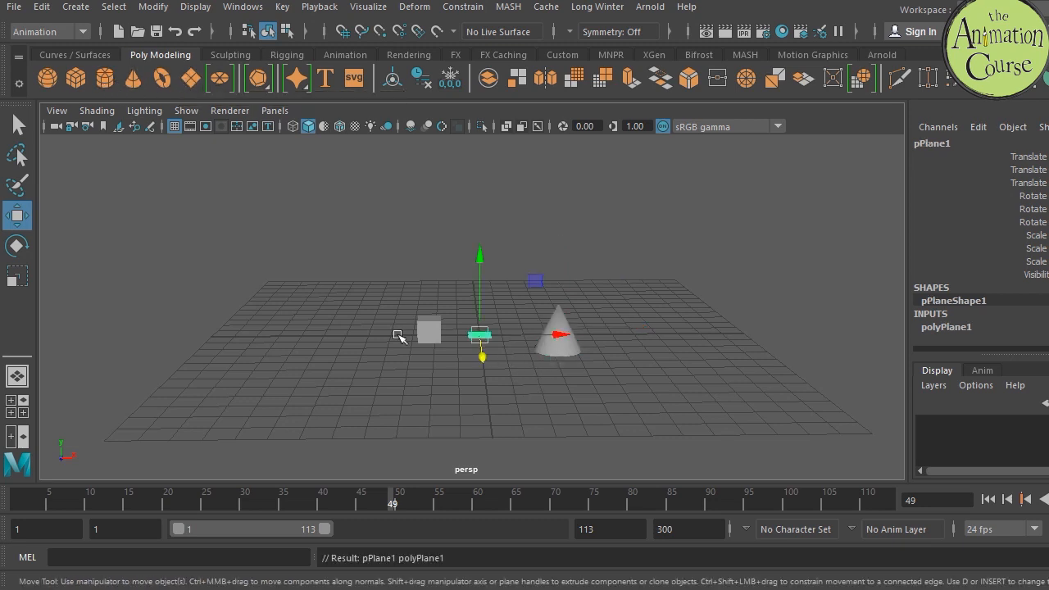
pyautogui.click(18, 279)
pyautogui.moveTo(480, 335); pyautogui.dragTo(989, 344)
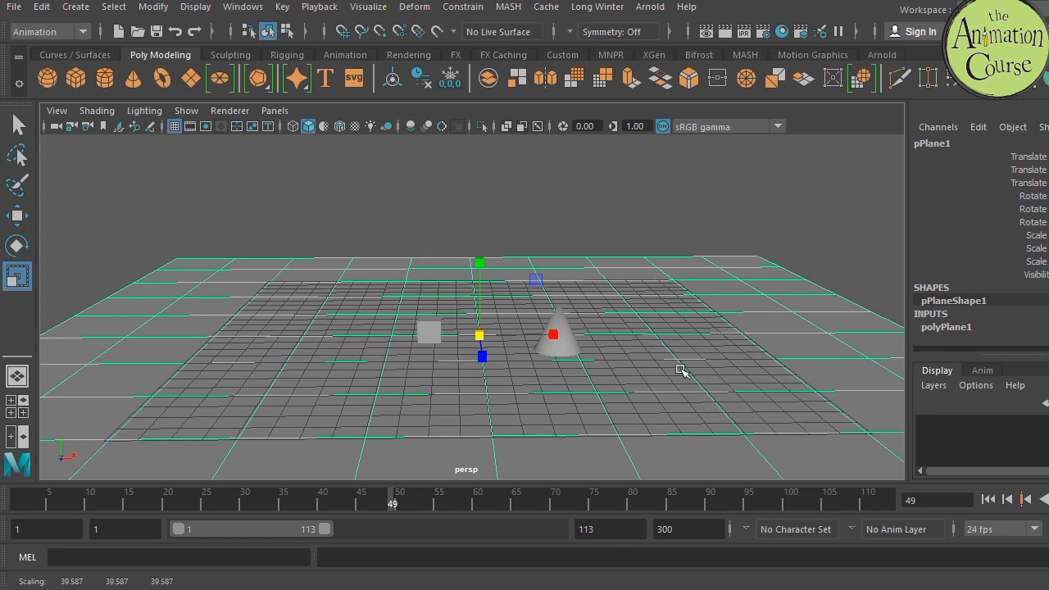
pyautogui.click(586, 207)
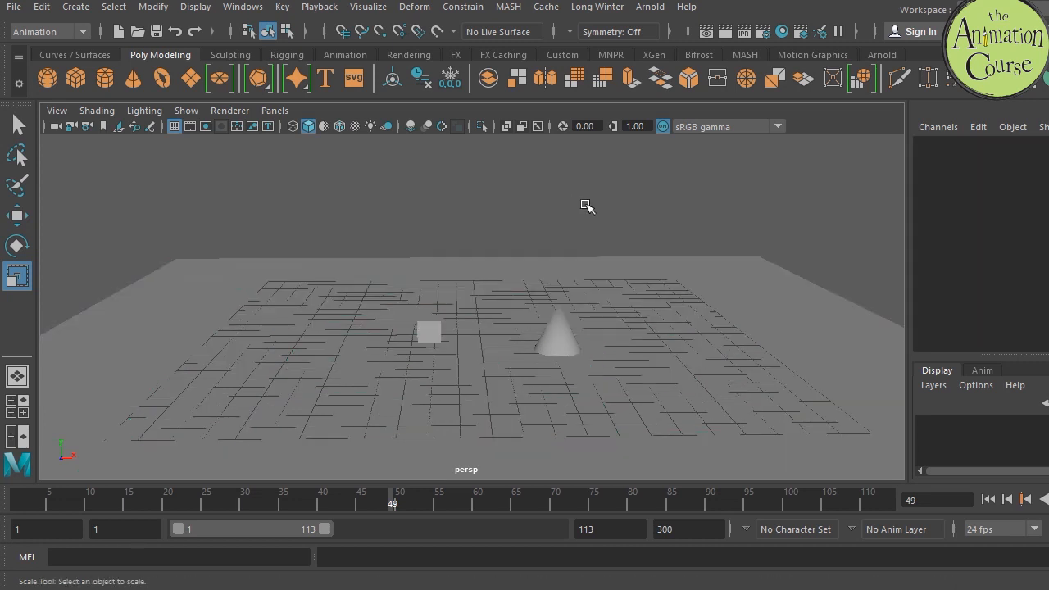
# Step: Hide the grid in the perspective view and switch to the four-view layout
pyautogui.click(188, 113)
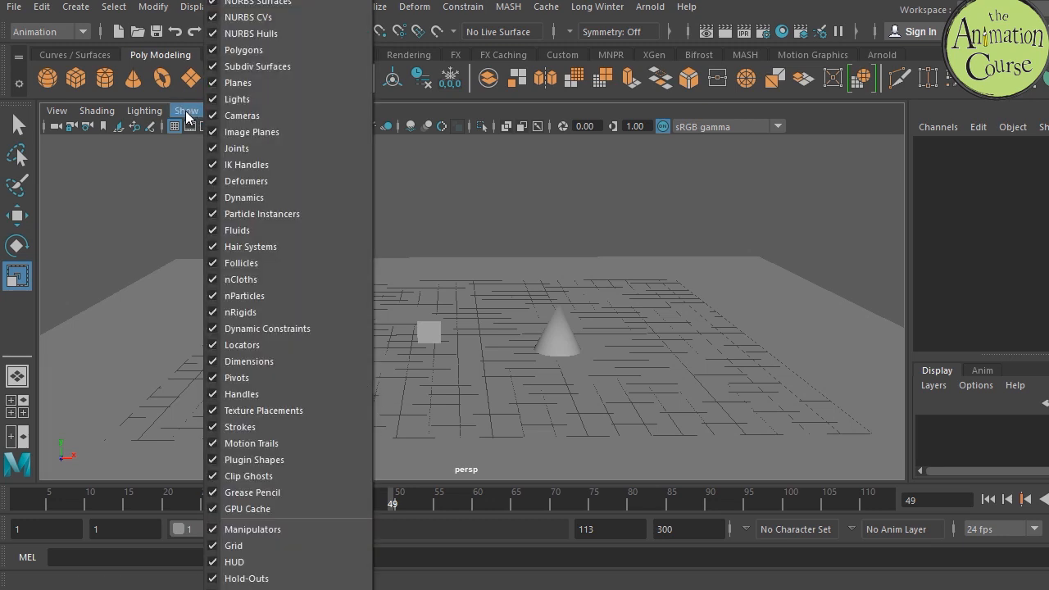
pyautogui.click(250, 546)
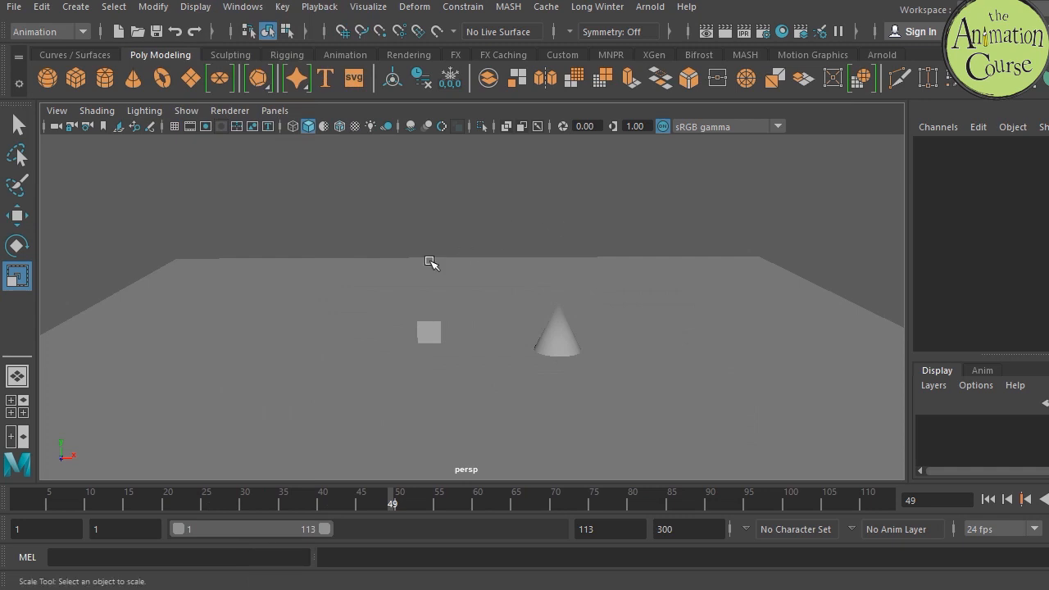
pyautogui.press('space')
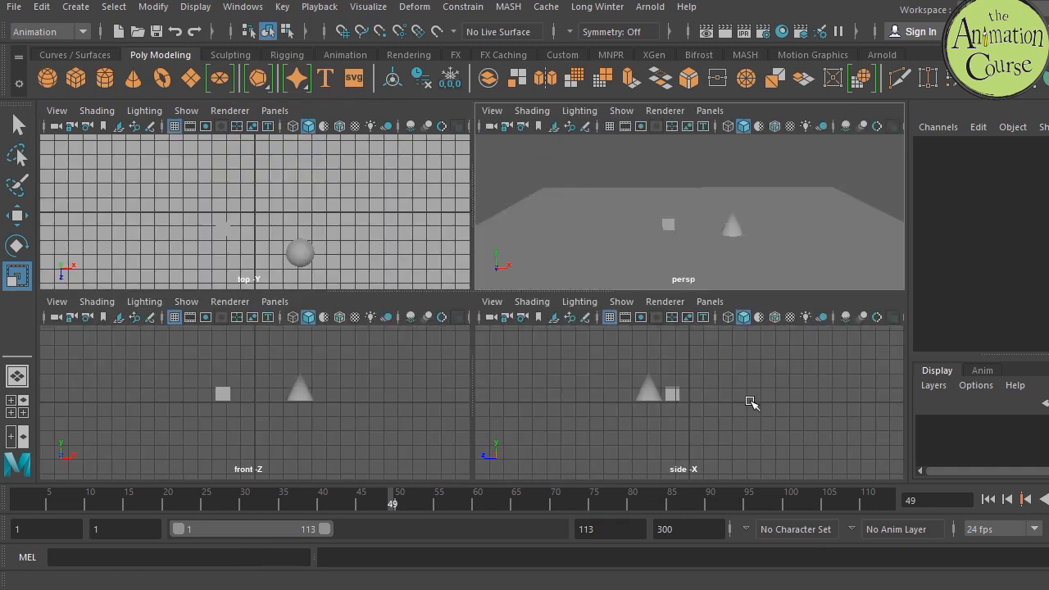
# Step: Hide the grid in the side view, then show it again
pyautogui.click(622, 301)
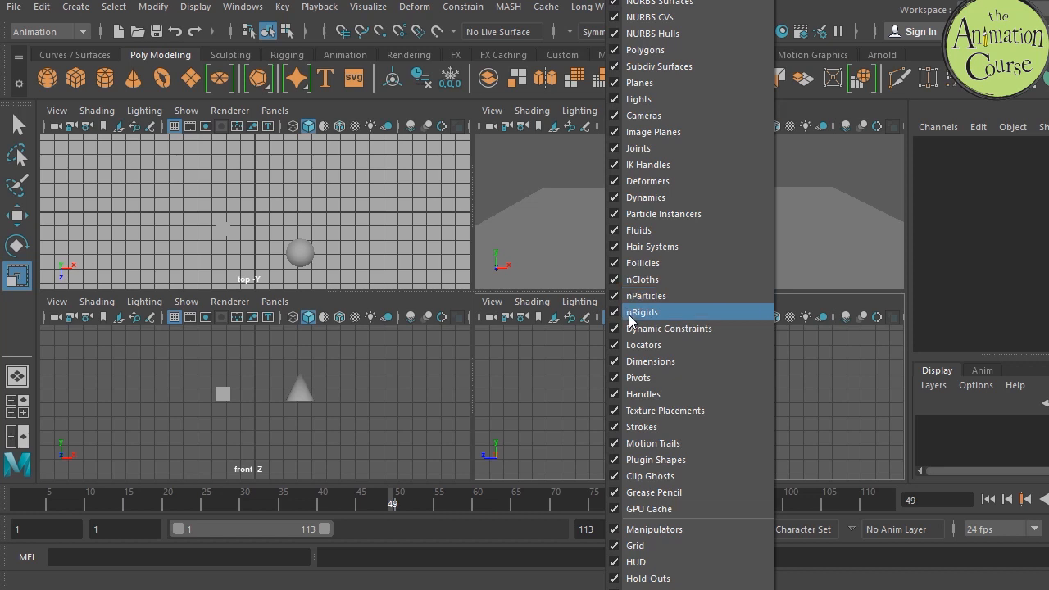
pyautogui.click(646, 545)
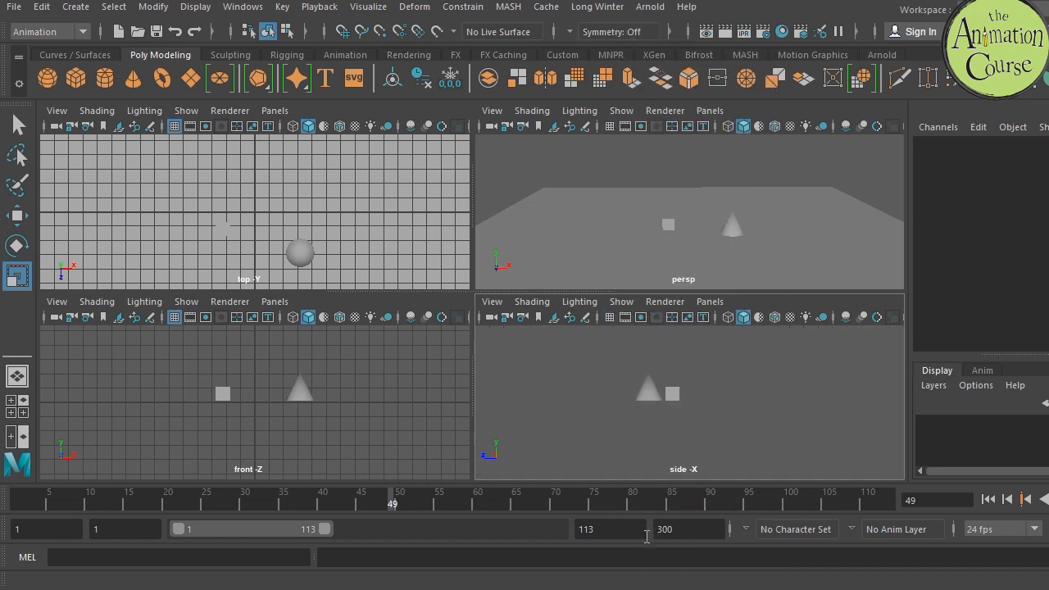
pyautogui.click(621, 302)
pyautogui.click(673, 548)
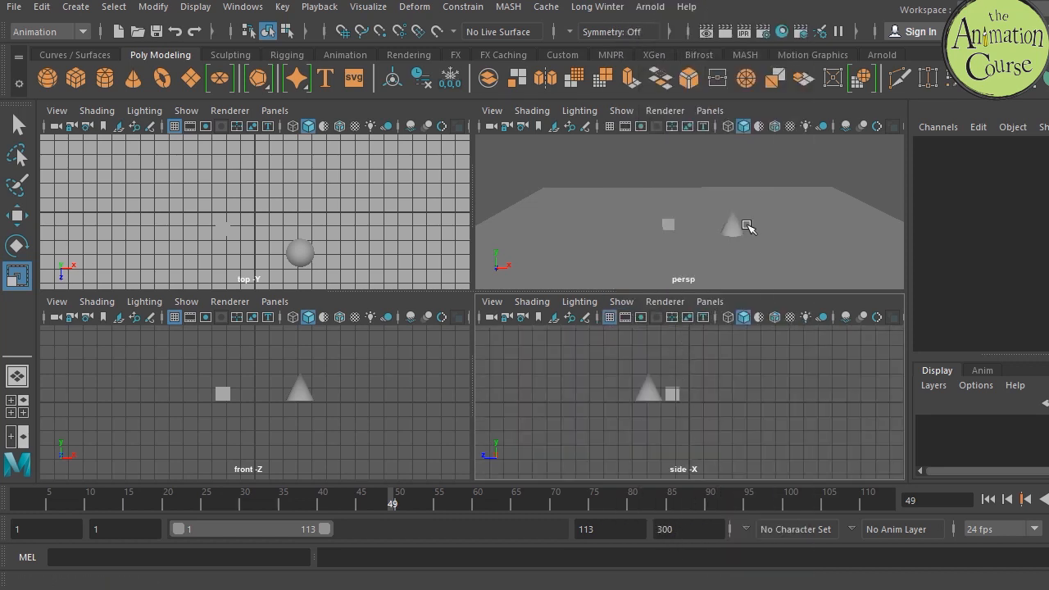
# Step: Create a polygon sphere in the maximised perspective view and move it to about X -10.38, Y 2.98 above the ground plane
pyautogui.press('space')
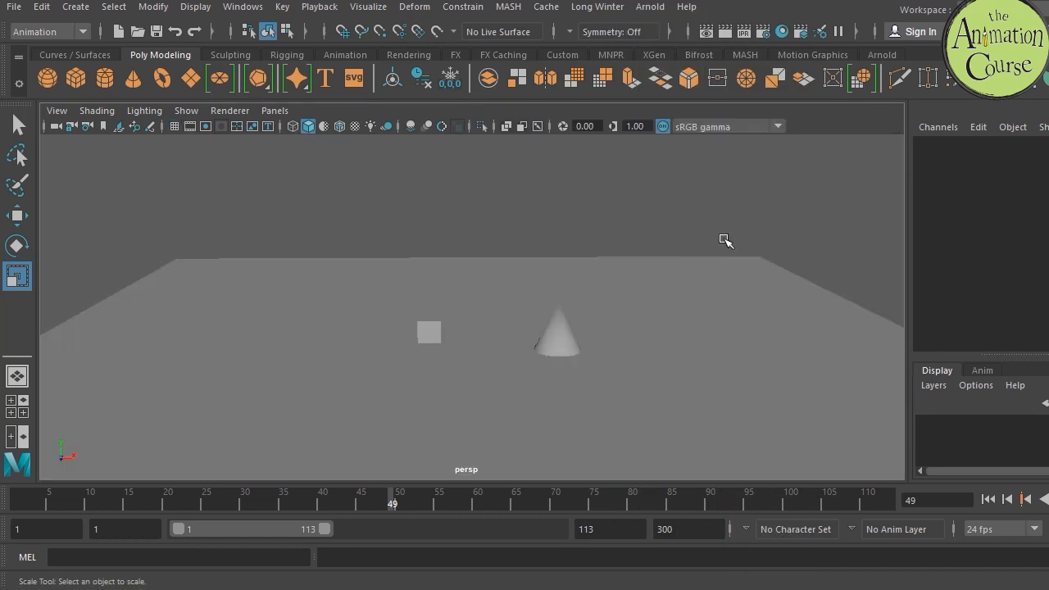
pyautogui.click(76, 8)
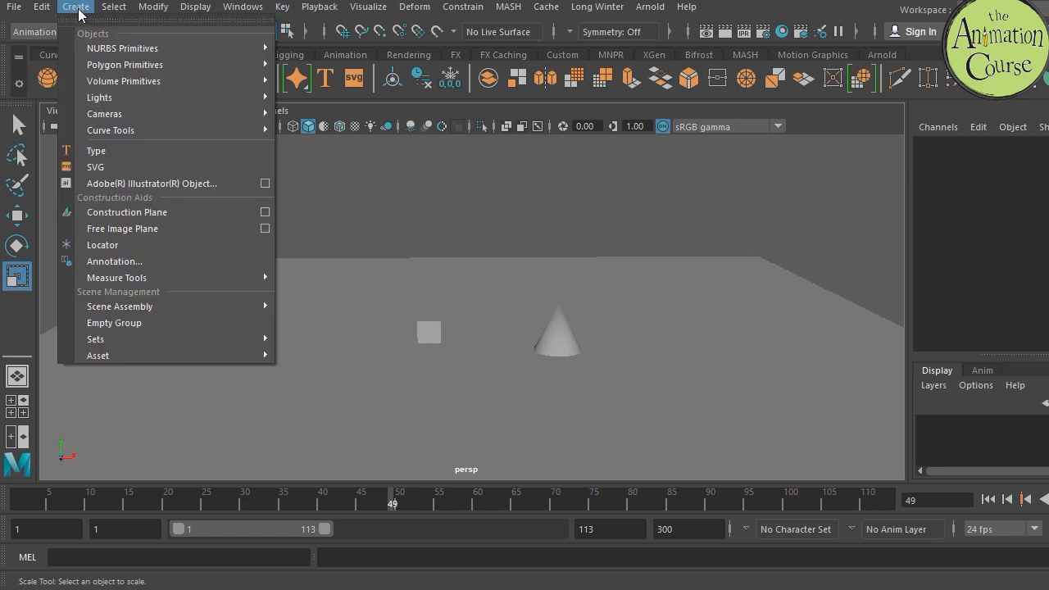
pyautogui.moveTo(103, 64)
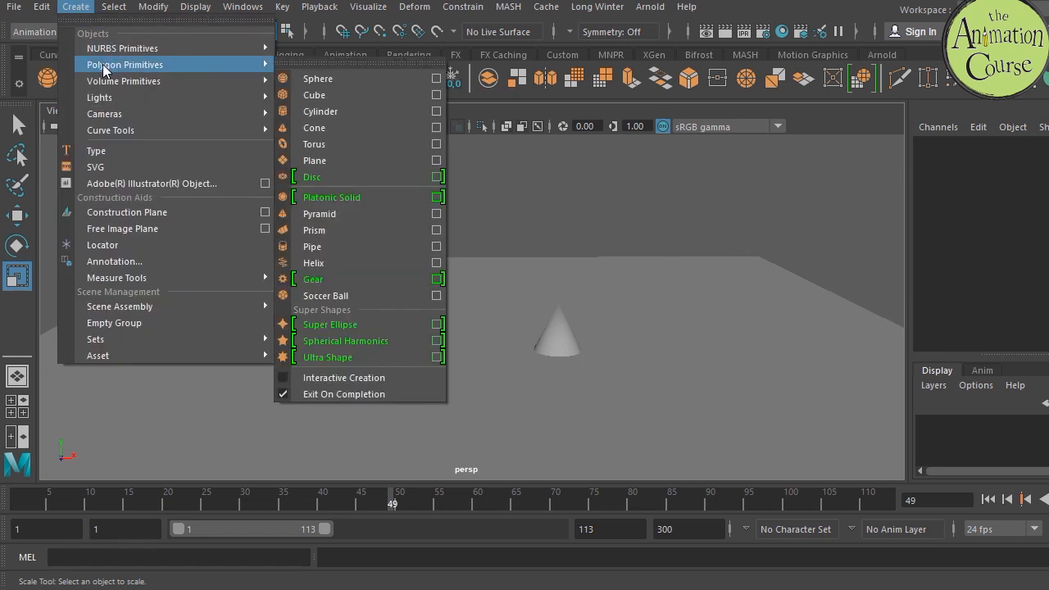
pyautogui.click(323, 80)
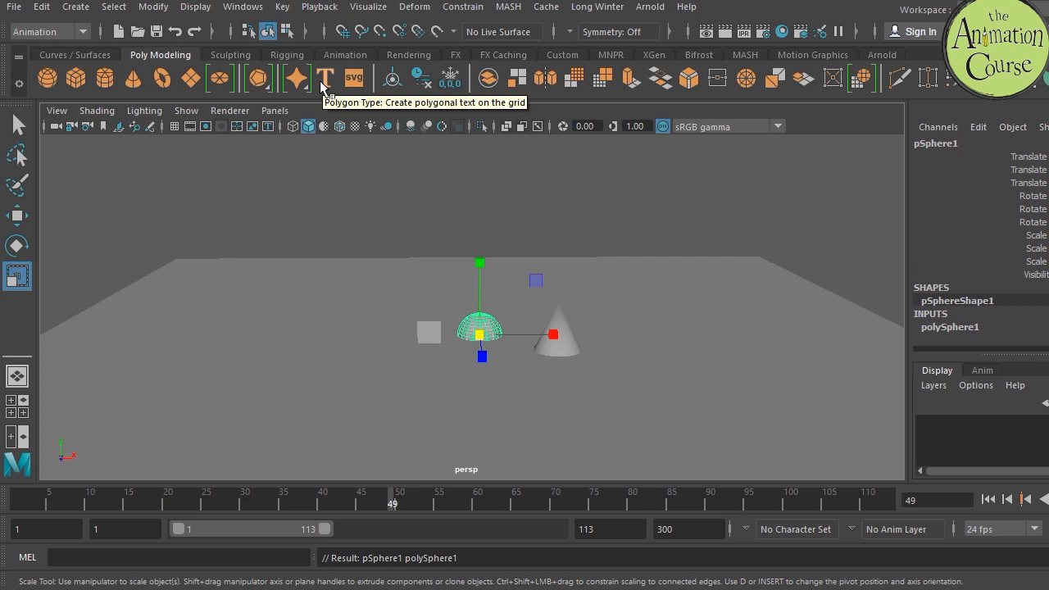
pyautogui.press('w')
pyautogui.moveTo(480, 271); pyautogui.dragTo(480, 238)
pyautogui.moveTo(562, 300); pyautogui.dragTo(325, 308)
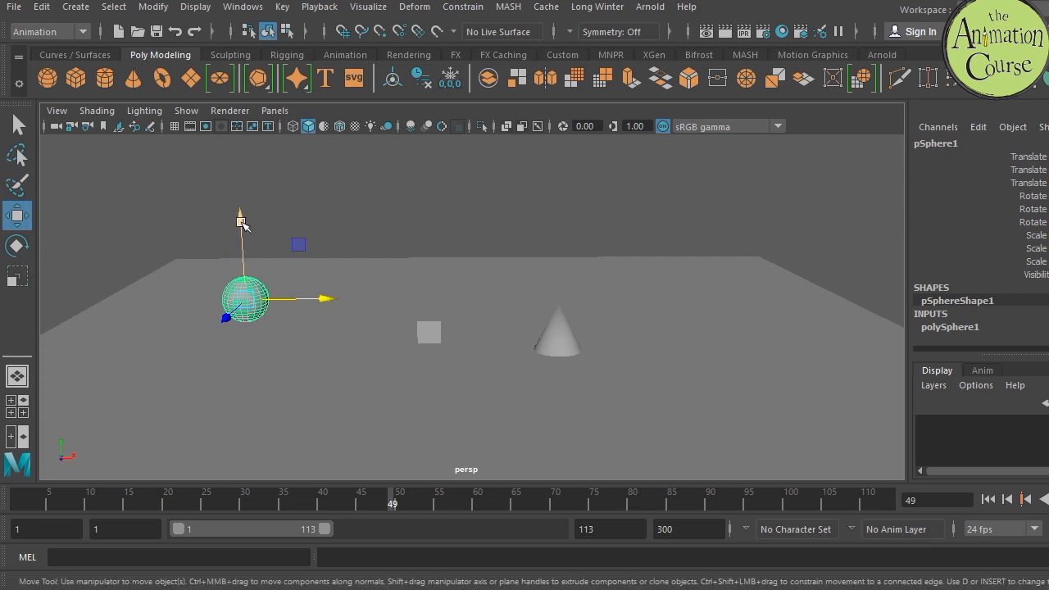
pyautogui.moveTo(242, 225); pyautogui.dragTo(267, 200)
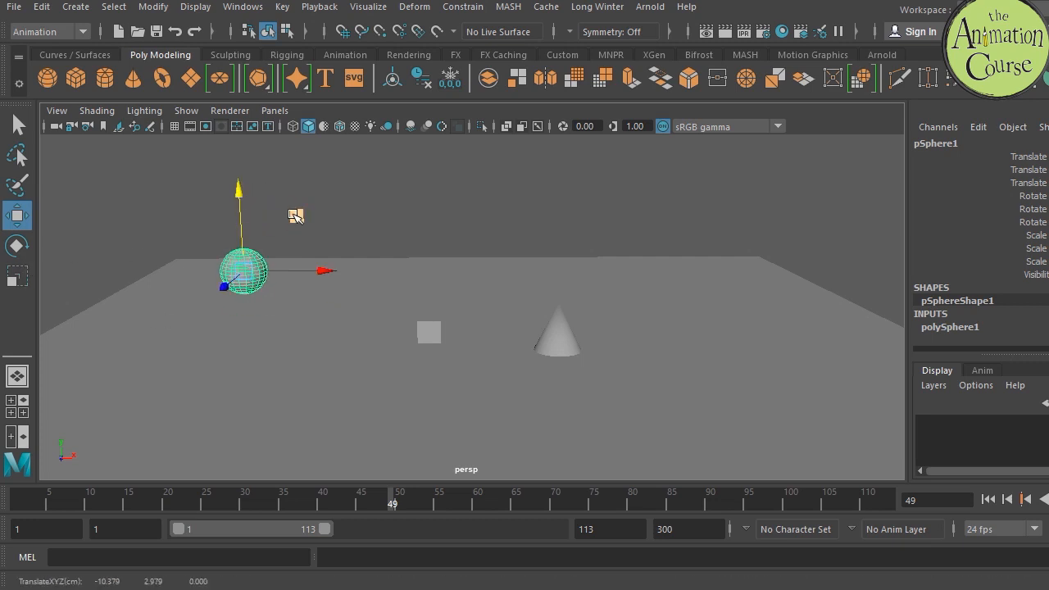
# Step: Cycle through the Select, Move, Rotate and Scale tools on the sphere to compare their manipulators
pyautogui.click(18, 246)
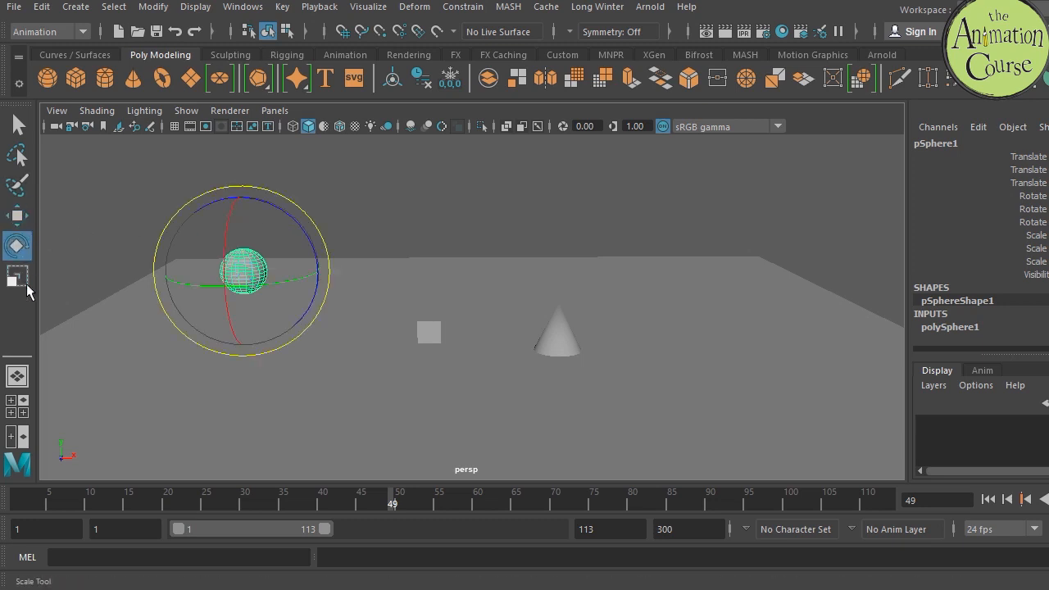
pyautogui.click(18, 277)
pyautogui.click(17, 216)
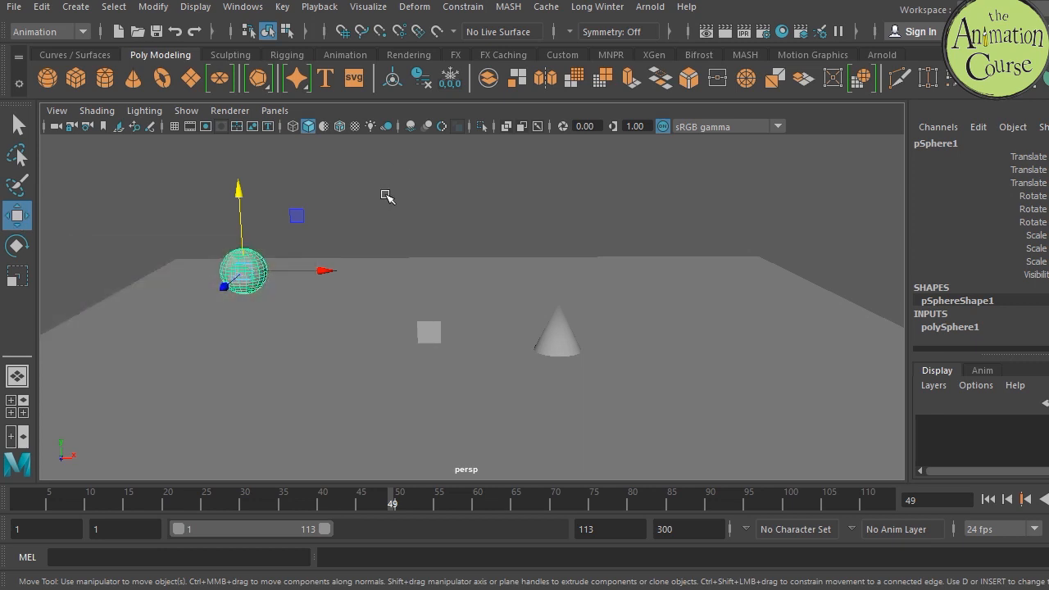
pyautogui.press('r')
pyautogui.press('e')
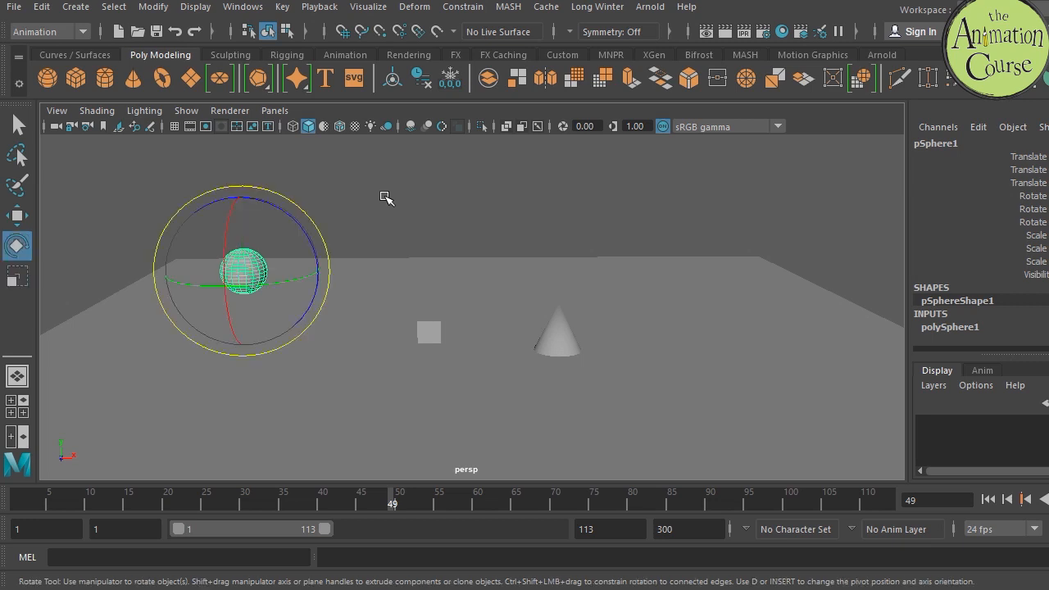
pyautogui.press('w')
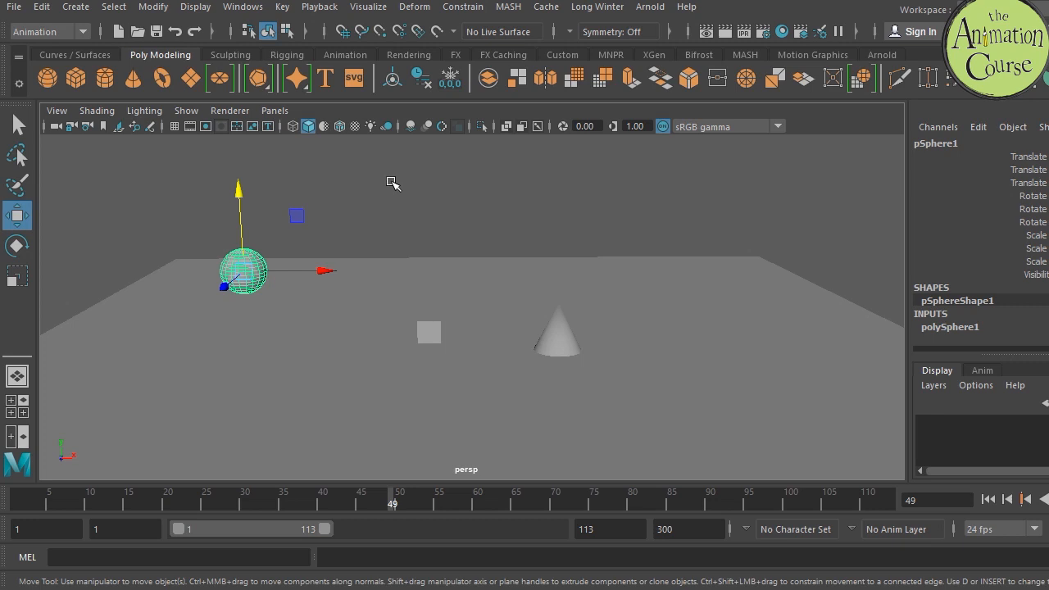
pyautogui.press('q')
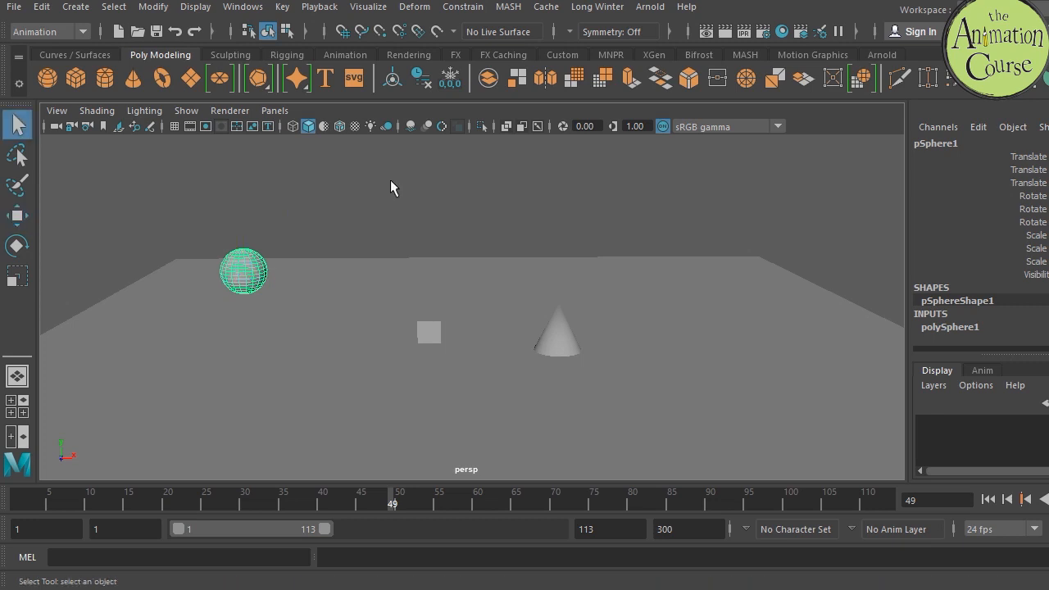
pyautogui.press('w')
pyautogui.press('r')
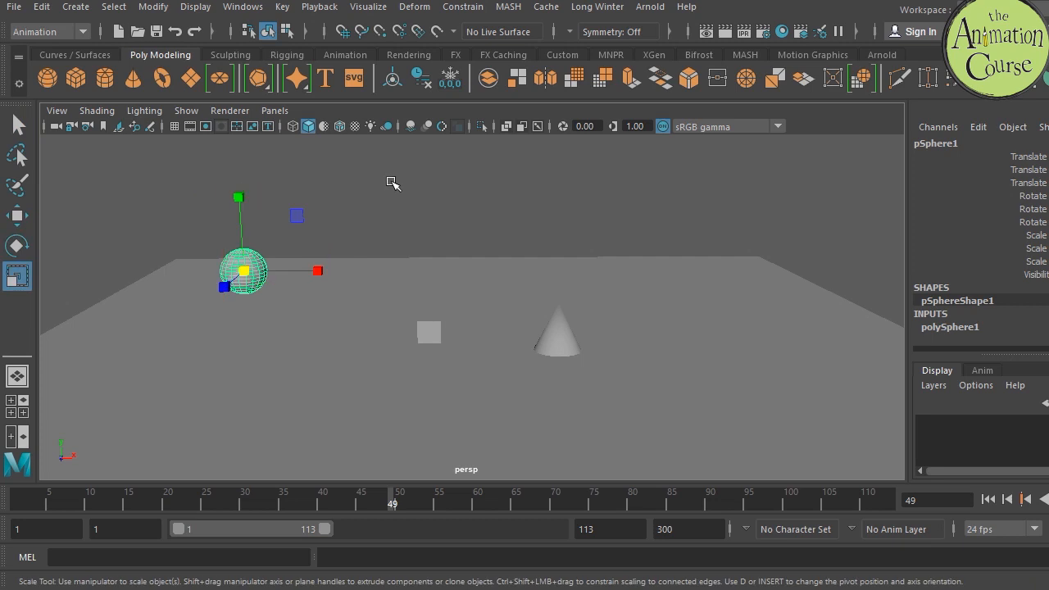
pyautogui.press('e')
pyautogui.press('w')
pyautogui.press('q')
pyautogui.press('w')
pyautogui.press('e')
pyautogui.press('r')
# Step: Show the Modeling Toolkit and switch back to the Channel Box
pyautogui.moveTo(1048, 320); pyautogui.dragTo(1044, 320)
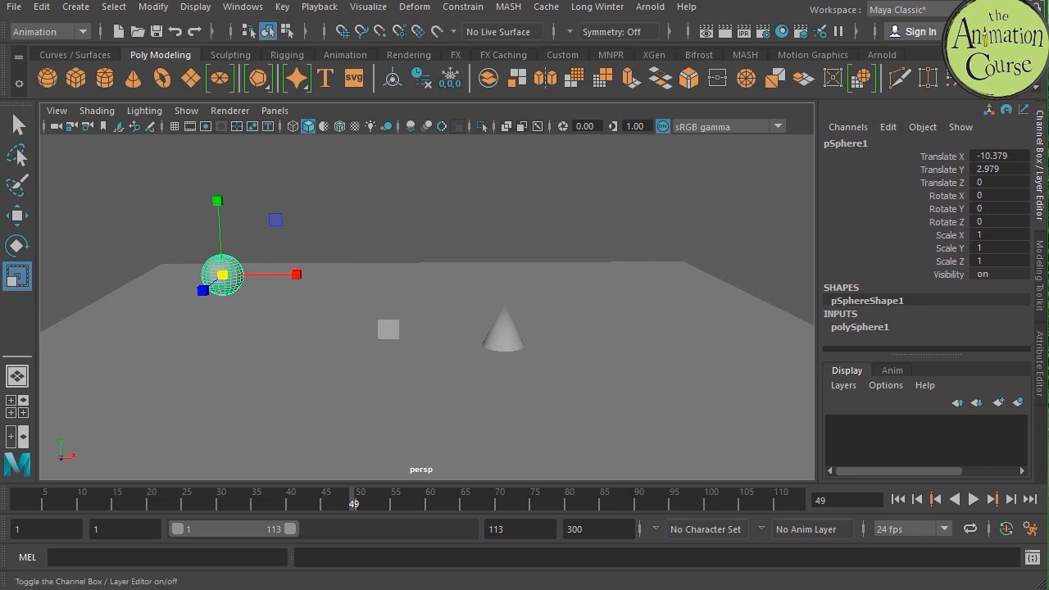
pyautogui.click(1040, 164)
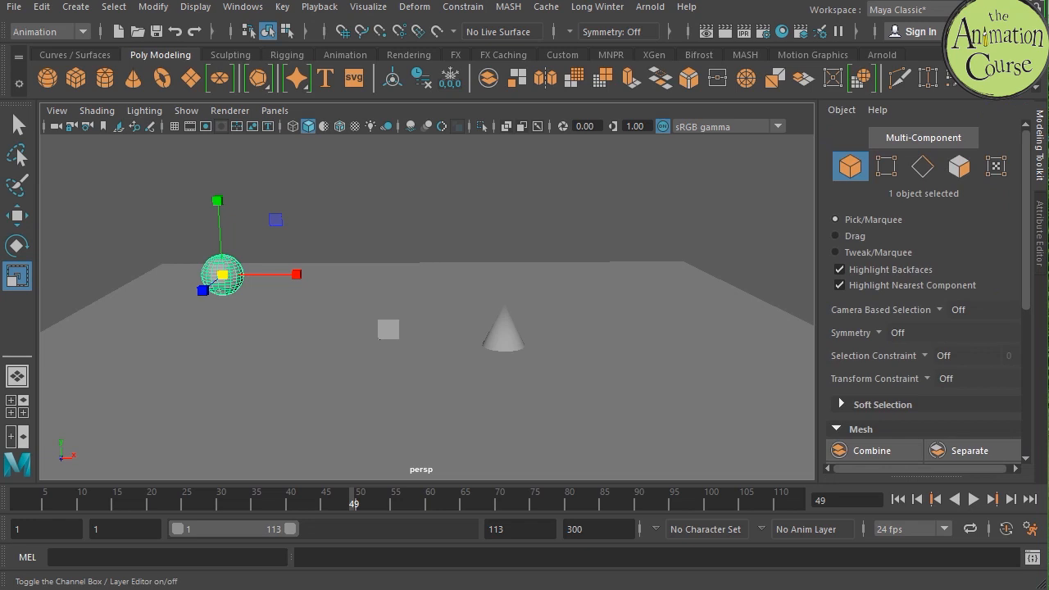
pyautogui.click(1031, 31)
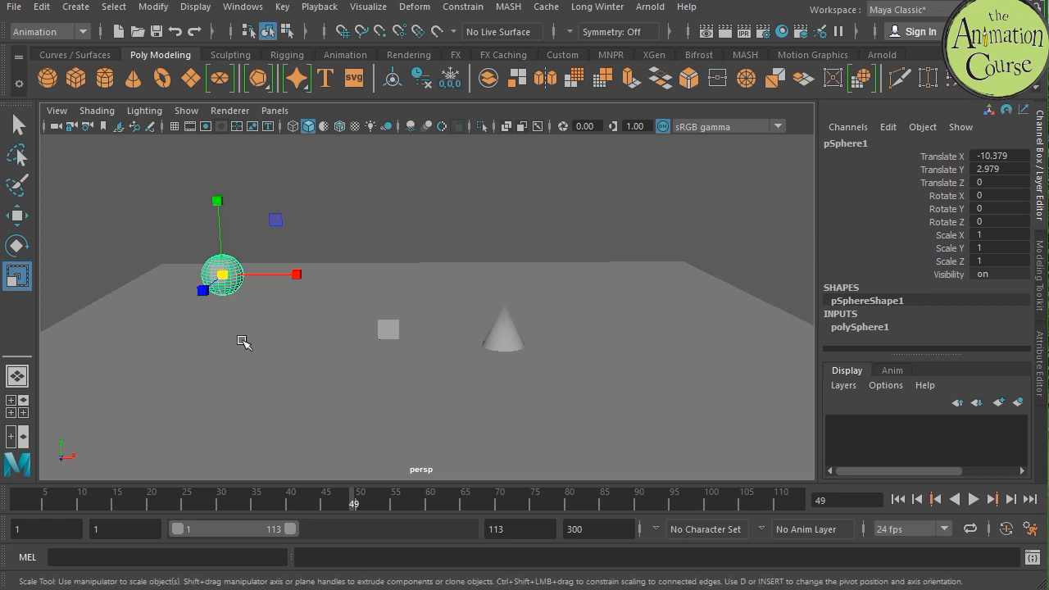
# Step: Select the cube, cone and sphere in turn to examine each object's channel values
pyautogui.click(392, 326)
pyautogui.click(504, 323)
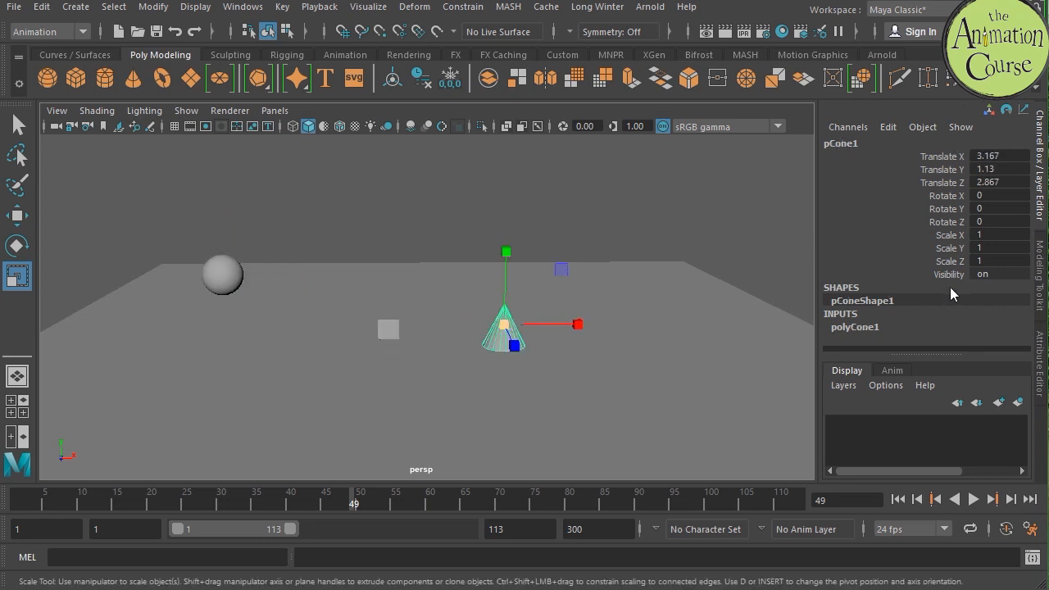
pyautogui.click(222, 274)
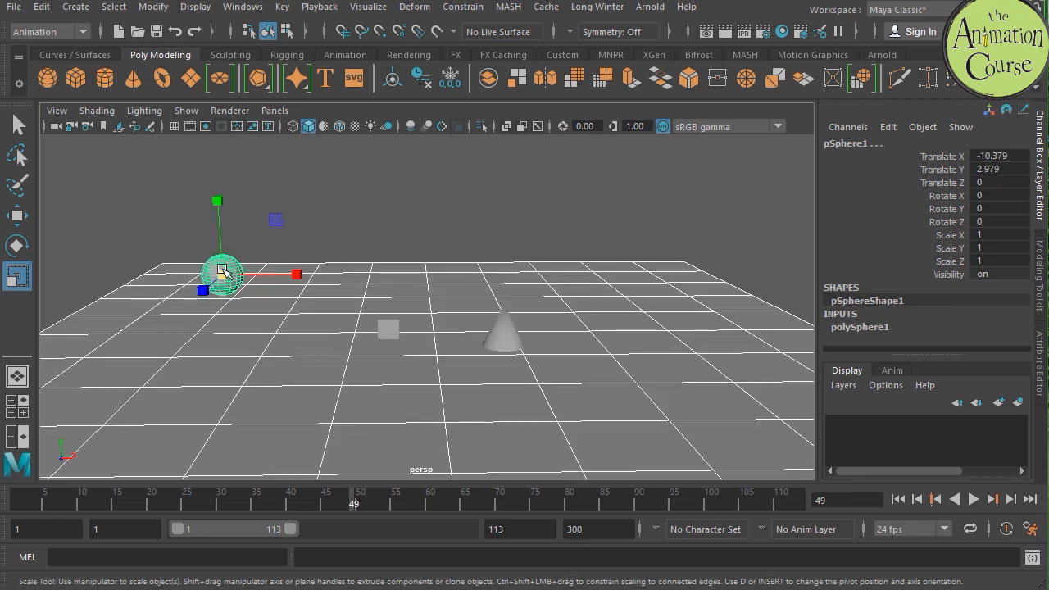
pyautogui.click(263, 218)
pyautogui.click(228, 266)
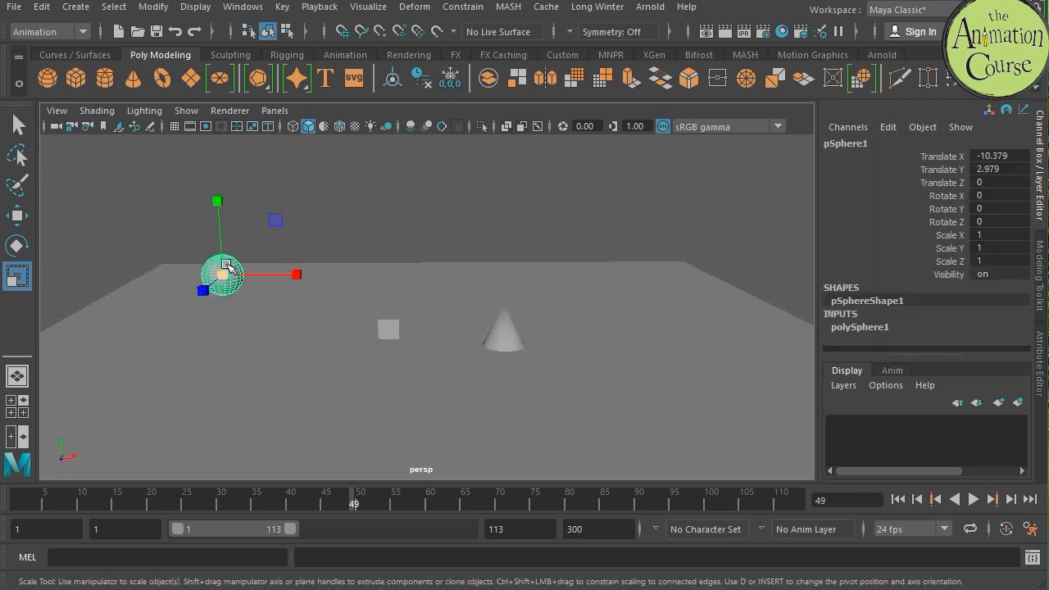
# Step: Highlight the sphere's translate channels and move it on all three axes to about X -6.85, Y 5.94, Z 5.64
pyautogui.moveTo(955, 156); pyautogui.dragTo(952, 183)
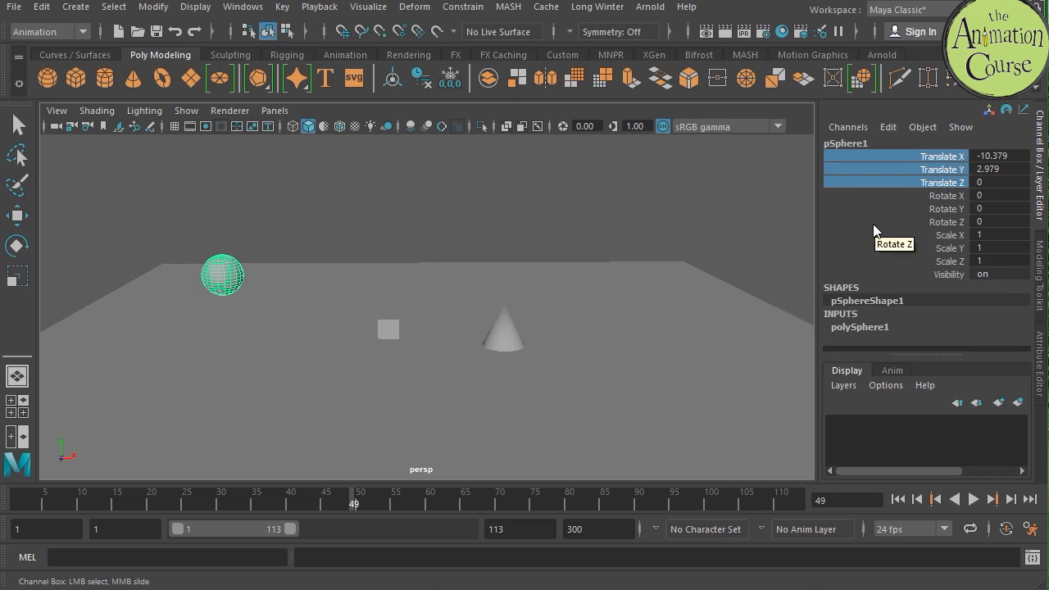
pyautogui.press('w')
pyautogui.moveTo(312, 294); pyautogui.dragTo(319, 257, button='middle')
pyautogui.moveTo(296, 241); pyautogui.dragTo(376, 233)
pyautogui.moveTo(320, 161); pyautogui.dragTo(320, 152)
pyautogui.moveTo(315, 240); pyautogui.dragTo(290, 264)
pyautogui.moveTo(379, 245); pyautogui.dragTo(340, 245)
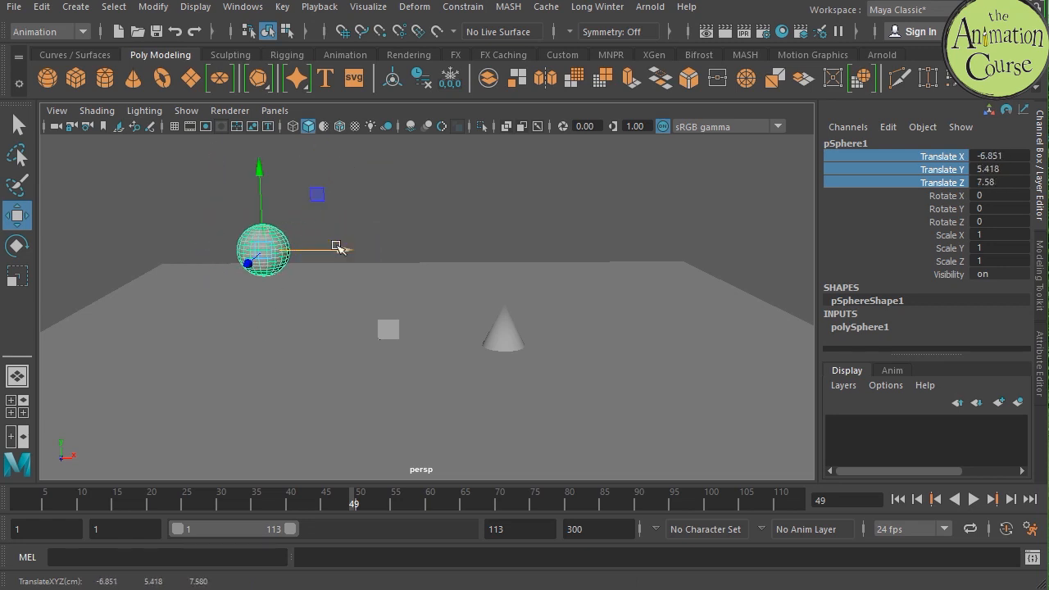
pyautogui.moveTo(261, 214); pyautogui.dragTo(261, 200)
pyautogui.moveTo(247, 248); pyautogui.dragTo(258, 237)
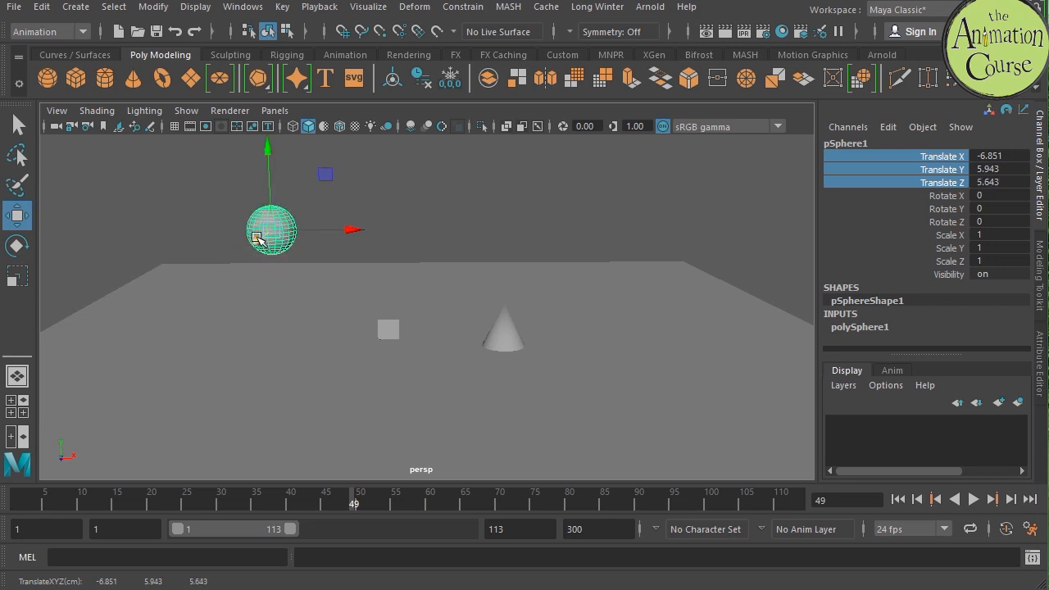
# Step: Rotate the sphere to about 1.6 degrees in Y and -4.7 degrees in Z
pyautogui.press('e')
pyautogui.click(950, 209)
pyautogui.moveTo(345, 210); pyautogui.dragTo(333, 235)
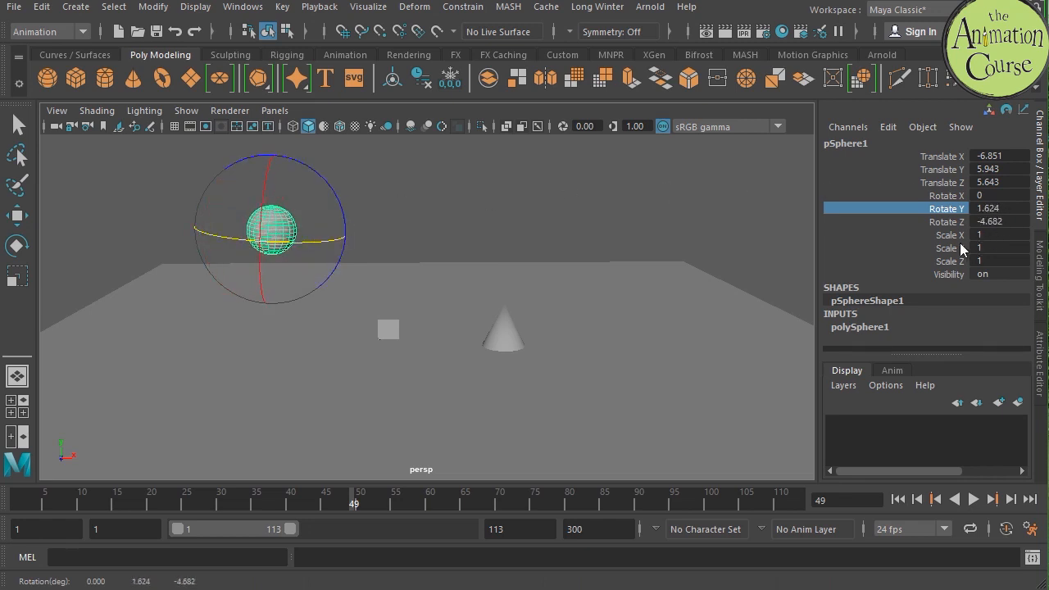
pyautogui.click(392, 331)
pyautogui.click(278, 244)
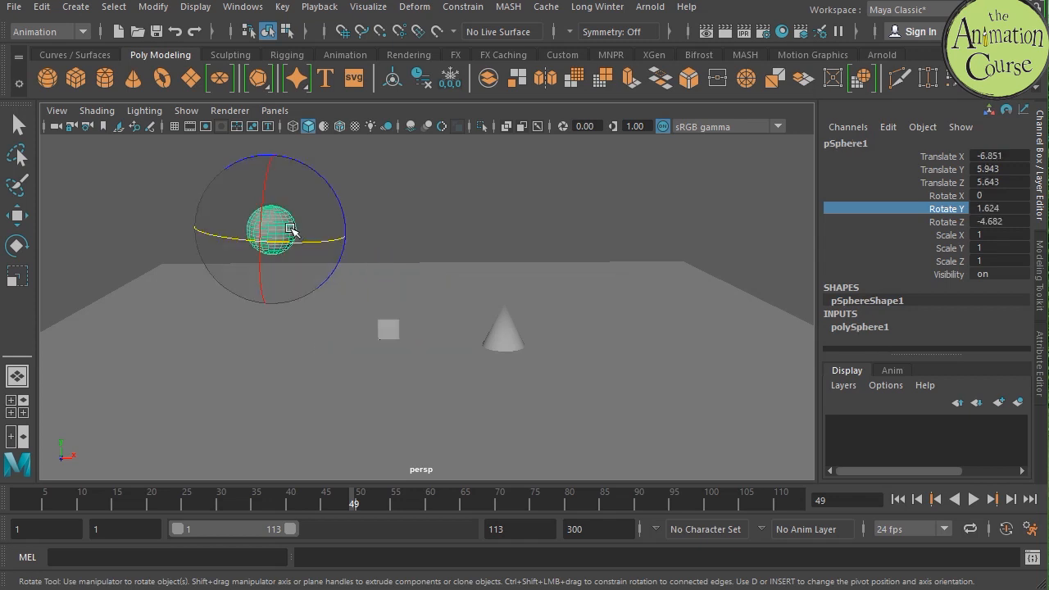
# Step: Scale the sphere non-uniformly to about 2.835 in X, 0.835 in Y and 1.615 in Z
pyautogui.press('r')
pyautogui.moveTo(277, 246); pyautogui.dragTo(218, 265)
pyautogui.moveTo(345, 235); pyautogui.dragTo(414, 237)
pyautogui.moveTo(273, 155); pyautogui.dragTo(273, 179)
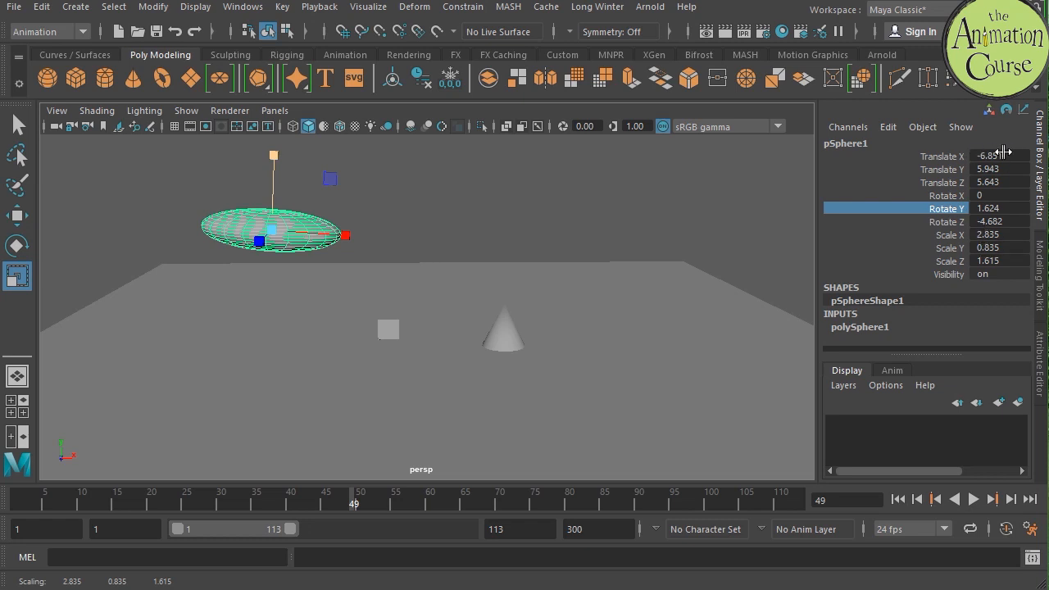
# Step: Reset the sphere's translate and rotate channels to 0 and its scale channels to 1
pyautogui.moveTo(993, 155); pyautogui.dragTo(1015, 222)
pyautogui.write('0')
pyautogui.press('Return')
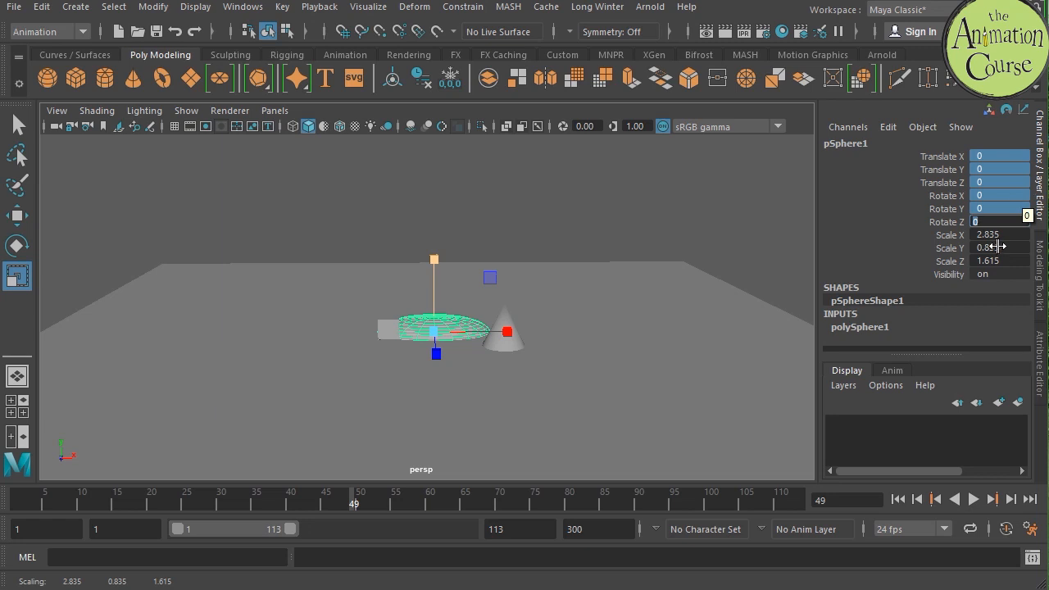
pyautogui.moveTo(995, 235); pyautogui.dragTo(1001, 260)
pyautogui.write('1')
pyautogui.press('Return')
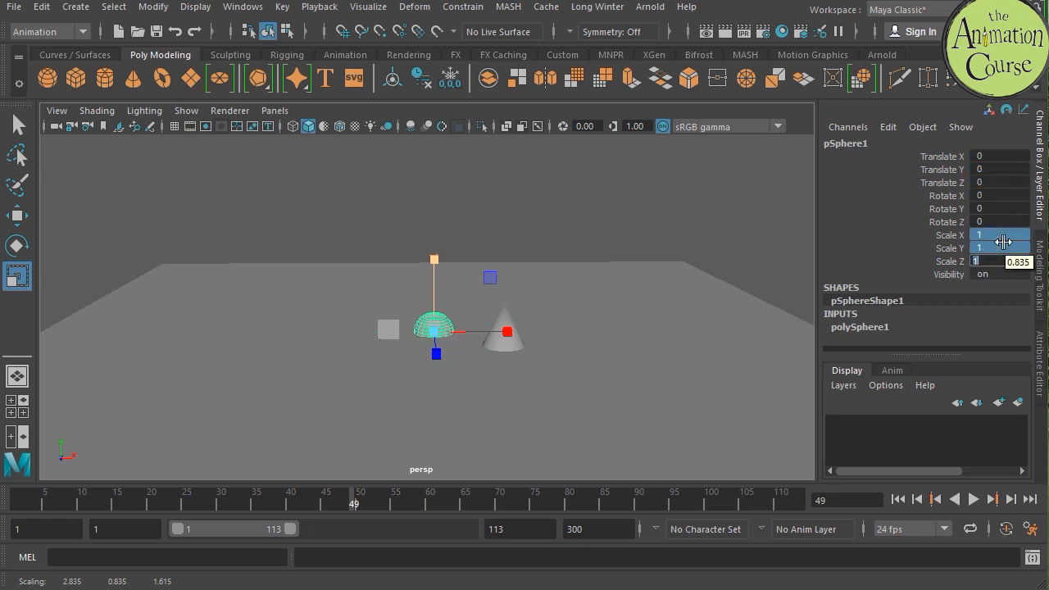
pyautogui.click(544, 197)
# Step: Move the sphere above the ground plane to about X -10.18, Y 5.19 and deselect it
pyautogui.click(440, 323)
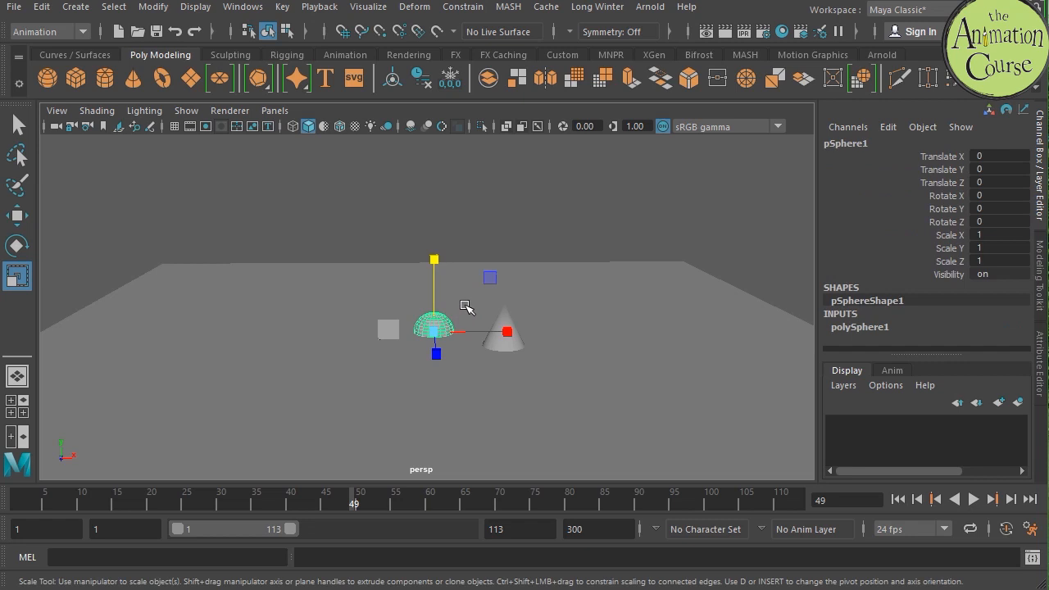
pyautogui.press('w')
pyautogui.moveTo(435, 310); pyautogui.dragTo(446, 217)
pyautogui.moveTo(536, 268); pyautogui.dragTo(310, 269)
pyautogui.moveTo(221, 227); pyautogui.dragTo(219, 191)
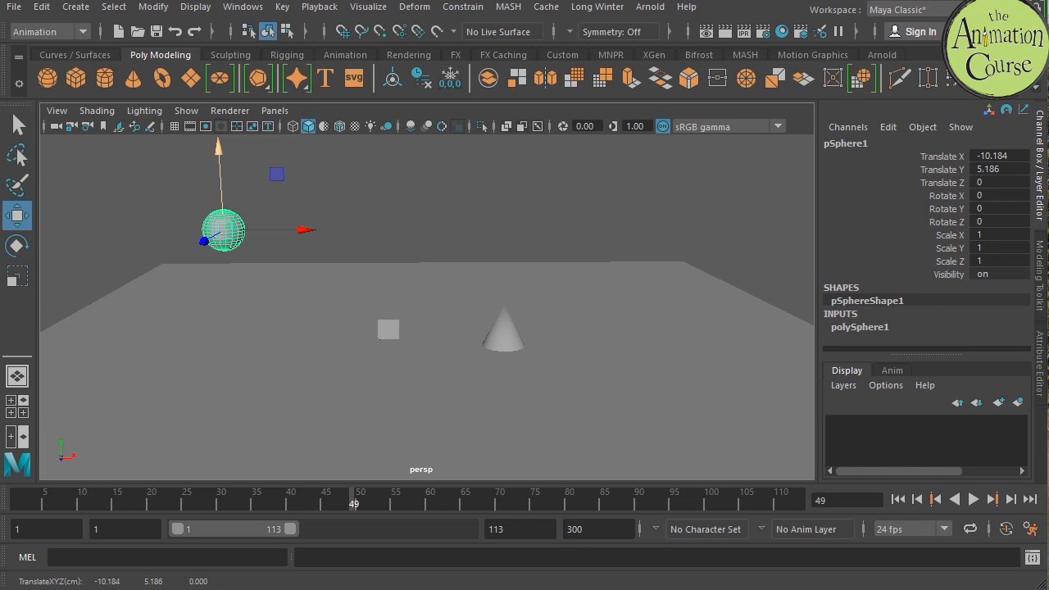
pyautogui.click(697, 207)
# Step: Select the cone, frame it in the perspective view, and clear the selection
pyautogui.scroll(-3, 698, 207)
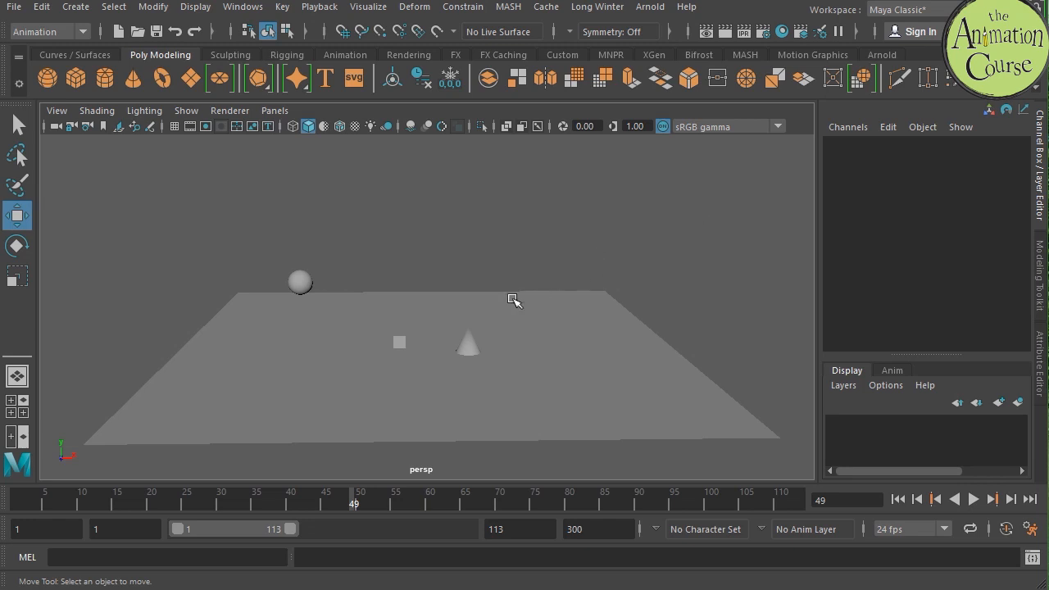
pyautogui.click(467, 348)
pyautogui.press('f')
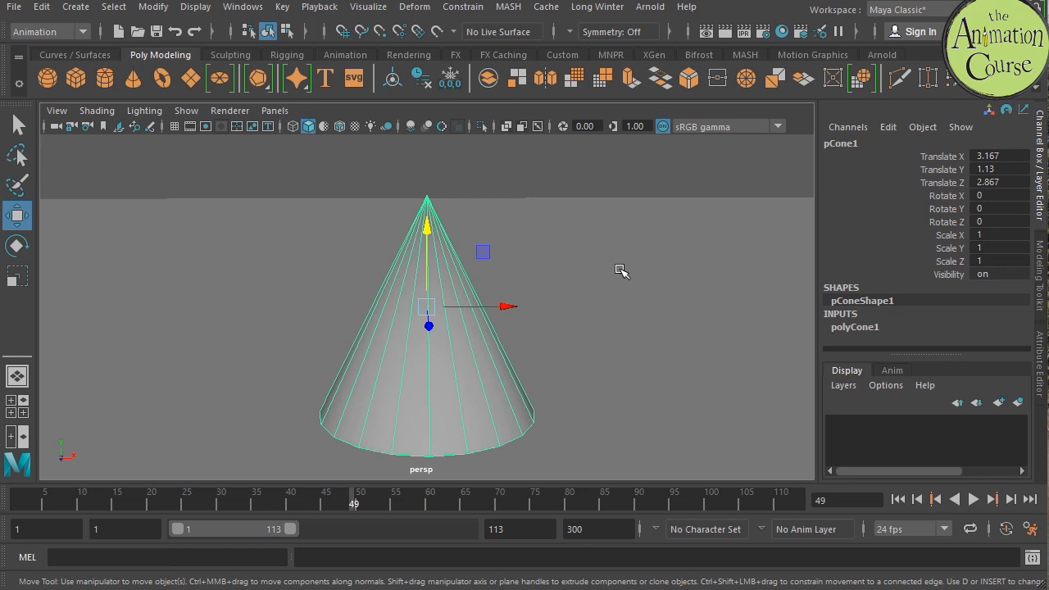
pyautogui.click(659, 161)
# Step: Switch back and forth between the cone close-up and the earlier camera view, ending on the overview of all objects
pyautogui.press('f')
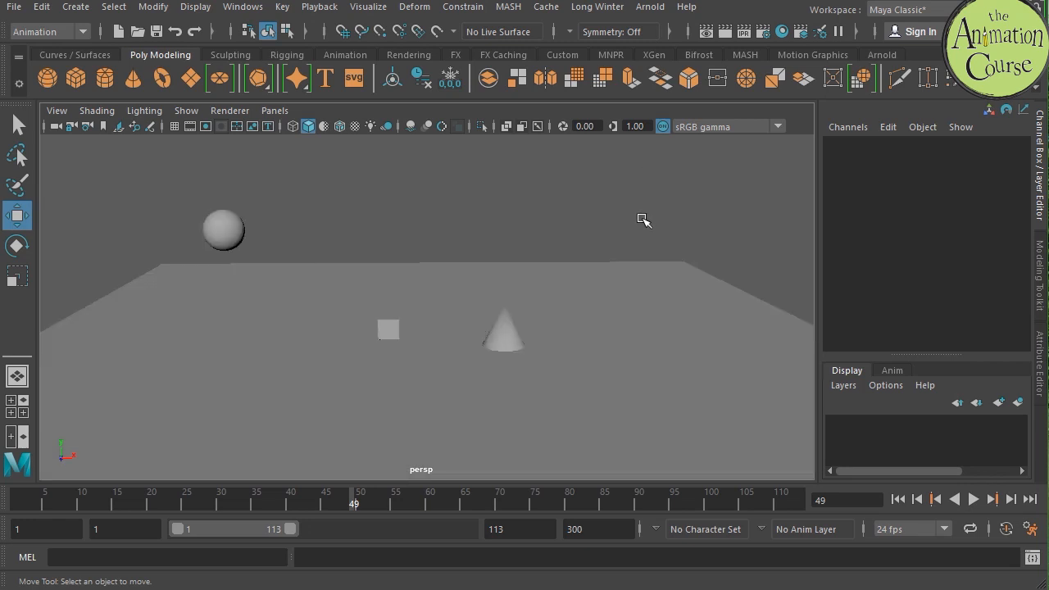
pyautogui.press('[')
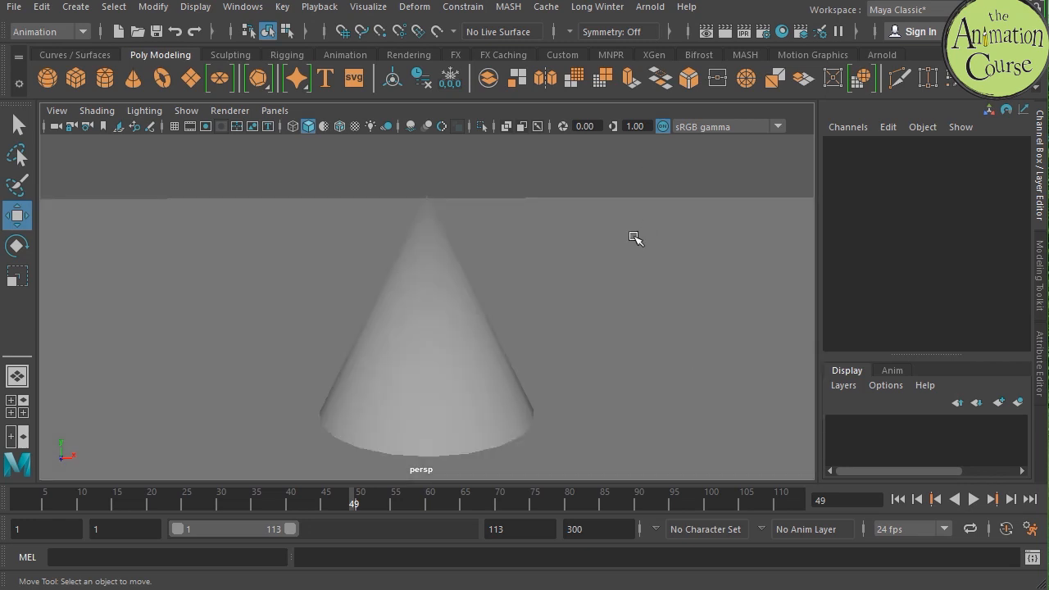
pyautogui.press(']')
pyautogui.press('[')
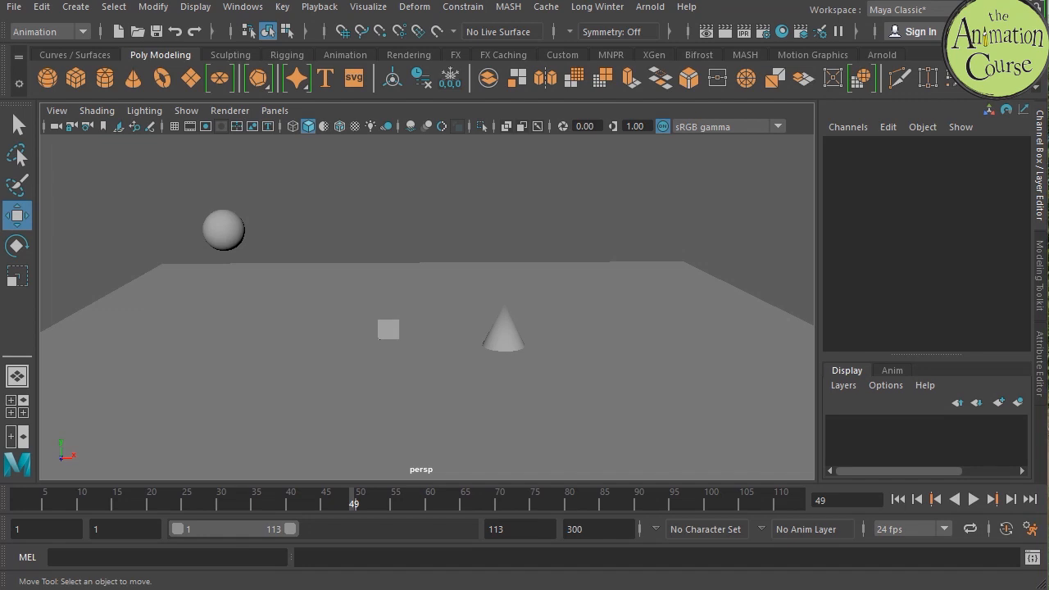
# Step: Create a polygon torus and move it beyond the cone to about X 9.71, Y 0.70, Z -0.19
pyautogui.click(161, 78)
pyautogui.moveTo(509, 326); pyautogui.dragTo(712, 346)
pyautogui.moveTo(630, 255); pyautogui.dragTo(632, 241)
pyautogui.moveTo(650, 343); pyautogui.dragTo(656, 322)
# Step: Scale the torus to about 1.8 in X and Z and flatten it to about 0.765 in Y
pyautogui.press('r')
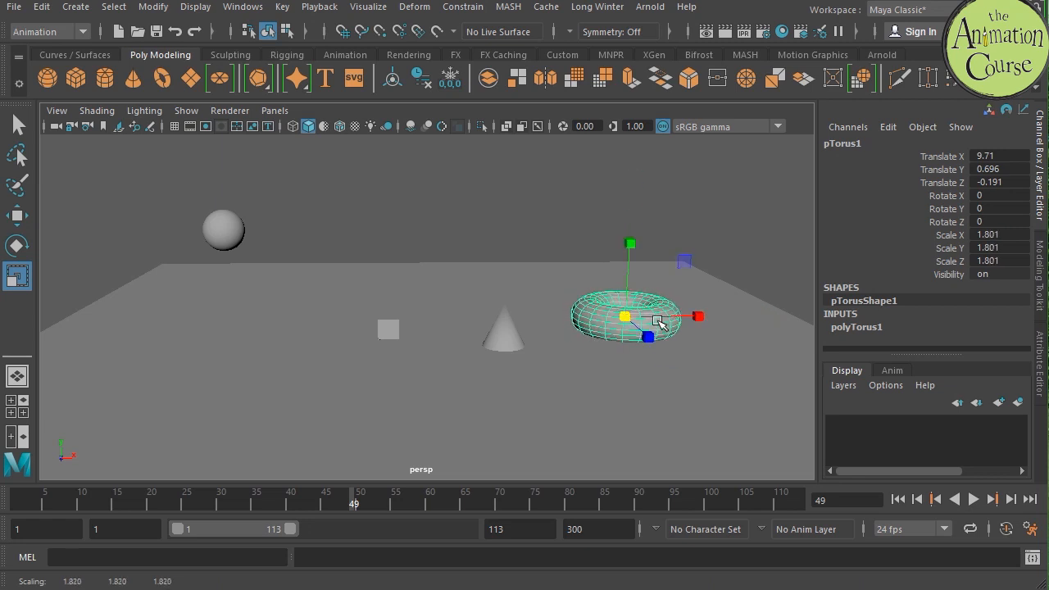
pyautogui.moveTo(633, 242); pyautogui.dragTo(632, 286)
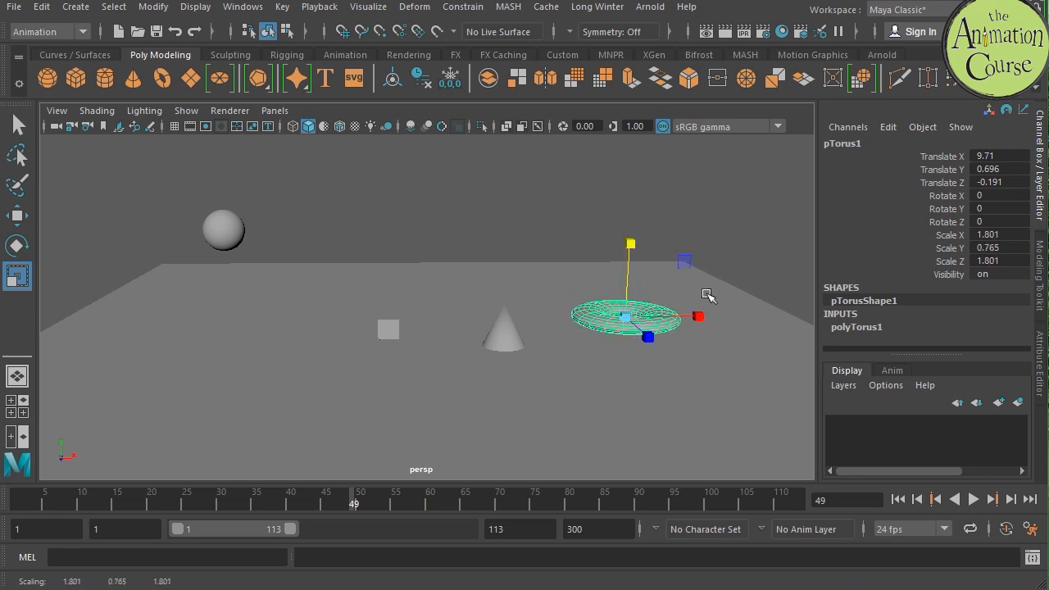
# Step: Move the cone along the Z axis to about Z 1.70
pyautogui.keyDown('alt'); pyautogui.moveTo(679, 368); pyautogui.dragTo(667, 445); pyautogui.keyUp('alt')
pyautogui.click(496, 328)
pyautogui.press('w')
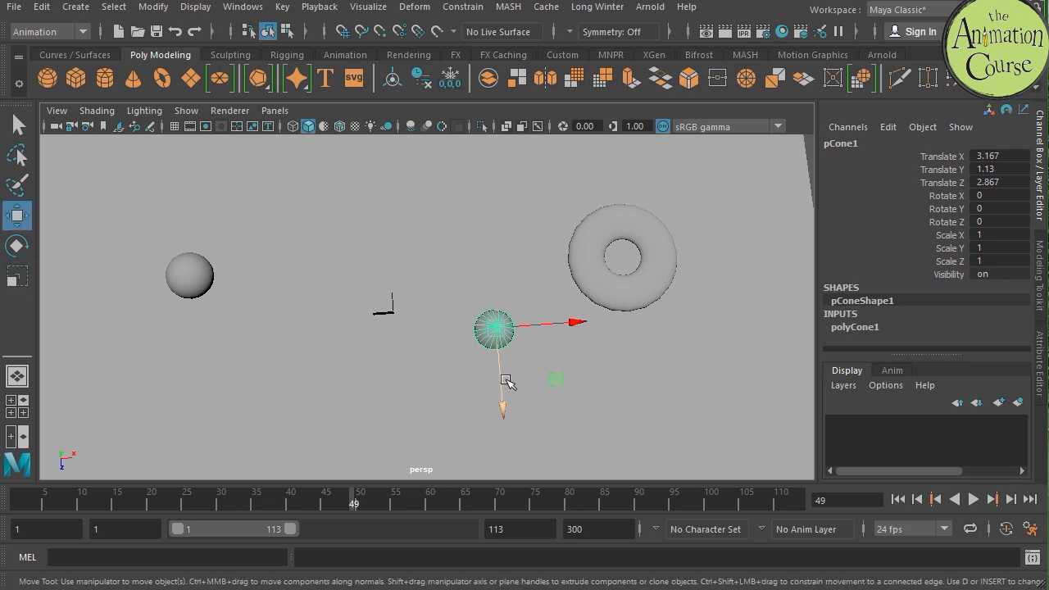
pyautogui.moveTo(502, 397); pyautogui.dragTo(486, 350)
# Step: Scale the cube into a thin upright wall, about 0.564 in X, 7.47 in Y and 7.636 in Z
pyautogui.click(384, 305)
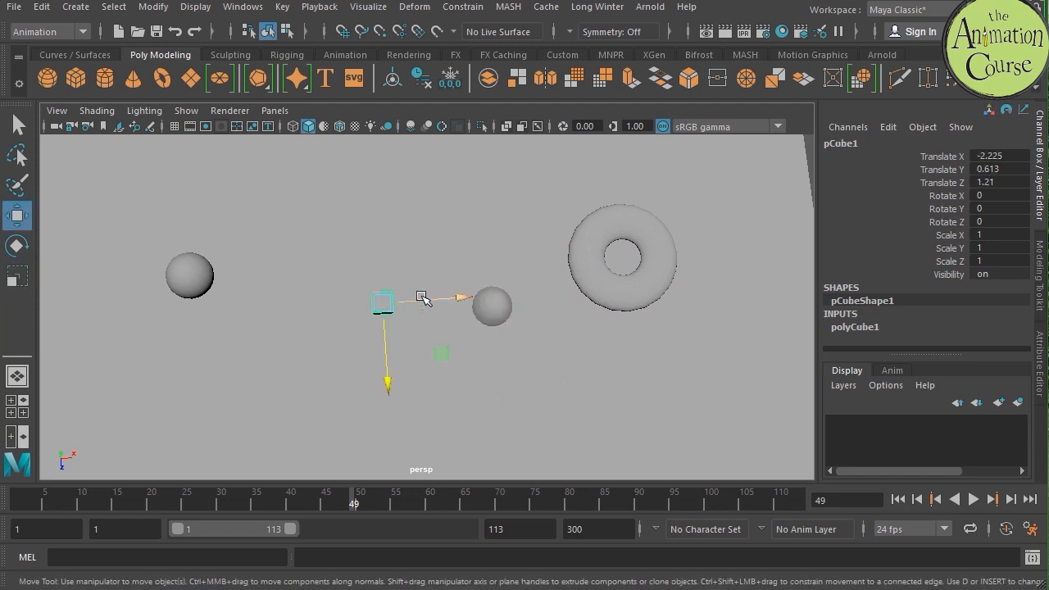
pyautogui.press('r')
pyautogui.moveTo(387, 376); pyautogui.dragTo(408, 501)
pyautogui.keyDown('alt'); pyautogui.moveTo(481, 390); pyautogui.dragTo(477, 250); pyautogui.keyUp('alt')
pyautogui.moveTo(380, 288); pyautogui.dragTo(382, 125)
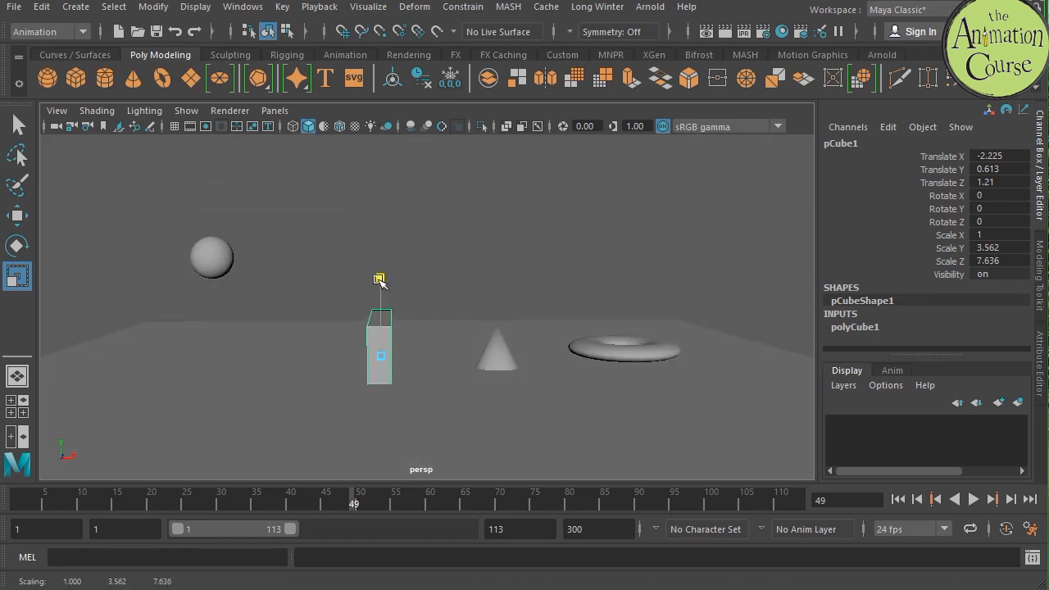
pyautogui.moveTo(453, 356); pyautogui.dragTo(427, 365)
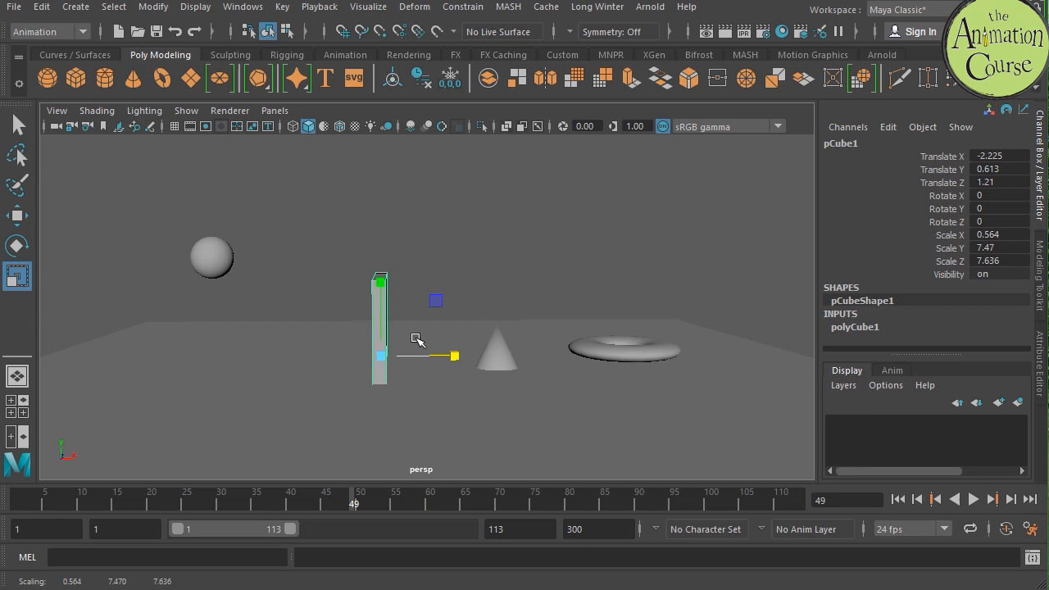
# Step: Move the wall-shaped cube away from the cone to about X -4.27, Y 0.23
pyautogui.press('w')
pyautogui.moveTo(382, 283); pyautogui.dragTo(378, 313)
pyautogui.moveTo(456, 363); pyautogui.dragTo(415, 366)
pyautogui.keyDown('alt'); pyautogui.moveTo(611, 391); pyautogui.dragTo(600, 416); pyautogui.keyUp('alt')
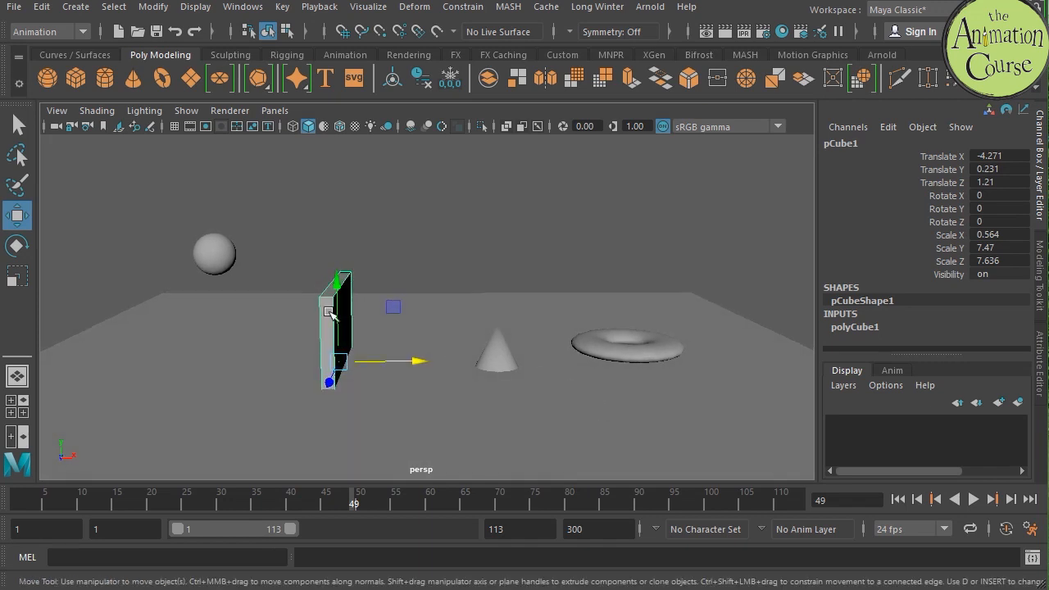
# Step: Go to frame 1 and move the sphere above the wall to about X -4.06, Y 7.40
pyautogui.click(219, 242)
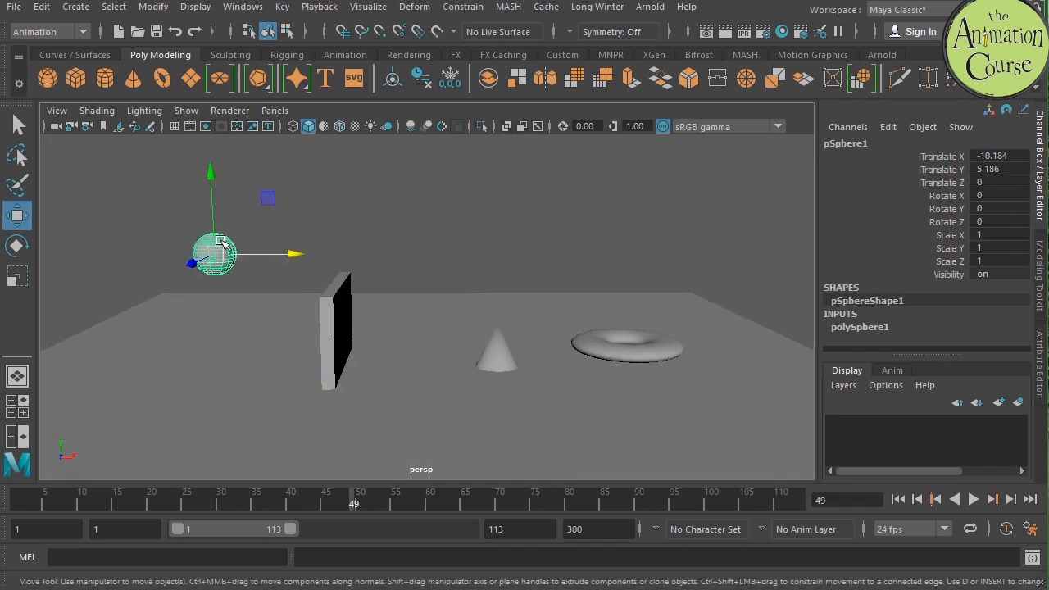
pyautogui.moveTo(541, 382)
pyautogui.keyDown('alt'); pyautogui.mouseDown(button='middle')
pyautogui.moveTo(528, 386)
pyautogui.moveTo(536, 399)
pyautogui.moveTo(543, 379)
pyautogui.moveTo(534, 375)
pyautogui.mouseUp(button='middle'); pyautogui.keyUp('alt')
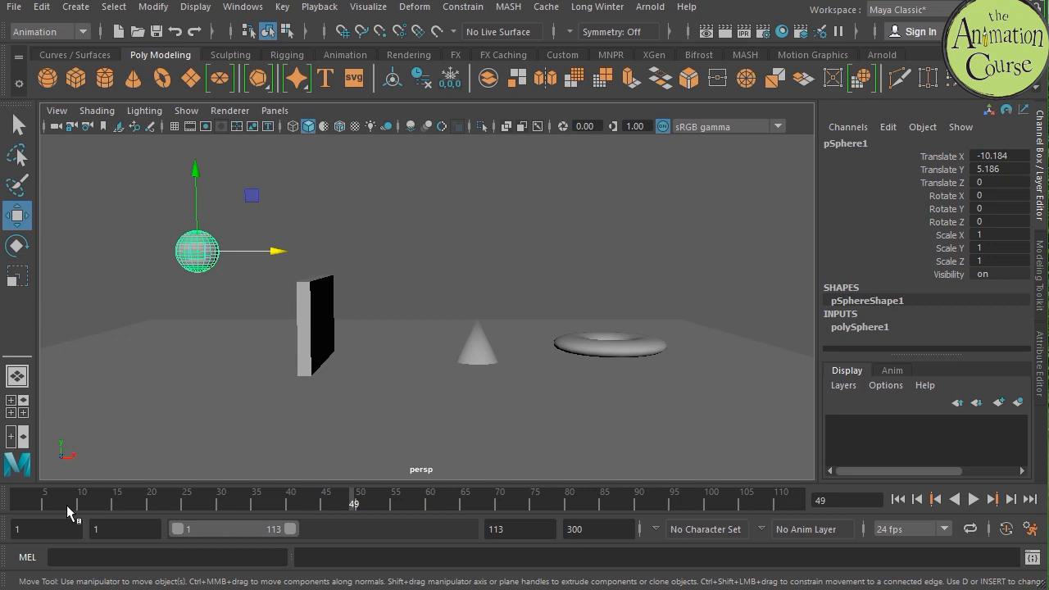
pyautogui.click(17, 506)
pyautogui.moveTo(194, 169); pyautogui.dragTo(194, 142)
pyautogui.moveTo(277, 224); pyautogui.dragTo(400, 226)
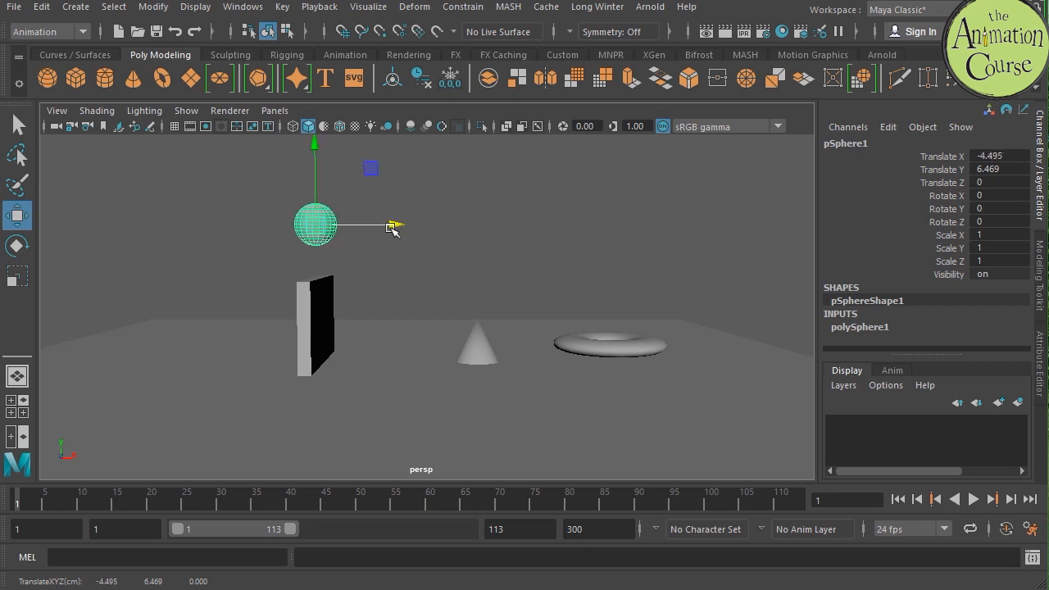
pyautogui.moveTo(317, 178); pyautogui.dragTo(316, 160)
pyautogui.moveTo(395, 205); pyautogui.dragTo(404, 200)
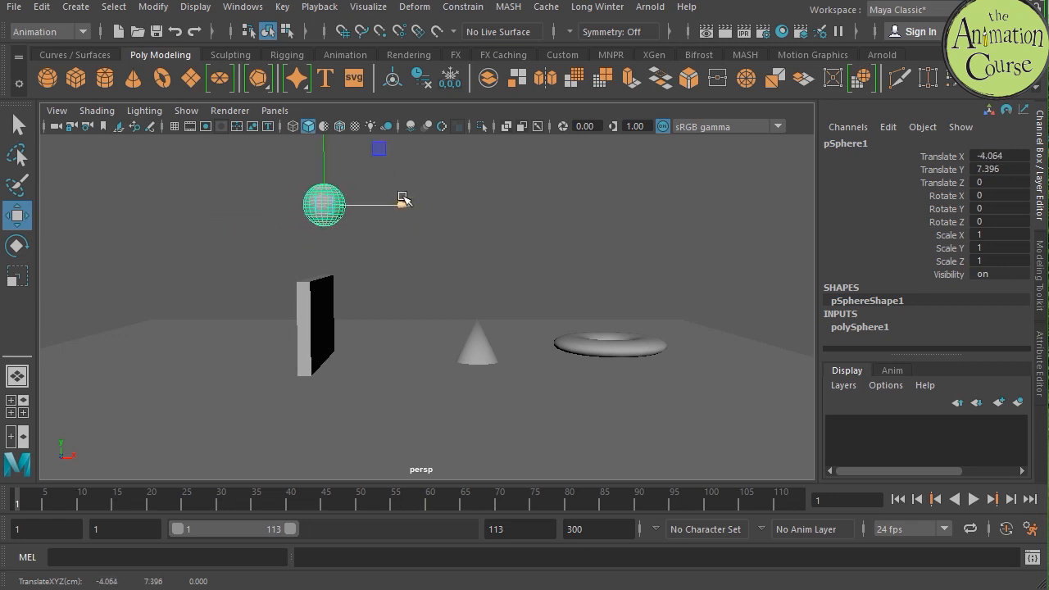
# Step: Move the sphere up beyond the torus to about X 15.07, Y 6.25 and set a key on it at frame 1
pyautogui.moveTo(404, 200); pyautogui.dragTo(754, 264)
pyautogui.keyDown('alt'); pyautogui.moveTo(677, 330); pyautogui.dragTo(648, 354); pyautogui.keyUp('alt')
pyautogui.moveTo(647, 182); pyautogui.dragTo(647, 206)
pyautogui.moveTo(730, 261); pyautogui.dragTo(749, 262)
pyautogui.moveTo(702, 310)
pyautogui.keyDown('alt'); pyautogui.mouseDown()
pyautogui.moveTo(693, 332)
pyautogui.moveTo(696, 305)
pyautogui.mouseUp(); pyautogui.keyUp('alt')
pyautogui.moveTo(717, 259); pyautogui.dragTo(715, 259)
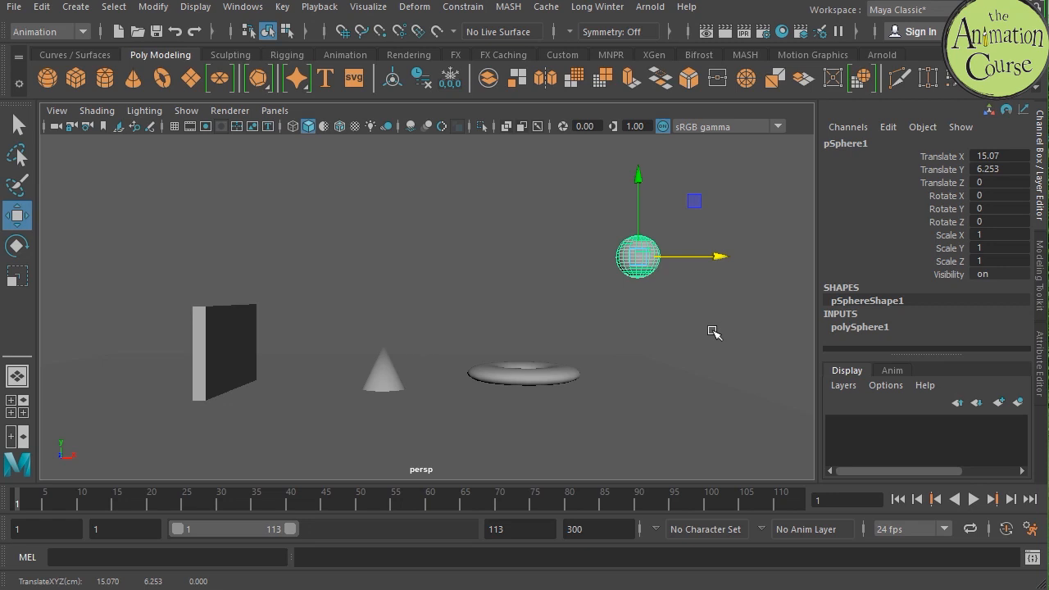
pyautogui.press('s')
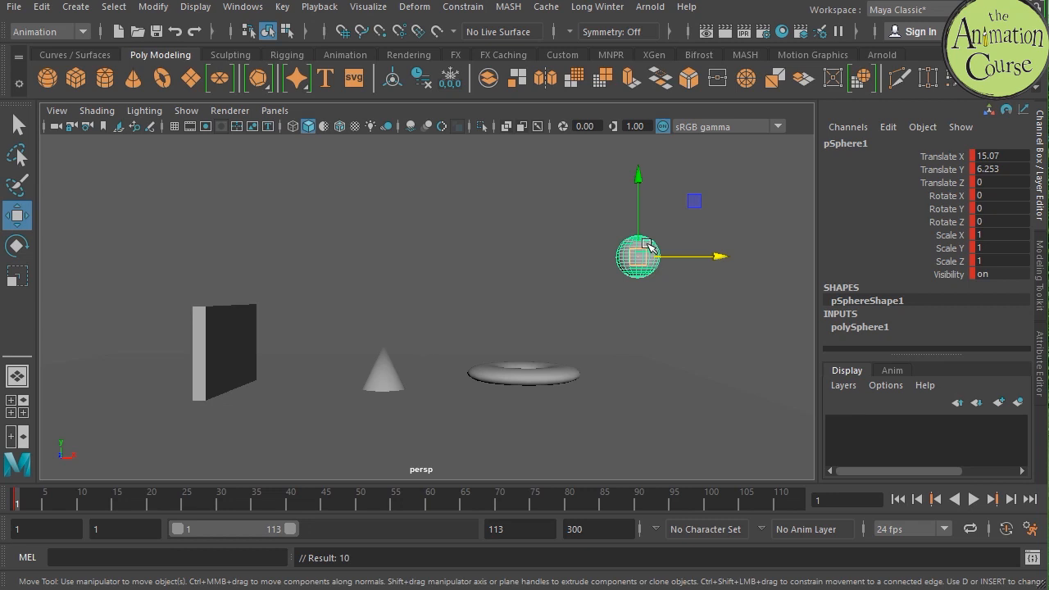
# Step: At frame 6, bring the sphere down into the middle of the torus at about X 9.70, Y 1.46
pyautogui.click(47, 499)
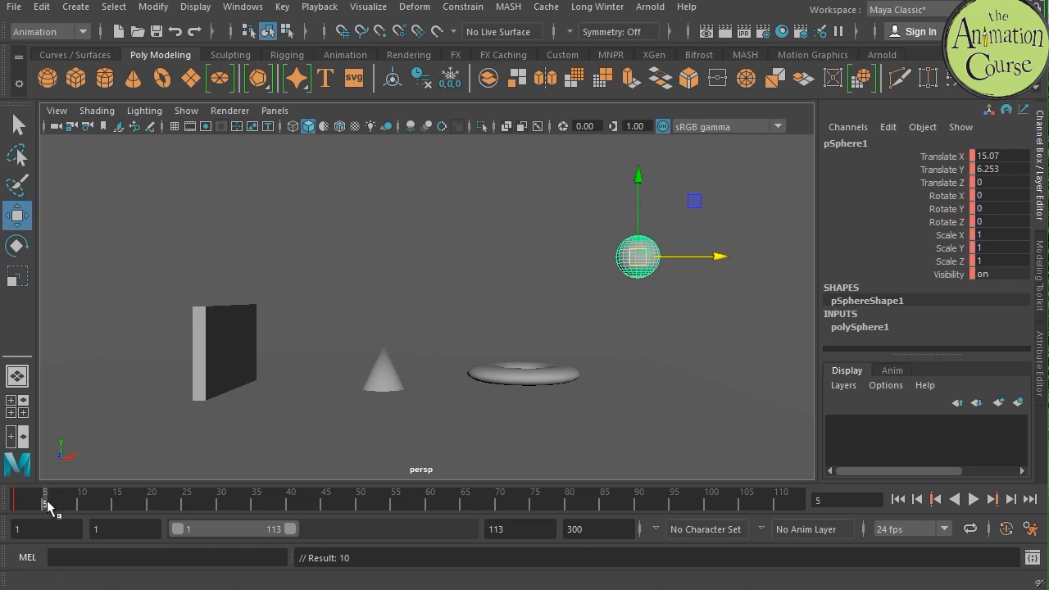
pyautogui.hotkey('alt', 'v')
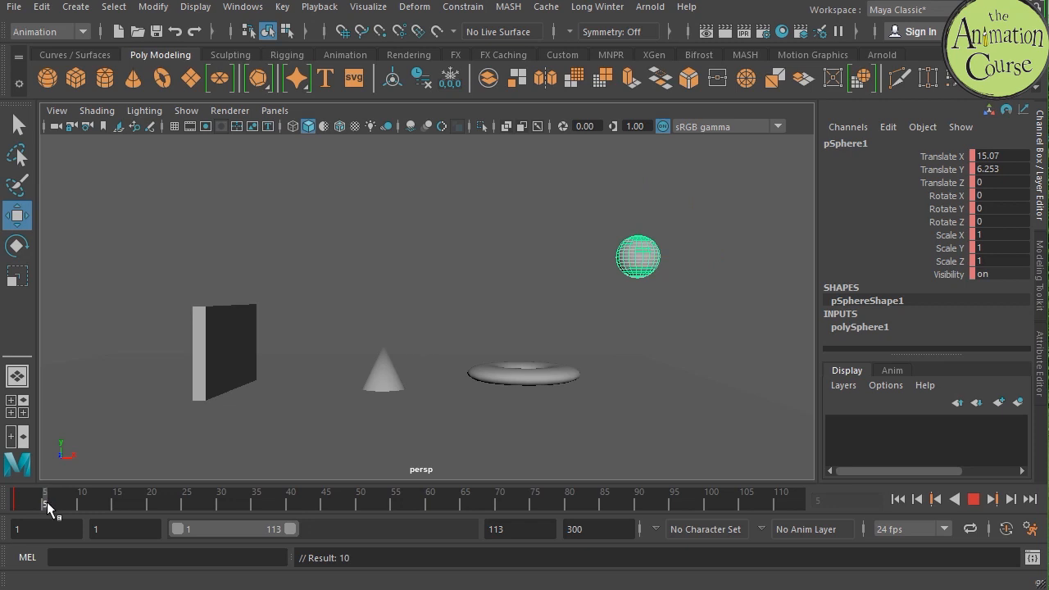
pyautogui.hotkey('alt', 'v')
pyautogui.moveTo(717, 260); pyautogui.dragTo(616, 260)
pyautogui.moveTo(536, 178); pyautogui.dragTo(529, 292)
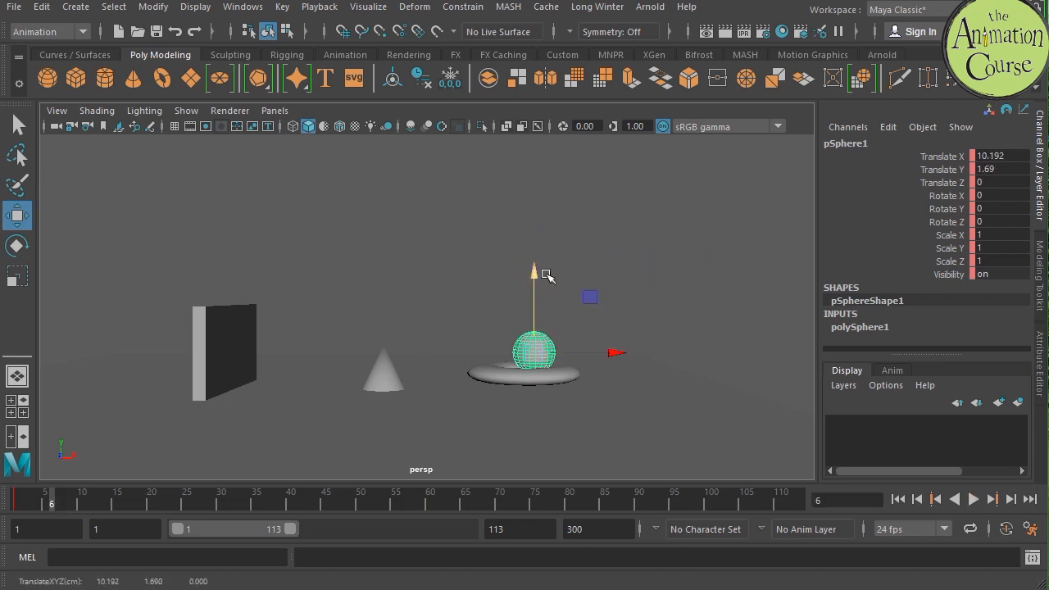
pyautogui.moveTo(614, 352); pyautogui.dragTo(605, 353)
pyautogui.moveTo(529, 297); pyautogui.dragTo(529, 302)
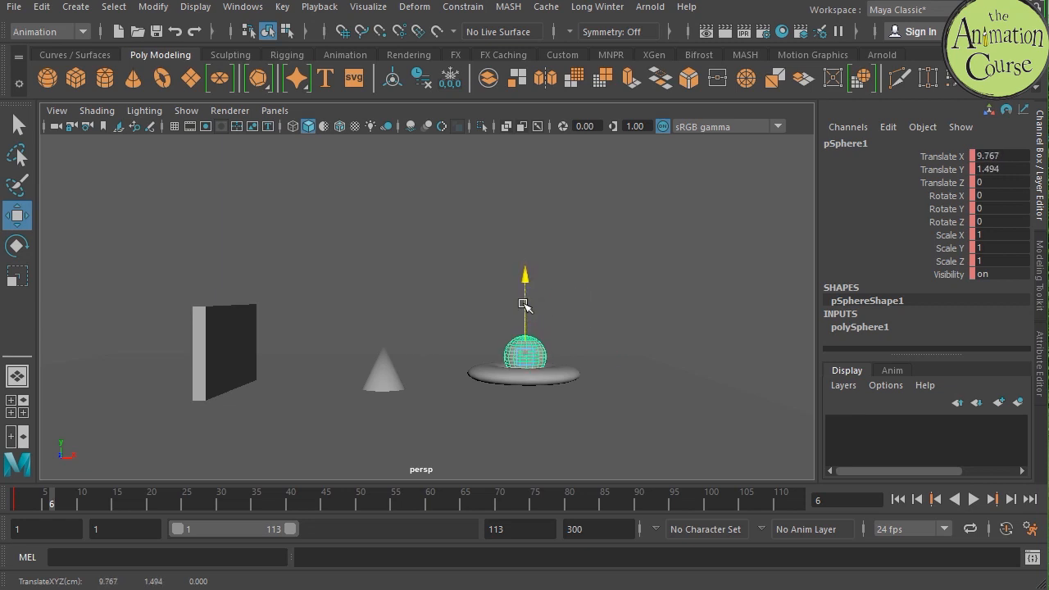
pyautogui.keyDown('alt'); pyautogui.moveTo(580, 380); pyautogui.dragTo(558, 391); pyautogui.keyUp('alt')
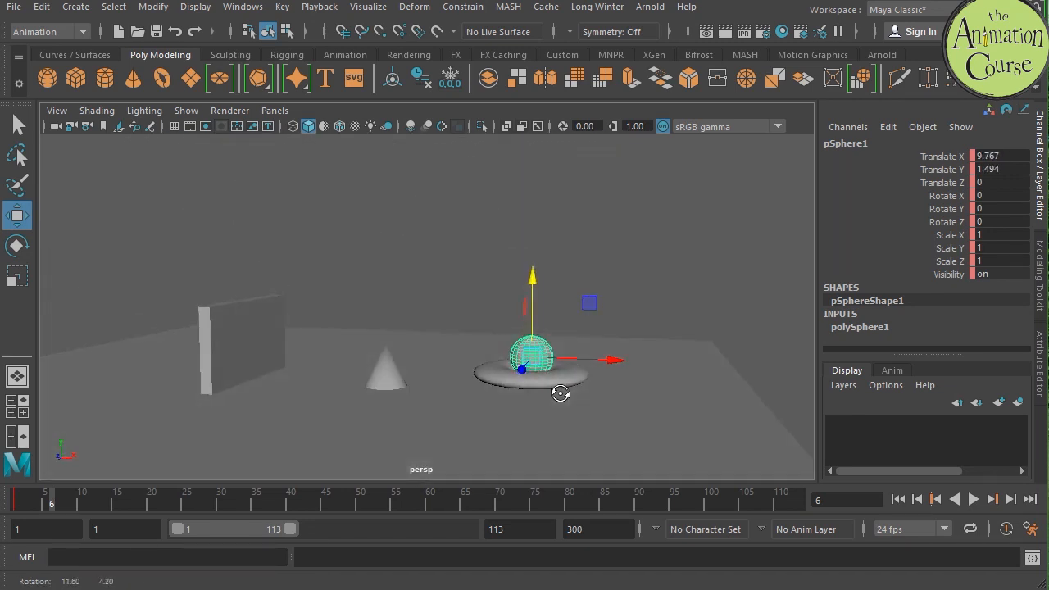
pyautogui.moveTo(530, 271); pyautogui.dragTo(534, 275)
pyautogui.moveTo(610, 361); pyautogui.dragTo(609, 359)
pyautogui.keyDown('alt'); pyautogui.moveTo(546, 423); pyautogui.dragTo(579, 382); pyautogui.keyUp('alt')
pyautogui.keyDown('alt'); pyautogui.moveTo(579, 382); pyautogui.dragTo(588, 353, button='right'); pyautogui.keyUp('alt')
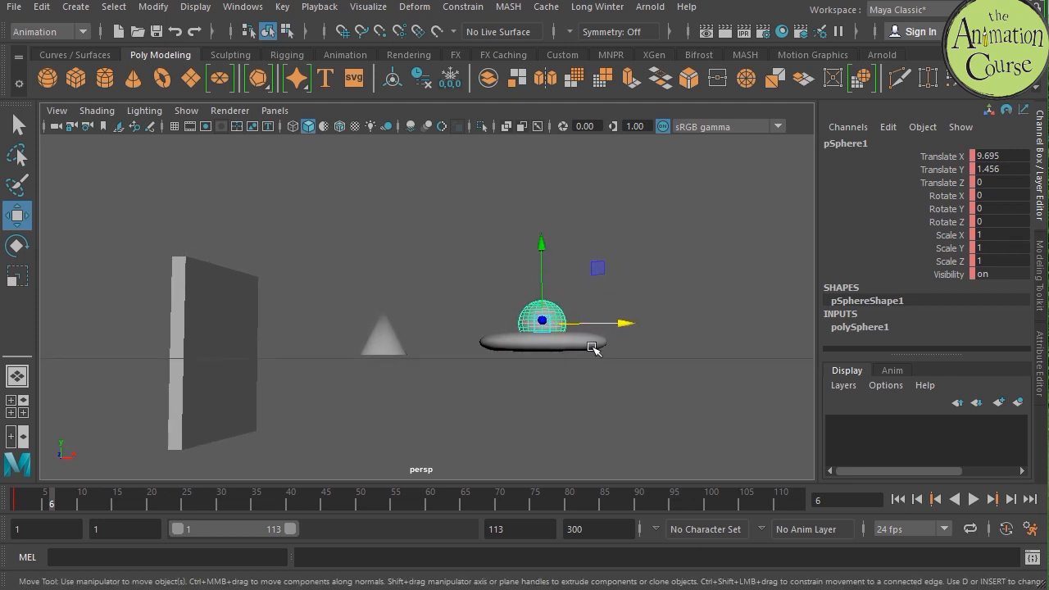
# Step: Lower the torus onto the ground plane, with the sphere at about Y 1.00 and the cone at about Y 1.03
pyautogui.click(585, 347)
pyautogui.moveTo(541, 264); pyautogui.dragTo(543, 255)
pyautogui.click(558, 309)
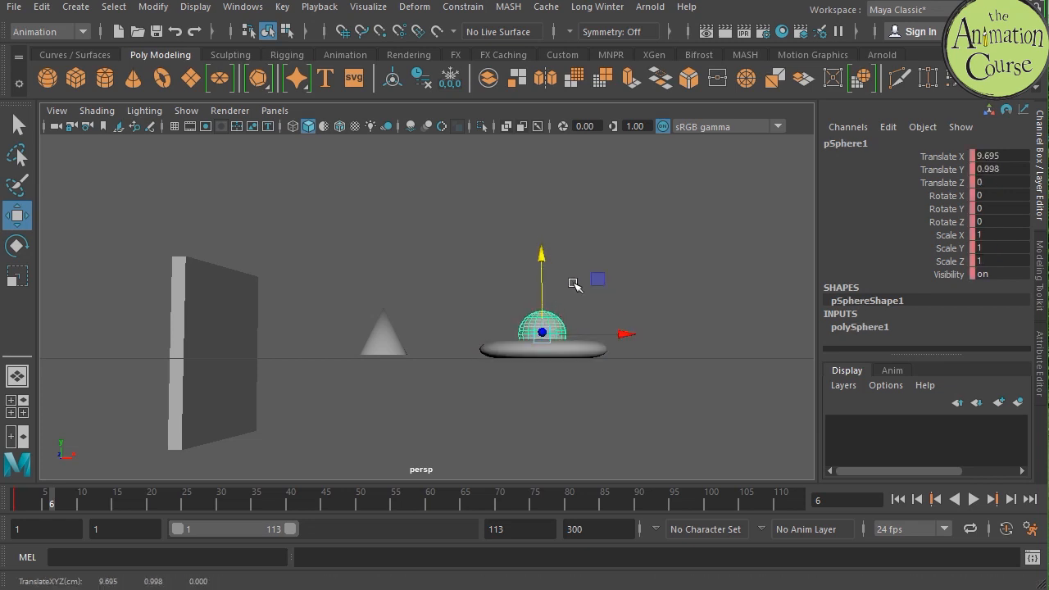
pyautogui.click(382, 334)
pyautogui.moveTo(383, 253); pyautogui.dragTo(384, 251)
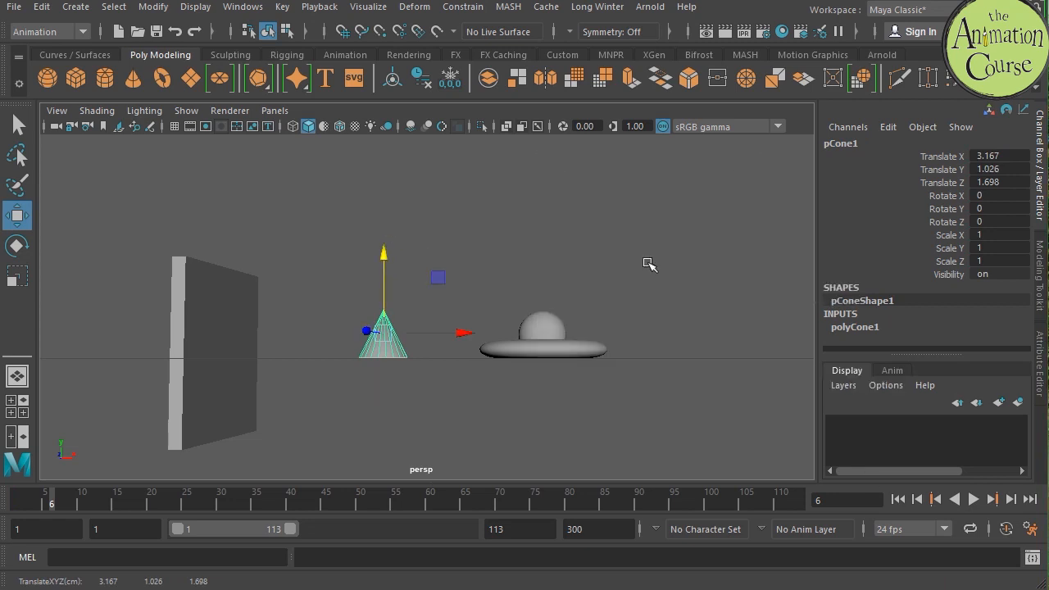
# Step: Using the top view, center the sphere in the torus at about Z -0.28 and key it at frame 6 back in the perspective view
pyautogui.press('space')
pyautogui.scroll(6, 650, 429)
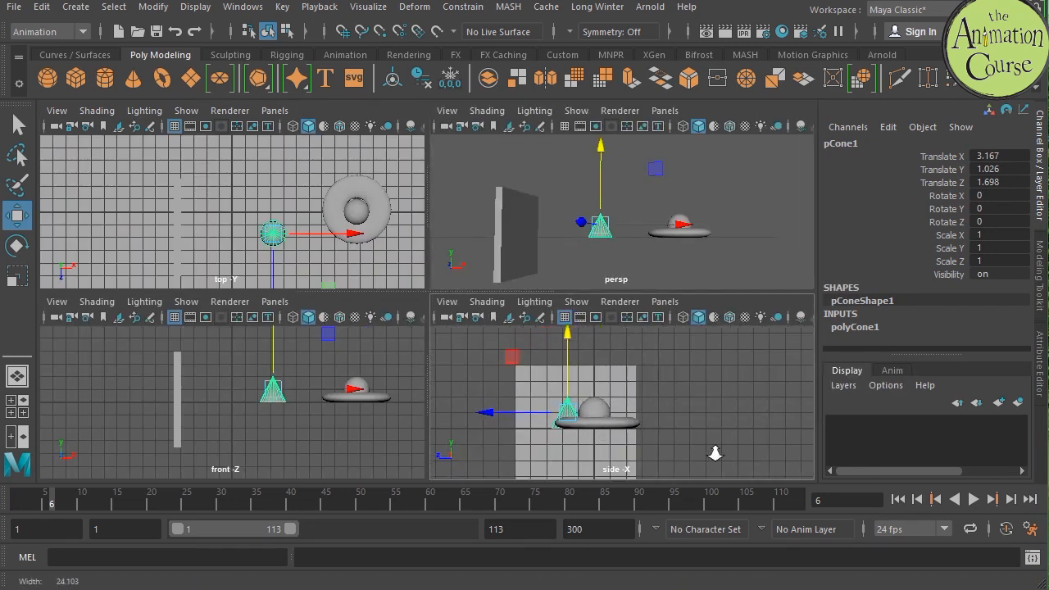
pyautogui.click(355, 211)
pyautogui.scroll(5, 348, 217)
pyautogui.scroll(2, 338, 233)
pyautogui.moveTo(302, 282); pyautogui.dragTo(305, 251)
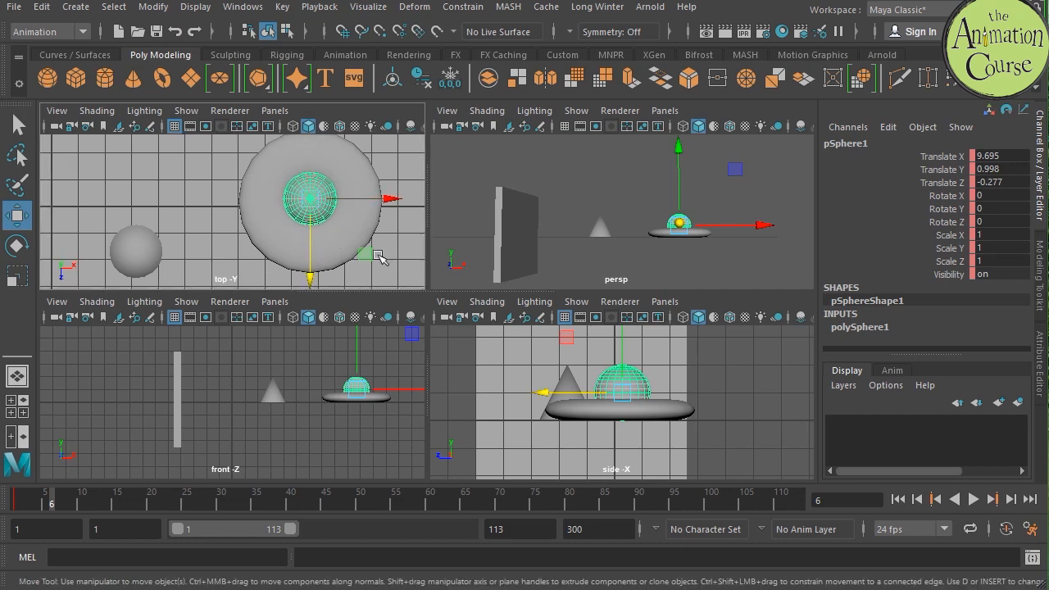
pyautogui.press('space')
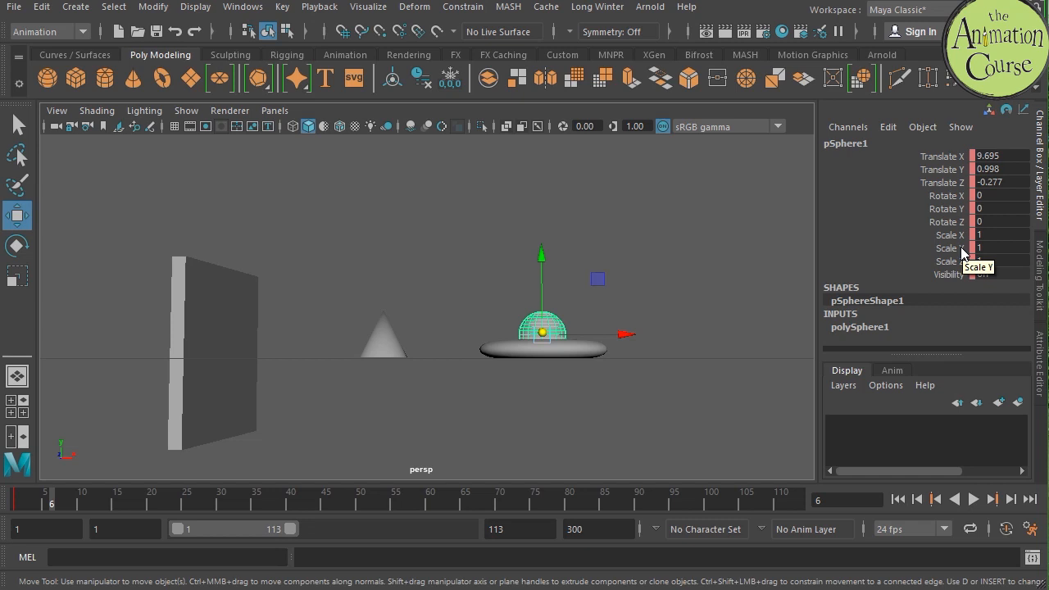
pyautogui.press('s')
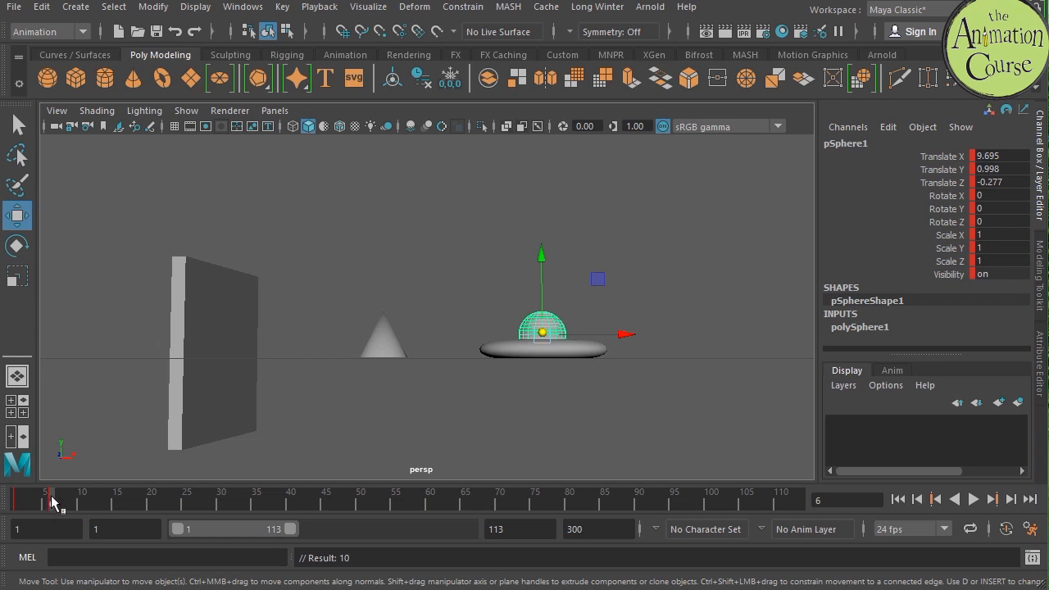
# Step: Play and scrub the sphere's fall between frames 1 and 6, ending on frame 6
pyautogui.hotkey('alt', 'v')
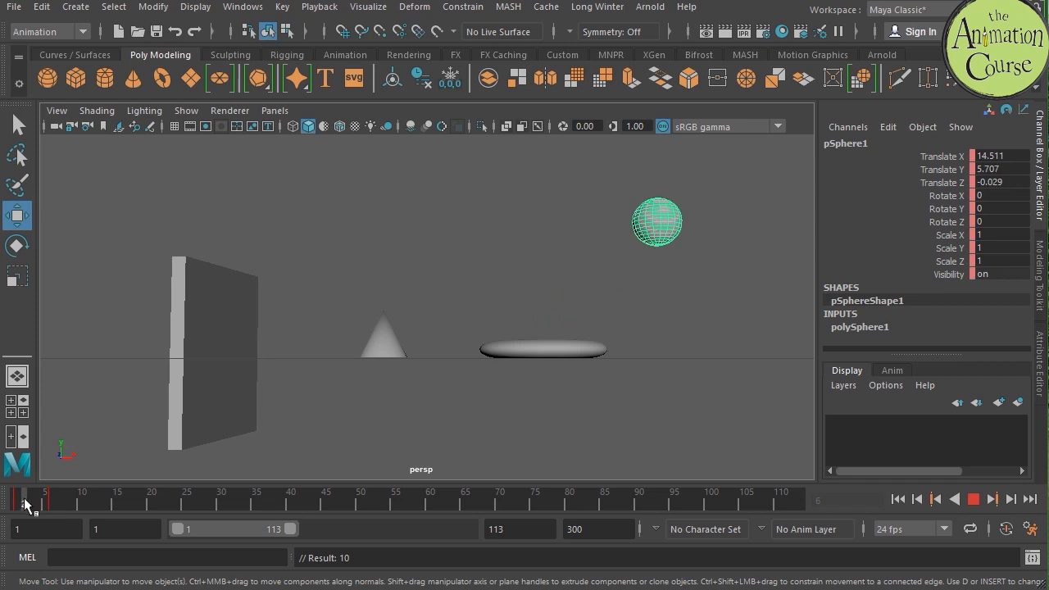
pyautogui.moveTo(47, 502); pyautogui.dragTo(22, 502)
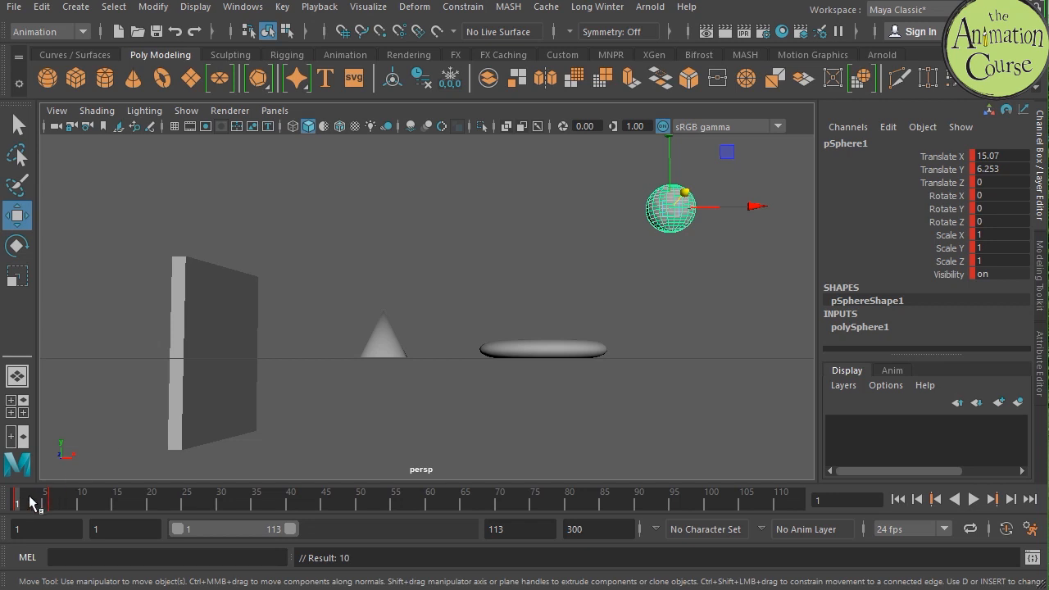
pyautogui.hotkey('alt', 'v')
pyautogui.moveTo(49, 504)
pyautogui.mouseDown()
pyautogui.moveTo(18, 500)
pyautogui.moveTo(51, 502)
pyautogui.mouseUp()
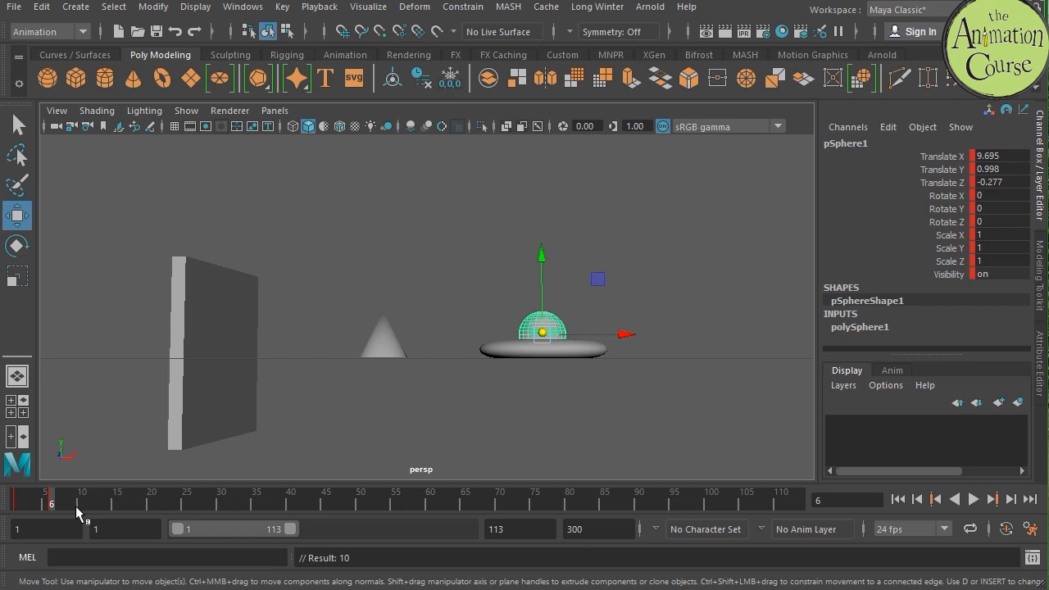
# Step: Turn on auto keyframing and, at frame 11, move the sphere up between torus and cone to about X 5.76, Y 5.71
pyautogui.click(1007, 529)
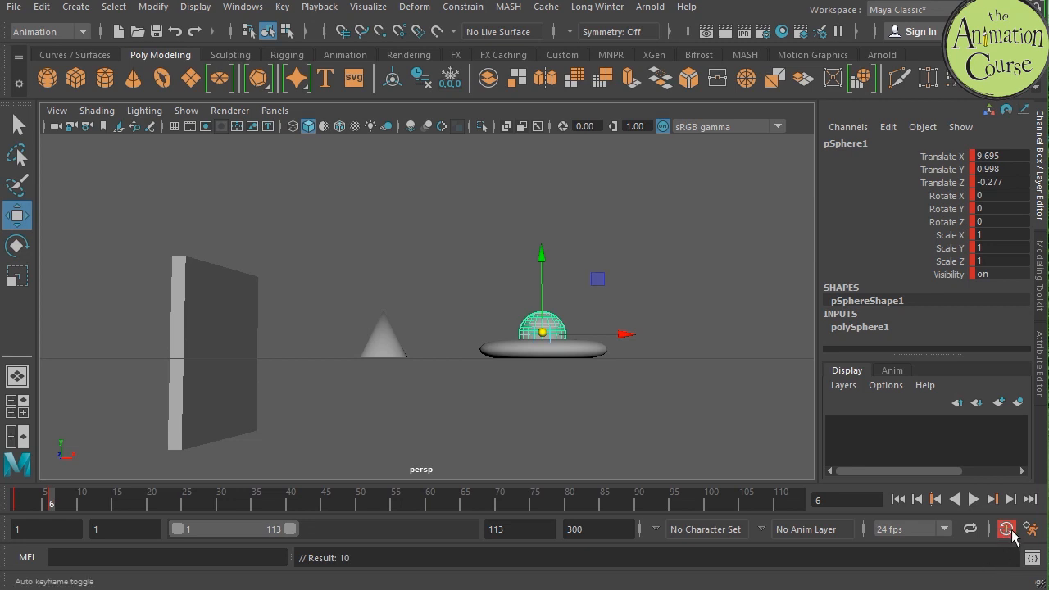
pyautogui.click(85, 501)
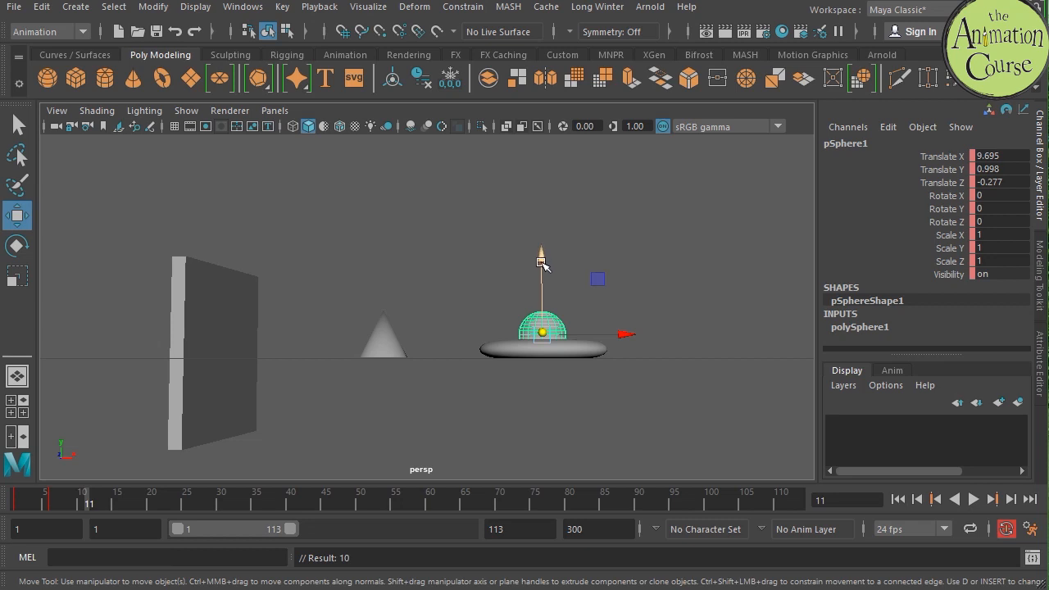
pyautogui.moveTo(542, 259); pyautogui.dragTo(542, 168)
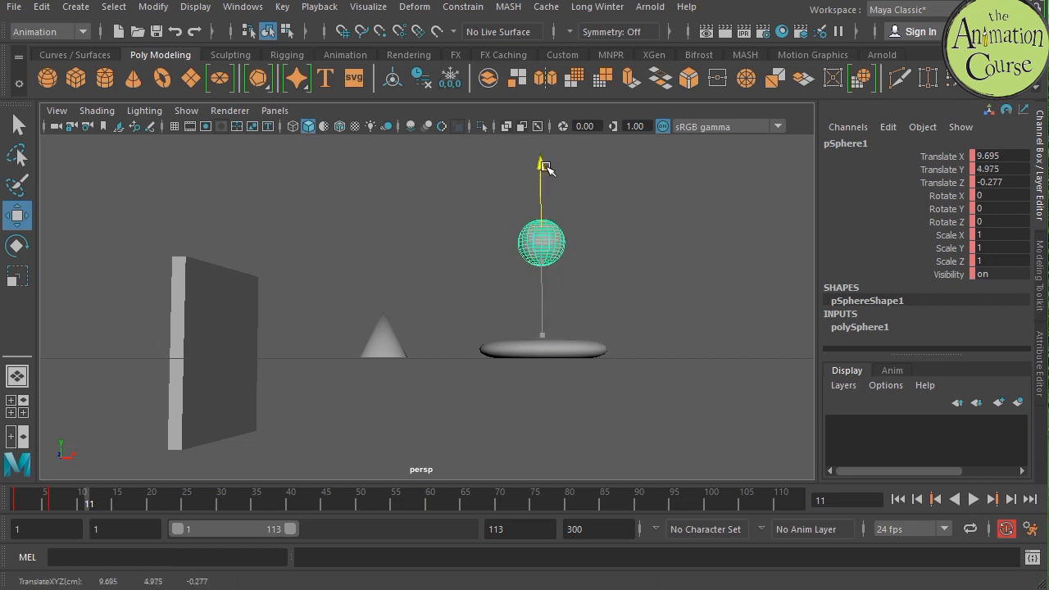
pyautogui.moveTo(628, 238); pyautogui.dragTo(553, 234)
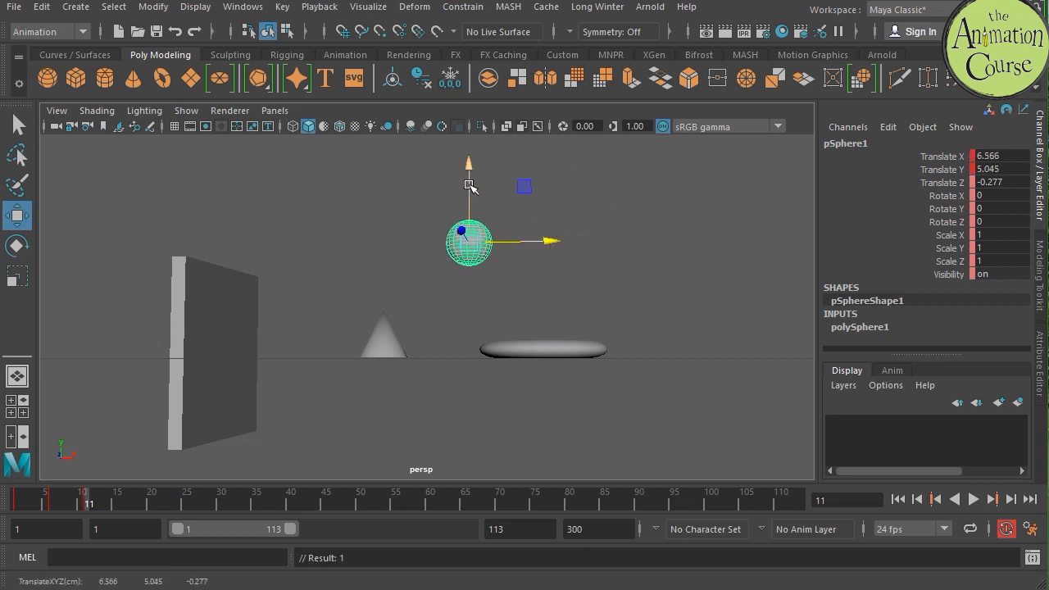
pyautogui.moveTo(471, 183); pyautogui.dragTo(518, 175)
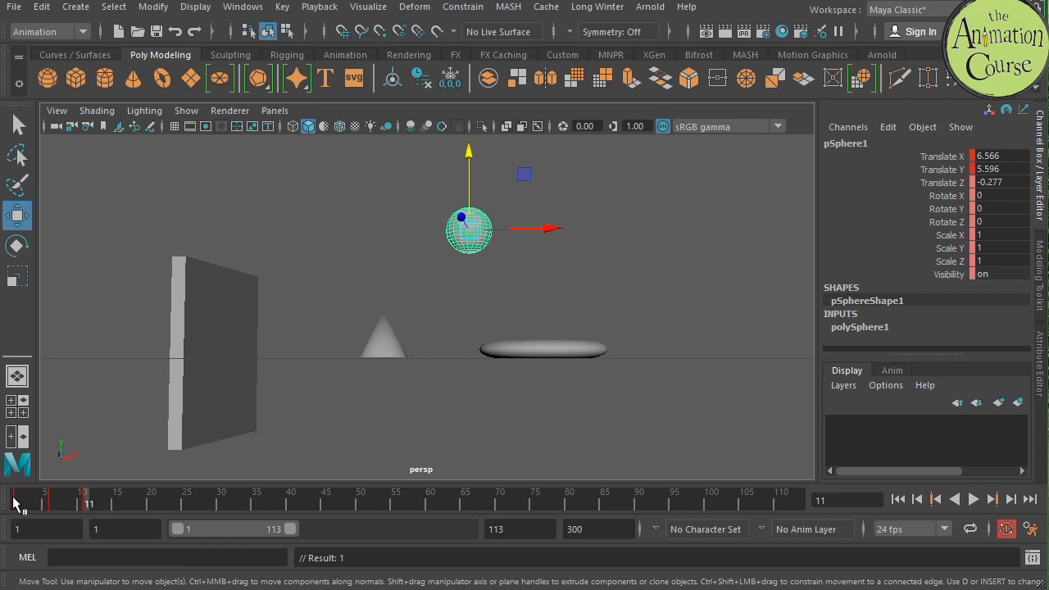
pyautogui.moveTo(551, 227); pyautogui.dragTo(540, 227)
pyautogui.moveTo(458, 171); pyautogui.dragTo(458, 169)
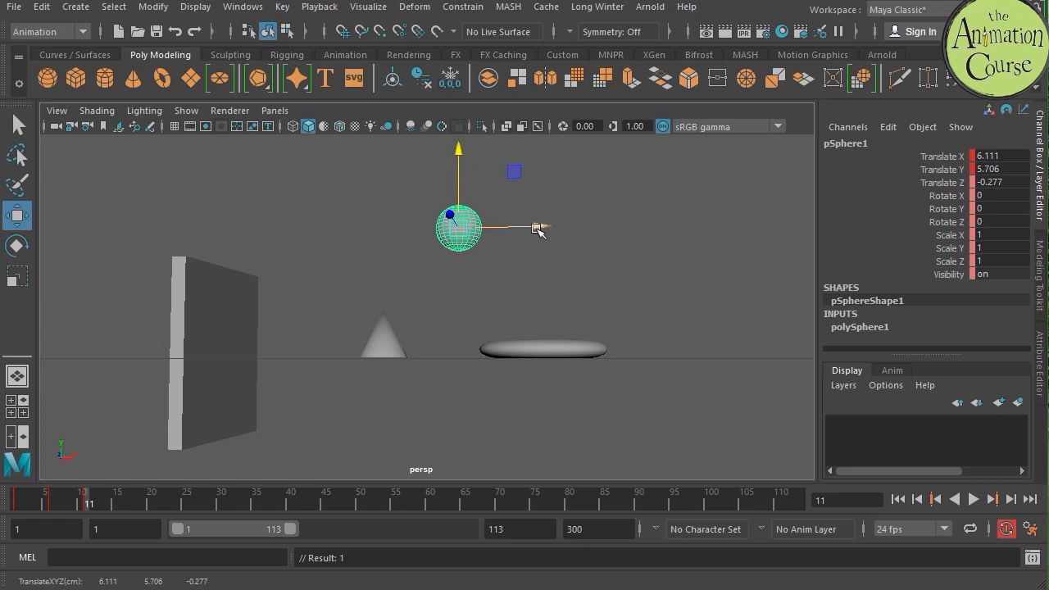
pyautogui.moveTo(539, 228); pyautogui.dragTo(532, 227)
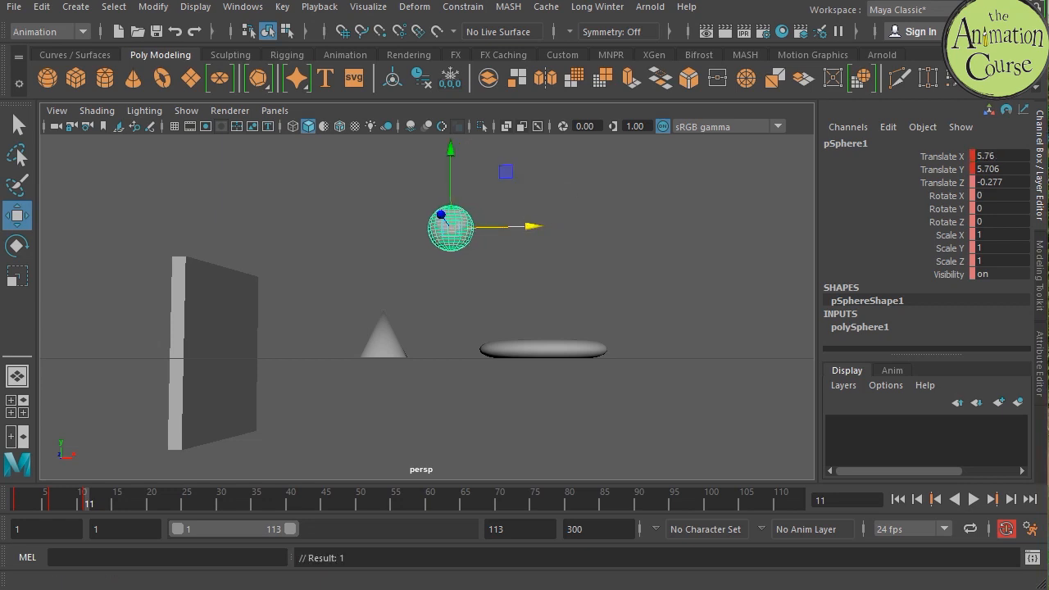
# Step: Review the motion, and at frame 16 move the sphere past the cone onto the ground at about X 0.24, Y 1.01
pyautogui.hotkey('alt', 'v')
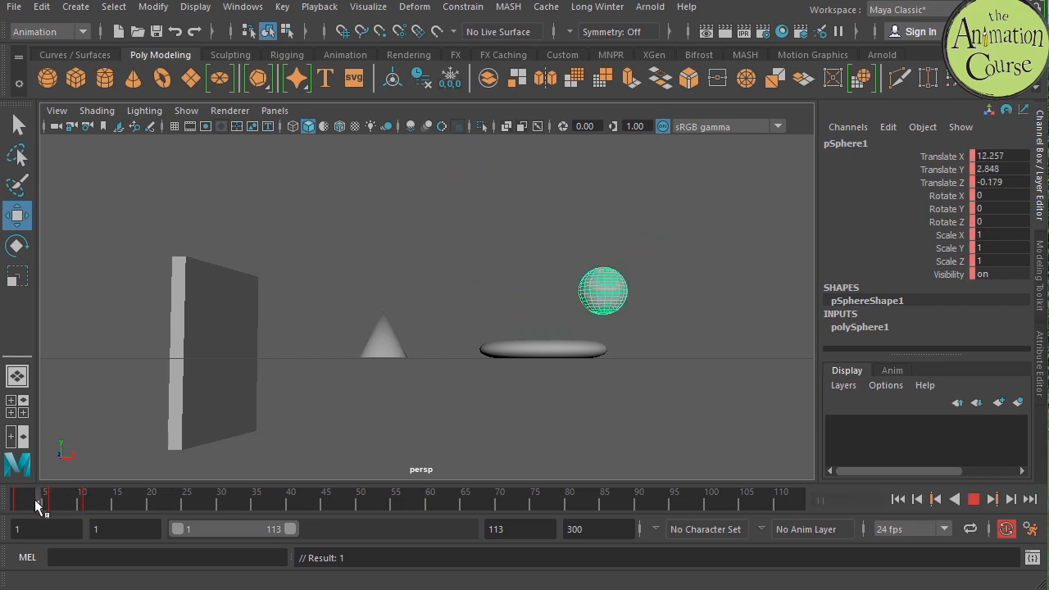
pyautogui.click(121, 509)
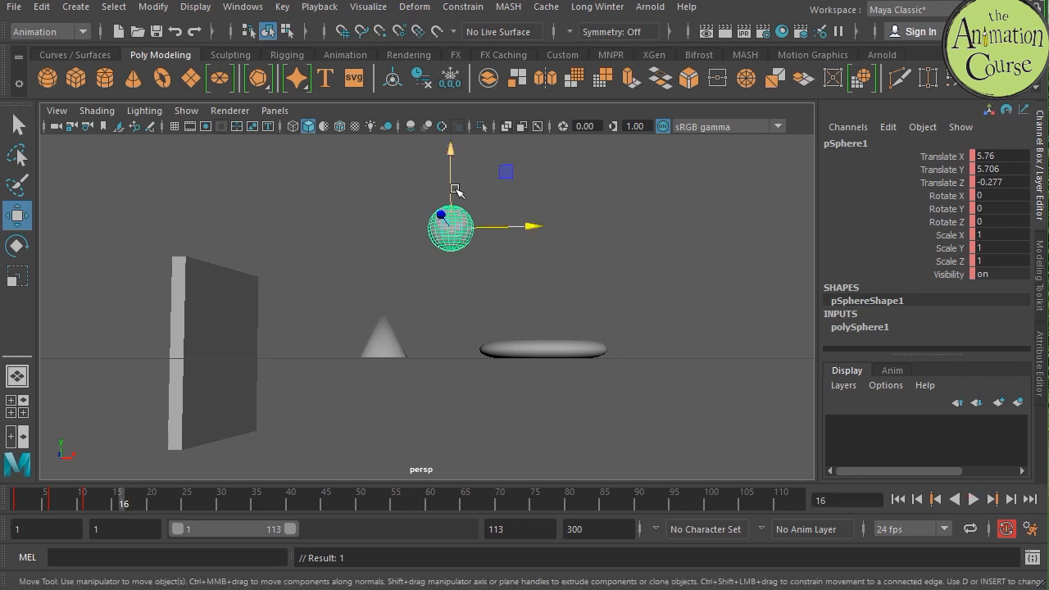
pyautogui.moveTo(532, 229); pyautogui.dragTo(433, 230)
pyautogui.moveTo(351, 160); pyautogui.dragTo(351, 246)
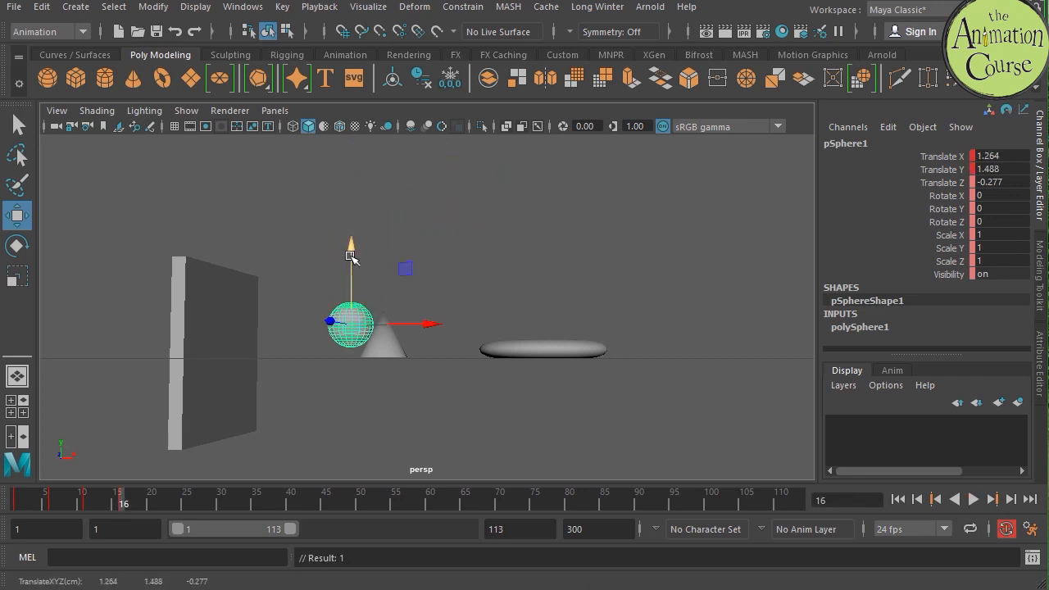
pyautogui.moveTo(428, 326); pyautogui.dragTo(410, 326)
pyautogui.moveTo(334, 271); pyautogui.dragTo(332, 282)
pyautogui.moveTo(410, 336); pyautogui.dragTo(397, 336)
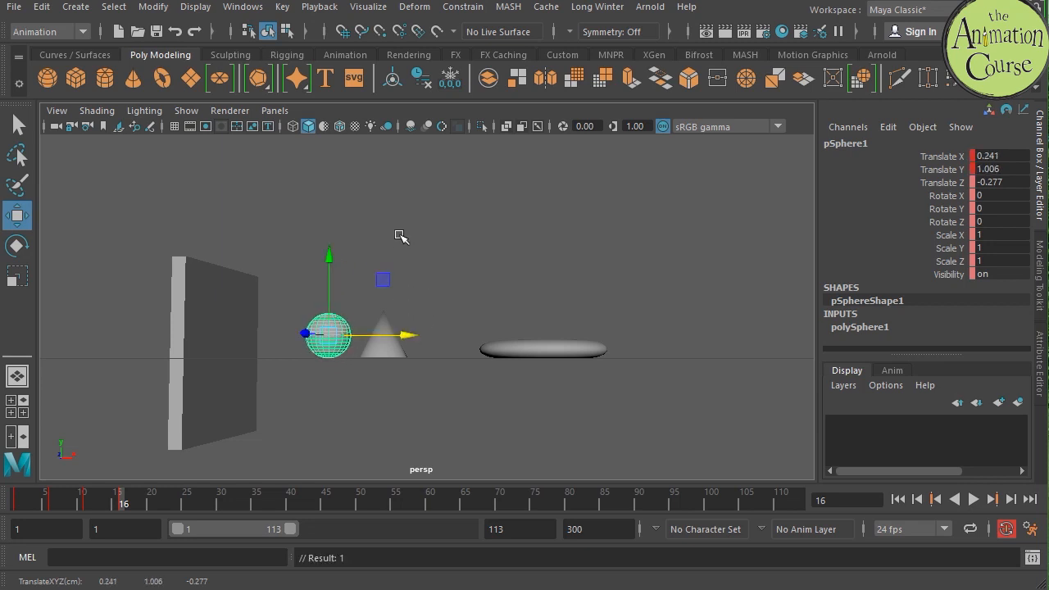
# Step: Play and scrub the bounce, and key all of the sphere's channels at frames 11 and 16
pyautogui.hotkey('alt', 'v')
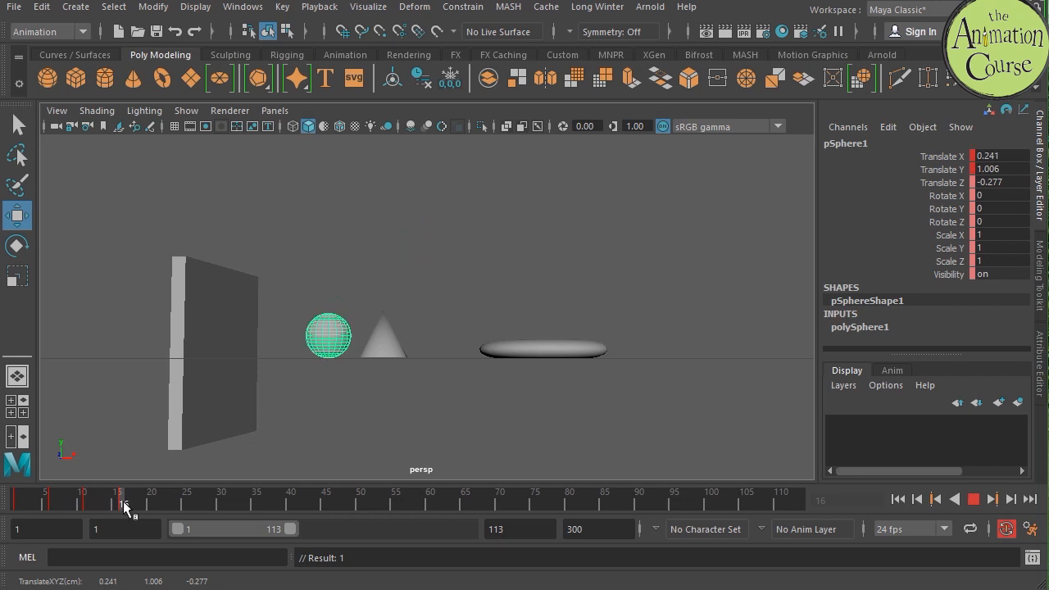
pyautogui.click(23, 503)
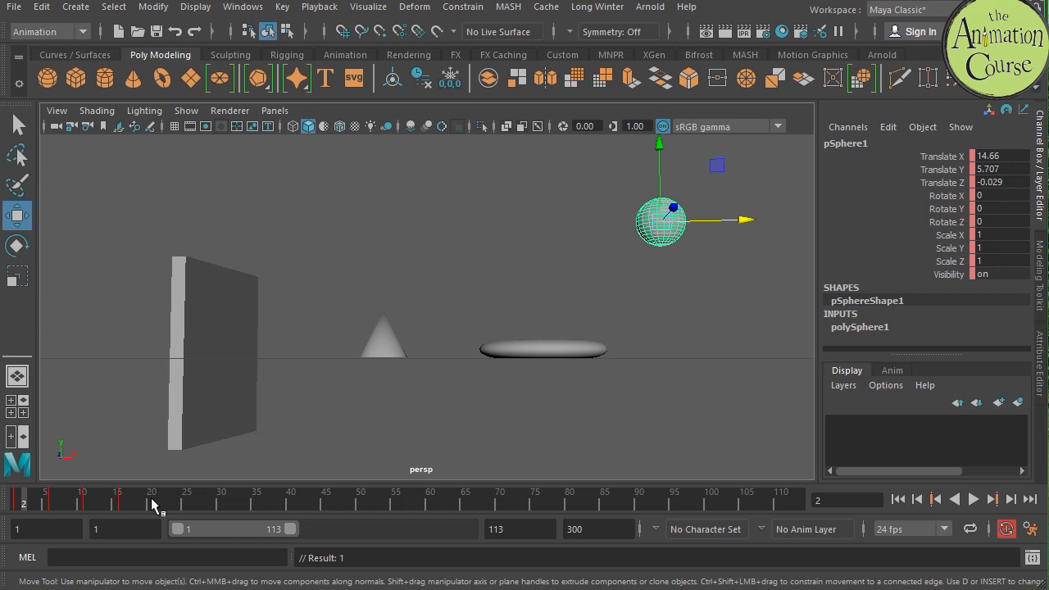
pyautogui.click(88, 502)
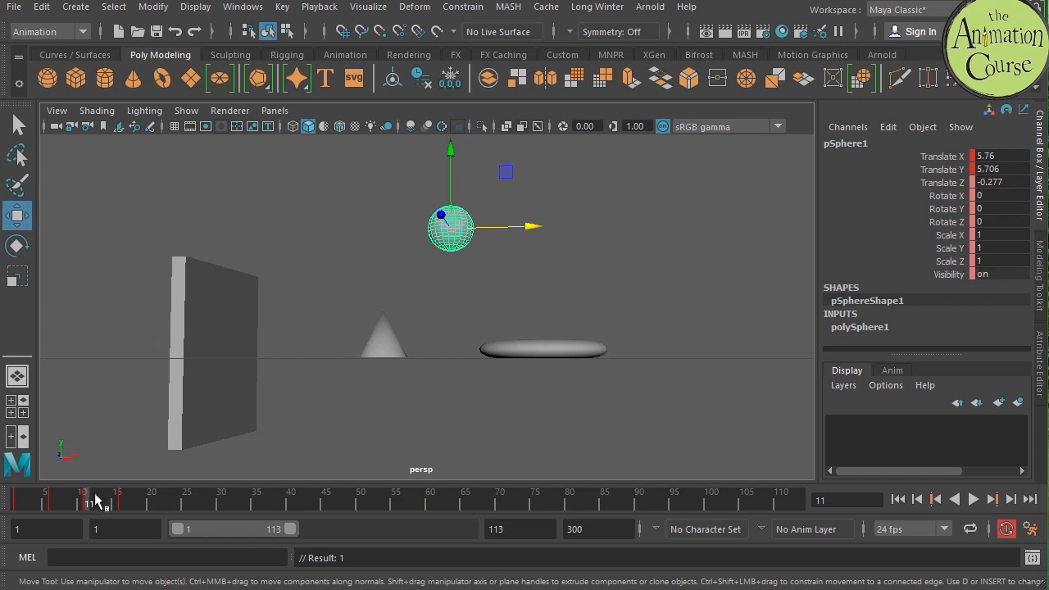
pyautogui.press('s')
pyautogui.click(122, 503)
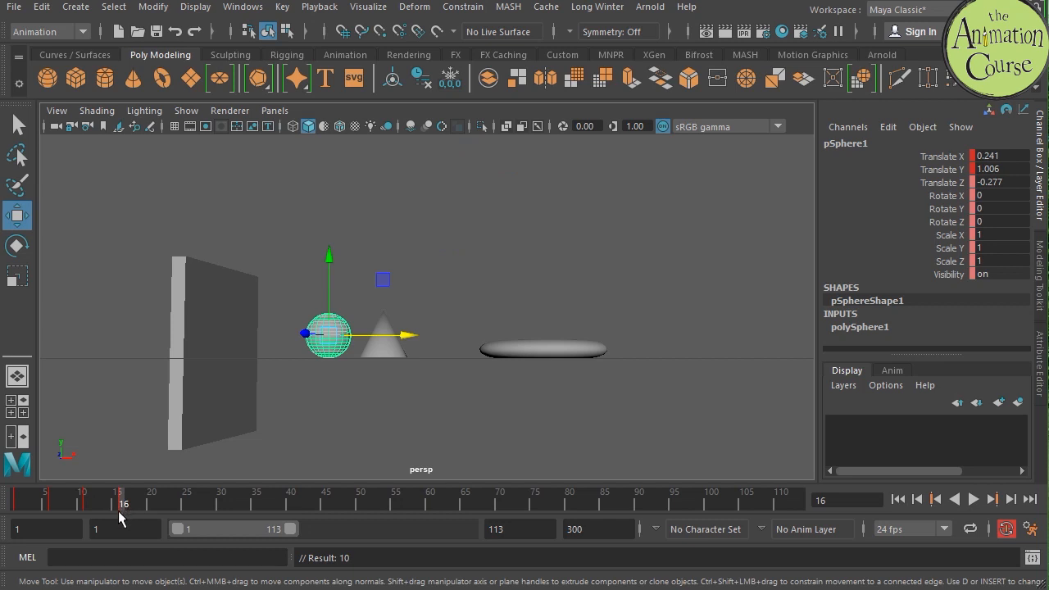
pyautogui.click(51, 503)
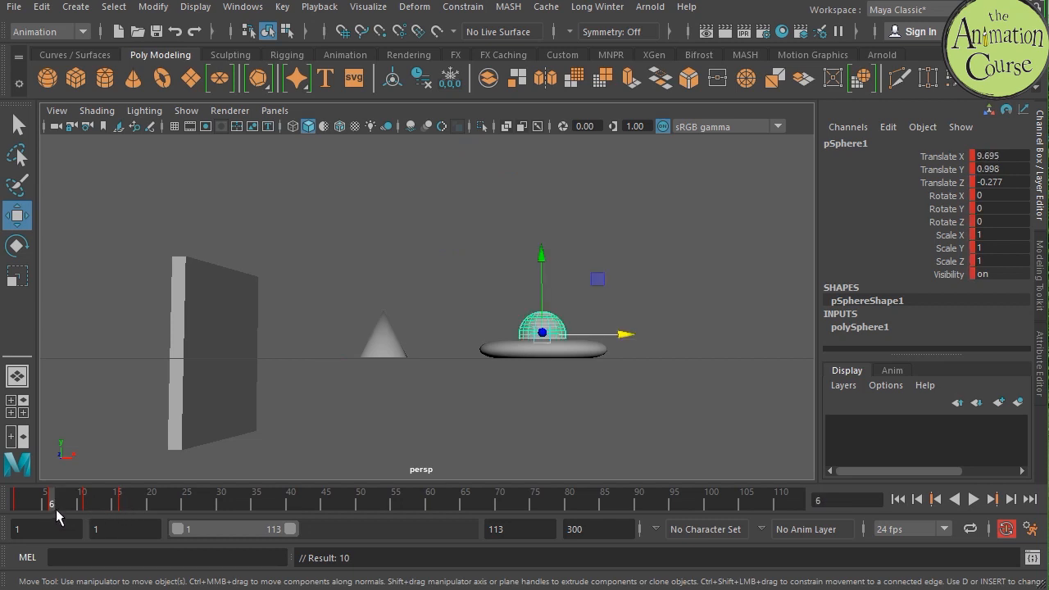
# Step: Play the full bounce and return to frame 1, viewing the scene from slightly above
pyautogui.hotkey('alt', 'v')
pyautogui.click(13, 505)
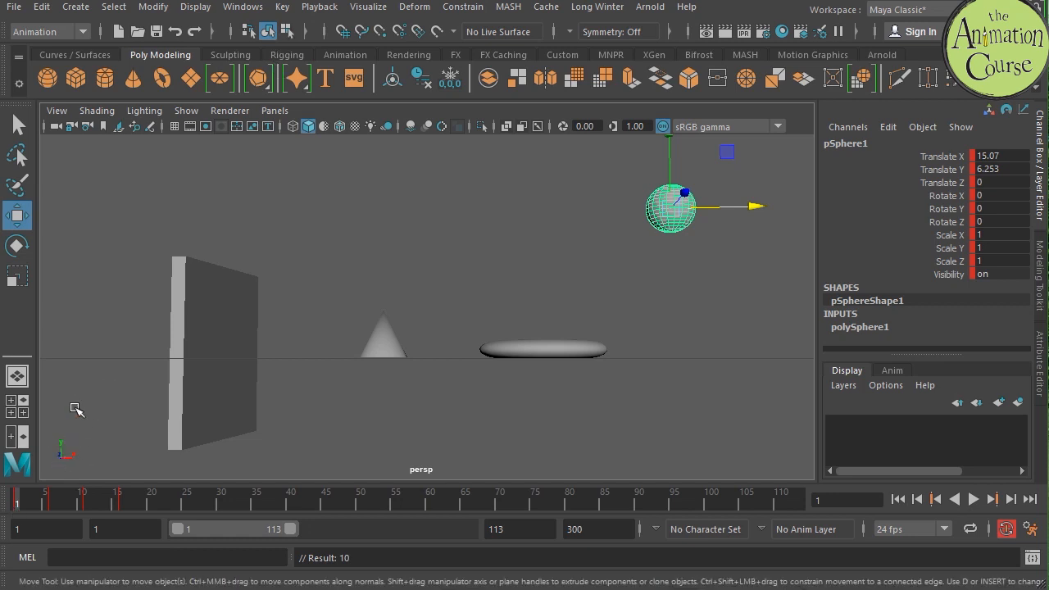
pyautogui.moveTo(115, 434)
pyautogui.keyDown('alt'); pyautogui.mouseDown()
pyautogui.moveTo(185, 417)
pyautogui.moveTo(113, 452)
pyautogui.mouseUp(); pyautogui.keyUp('alt')
pyautogui.keyDown('alt'); pyautogui.moveTo(558, 417); pyautogui.dragTo(591, 401); pyautogui.keyUp('alt')
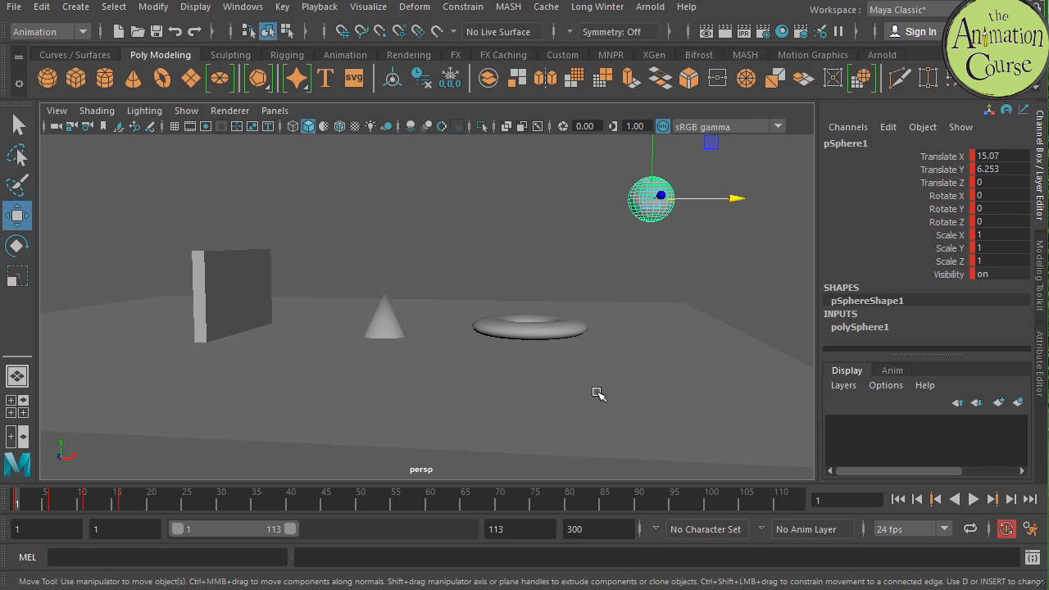
# Step: Go through the sphere's Translate X, Y and Z and Rotate X channels one by one with their manipulators
pyautogui.click(957, 157)
pyautogui.click(957, 169)
pyautogui.click(956, 182)
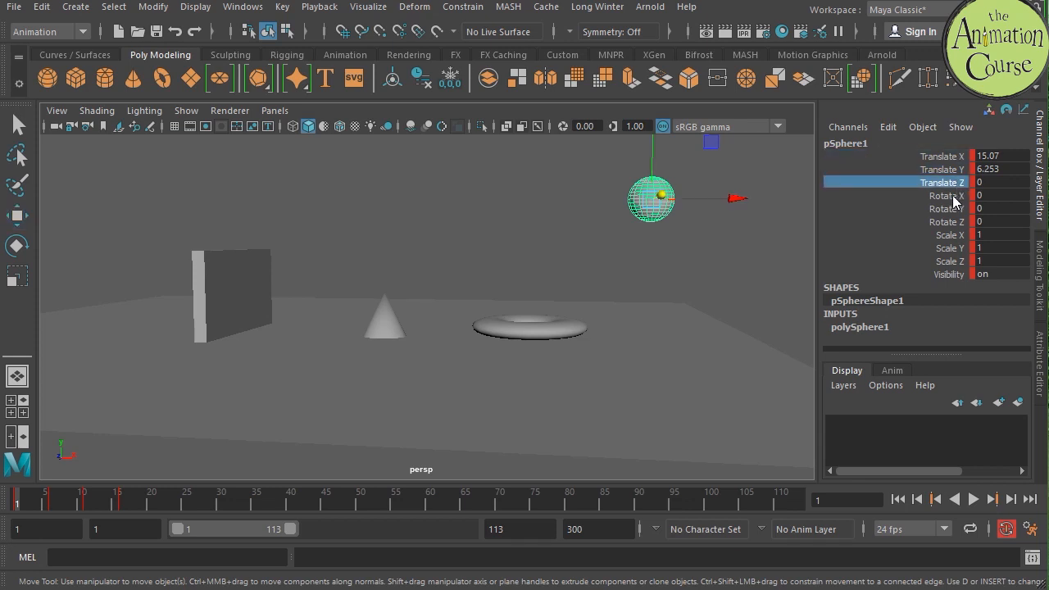
pyautogui.click(954, 196)
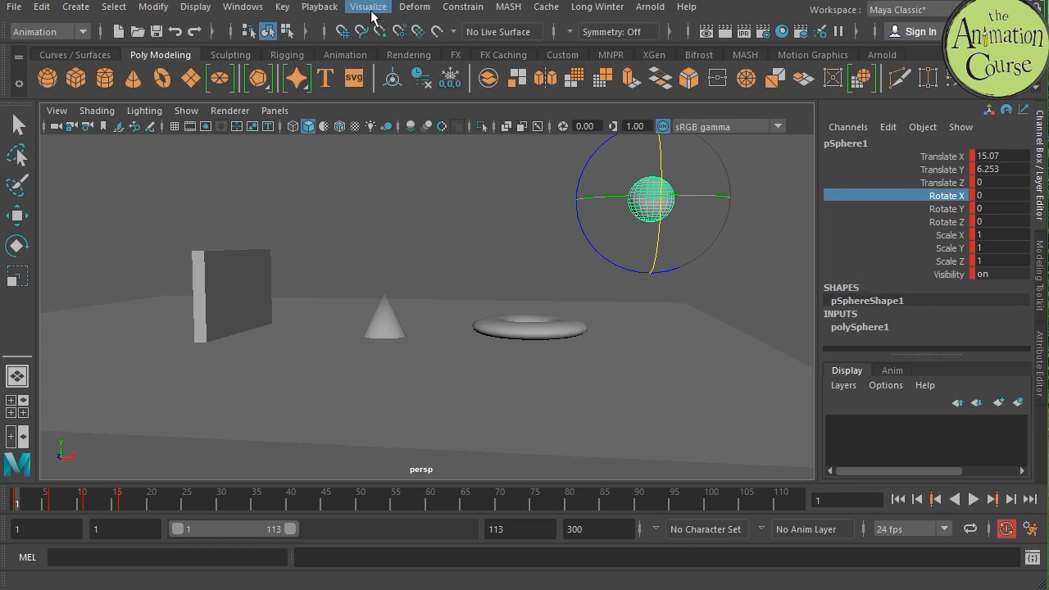
# Step: Open the Graph Editor for the sphere and place it over the viewport
pyautogui.click(240, 8)
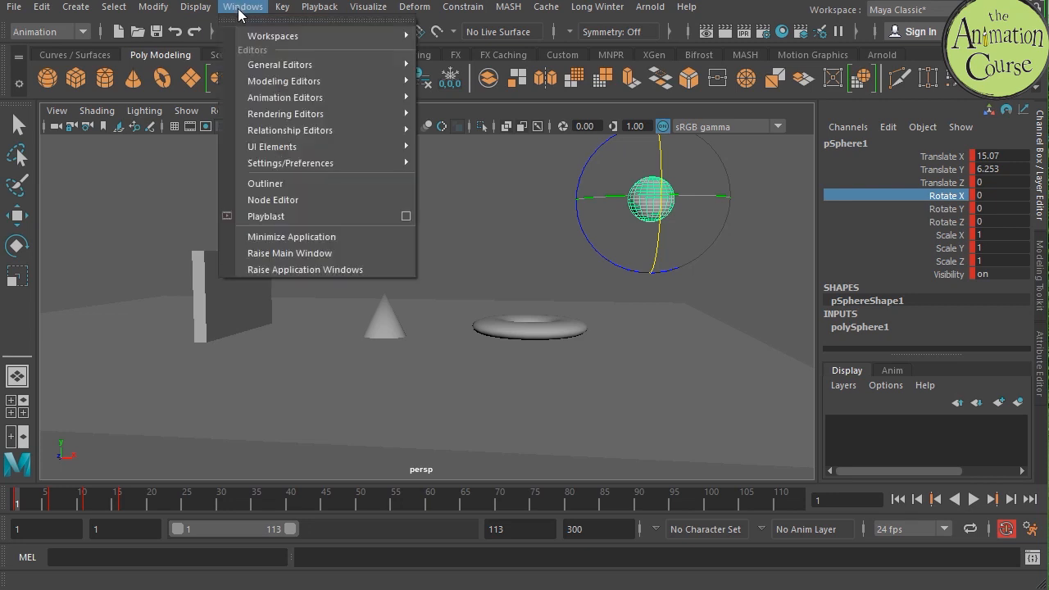
pyautogui.moveTo(270, 101)
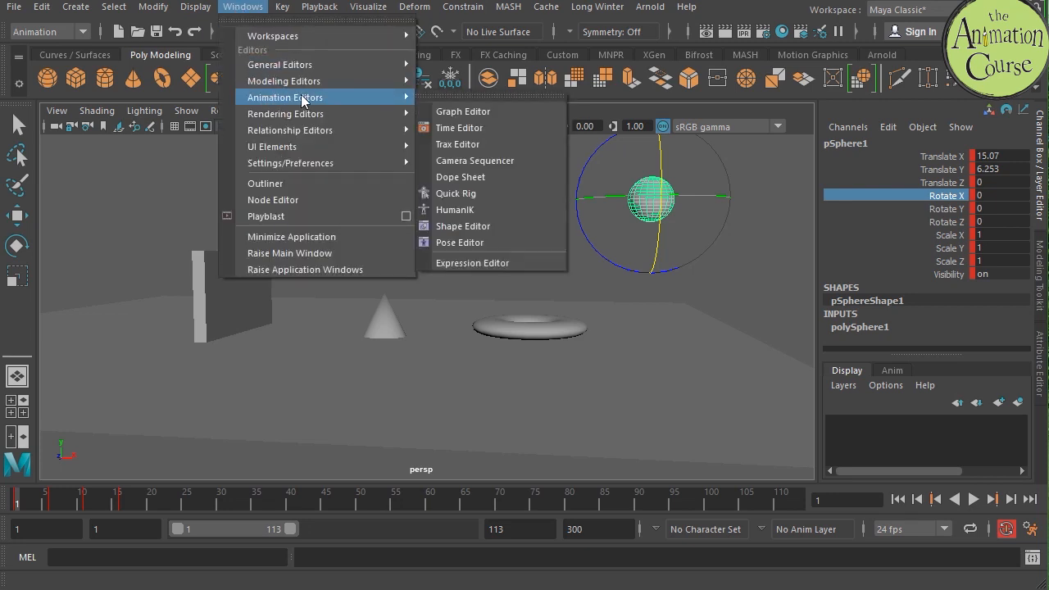
pyautogui.click(484, 110)
pyautogui.moveTo(488, 1); pyautogui.dragTo(486, 152)
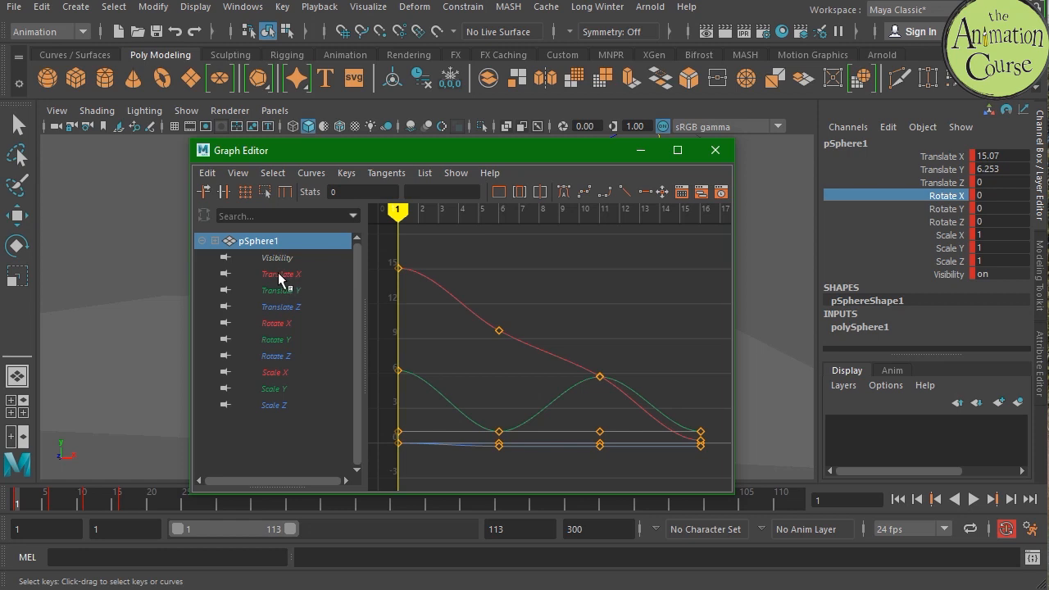
# Step: Examine the sphere's Translate X, Translate Z and Rotate X animation curves individually, as well as all curves together
pyautogui.click(278, 274)
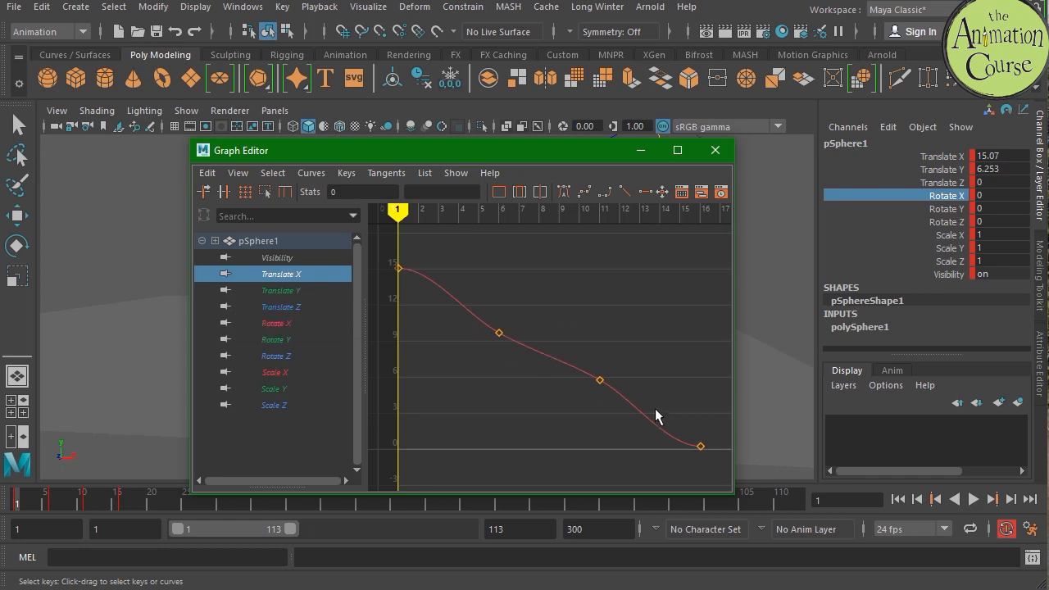
pyautogui.click(283, 243)
pyautogui.click(291, 308)
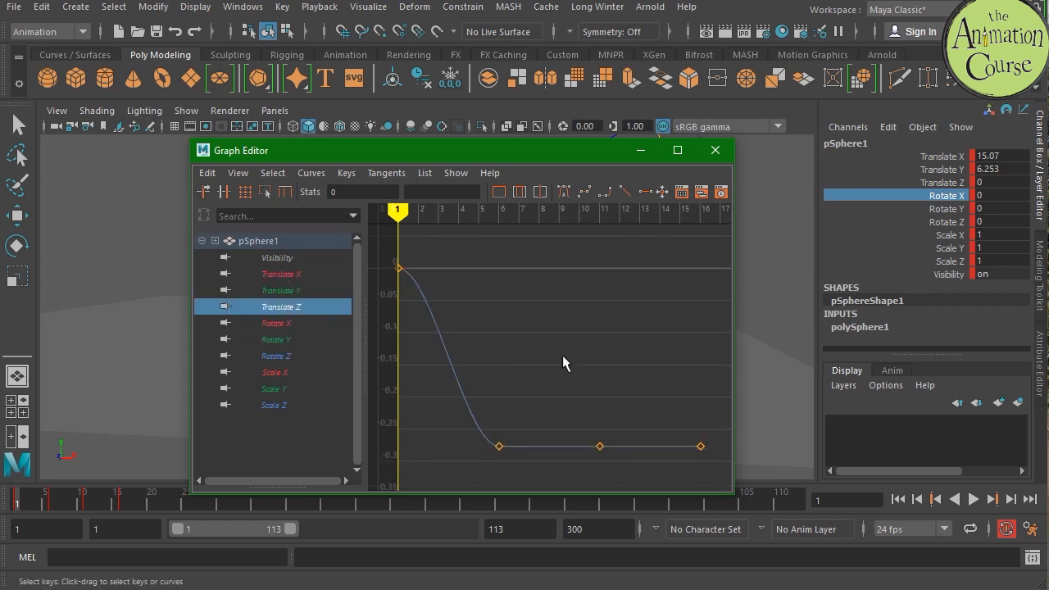
pyautogui.click(287, 325)
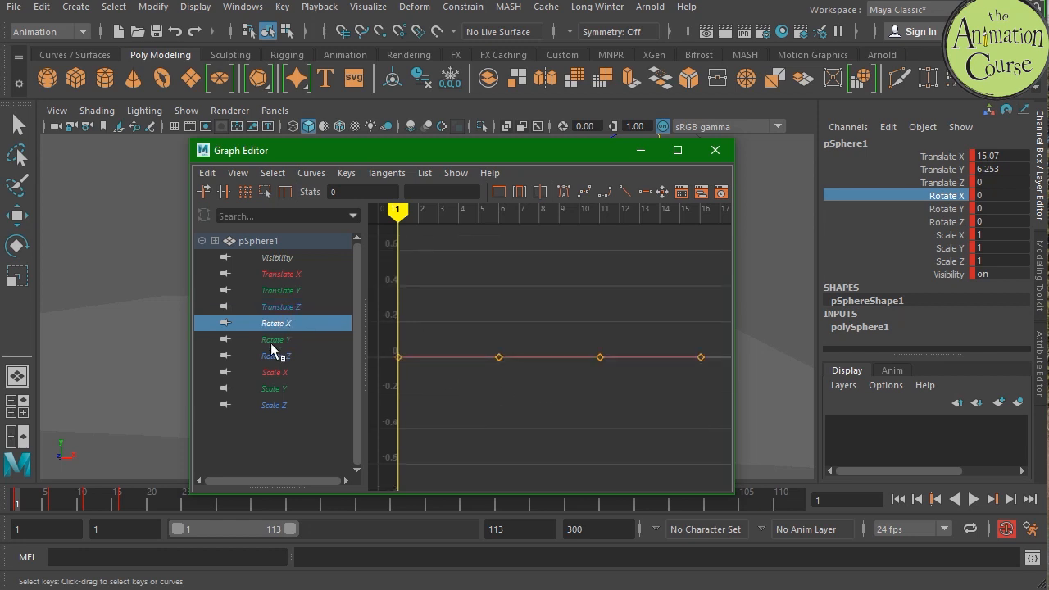
# Step: Raise the sphere's Rotate X key at frame 6 to about 18.8 with the current time on frame 6
pyautogui.moveTo(490, 337); pyautogui.dragTo(521, 405)
pyautogui.moveTo(460, 158); pyautogui.dragTo(748, 275)
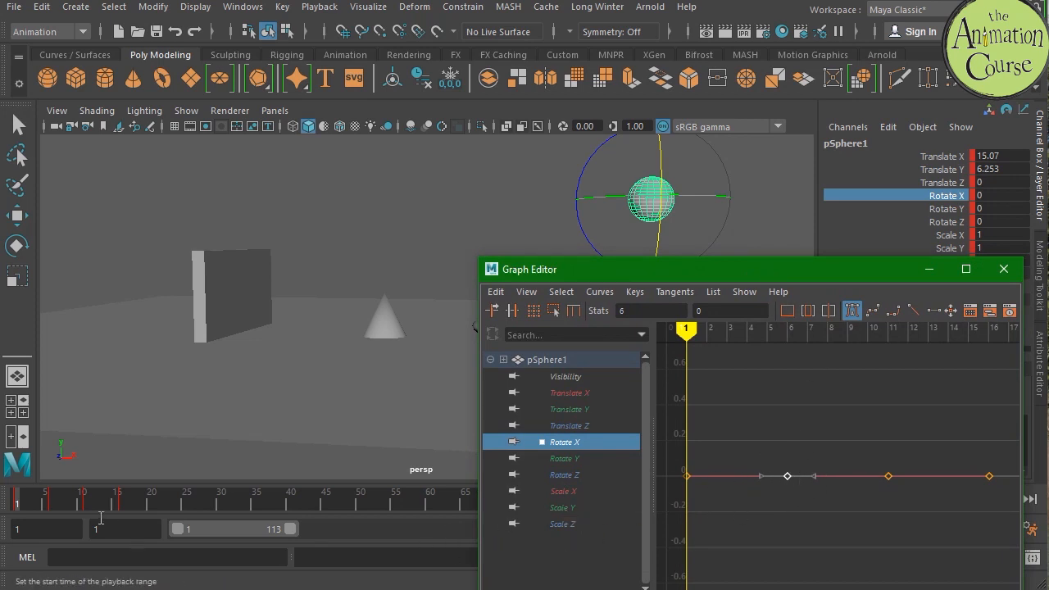
pyautogui.click(50, 506)
pyautogui.moveTo(666, 271); pyautogui.dragTo(761, 177)
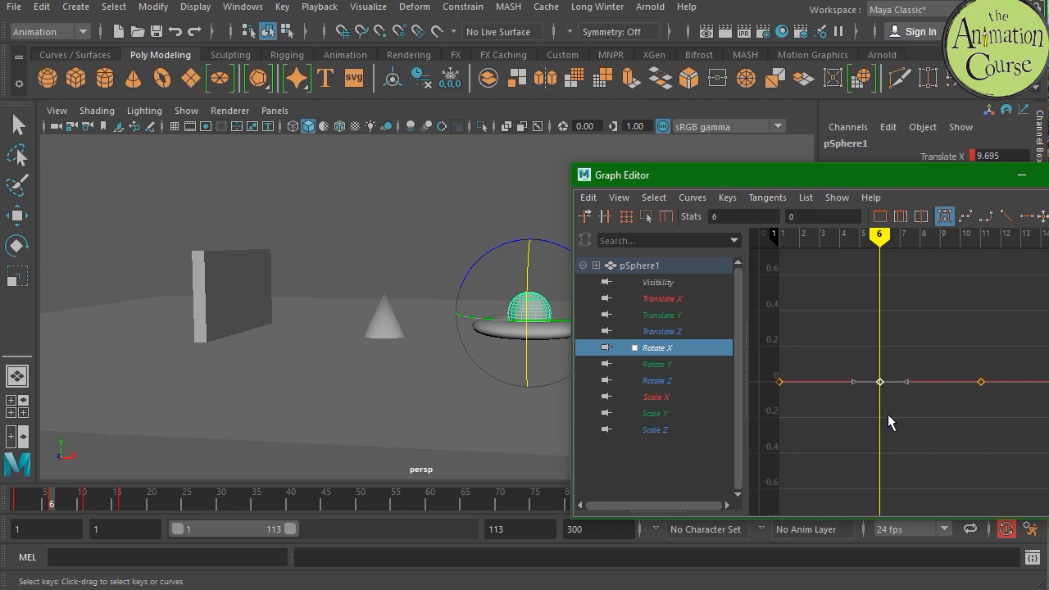
pyautogui.moveTo(886, 419); pyautogui.dragTo(893, 362, button='middle')
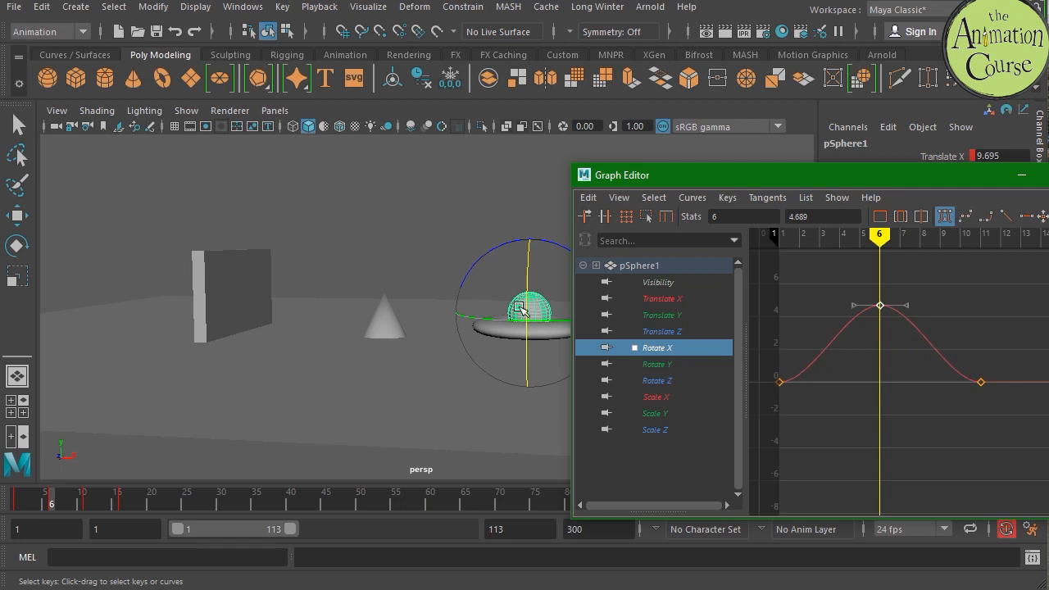
pyautogui.moveTo(890, 399)
pyautogui.keyDown('alt'); pyautogui.keyDown('shift'); pyautogui.mouseDown(button='right')
pyautogui.moveTo(897, 428)
pyautogui.moveTo(900, 410)
pyautogui.mouseUp(button='right'); pyautogui.keyUp('shift'); pyautogui.keyUp('alt')
pyautogui.moveTo(900, 410); pyautogui.dragTo(881, 358, button='middle')
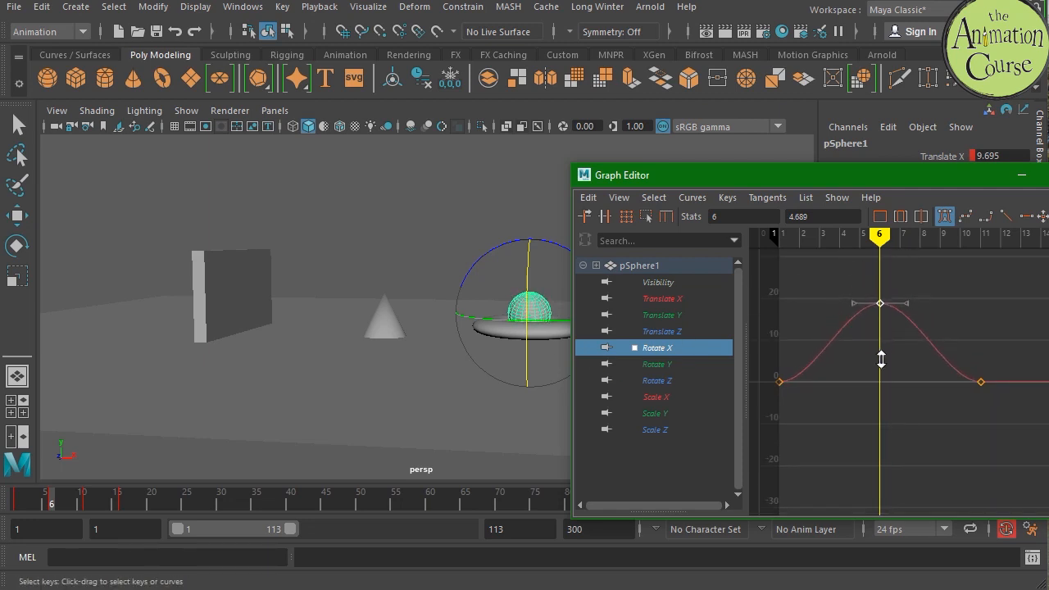
# Step: With the sphere in view at frame 4, reshape the Rotate X curve by tilting the tangents of its frame 6 and frame 1 keys
pyautogui.click(38, 506)
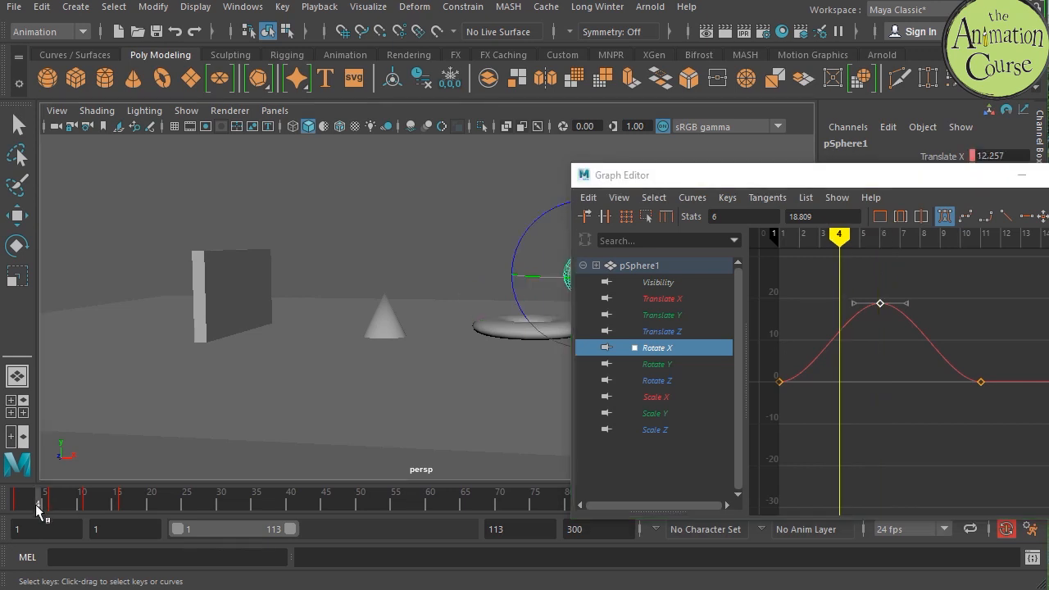
pyautogui.keyDown('alt'); pyautogui.moveTo(443, 393); pyautogui.dragTo(304, 405, button='middle'); pyautogui.keyUp('alt')
pyautogui.keyDown('alt'); pyautogui.moveTo(303, 405); pyautogui.dragTo(373, 416, button='right'); pyautogui.keyUp('alt')
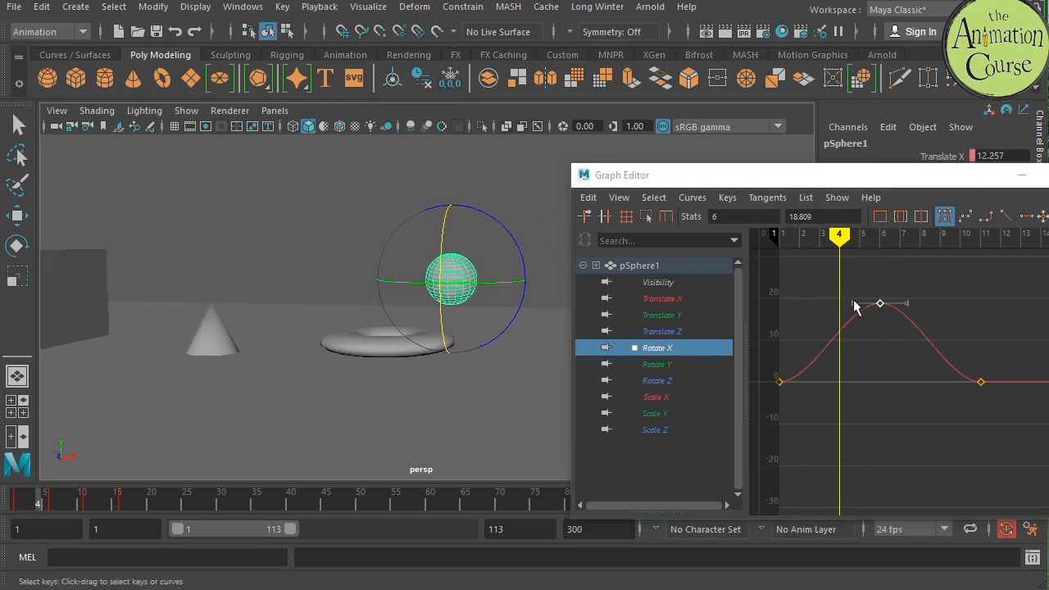
pyautogui.moveTo(809, 282); pyautogui.dragTo(864, 328)
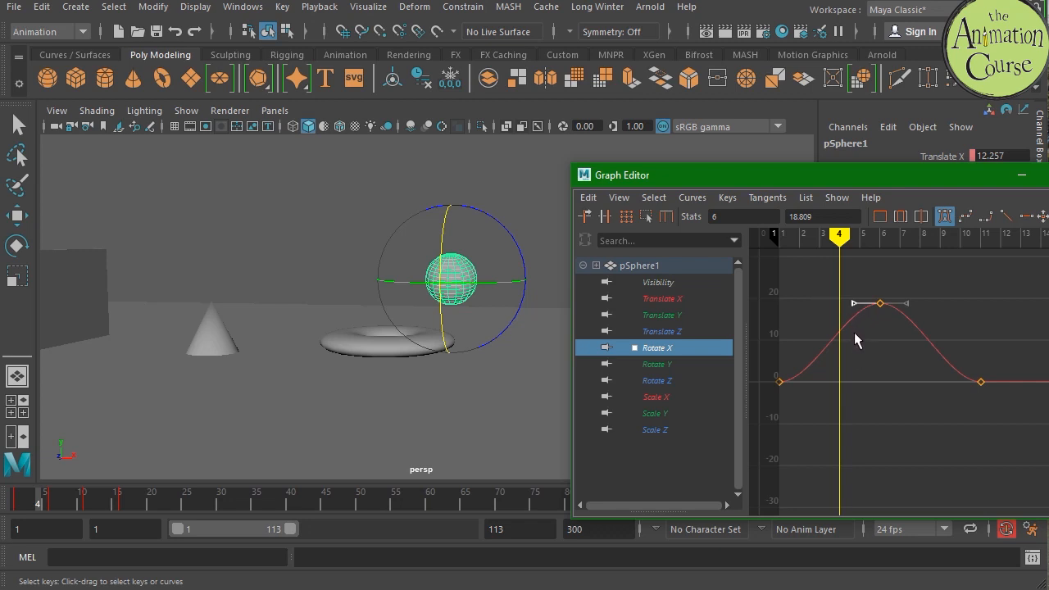
pyautogui.moveTo(863, 342); pyautogui.dragTo(836, 299, button='middle')
pyautogui.moveTo(816, 372); pyautogui.dragTo(818, 375)
pyautogui.moveTo(801, 360); pyautogui.dragTo(817, 399)
pyautogui.moveTo(822, 390); pyautogui.dragTo(817, 334, button='middle')
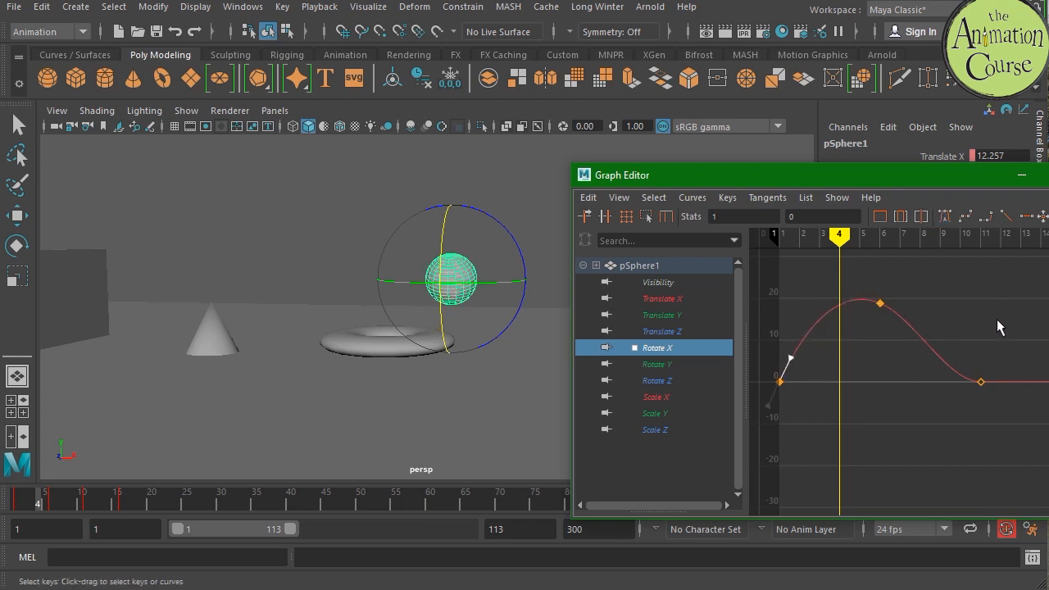
# Step: Show the Translate X curve, check the sphere at frames 6 and 11, and lower the frame 11 key to about 4.05
pyautogui.click(664, 299)
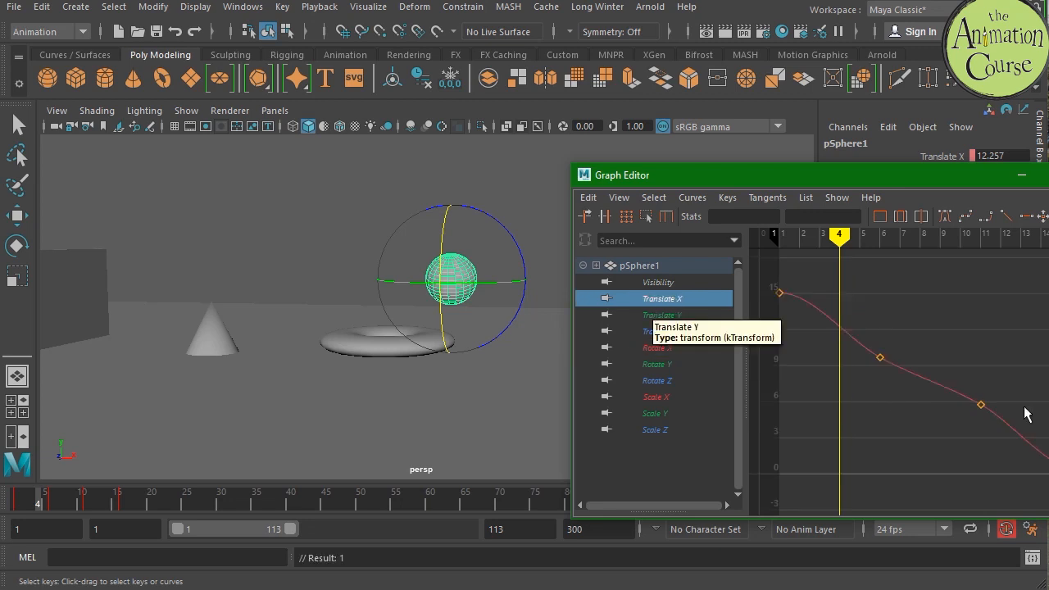
pyautogui.moveTo(870, 303); pyautogui.dragTo(880, 424)
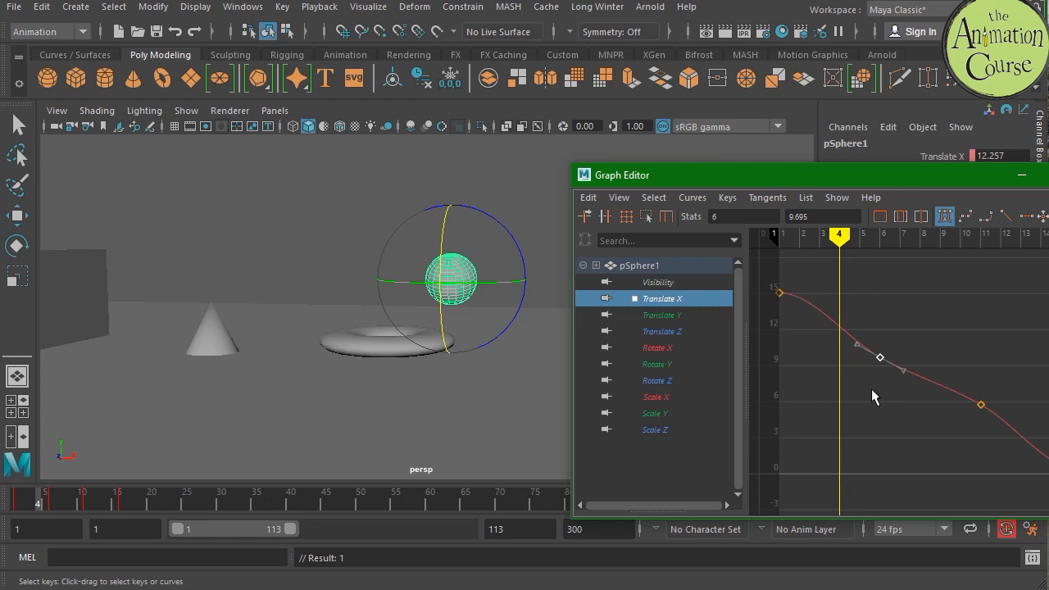
pyautogui.moveTo(23, 508)
pyautogui.mouseDown()
pyautogui.moveTo(99, 508)
pyautogui.moveTo(52, 508)
pyautogui.mouseUp()
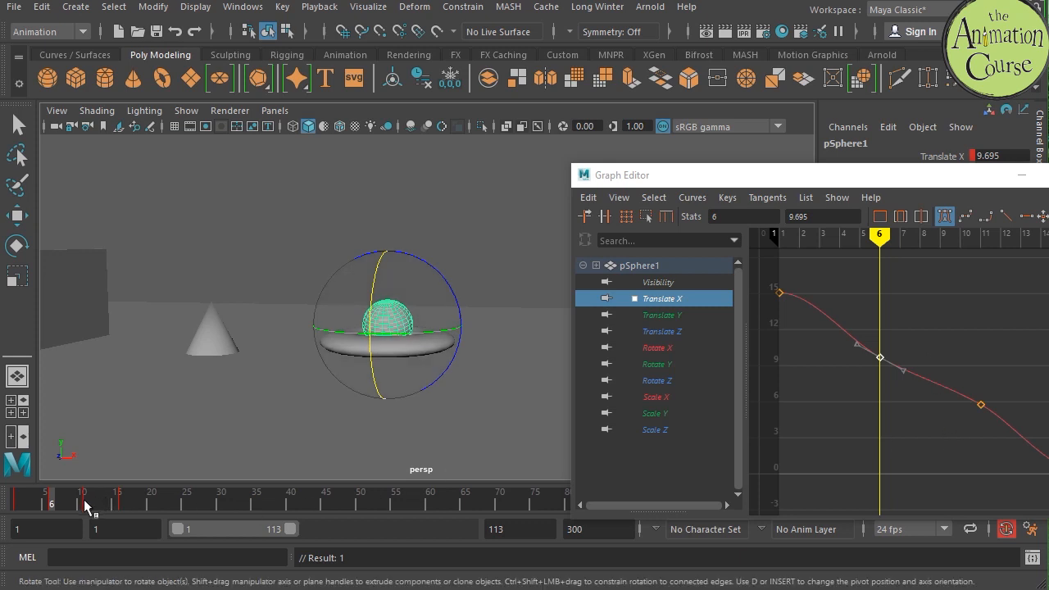
pyautogui.click(89, 502)
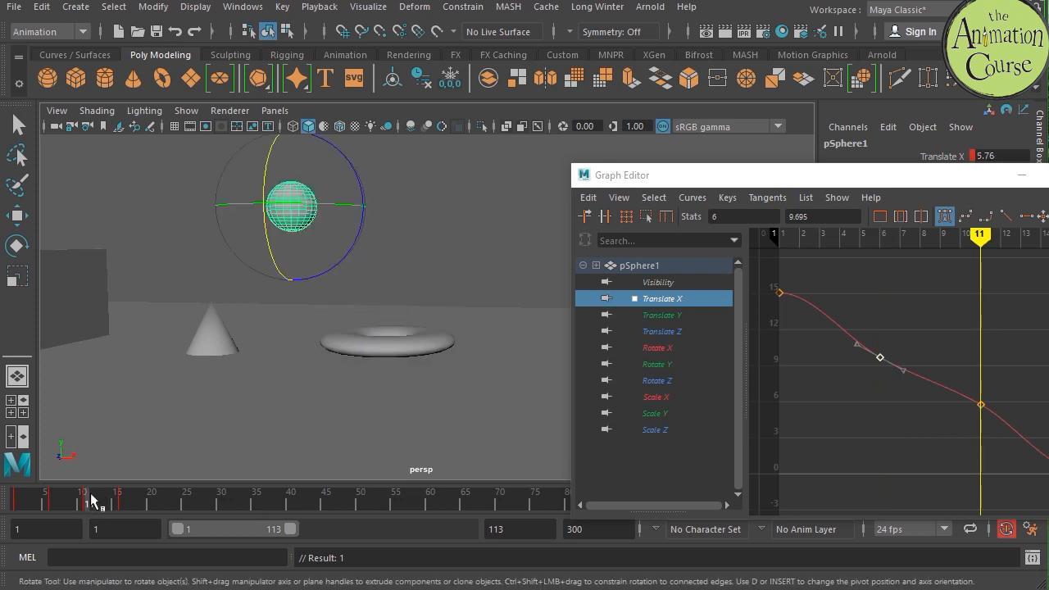
pyautogui.moveTo(967, 363); pyautogui.dragTo(998, 455)
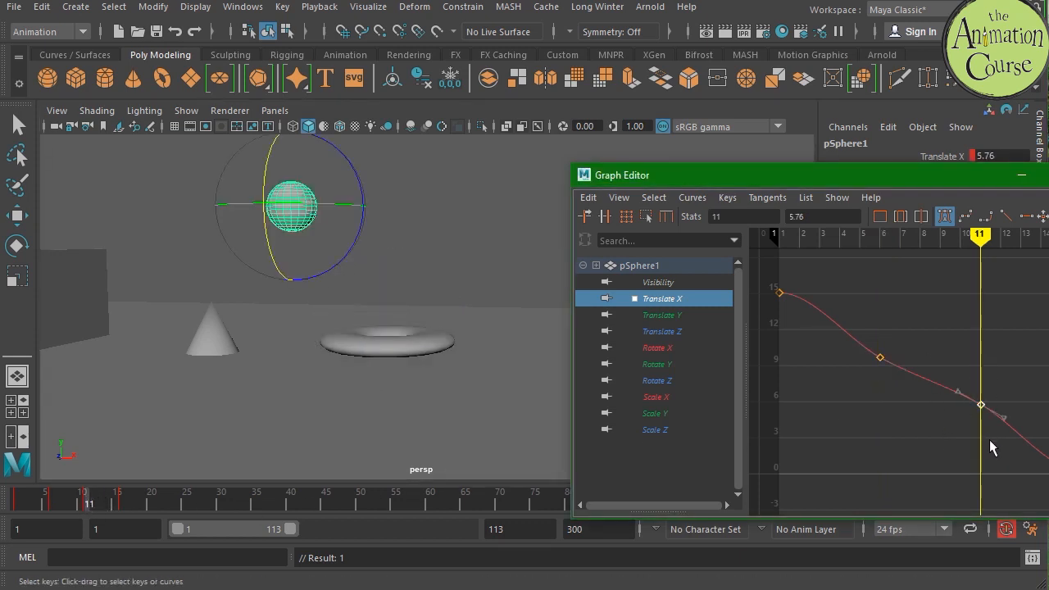
pyautogui.keyDown('shift'); pyautogui.moveTo(990, 441); pyautogui.dragTo(985, 464, button='middle'); pyautogui.keyUp('shift')
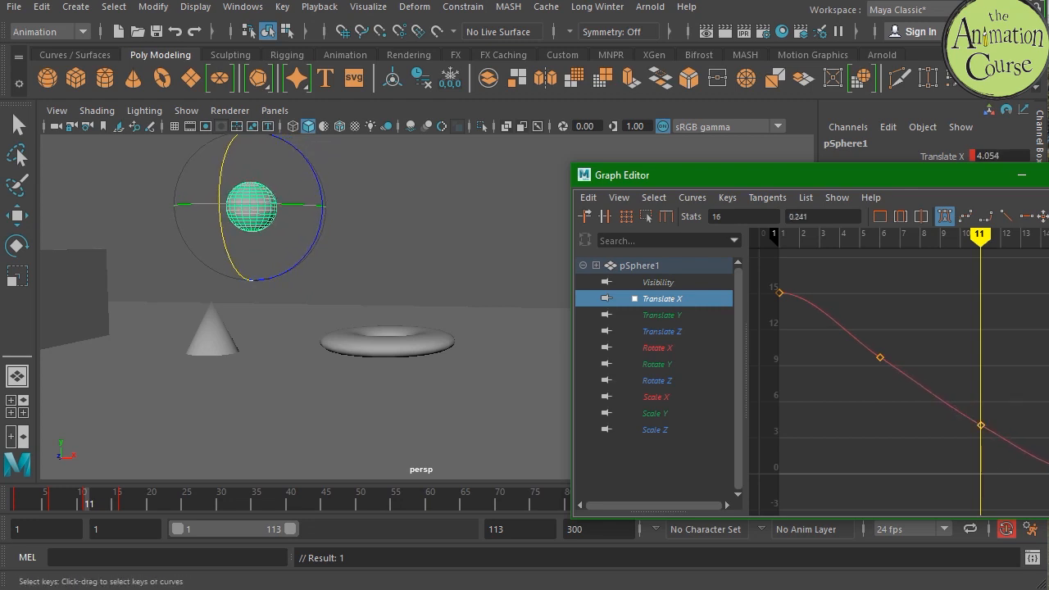
# Step: Straighten the Translate X curve by adjusting the tangents at frames 1 and 6 and moving the frame 11 key to about 4.40
pyautogui.click(1047, 480)
pyautogui.moveTo(799, 270); pyautogui.dragTo(810, 311)
pyautogui.moveTo(810, 322); pyautogui.dragTo(811, 352, button='middle')
pyautogui.moveTo(911, 347)
pyautogui.mouseDown()
pyautogui.moveTo(912, 367)
pyautogui.moveTo(886, 392)
pyautogui.mouseUp()
pyautogui.moveTo(898, 394); pyautogui.dragTo(900, 396, button='middle')
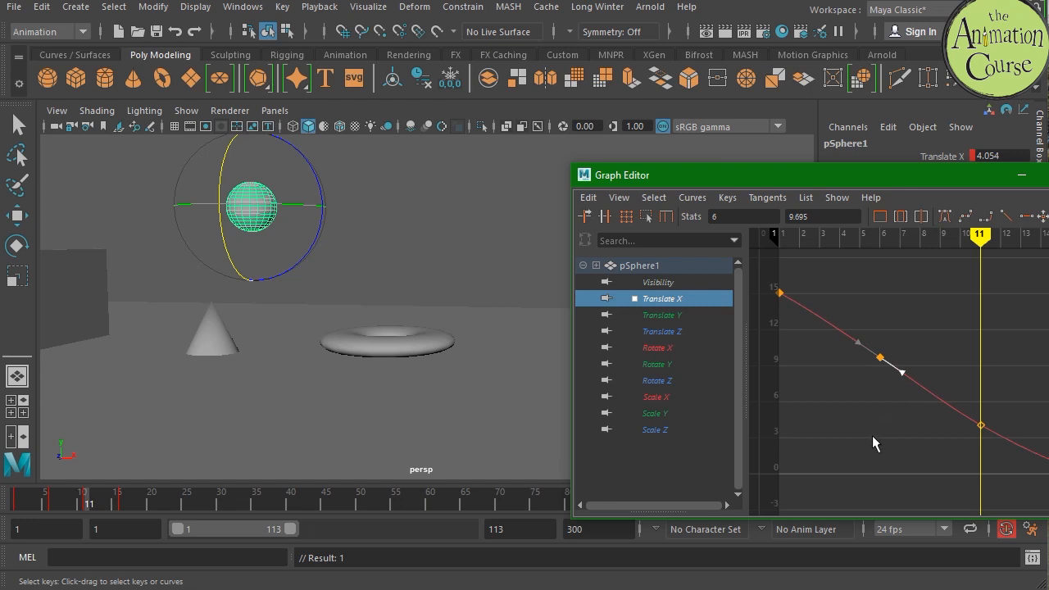
pyautogui.moveTo(972, 392); pyautogui.dragTo(986, 450)
pyautogui.moveTo(985, 451); pyautogui.dragTo(986, 447, button='middle')
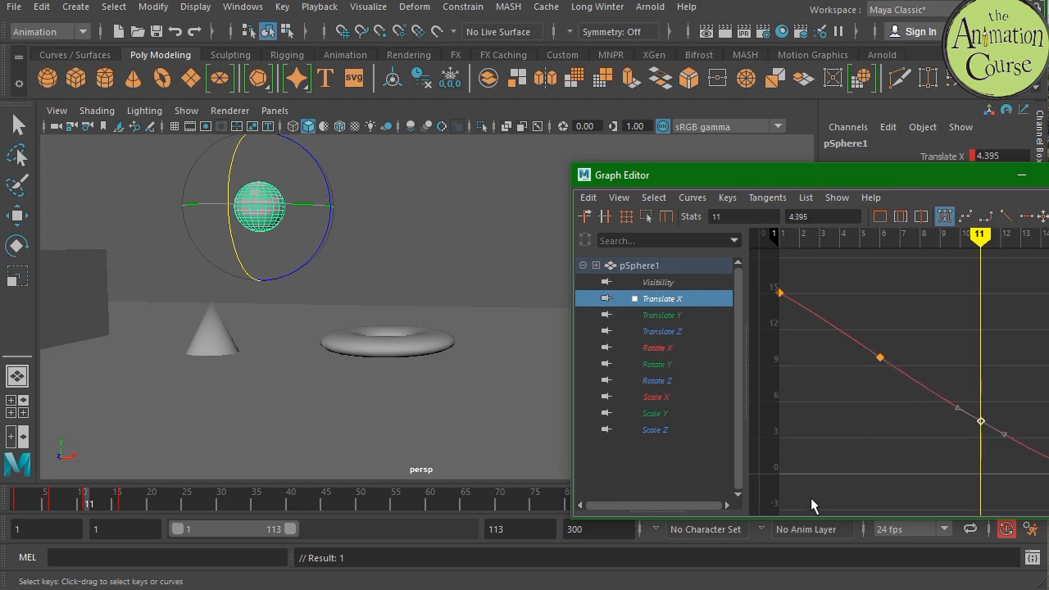
# Step: At frame 6, show the sphere's Rotate X curve and delete its frame 6 key
pyautogui.moveTo(19, 503); pyautogui.dragTo(52, 502)
pyautogui.press('e')
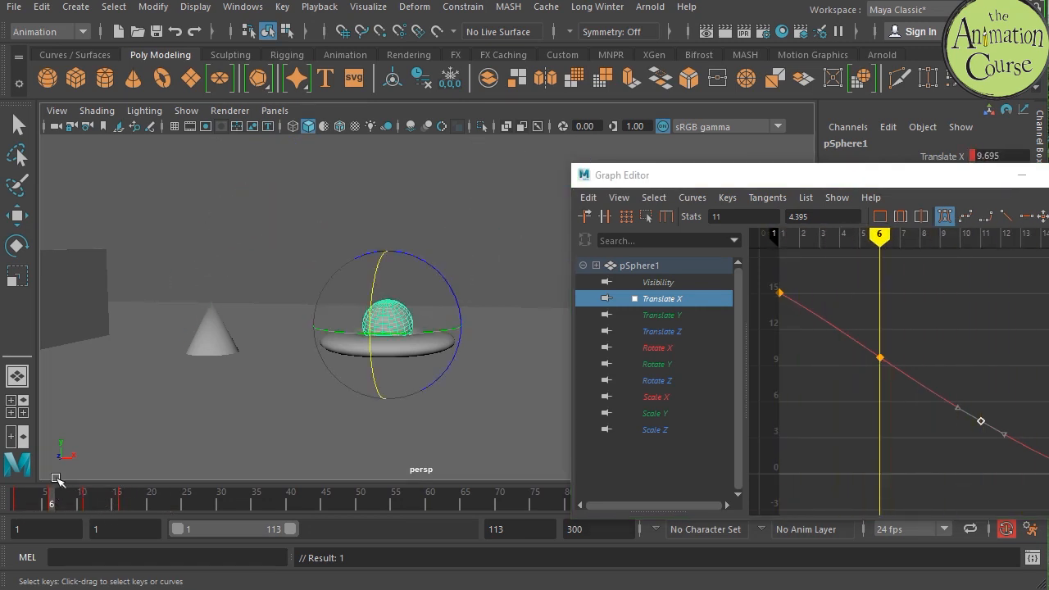
pyautogui.click(658, 349)
pyautogui.moveTo(837, 269); pyautogui.dragTo(916, 371)
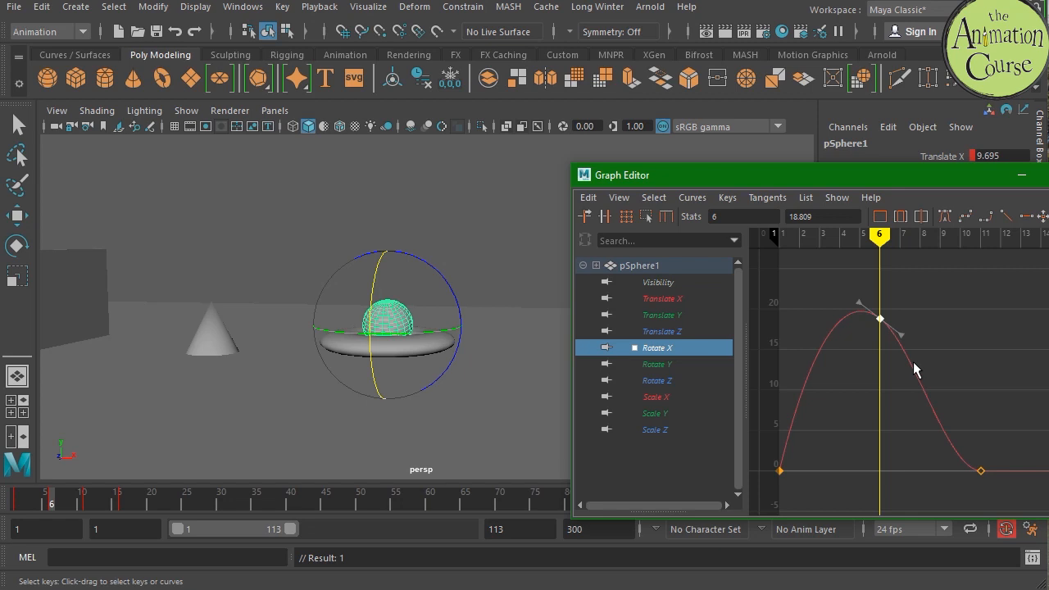
pyautogui.press('Delete')
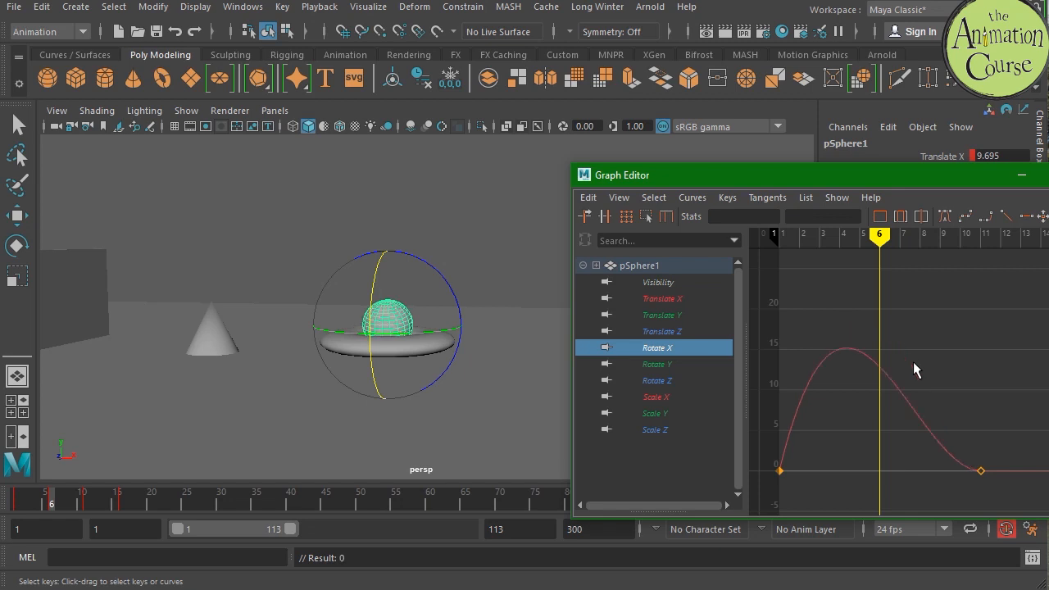
# Step: Flatten the Rotate X curve by giving the frame 1 key flat tangents
pyautogui.moveTo(779, 462); pyautogui.dragTo(776, 457)
pyautogui.moveTo(806, 448)
pyautogui.mouseDown(button='middle')
pyautogui.moveTo(815, 470)
pyautogui.moveTo(817, 451)
pyautogui.mouseUp(button='middle')
pyautogui.moveTo(932, 172); pyautogui.dragTo(718, 158)
pyautogui.moveTo(902, 345); pyautogui.dragTo(1027, 345)
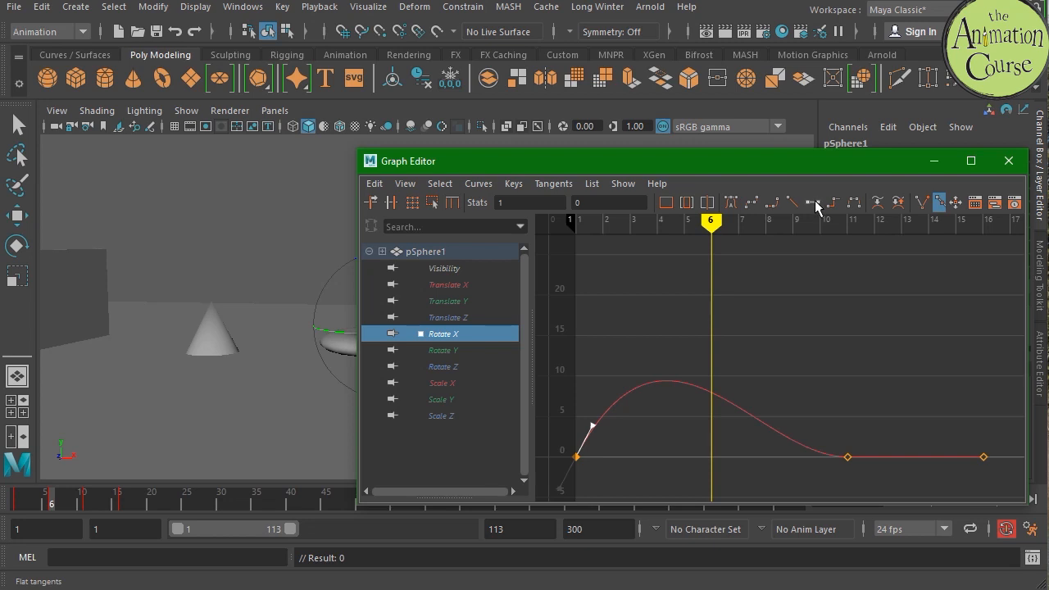
pyautogui.click(812, 203)
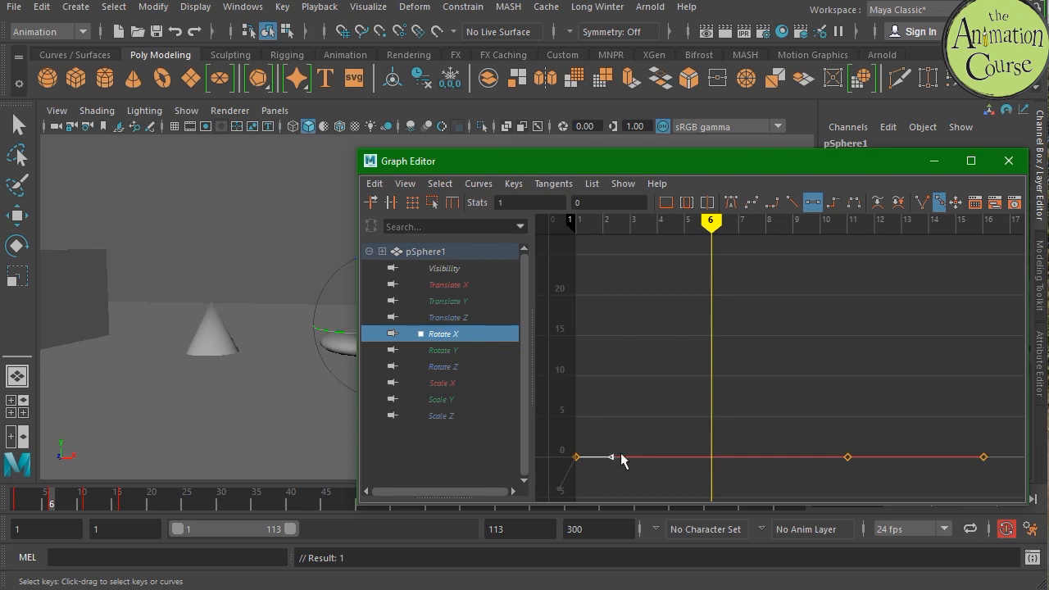
pyautogui.click(576, 457)
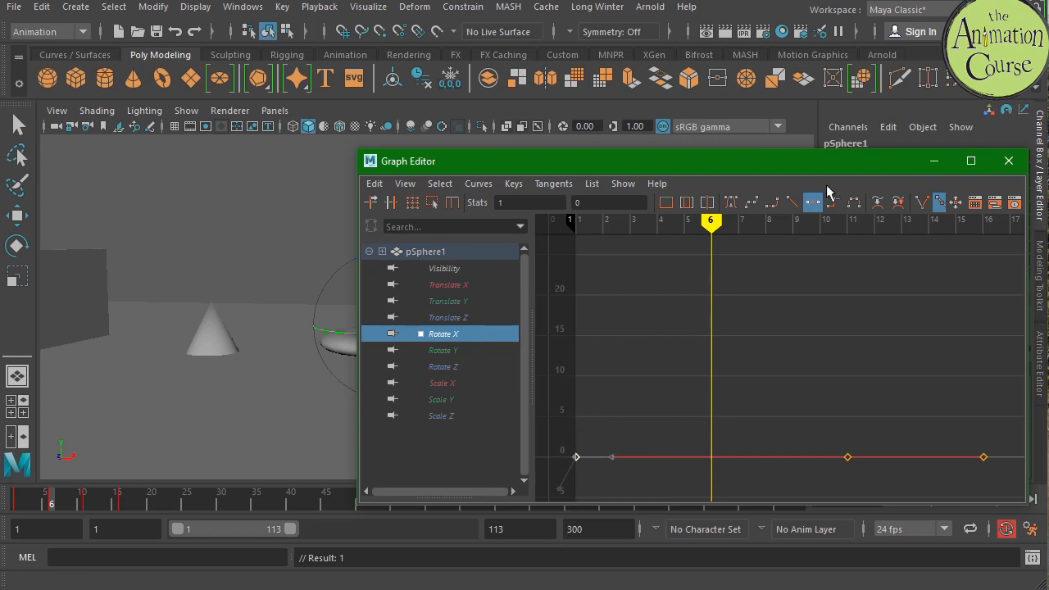
pyautogui.click(809, 204)
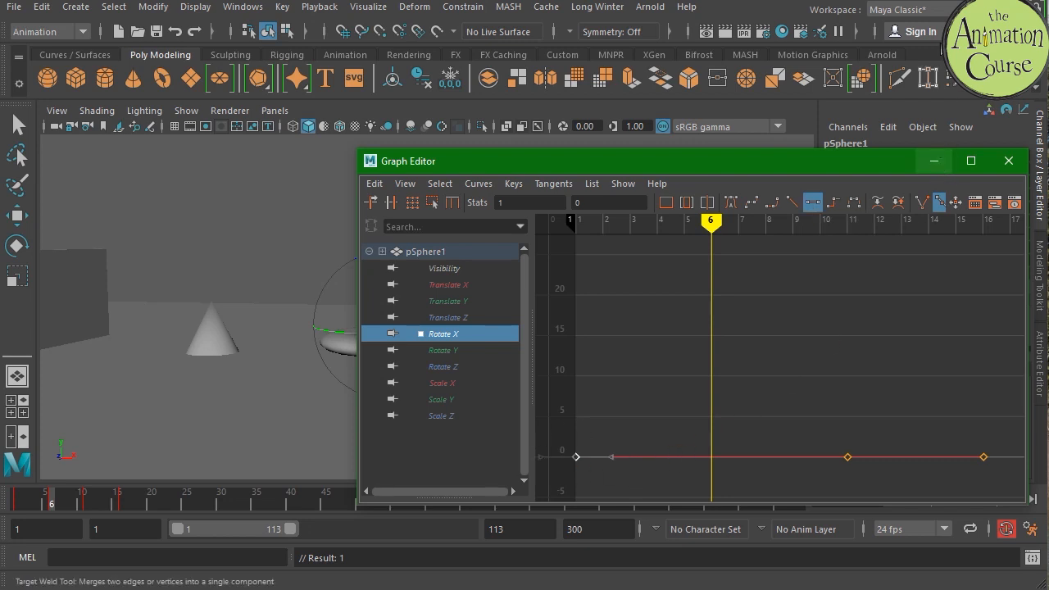
# Step: Check the sphere's motion between frames 1 and 6, play the animation, and minimize the Graph Editor
pyautogui.moveTo(695, 167); pyautogui.dragTo(1048, 192)
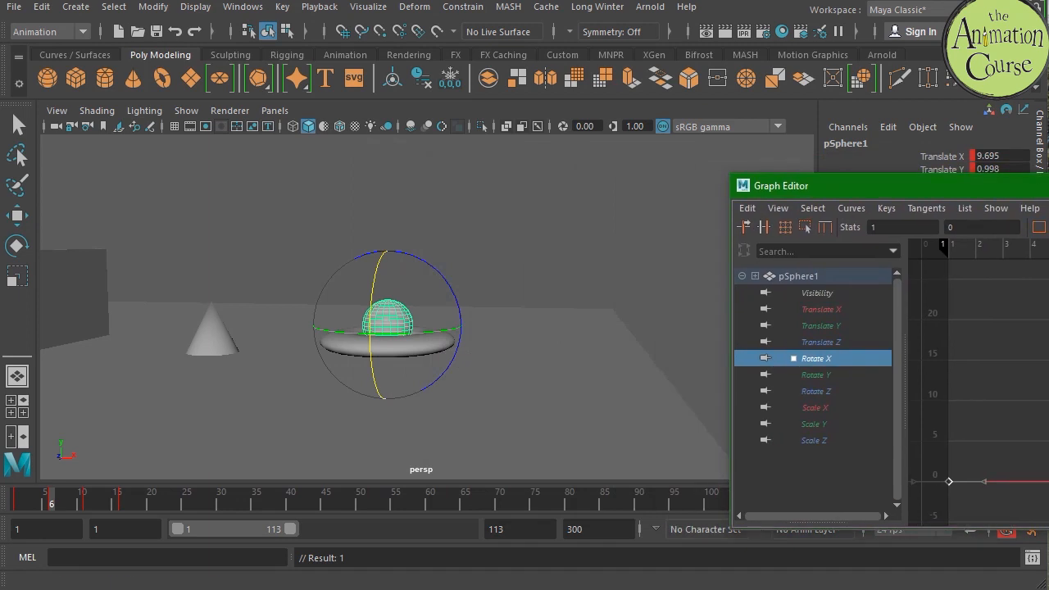
pyautogui.click(18, 500)
pyautogui.moveTo(18, 502)
pyautogui.mouseDown()
pyautogui.moveTo(106, 503)
pyautogui.moveTo(21, 502)
pyautogui.moveTo(51, 498)
pyautogui.mouseUp()
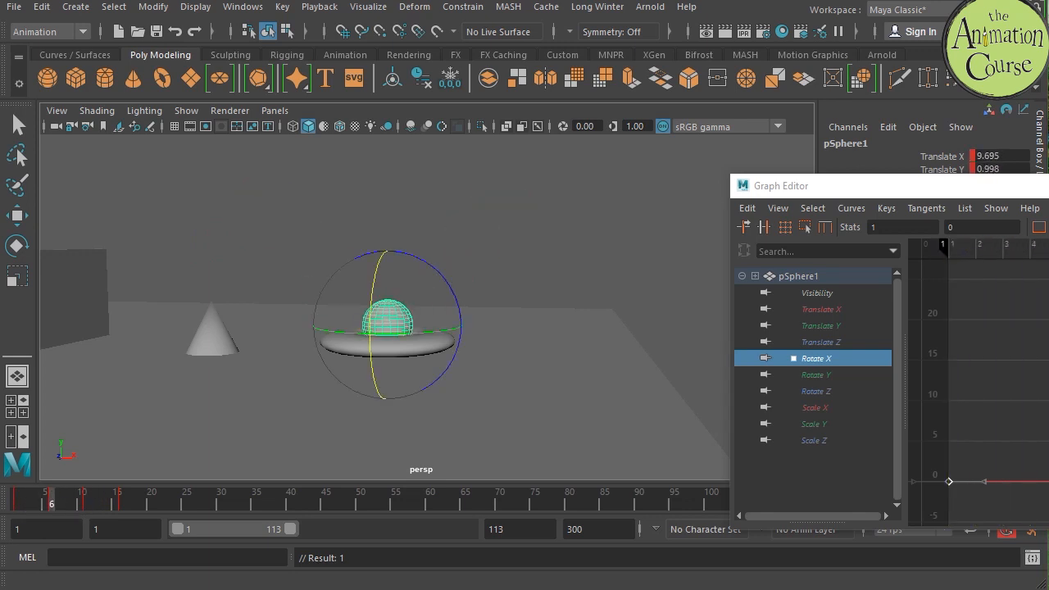
pyautogui.moveTo(23, 501)
pyautogui.mouseDown()
pyautogui.moveTo(137, 501)
pyautogui.moveTo(17, 503)
pyautogui.mouseUp()
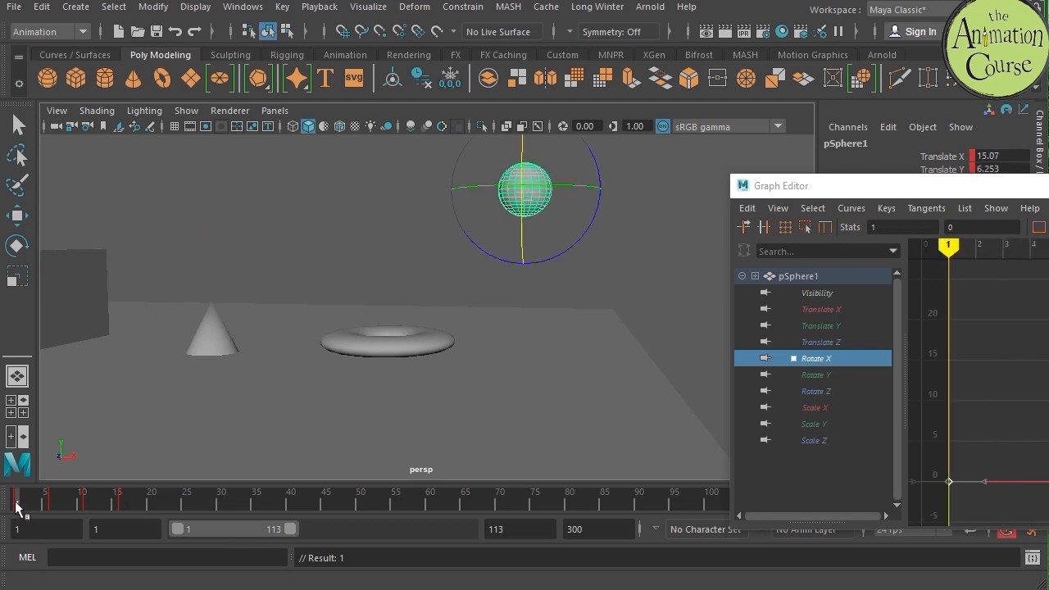
pyautogui.moveTo(902, 186); pyautogui.dragTo(887, 110)
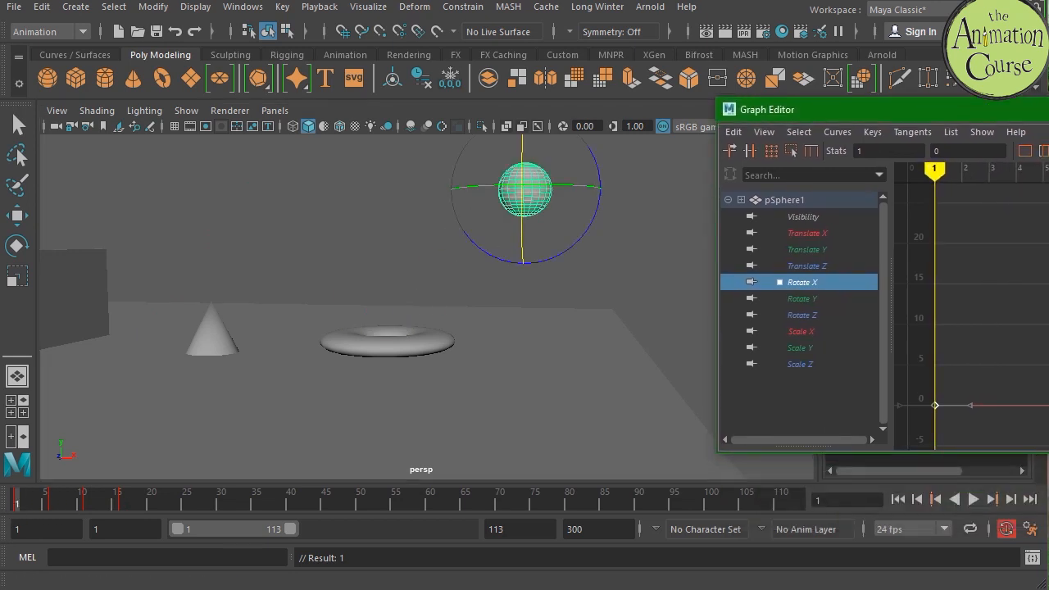
pyautogui.click(973, 500)
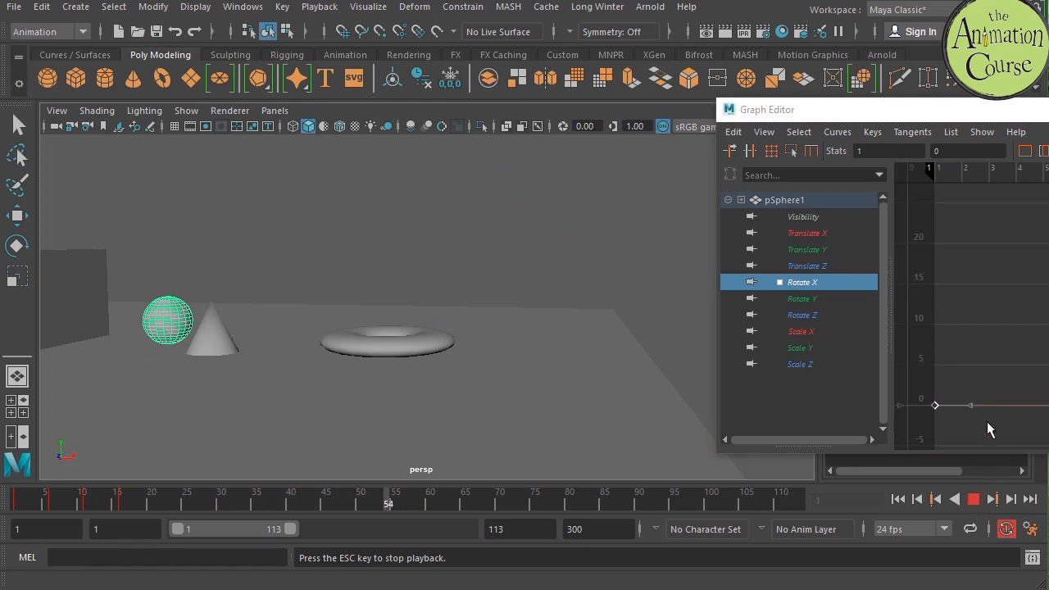
pyautogui.click(974, 499)
pyautogui.moveTo(955, 110); pyautogui.dragTo(684, 112)
pyautogui.click(1019, 113)
# Step: Set the playback speed preference to Play every frame, save it, and play the animation
pyautogui.click(1031, 529)
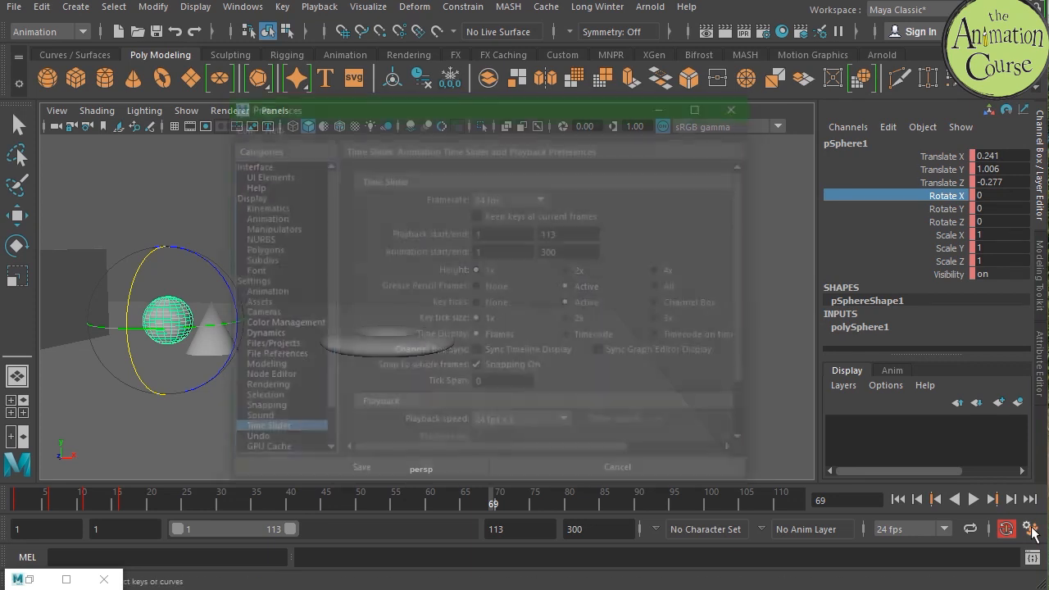
pyautogui.moveTo(565, 105); pyautogui.dragTo(570, 62)
pyautogui.moveTo(763, 445); pyautogui.dragTo(805, 505)
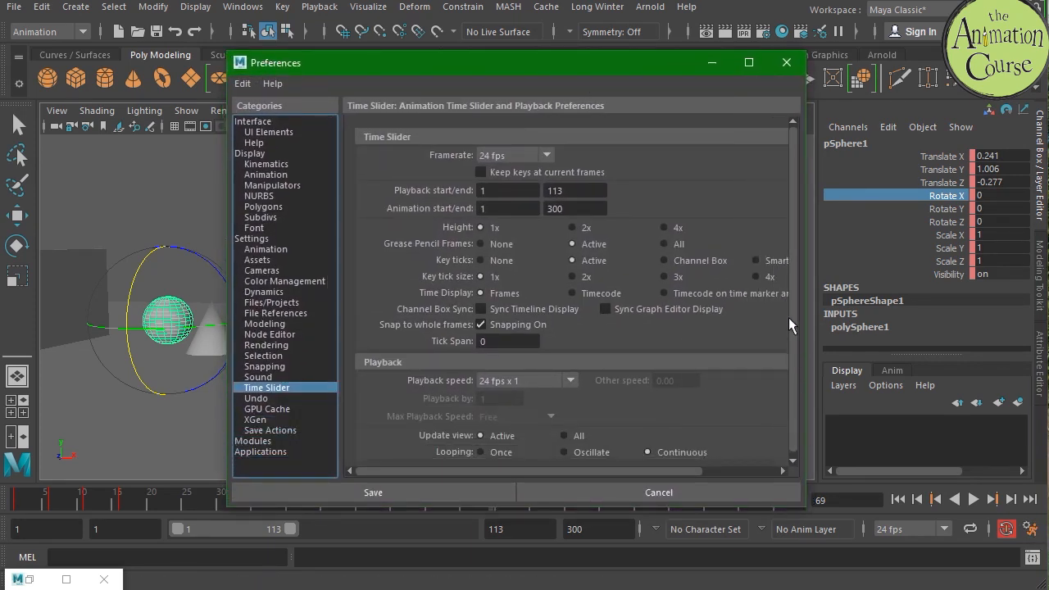
pyautogui.click(571, 382)
pyautogui.click(556, 400)
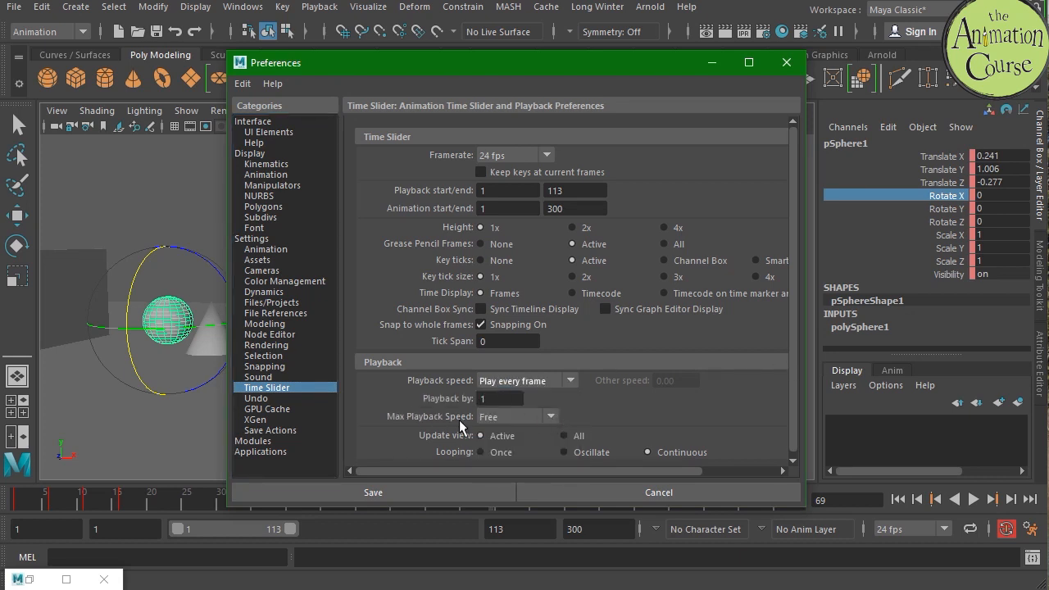
pyautogui.click(405, 492)
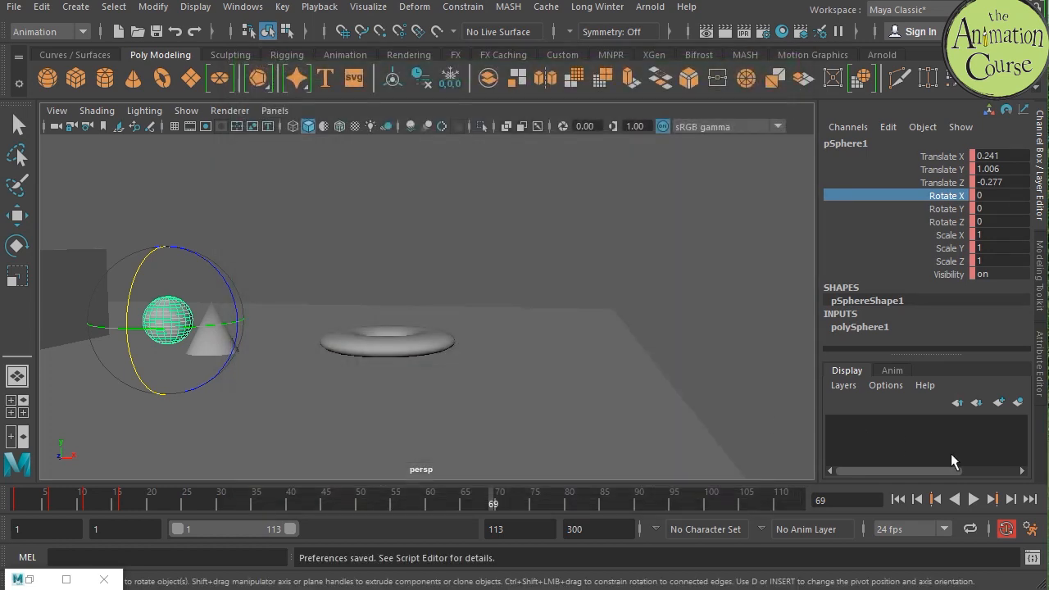
pyautogui.click(974, 499)
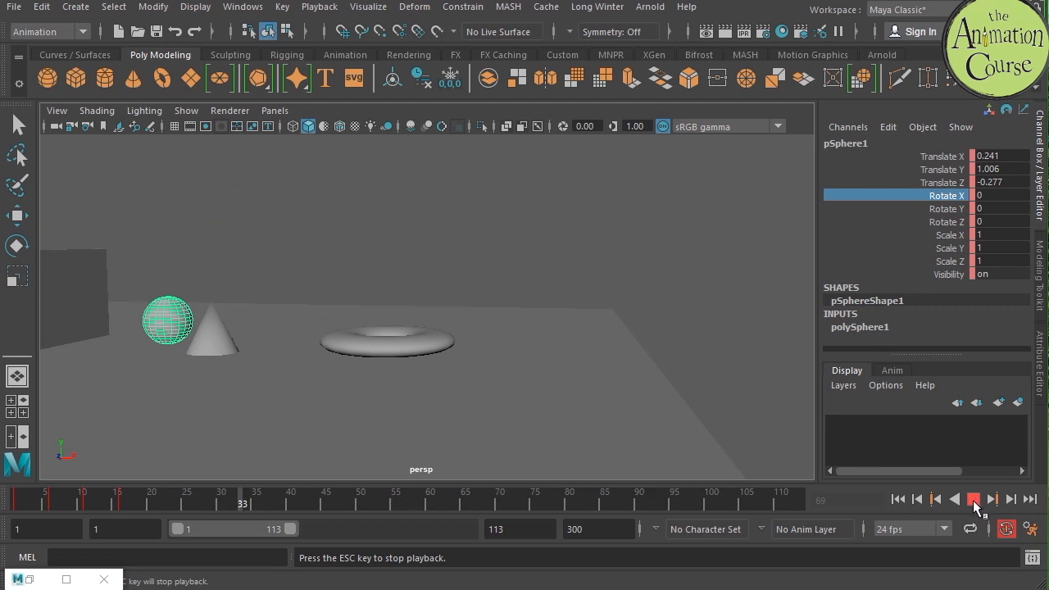
pyautogui.click(974, 499)
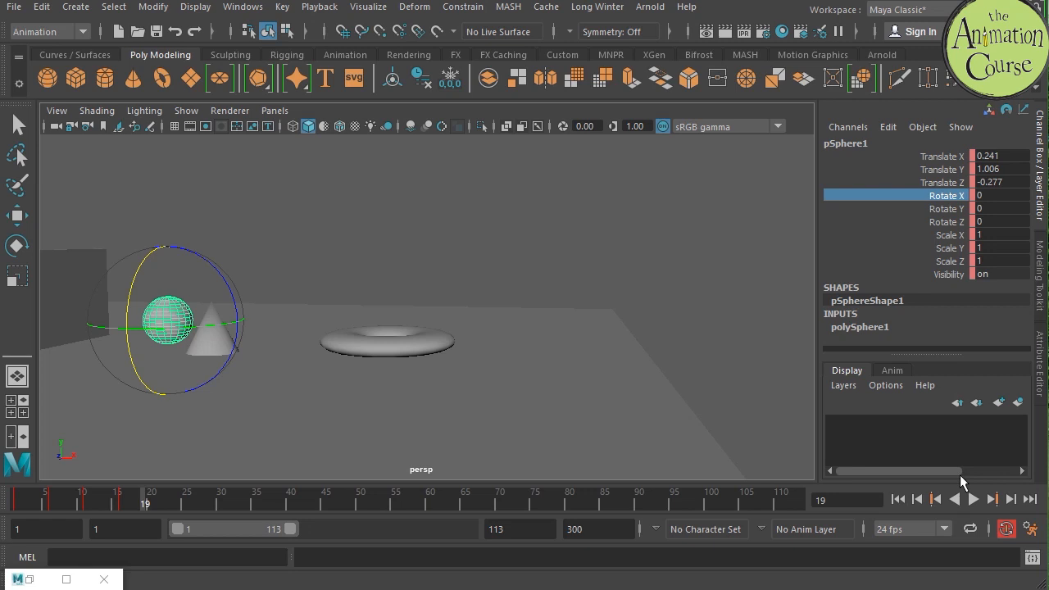
# Step: Set the playback speed preference to 24 fps x 1, adjust the maximum playback speed, and save the preferences
pyautogui.click(1032, 529)
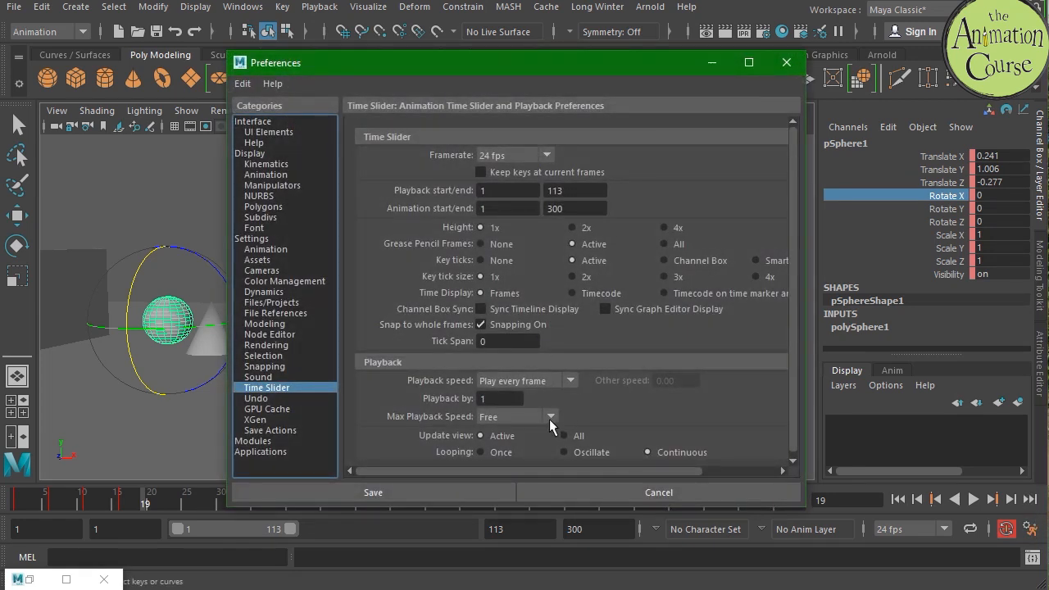
pyautogui.click(550, 419)
pyautogui.click(530, 450)
pyautogui.click(559, 380)
pyautogui.click(555, 414)
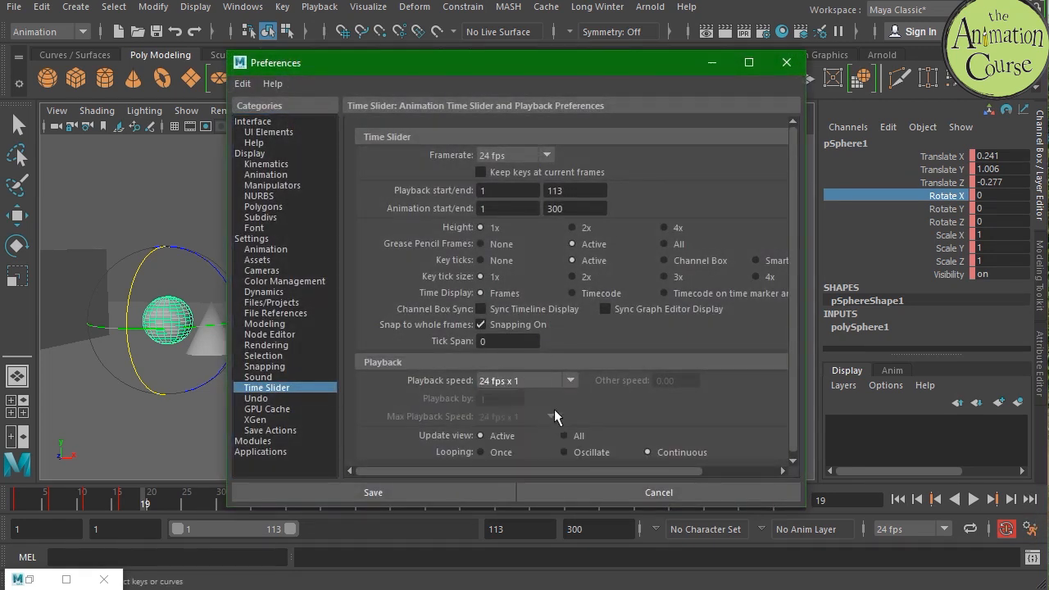
pyautogui.click(405, 492)
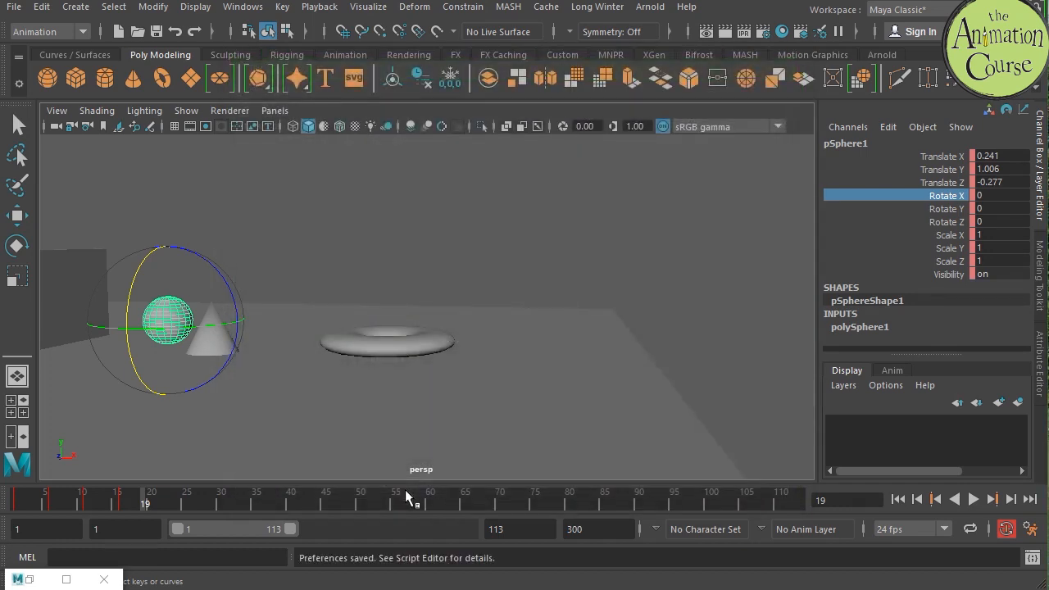
# Step: Play the animation, shorten the playback range to end at frame 25, and stop playback
pyautogui.click(975, 500)
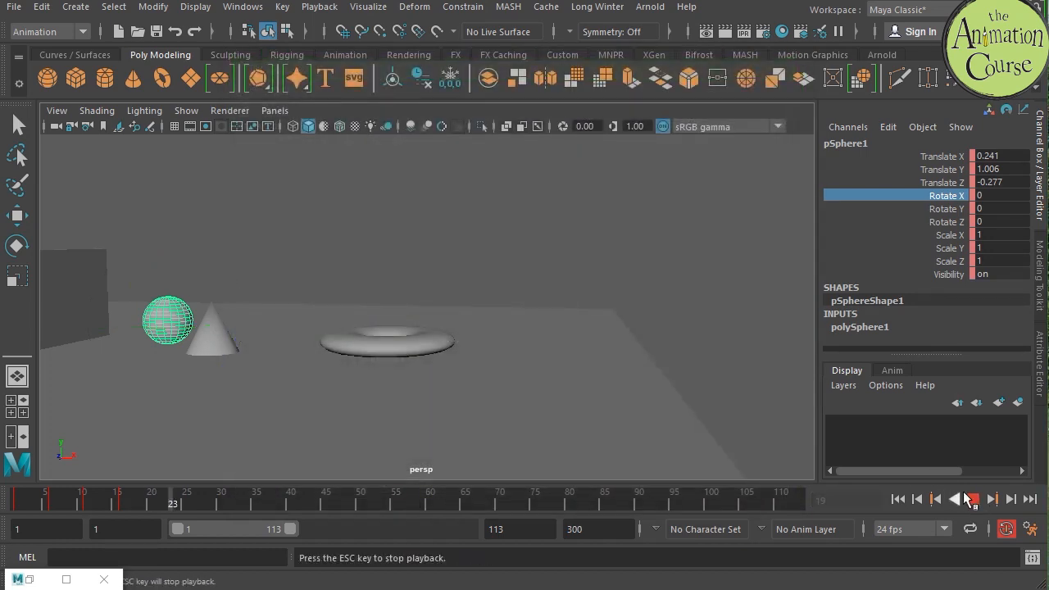
pyautogui.moveTo(293, 533); pyautogui.dragTo(204, 531)
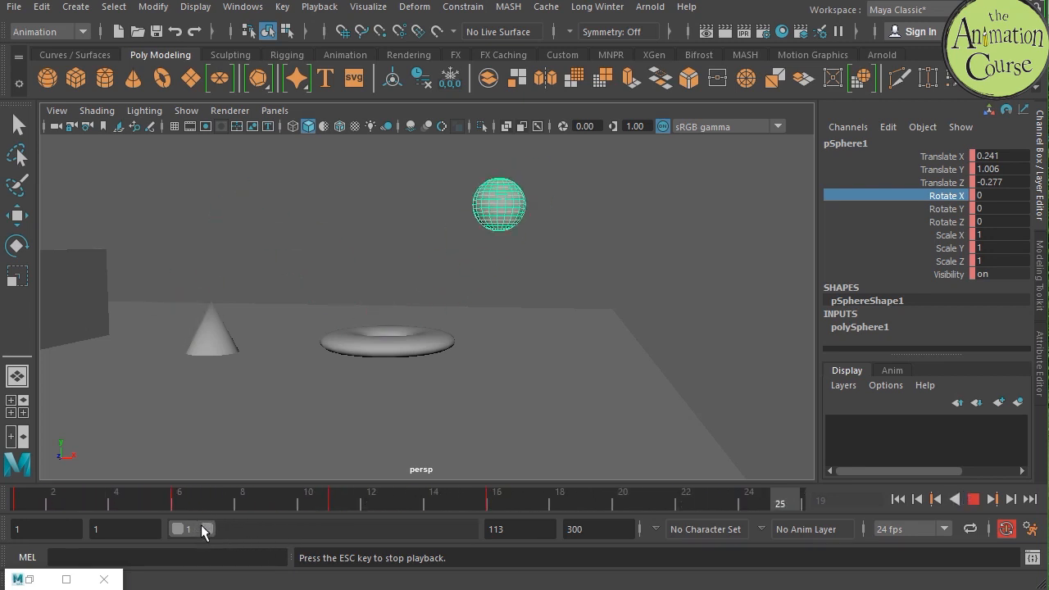
pyautogui.click(973, 500)
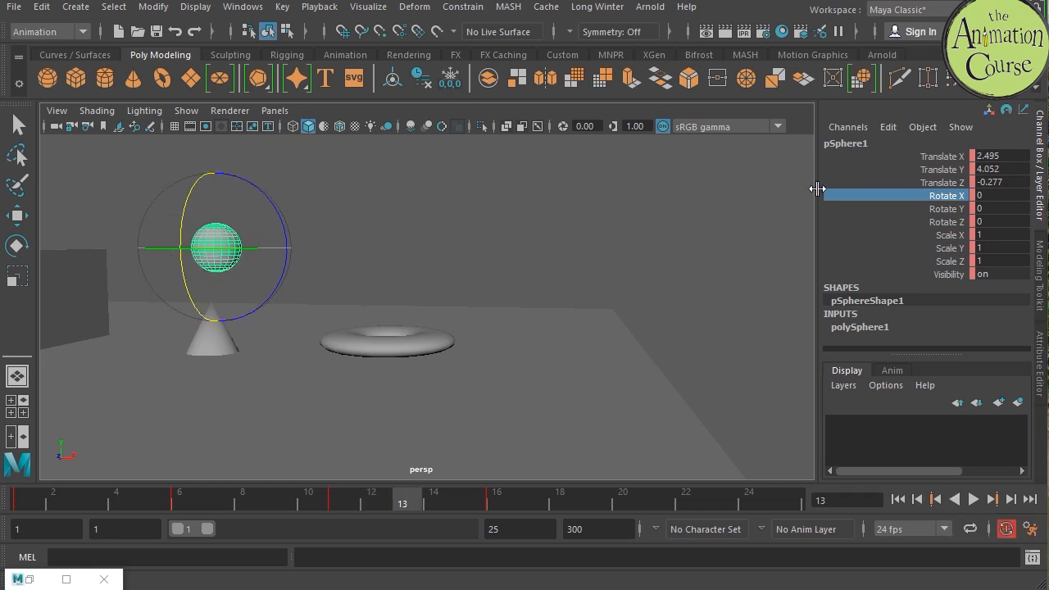
pyautogui.hotkey('alt', '.')
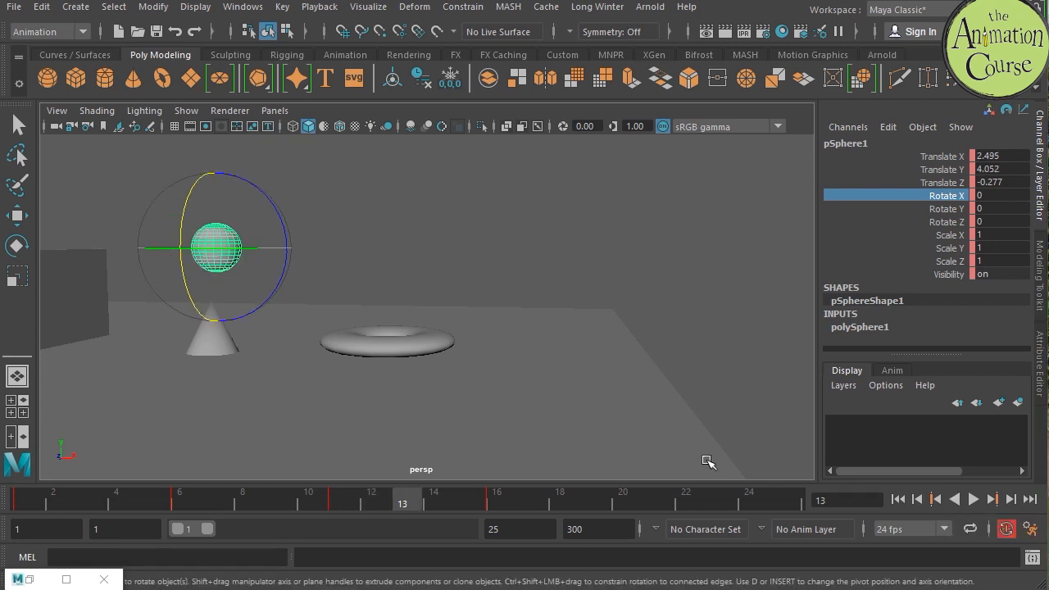
# Step: With the current time on frame 19, raise the wall cube beyond the cone to a Translate Y of about 3.58
pyautogui.moveTo(497, 508); pyautogui.dragTo(591, 498)
pyautogui.press('e')
pyautogui.keyDown('alt'); pyautogui.moveTo(437, 371); pyautogui.dragTo(265, 328); pyautogui.keyUp('alt')
pyautogui.click(223, 271)
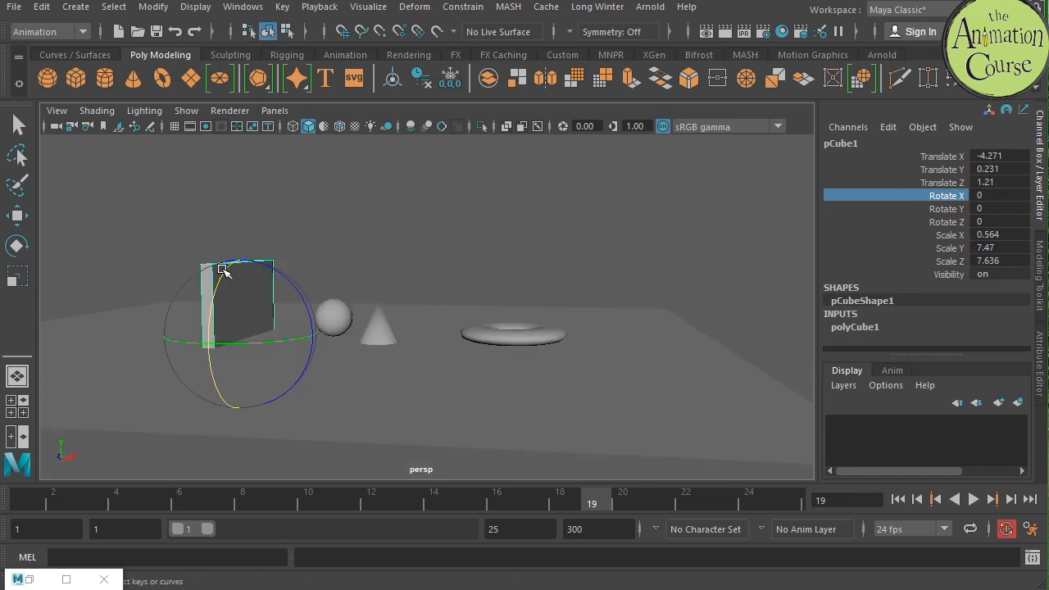
pyautogui.press('w')
pyautogui.moveTo(241, 246); pyautogui.dragTo(246, 182)
pyautogui.keyDown('alt'); pyautogui.moveTo(380, 278); pyautogui.dragTo(409, 275); pyautogui.keyUp('alt')
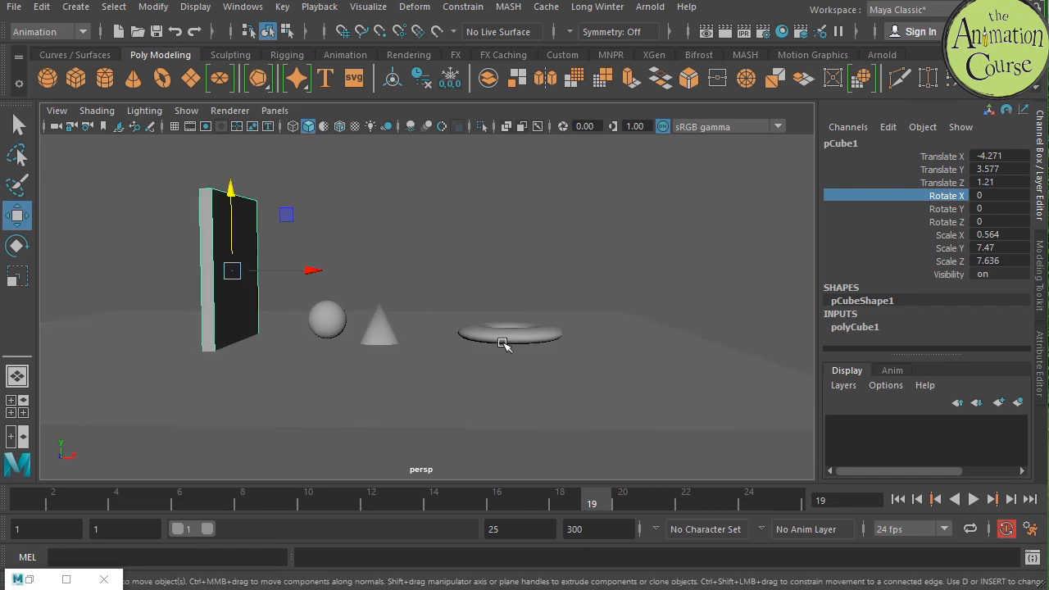
# Step: Select only the sphere and extend the playback range to end at frame 39
pyautogui.click(328, 321)
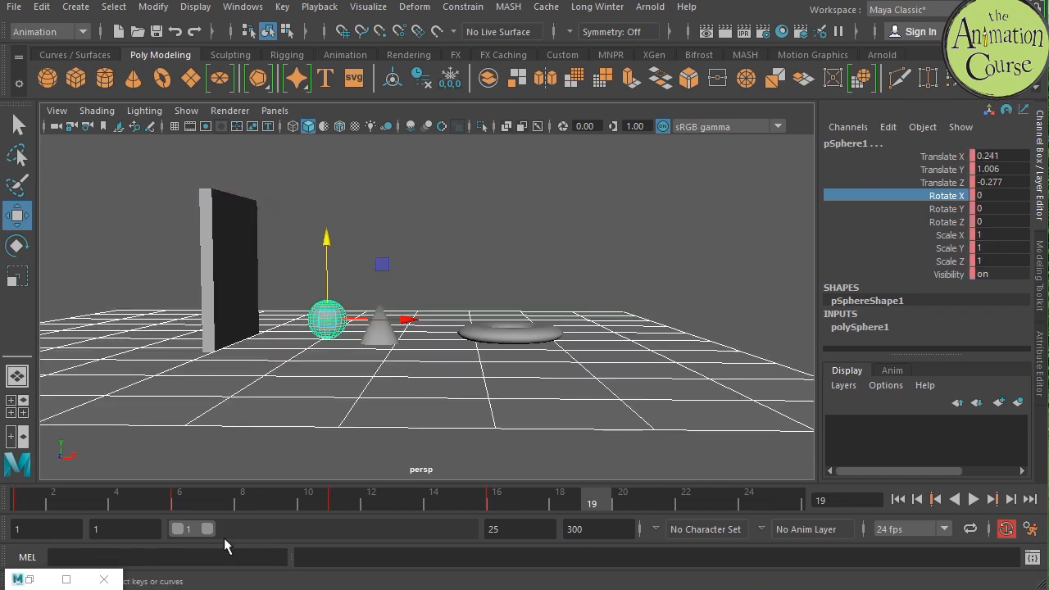
pyautogui.click(331, 295)
pyautogui.click(333, 308)
pyautogui.moveTo(210, 527); pyautogui.dragTo(221, 529)
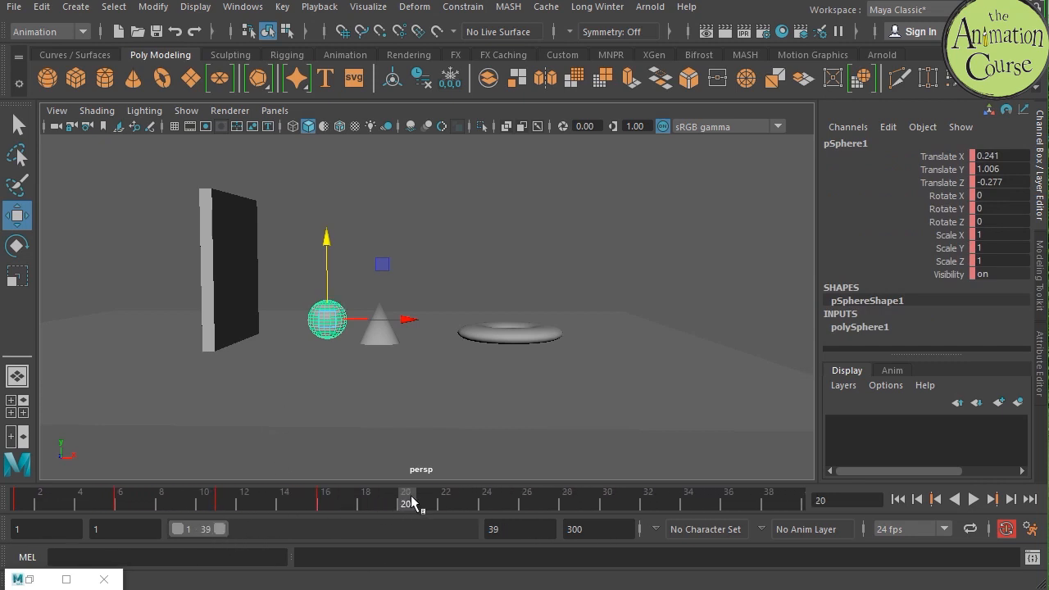
# Step: Restore the Graph Editor, move it clear of the wall and cone, and play the sphere's animation briefly
pyautogui.click(31, 579)
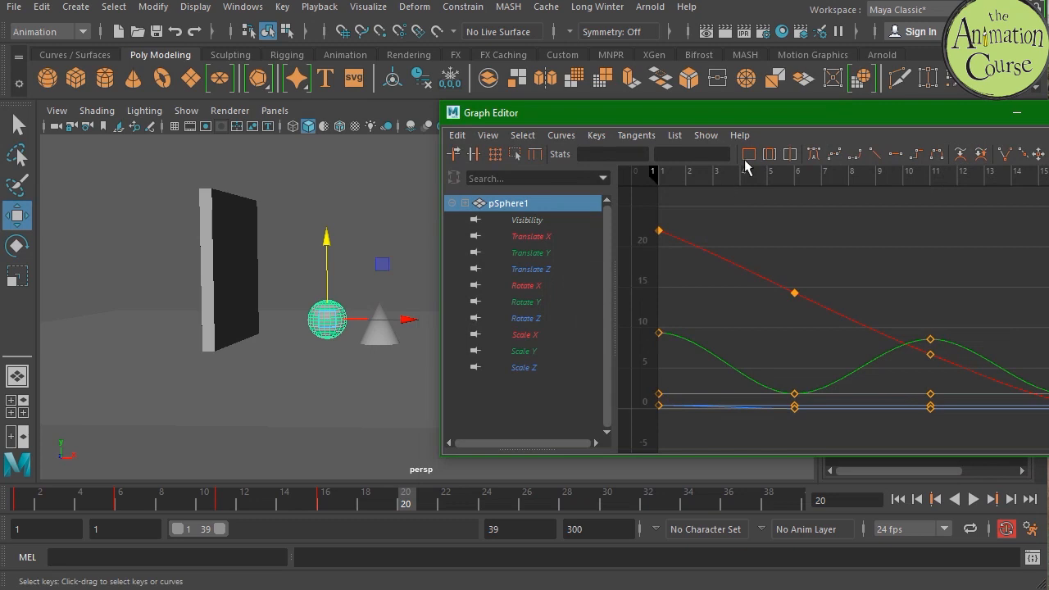
pyautogui.moveTo(796, 119); pyautogui.dragTo(852, 137)
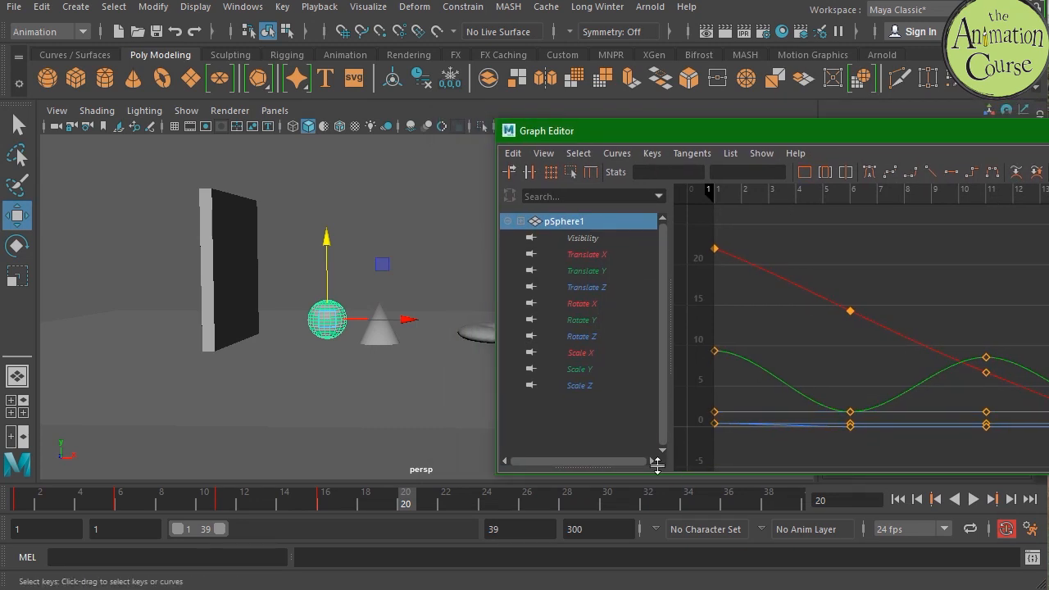
pyautogui.click(317, 508)
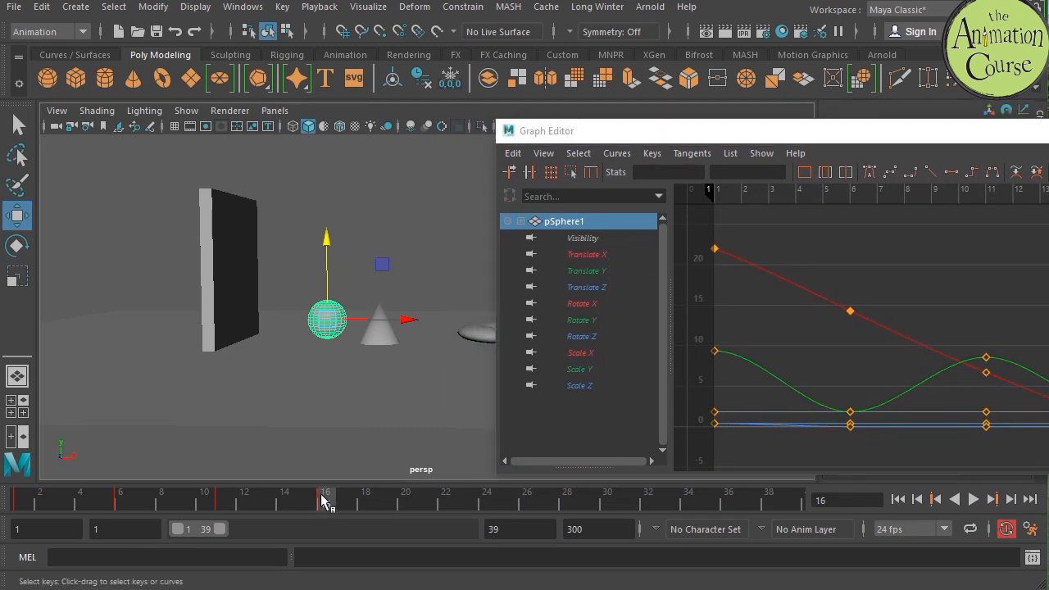
pyautogui.keyDown('alt'); pyautogui.moveTo(395, 396); pyautogui.dragTo(396, 394); pyautogui.keyUp('alt')
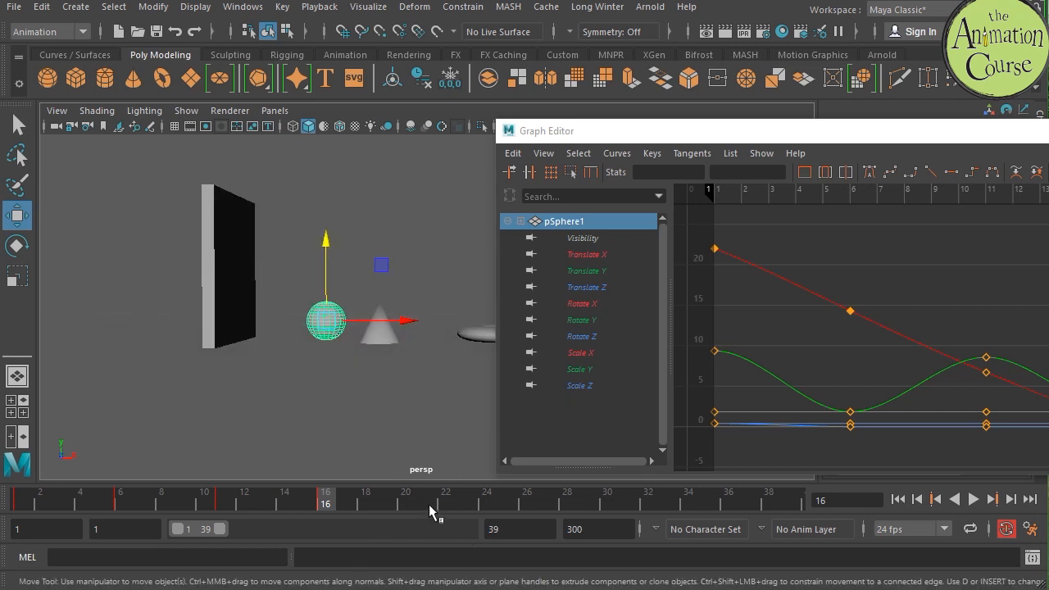
pyautogui.moveTo(437, 506); pyautogui.dragTo(446, 506)
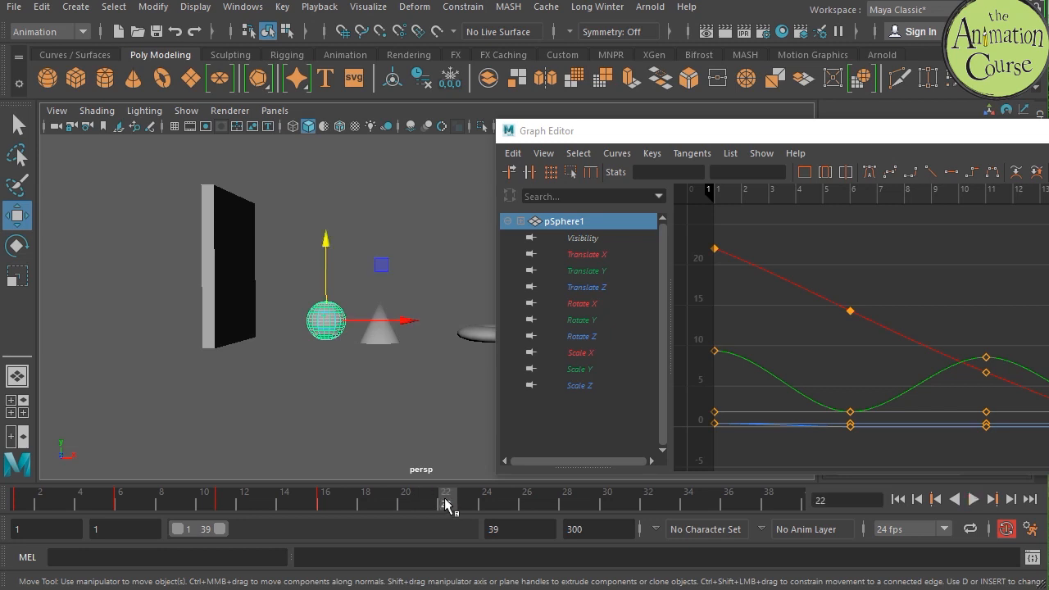
pyautogui.hotkey('alt', 'v')
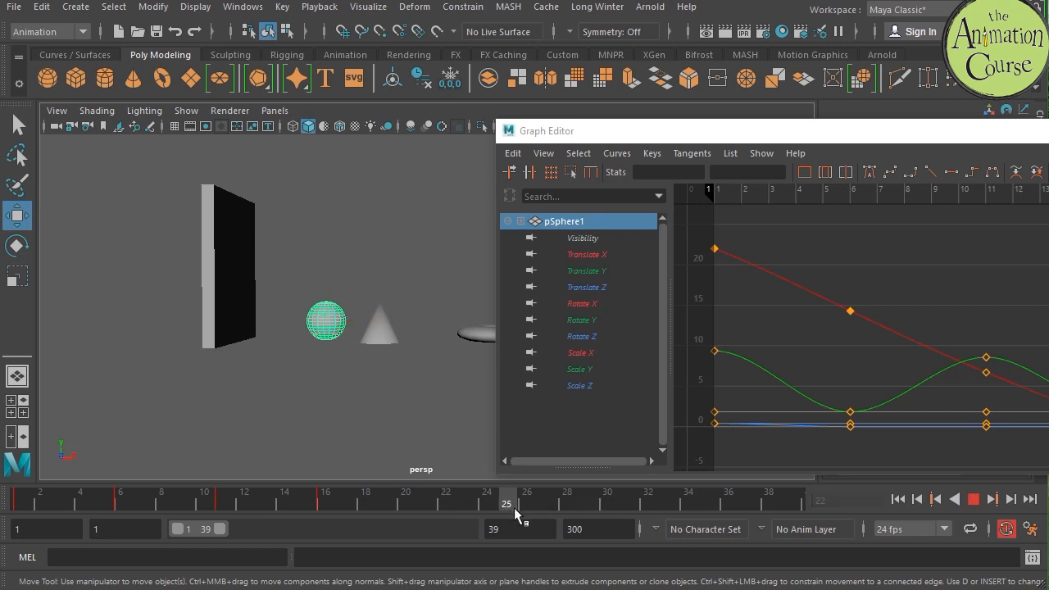
pyautogui.hotkey('alt', 'v')
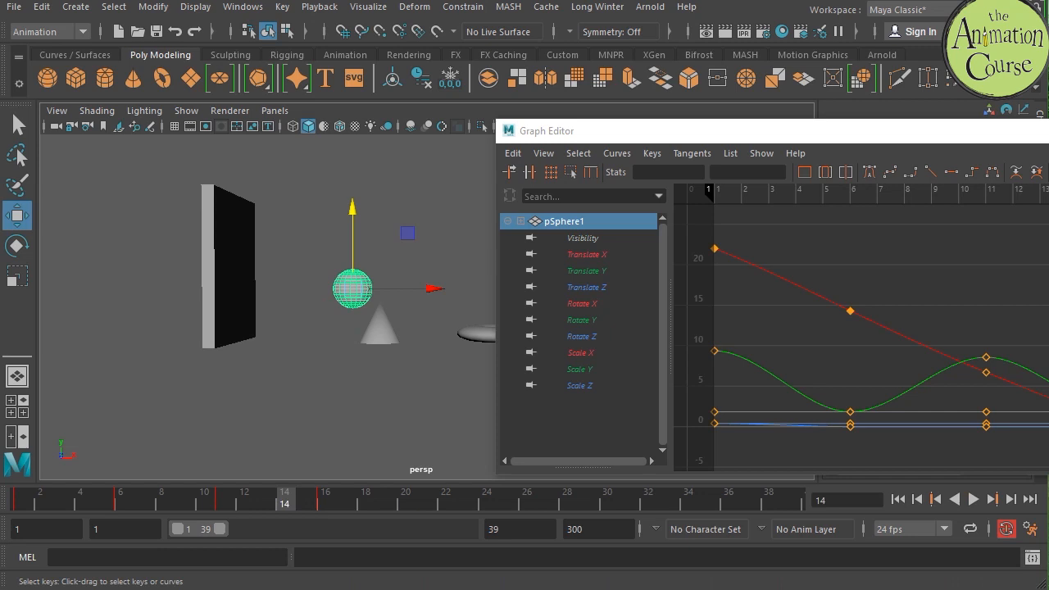
# Step: At frame 21, key the sphere against the wall at Translate X about -2.93 and Translate Y about 5.57, with auto tangents on the Translate Y key
pyautogui.moveTo(1041, 354); pyautogui.dragTo(1048, 354)
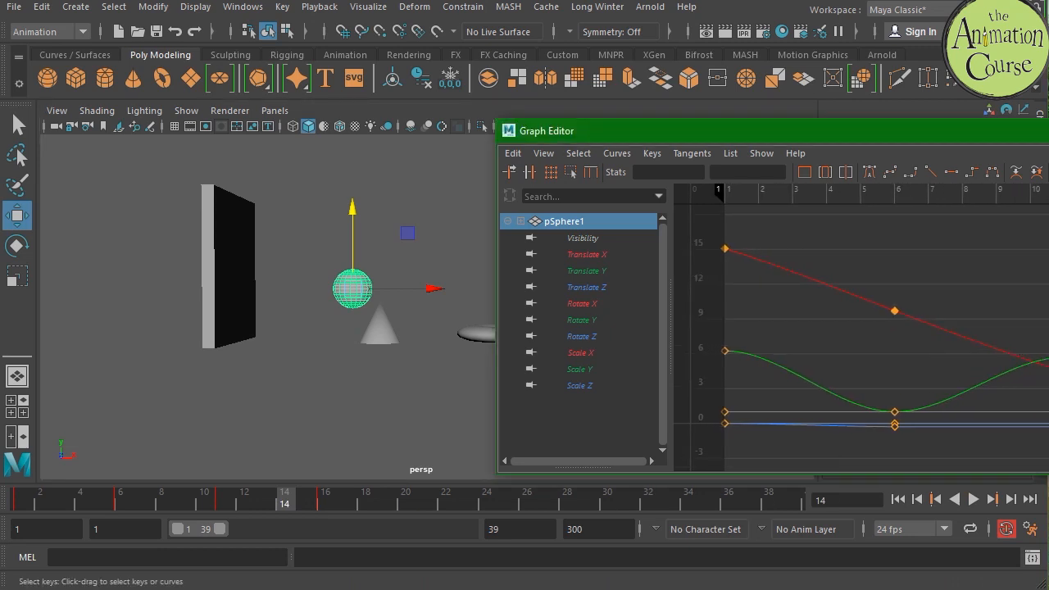
pyautogui.scroll(-10, 946, 317)
pyautogui.keyDown('alt'); pyautogui.moveTo(910, 335); pyautogui.dragTo(889, 331, button='middle'); pyautogui.keyUp('alt')
pyautogui.scroll(5, 809, 330)
pyautogui.scroll(-1, 809, 330)
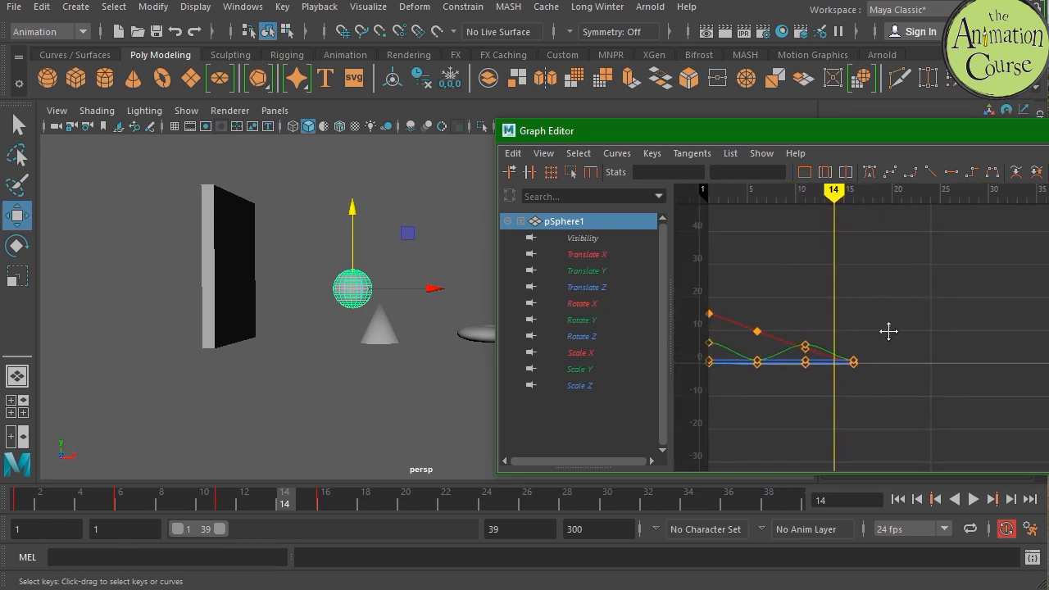
pyautogui.moveTo(347, 506); pyautogui.dragTo(423, 498)
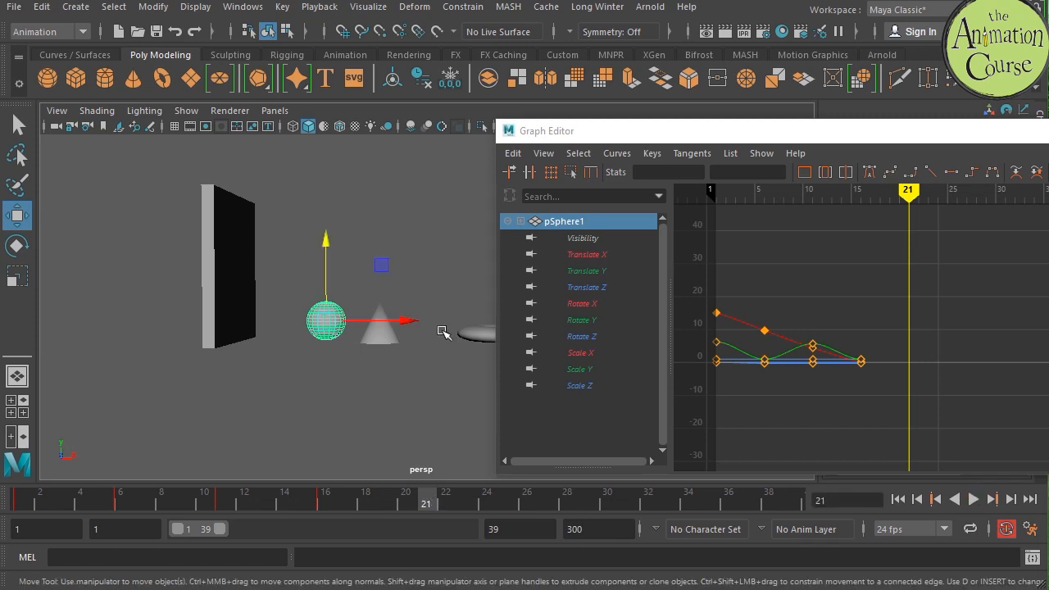
pyautogui.moveTo(326, 238); pyautogui.dragTo(343, 202)
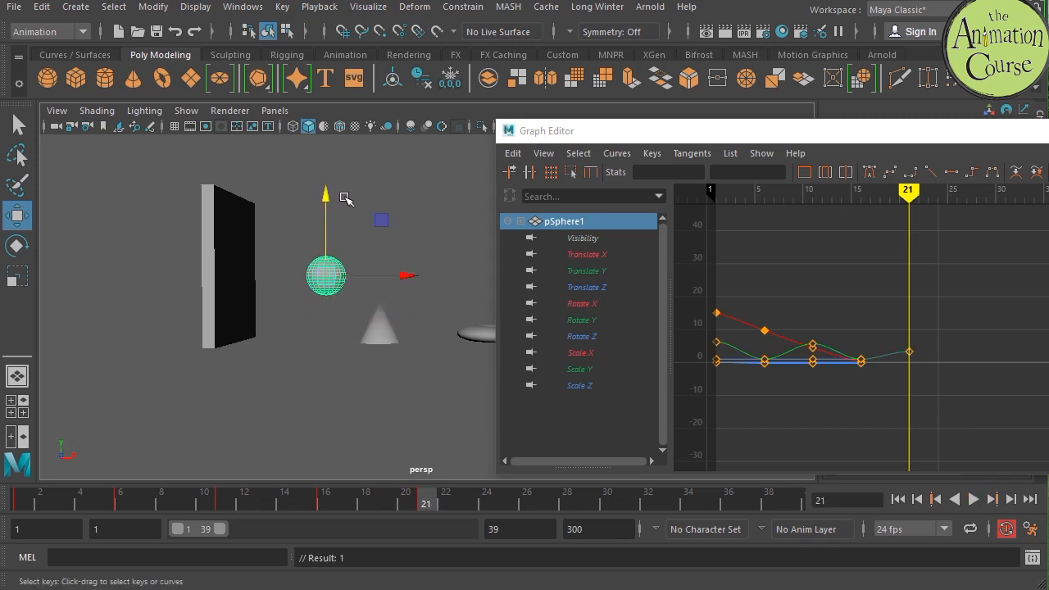
pyautogui.click(343, 201)
pyautogui.click(332, 269)
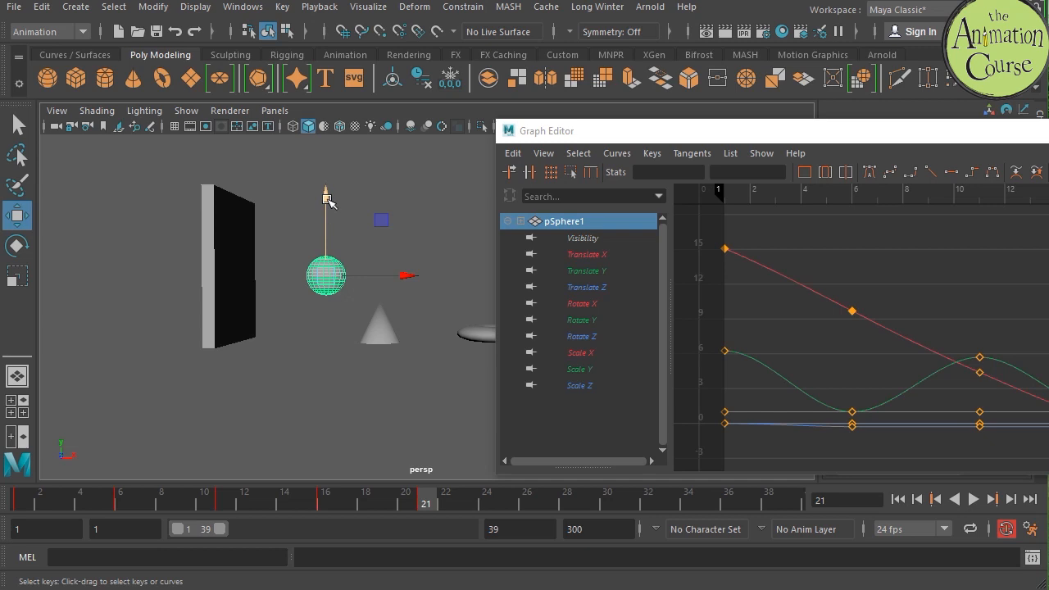
pyautogui.moveTo(327, 200); pyautogui.dragTo(328, 156)
pyautogui.moveTo(408, 230); pyautogui.dragTo(351, 235)
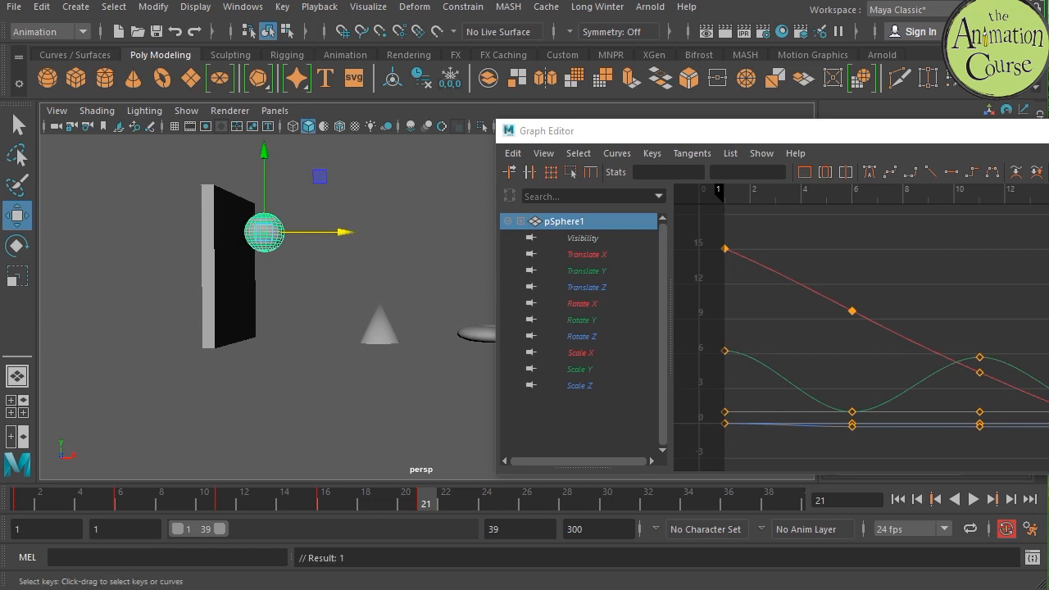
pyautogui.click(1014, 388)
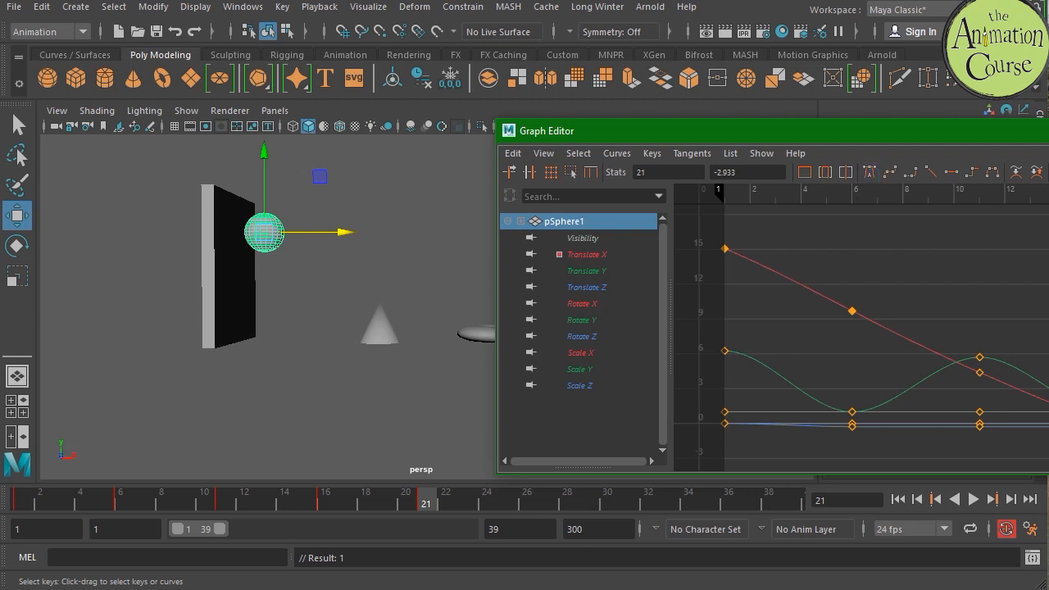
pyautogui.click(869, 172)
# Step: At frame 27, key the sphere away from the wall and down at ground level, between the wall and the cone
pyautogui.click(557, 510)
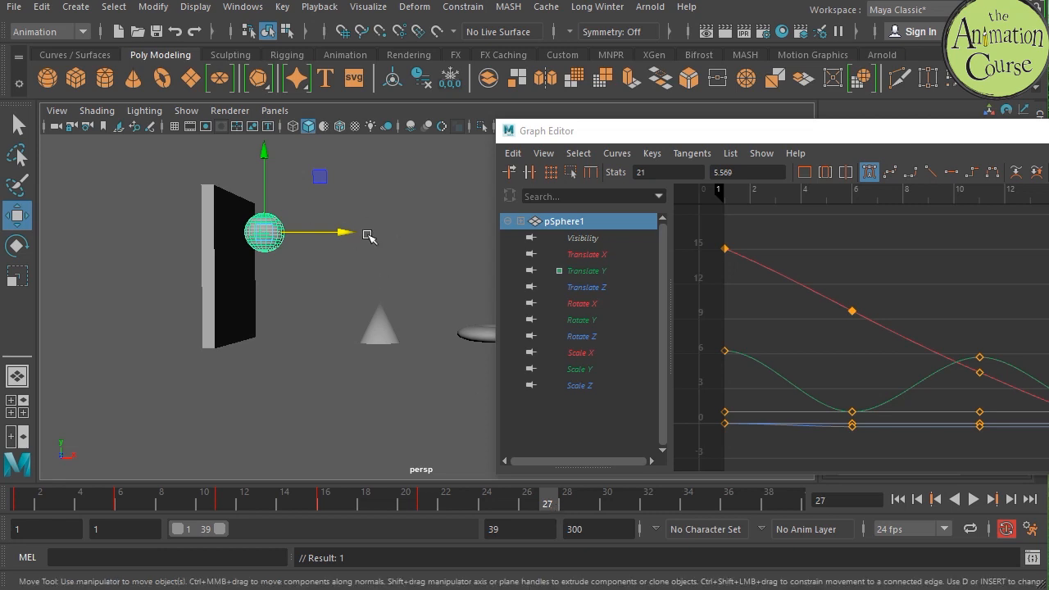
pyautogui.moveTo(342, 236); pyautogui.dragTo(382, 236)
pyautogui.moveTo(307, 180); pyautogui.dragTo(311, 269)
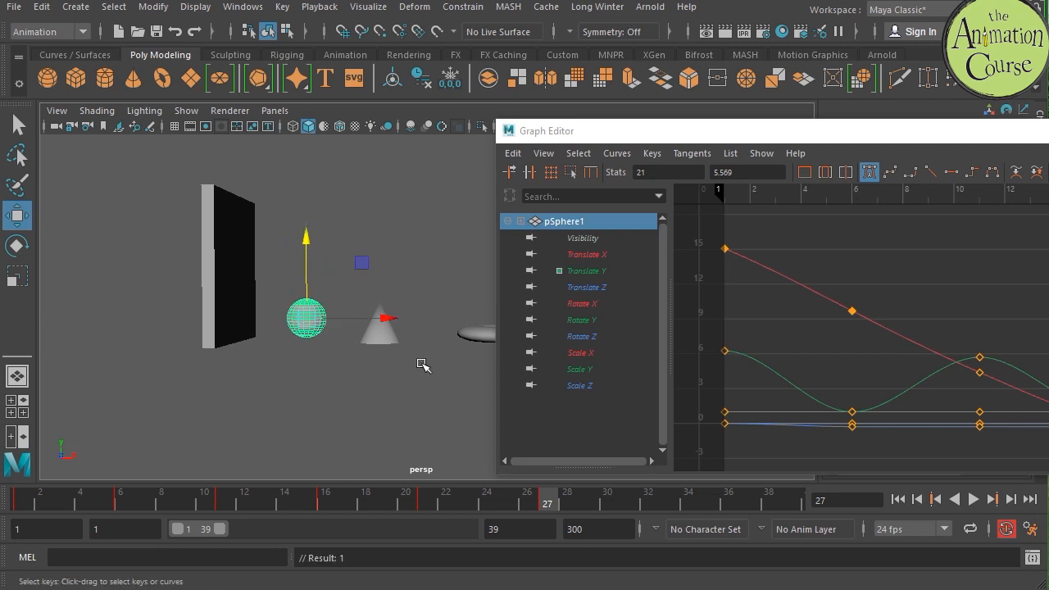
# Step: At frame 31, key the sphere in mid-air directly above the cone
pyautogui.keyDown('alt'); pyautogui.moveTo(1016, 402); pyautogui.dragTo(979, 344, button='middle'); pyautogui.keyUp('alt')
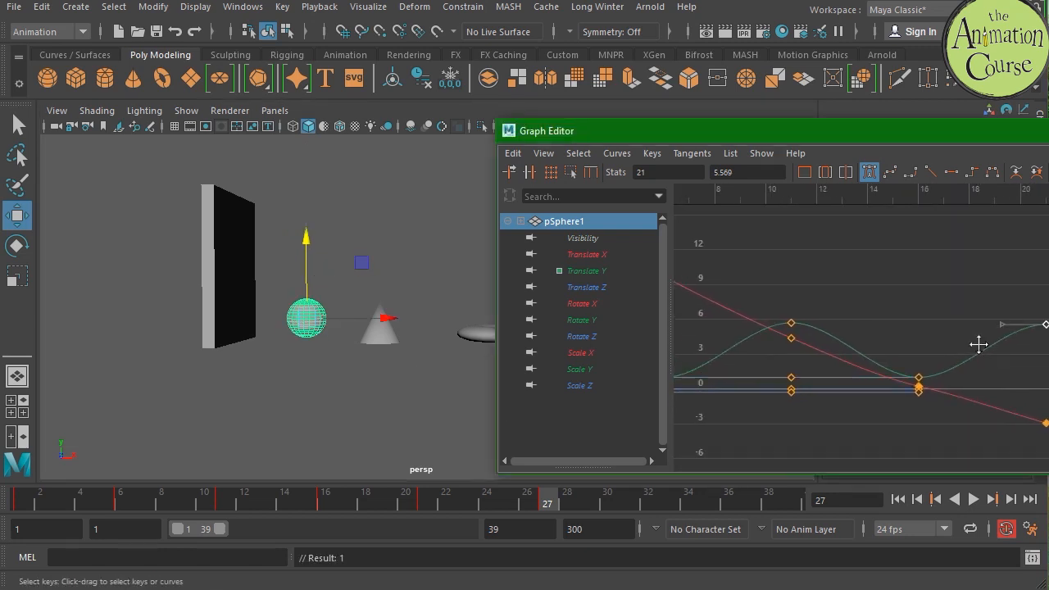
pyautogui.click(631, 502)
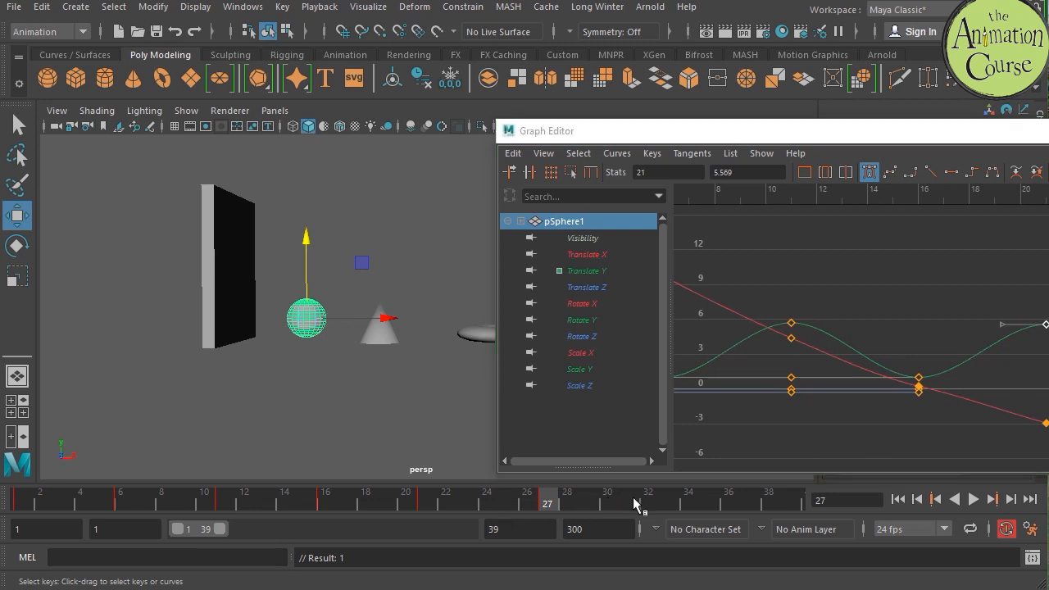
pyautogui.moveTo(392, 319); pyautogui.dragTo(462, 320)
pyautogui.moveTo(381, 276); pyautogui.dragTo(382, 208)
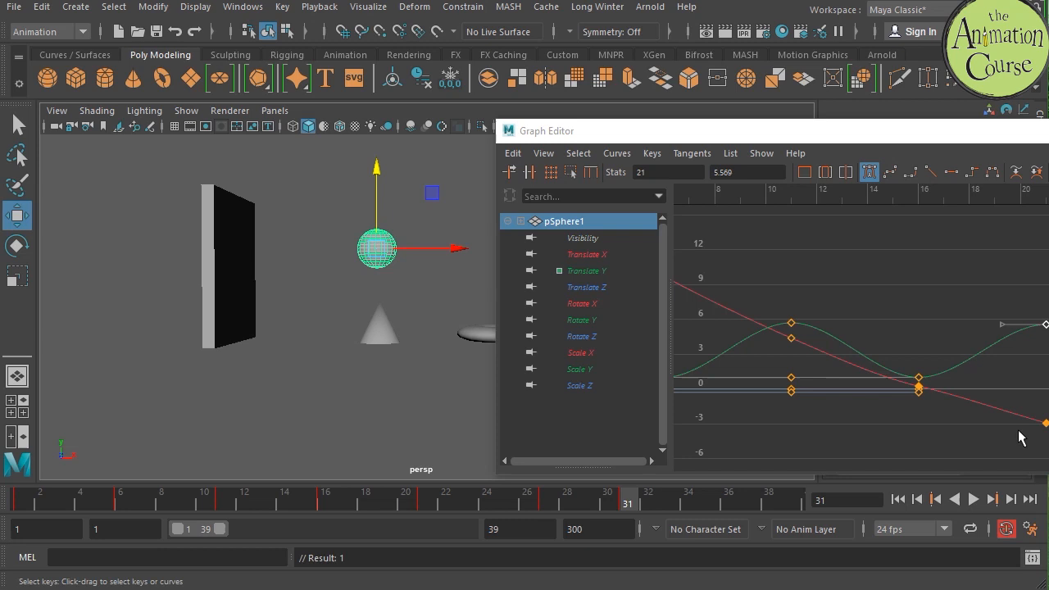
# Step: Move all of the sphere's frame 27 keys to frame 26 in the Graph Editor and lower their values together by about 1.3
pyautogui.press('a')
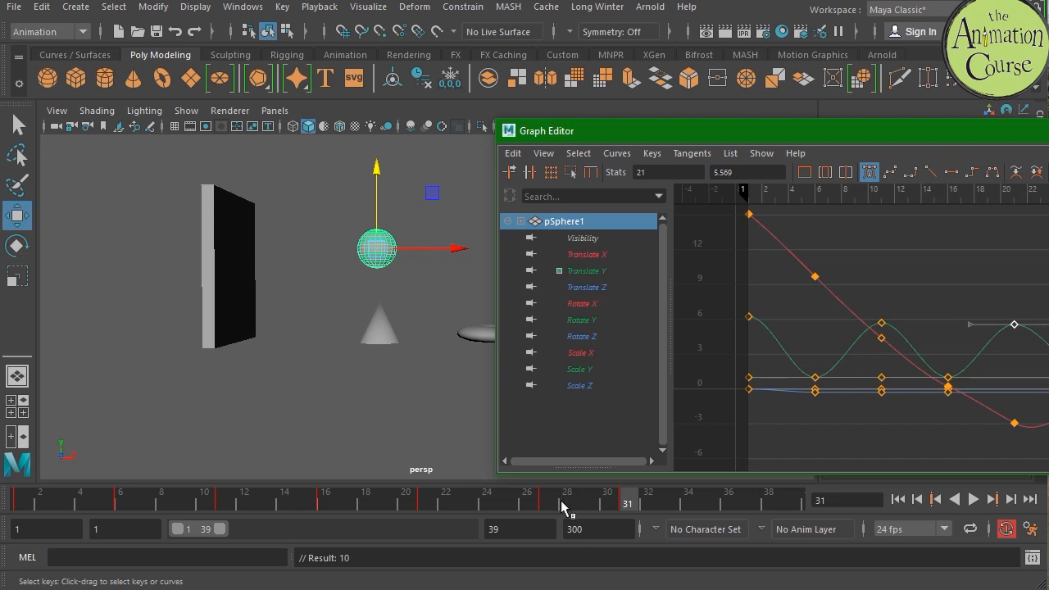
pyautogui.click(557, 503)
pyautogui.click(427, 503)
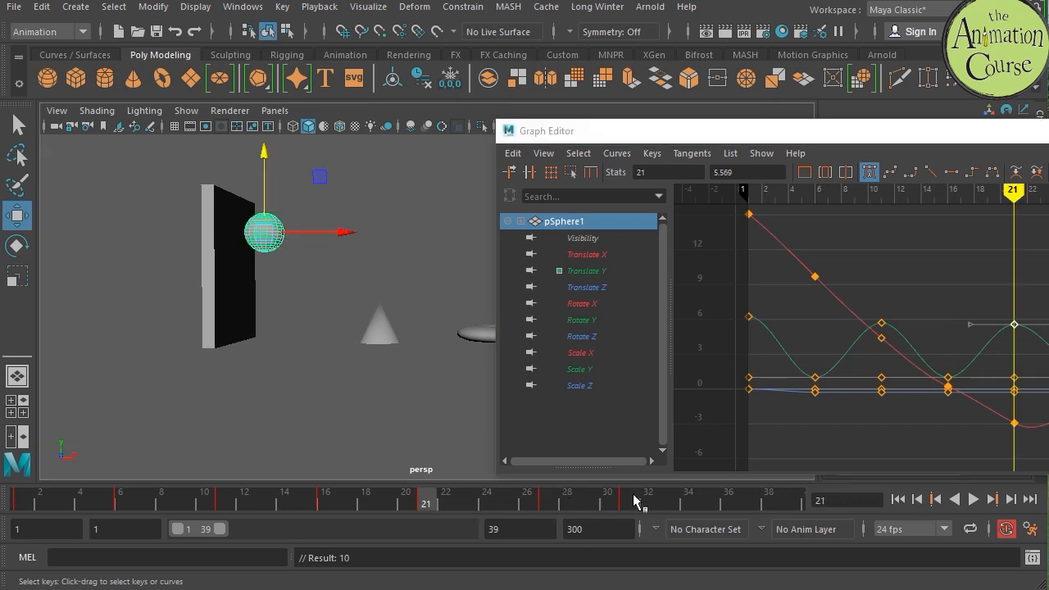
pyautogui.keyDown('alt'); pyautogui.moveTo(1047, 328); pyautogui.dragTo(1025, 338, button='middle'); pyautogui.keyUp('alt')
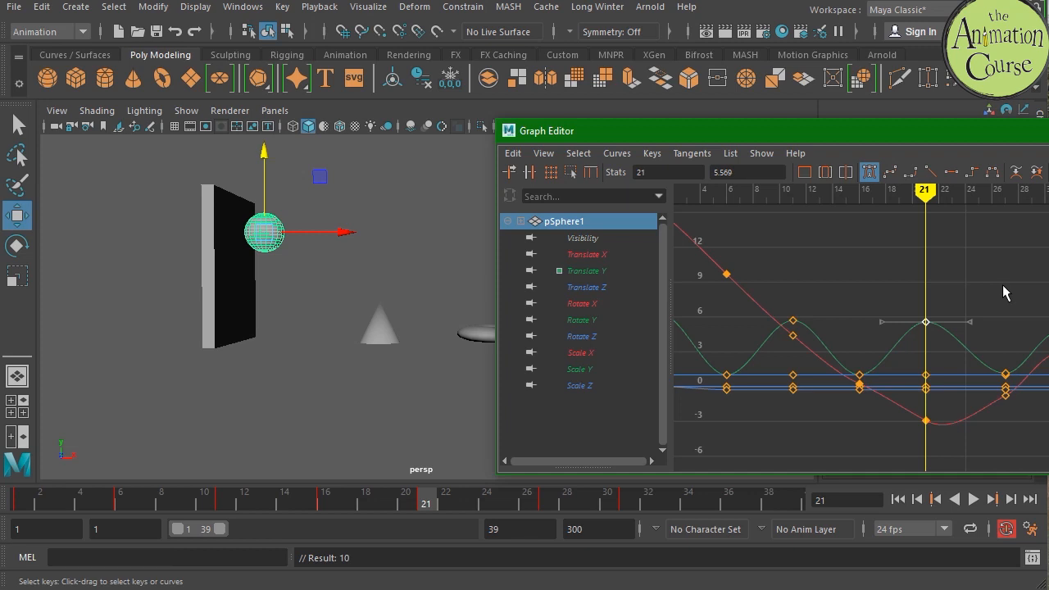
pyautogui.moveTo(966, 283); pyautogui.dragTo(1039, 440)
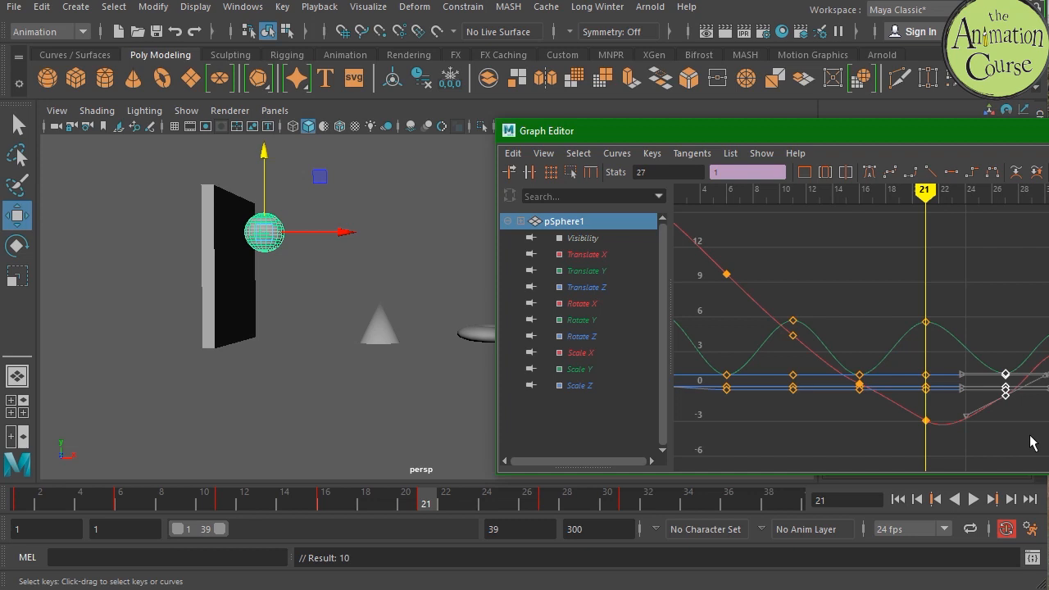
pyautogui.keyDown('shift'); pyautogui.moveTo(1027, 436); pyautogui.dragTo(1014, 440, button='middle'); pyautogui.keyUp('shift')
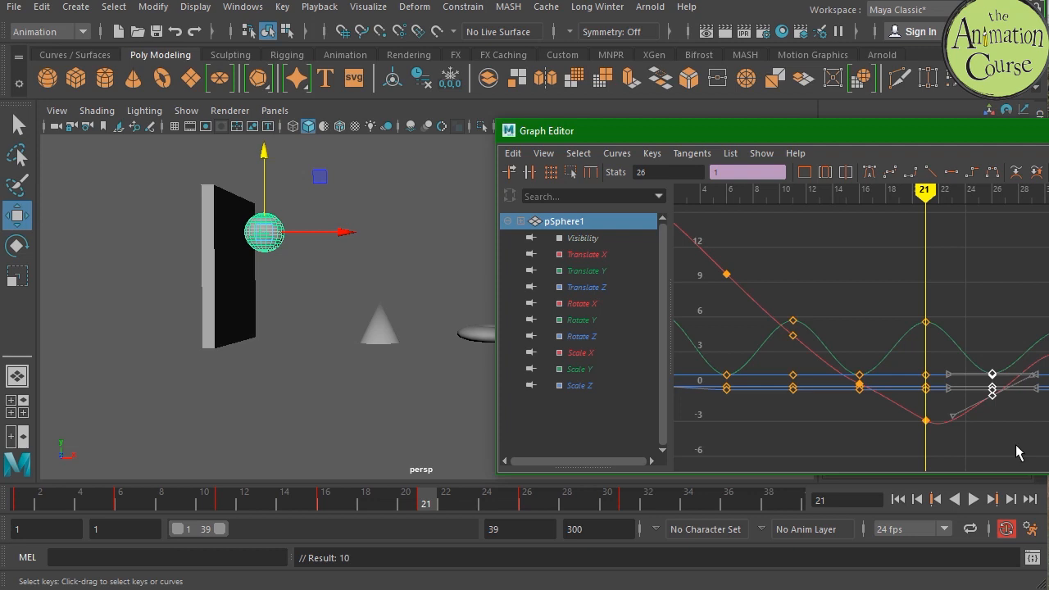
pyautogui.hotkey('ctrl', 'z')
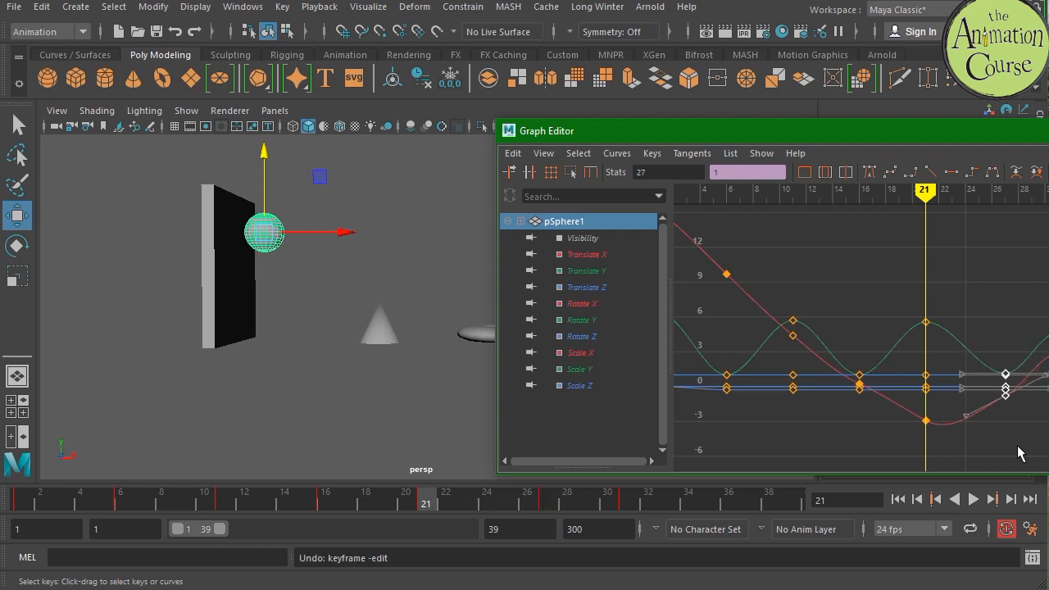
pyautogui.keyDown('shift'); pyautogui.moveTo(1019, 453); pyautogui.dragTo(1000, 463, button='middle'); pyautogui.keyUp('shift')
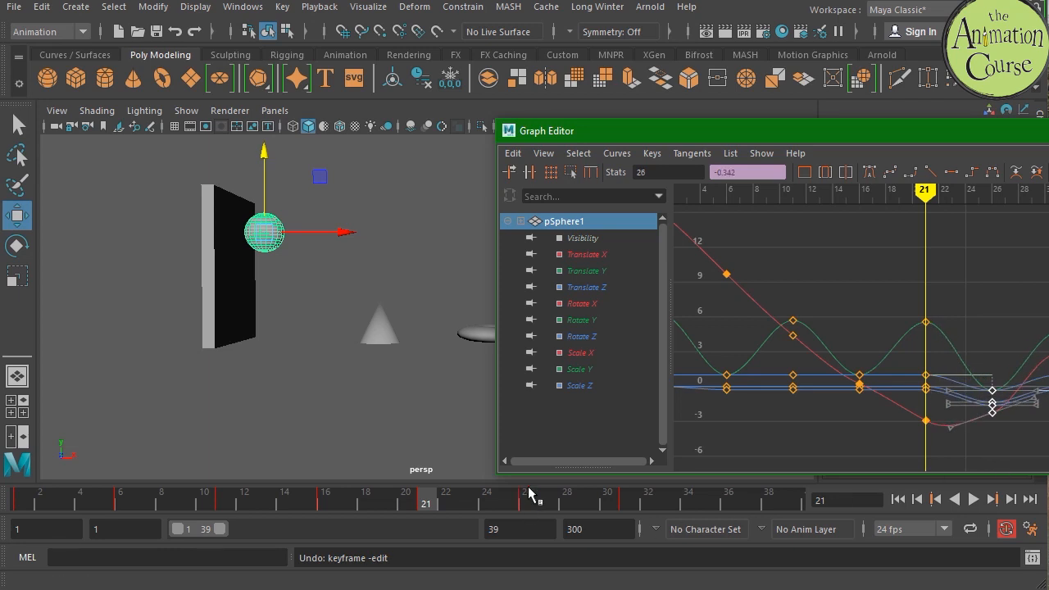
# Step: Try to raise the sphere's key values at frame 26, undo the change, and check the poses at frames 26 and 21
pyautogui.click(529, 498)
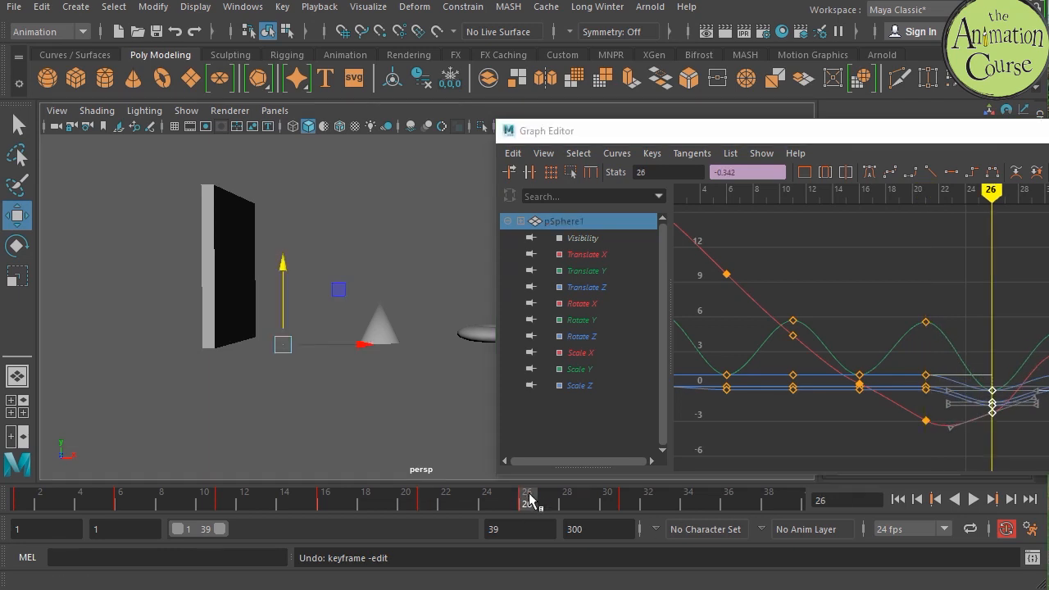
pyautogui.moveTo(1002, 450); pyautogui.dragTo(1001, 419, button='middle')
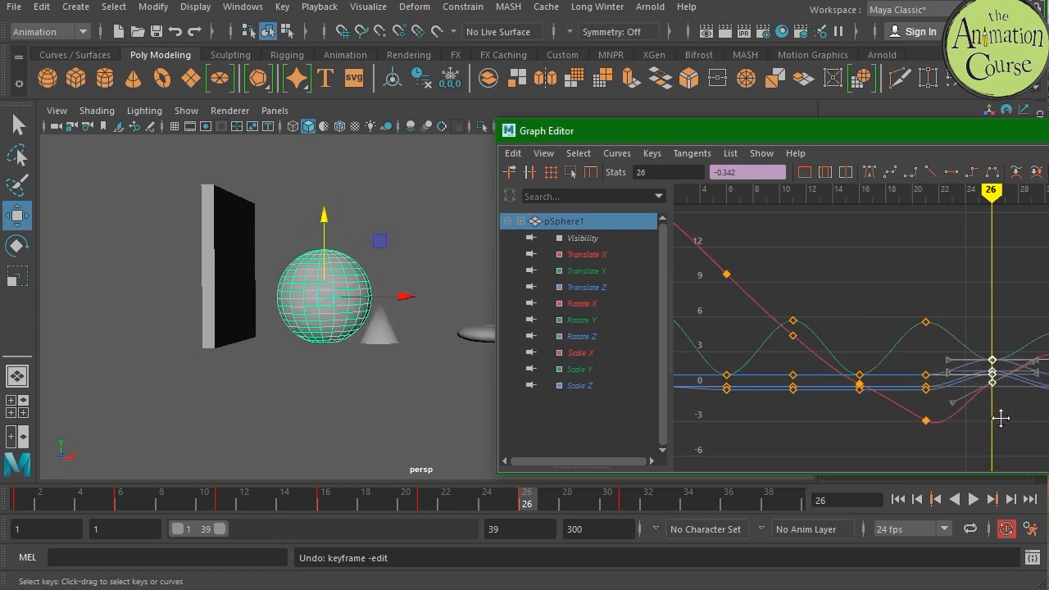
pyautogui.hotkey('ctrl', 'z')
pyautogui.hotkey('ctrl', 'z')
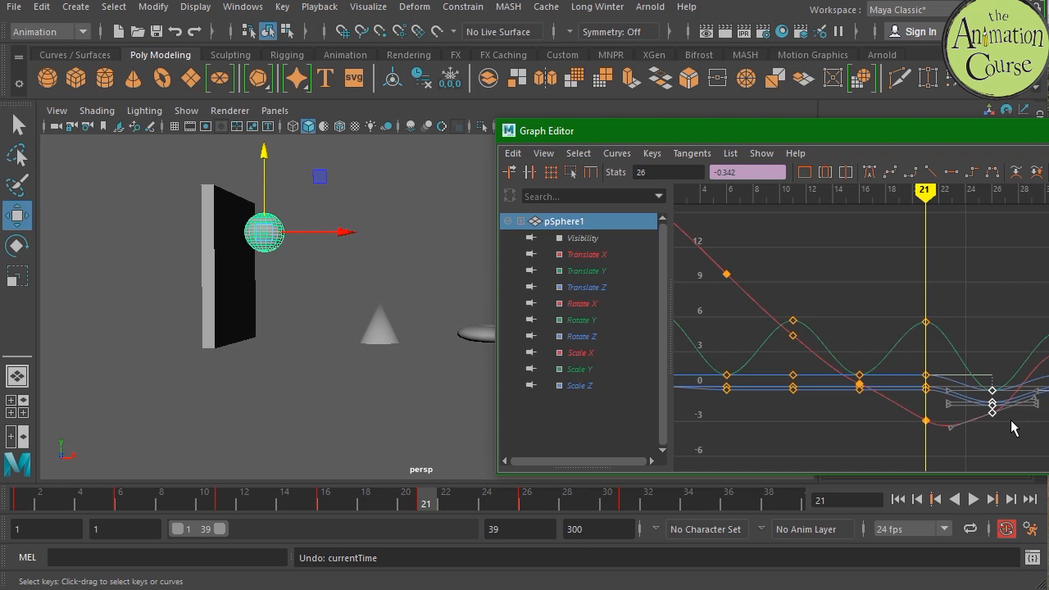
pyautogui.moveTo(543, 507)
pyautogui.mouseDown()
pyautogui.moveTo(523, 503)
pyautogui.moveTo(538, 504)
pyautogui.mouseUp()
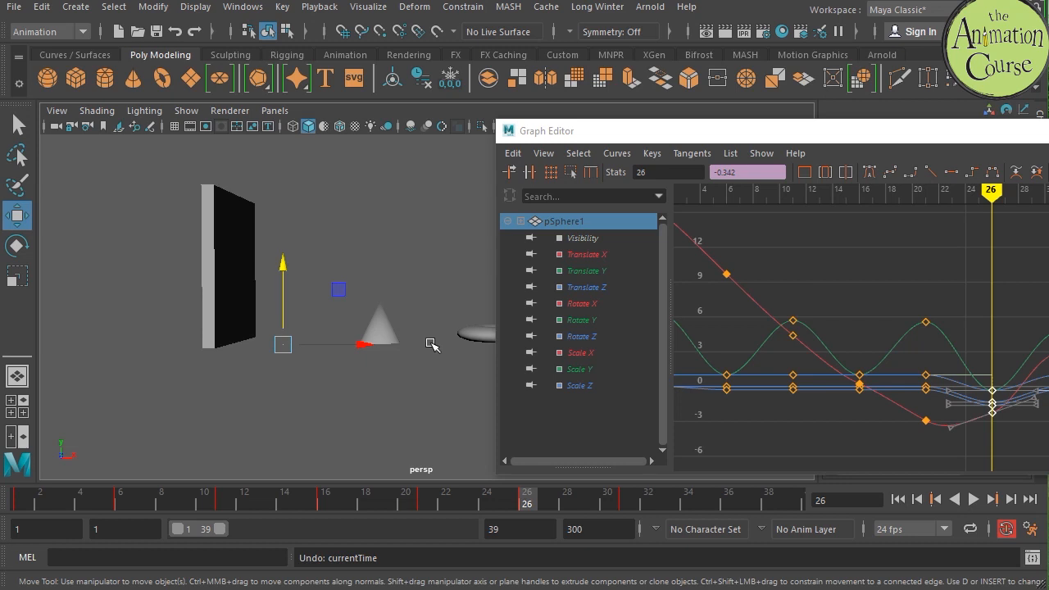
pyautogui.press(',')
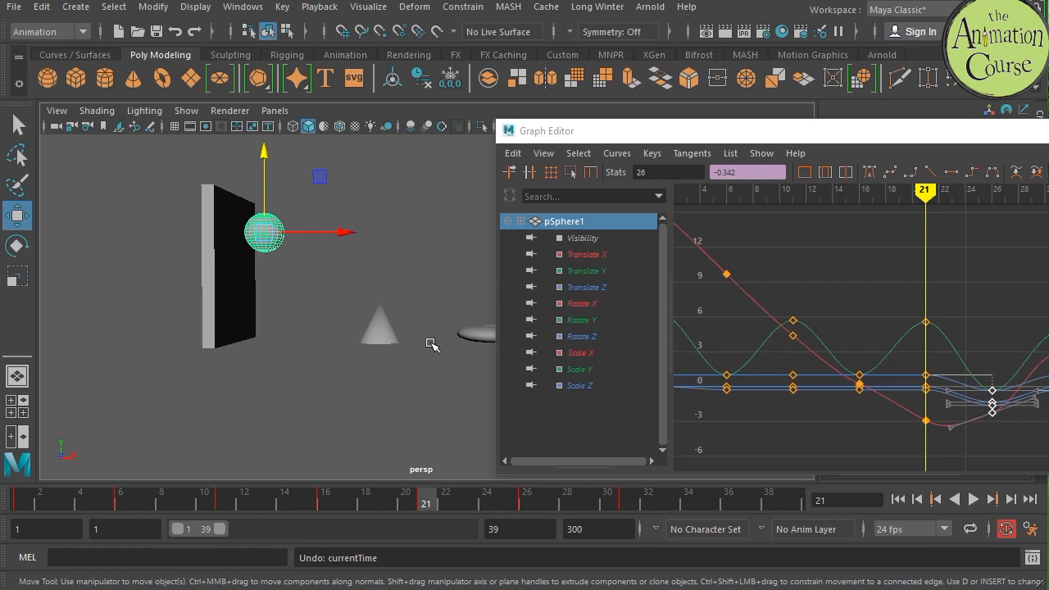
# Step: Set the undo queue to Infinite in the preferences and save them
pyautogui.click(1032, 529)
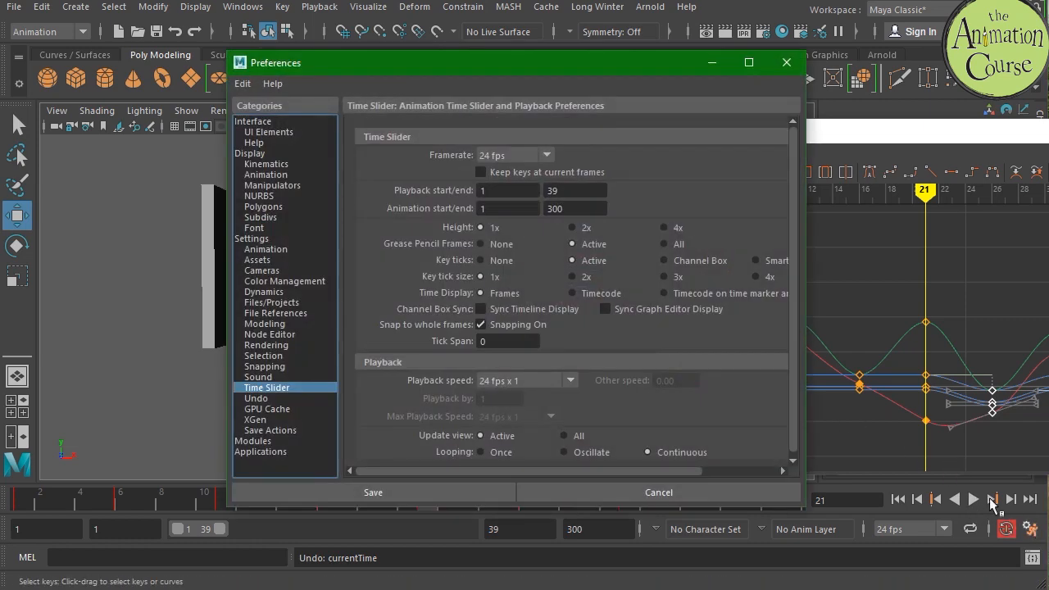
pyautogui.click(260, 398)
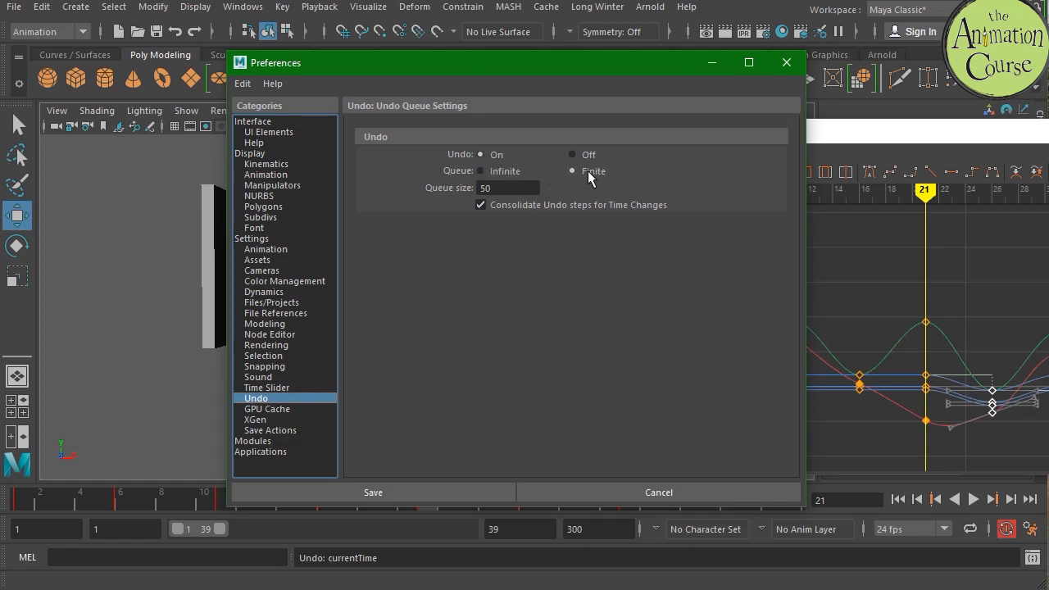
pyautogui.click(490, 166)
pyautogui.click(367, 489)
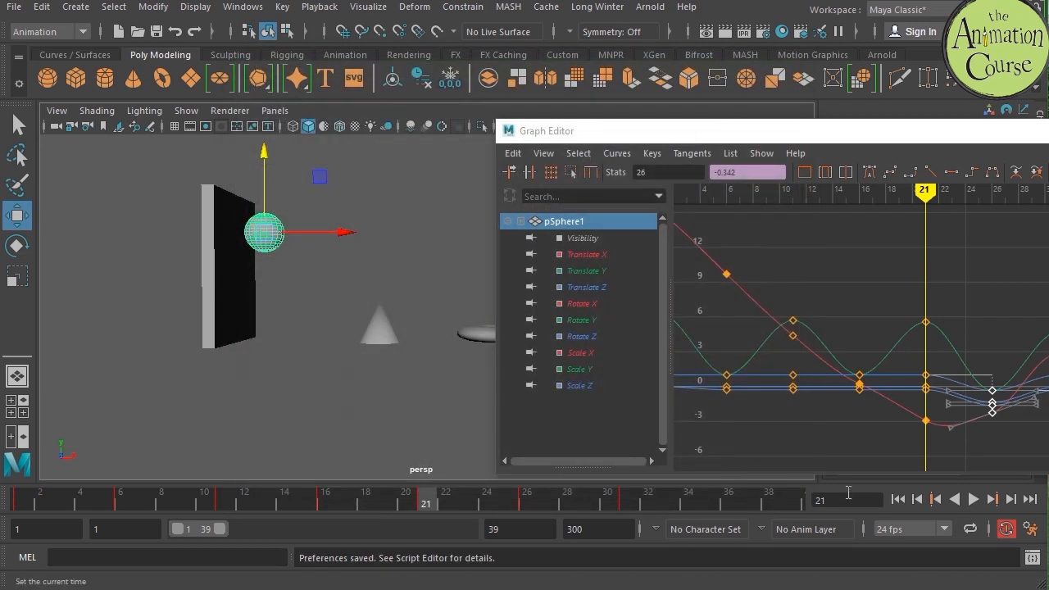
# Step: Undo the recent edits back past the move and lowering of the sphere's frame 27 keys
pyautogui.moveTo(515, 498); pyautogui.dragTo(527, 502)
pyautogui.hotkey('ctrl', 'z')
pyautogui.hotkey('ctrl', 'z')
pyautogui.hotkey('ctrl', 'z')
pyautogui.hotkey('ctrl', 'z')
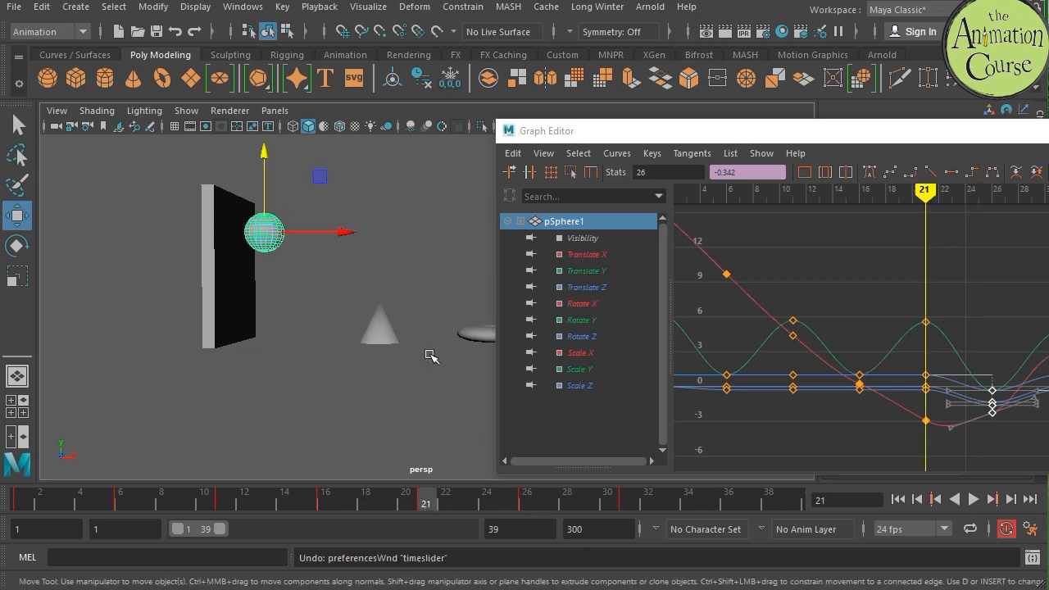
pyautogui.hotkey('ctrl', 'z')
pyautogui.hotkey('ctrl', 'z')
pyautogui.hotkey('ctrl', 'z')
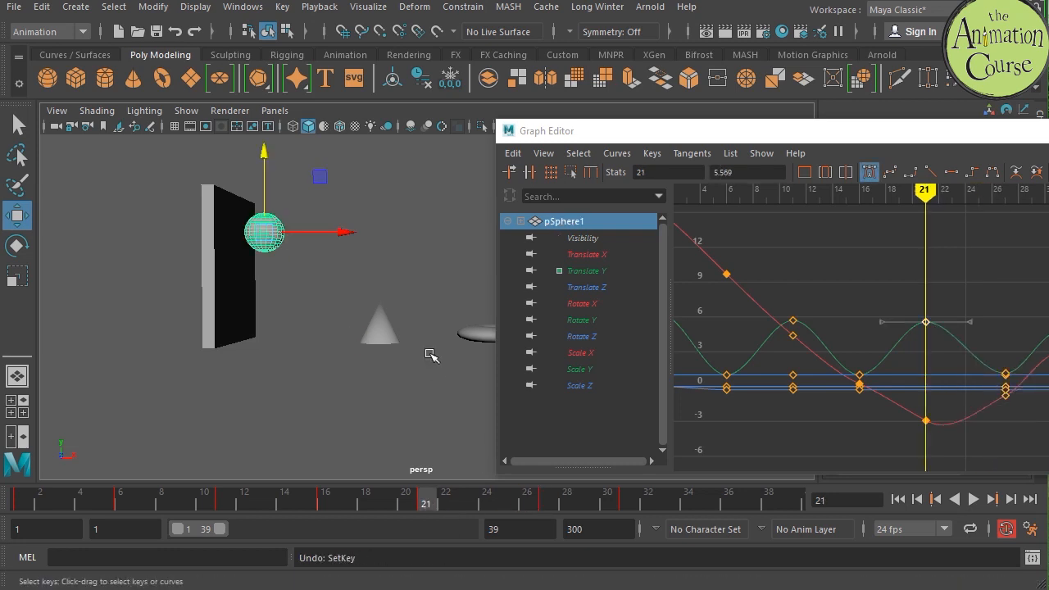
# Step: Redo the undone time changes and key settings one at a time, stopping before the frame 27 key move
pyautogui.hotkey('shift', 'z')
pyautogui.hotkey('shift', 'z')
pyautogui.hotkey('shift', 'z')
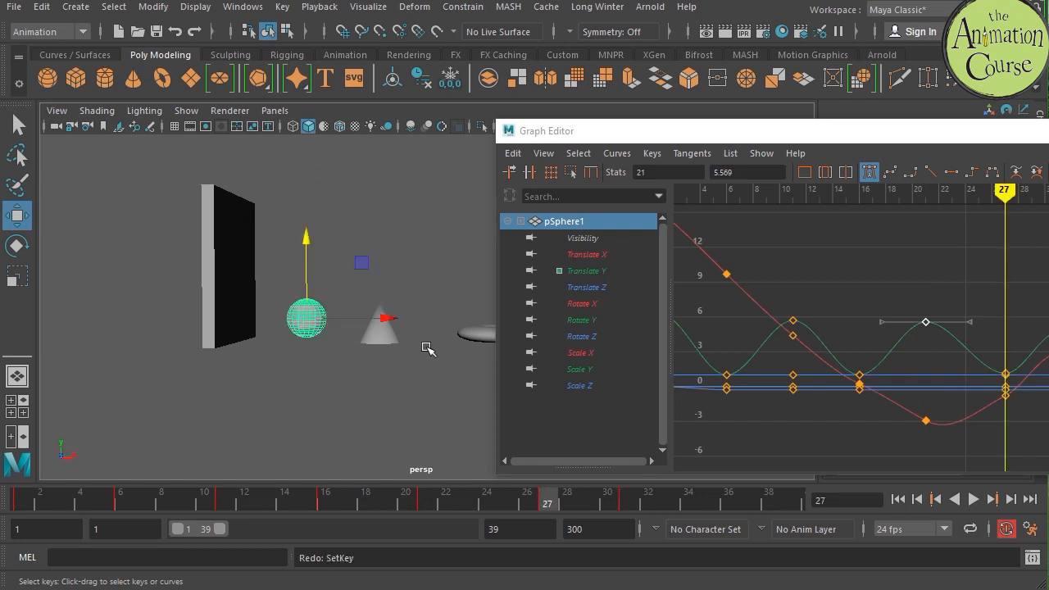
pyautogui.hotkey('shift', 'z')
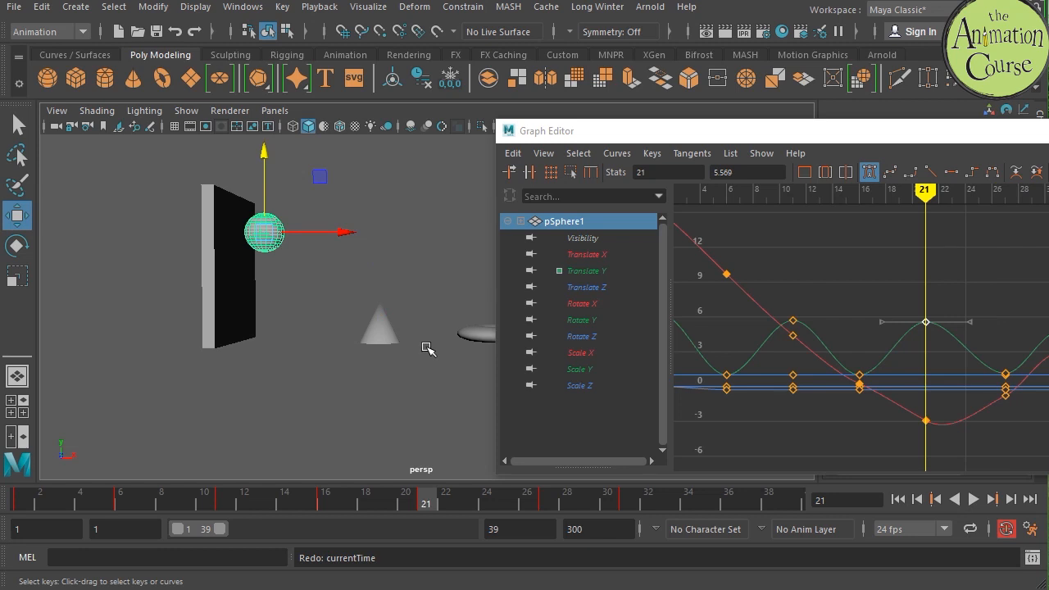
pyautogui.hotkey('shift', 'z')
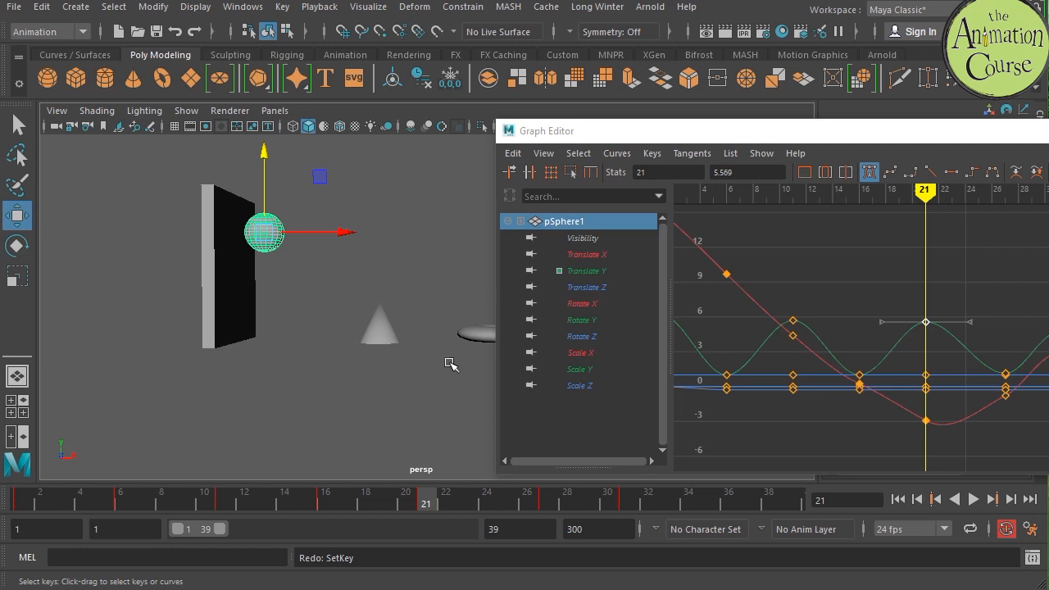
# Step: Move the sphere's frame 27 keys to frame 26 on the time slider
pyautogui.click(549, 507)
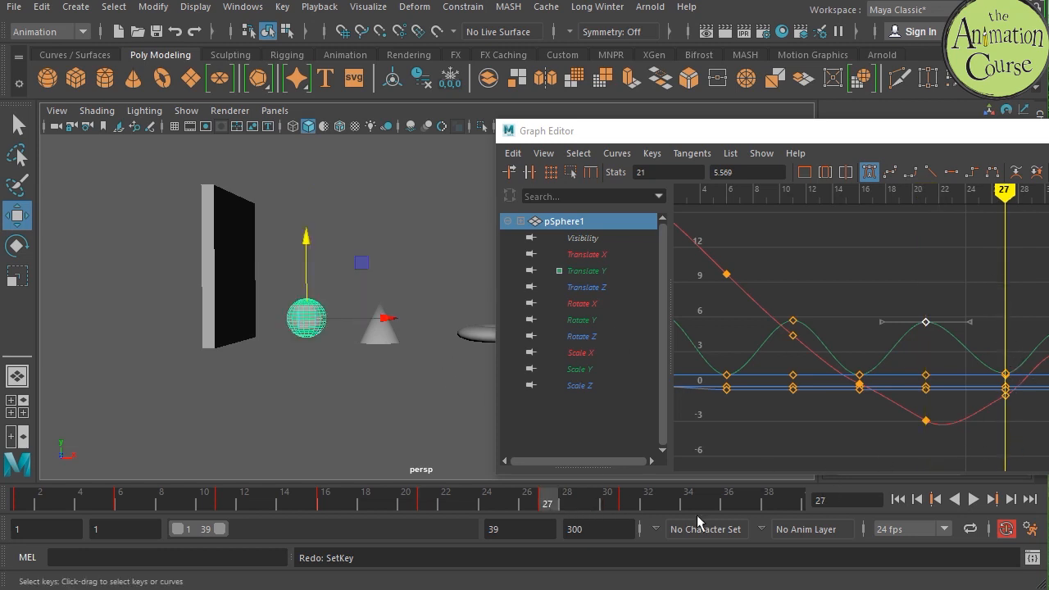
pyautogui.keyDown('shift'); pyautogui.click(548, 505); pyautogui.keyUp('shift')
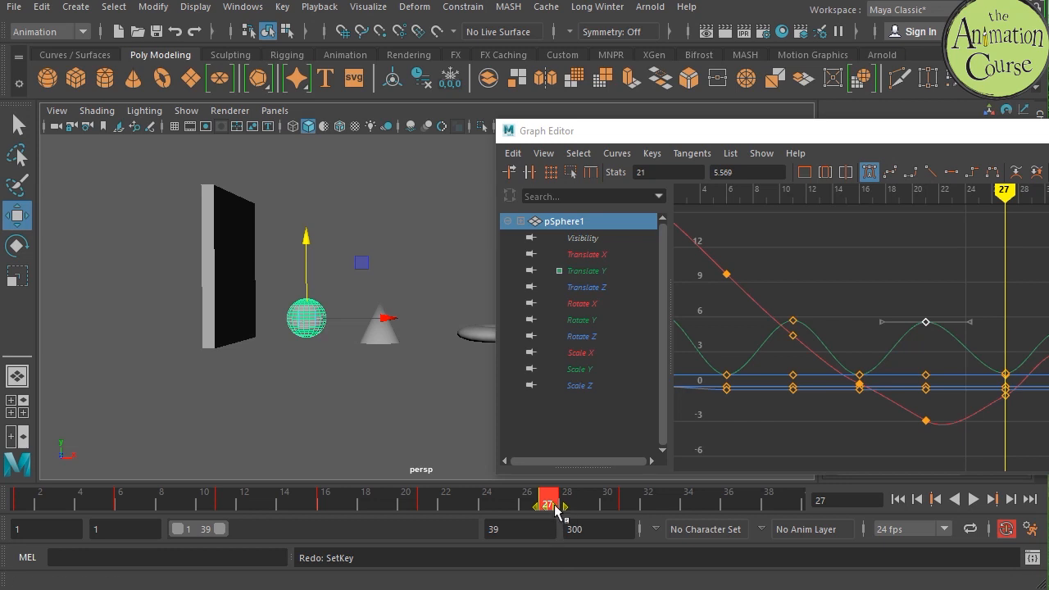
pyautogui.moveTo(554, 510); pyautogui.dragTo(529, 502)
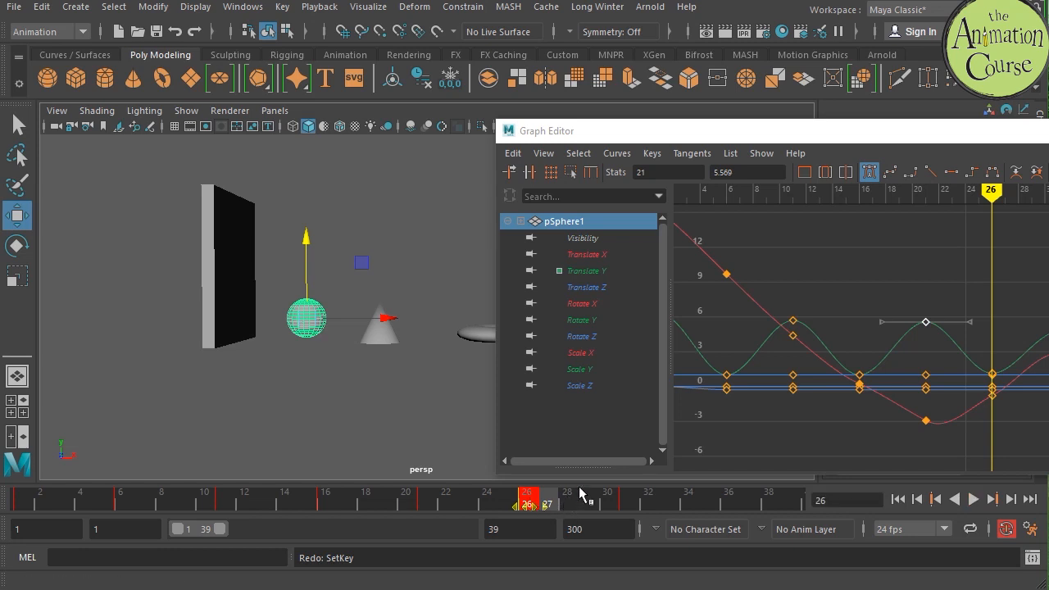
# Step: Check the sphere's pose at frame 31 and play back the whole bounce animation
pyautogui.click(636, 503)
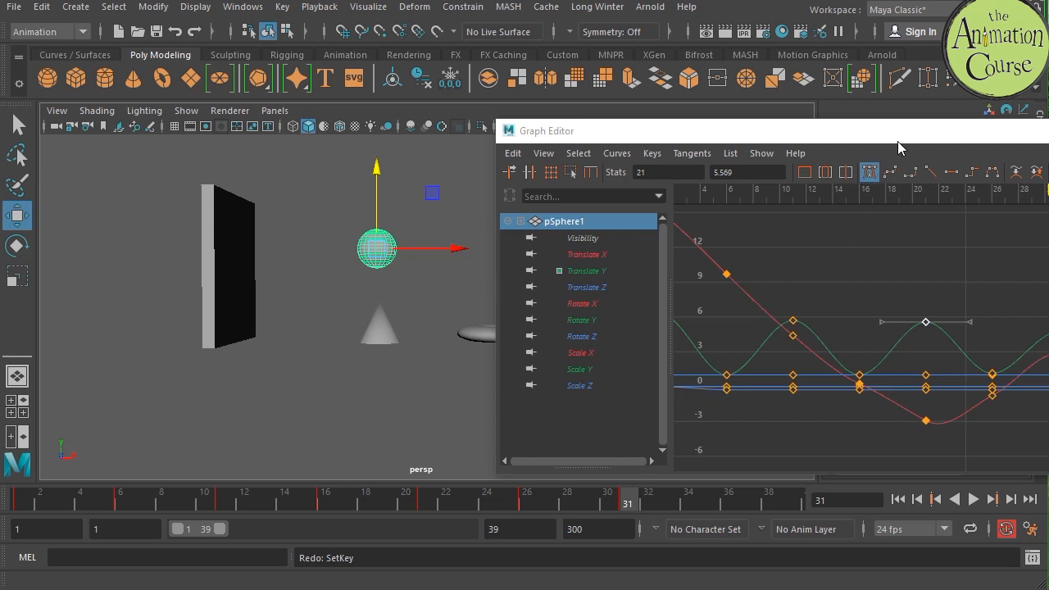
pyautogui.moveTo(898, 135); pyautogui.dragTo(1048, 137)
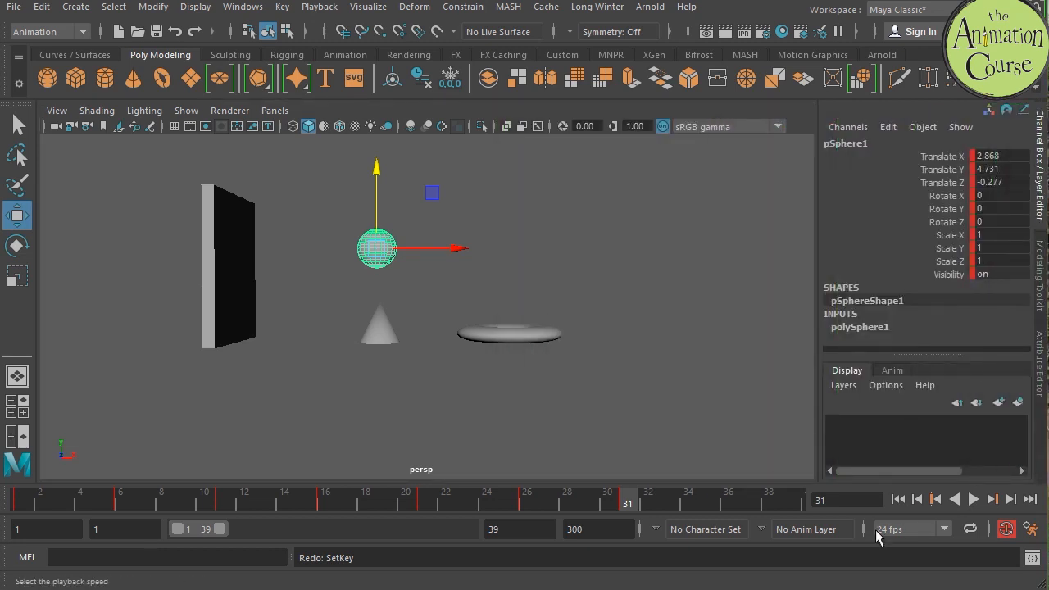
pyautogui.click(974, 499)
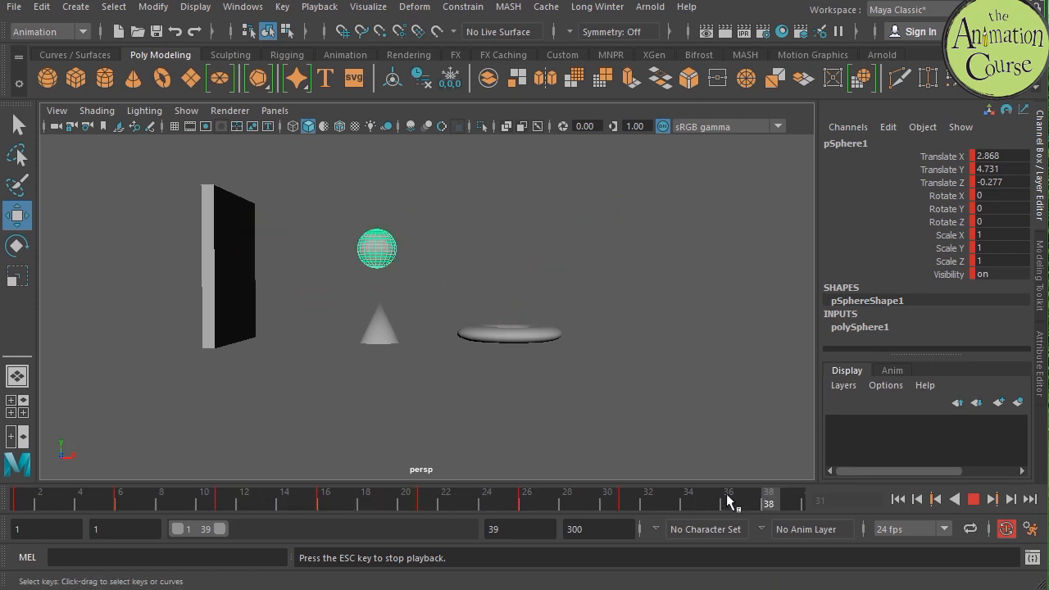
pyautogui.click(973, 500)
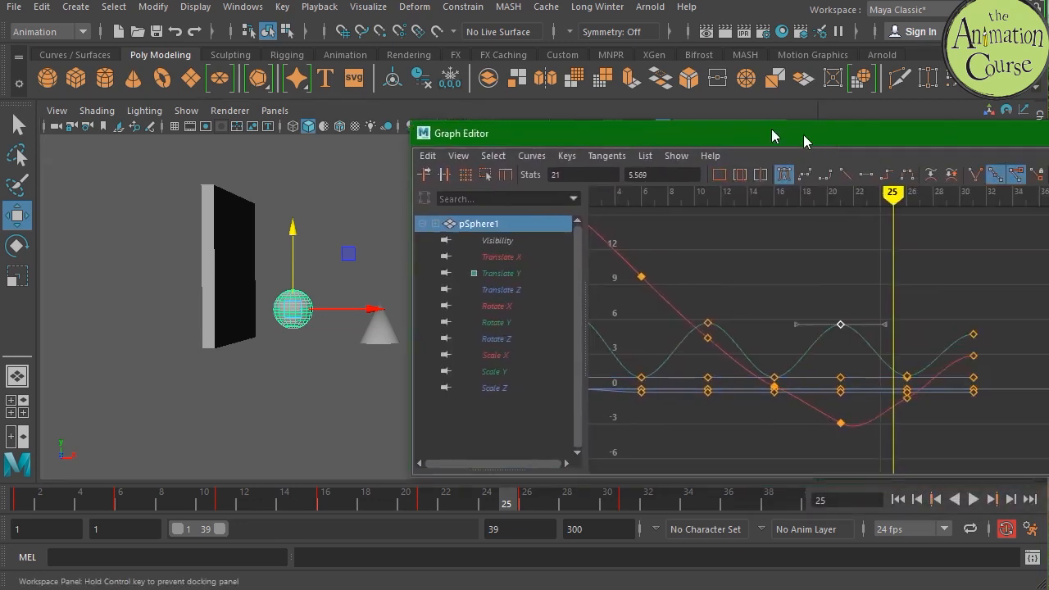
# Step: In the Graph Editor, give the Translate Y keys at the low points, frames 6, 16 and 26, linear tangents
pyautogui.moveTo(803, 135); pyautogui.dragTo(692, 134)
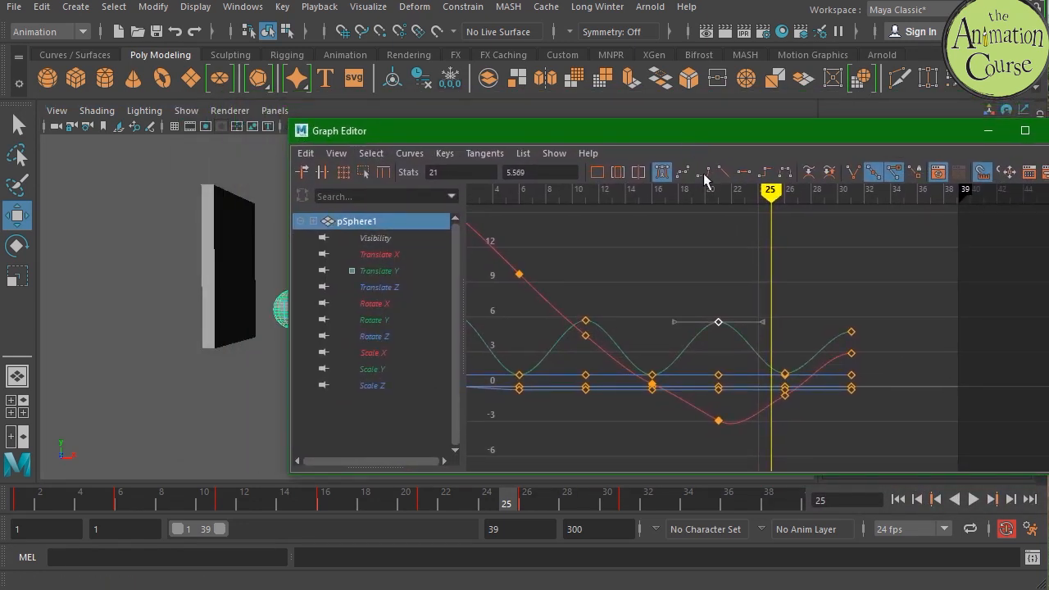
pyautogui.click(381, 272)
pyautogui.keyDown('alt'); pyautogui.moveTo(613, 329); pyautogui.dragTo(685, 324, button='middle'); pyautogui.keyUp('alt')
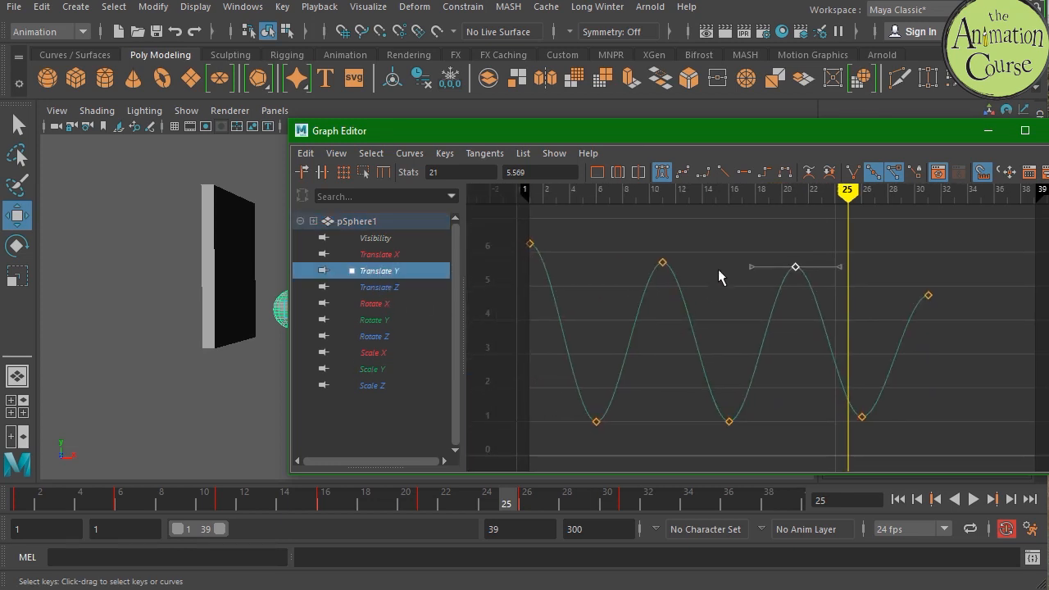
pyautogui.moveTo(734, 235); pyautogui.dragTo(825, 300)
pyautogui.moveTo(546, 371); pyautogui.dragTo(928, 436)
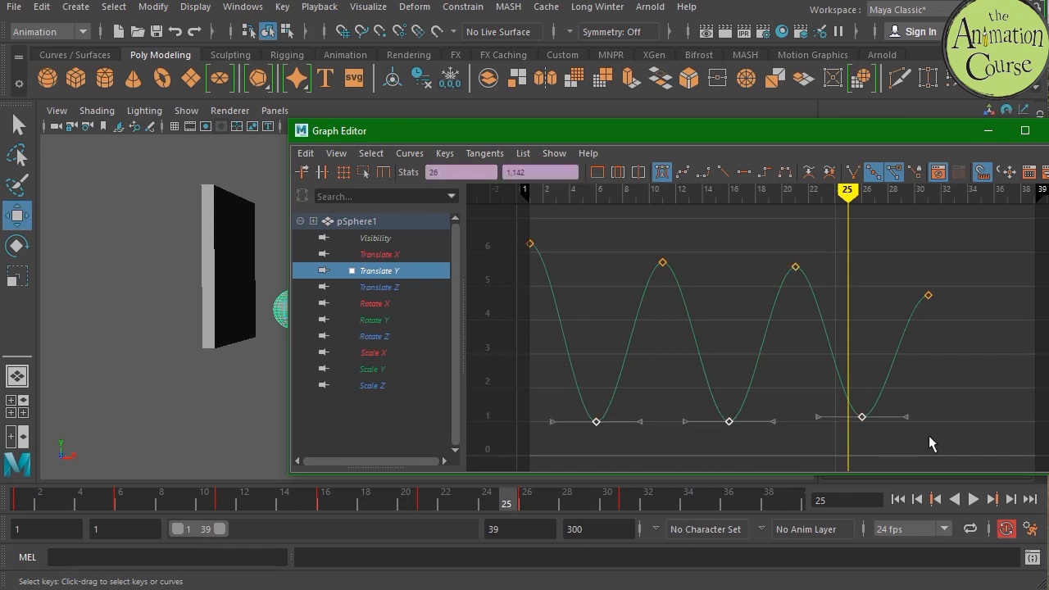
pyautogui.click(723, 173)
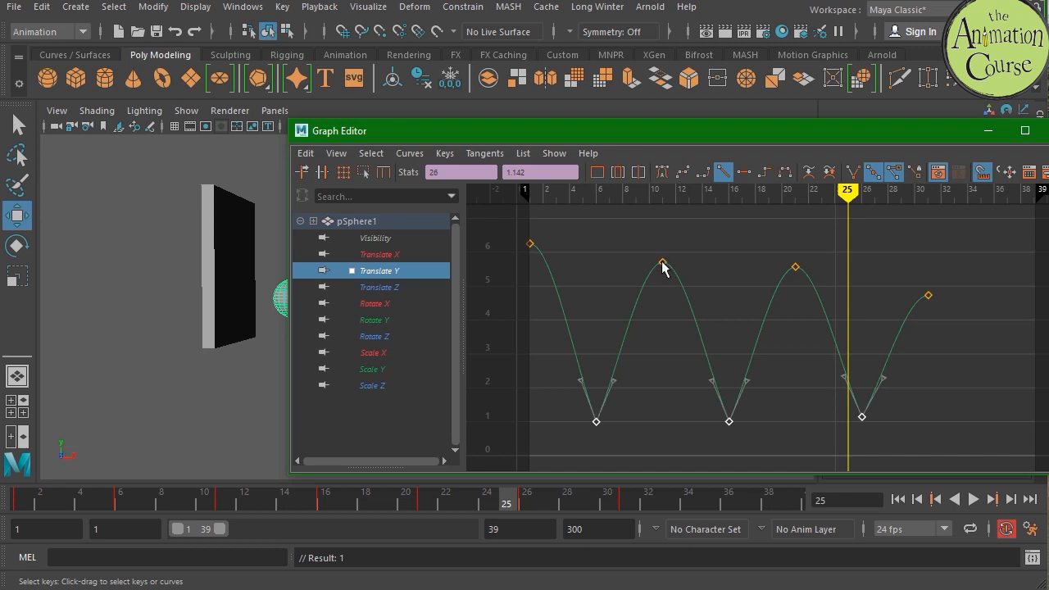
# Step: Break the tangents of the Translate Y key at frame 6 and steepen both handles into a sharp V
pyautogui.moveTo(623, 383); pyautogui.dragTo(631, 393)
pyautogui.moveTo(631, 393)
pyautogui.mouseDown(button='middle')
pyautogui.moveTo(623, 388)
pyautogui.moveTo(651, 396)
pyautogui.moveTo(621, 382)
pyautogui.moveTo(649, 393)
pyautogui.moveTo(636, 392)
pyautogui.mouseUp(button='middle')
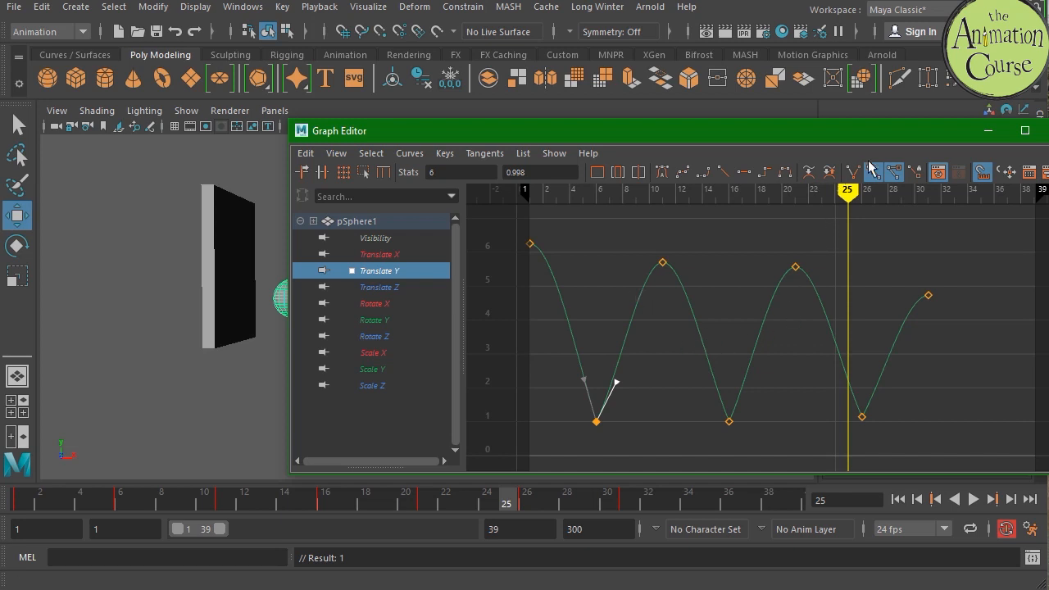
pyautogui.moveTo(571, 370); pyautogui.dragTo(627, 409)
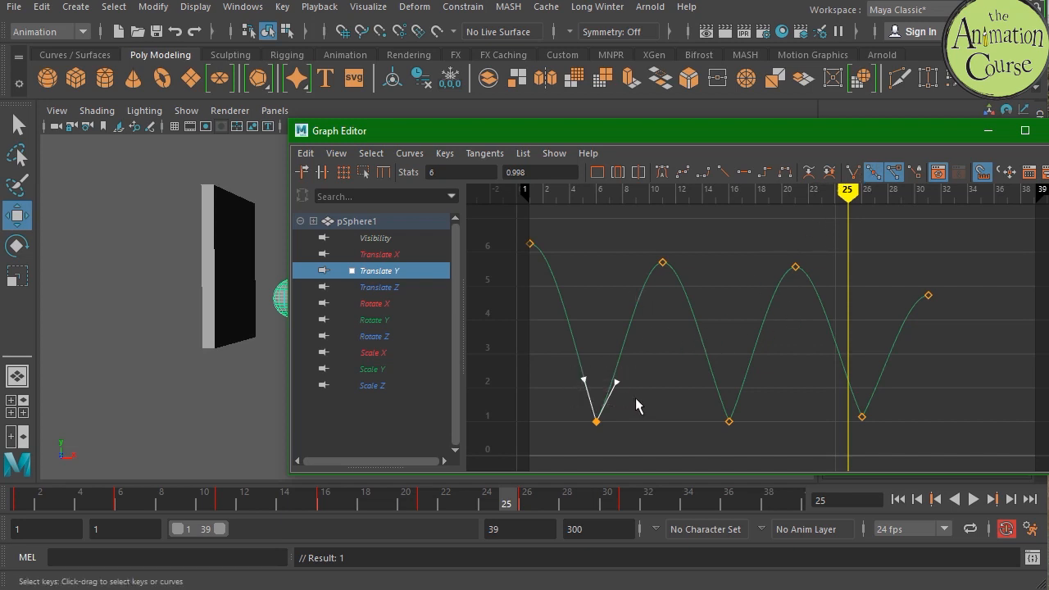
pyautogui.click(853, 173)
pyautogui.moveTo(605, 373); pyautogui.dragTo(628, 404)
pyautogui.moveTo(628, 404); pyautogui.dragTo(615, 381, button='middle')
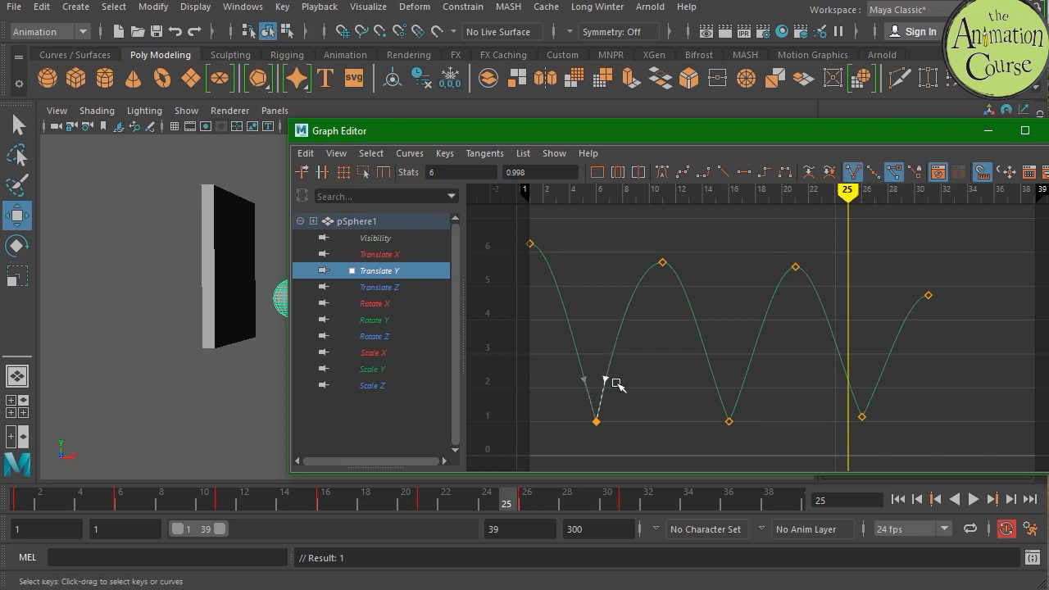
pyautogui.moveTo(574, 362); pyautogui.dragTo(590, 383)
pyautogui.moveTo(572, 391); pyautogui.dragTo(577, 391, button='middle')
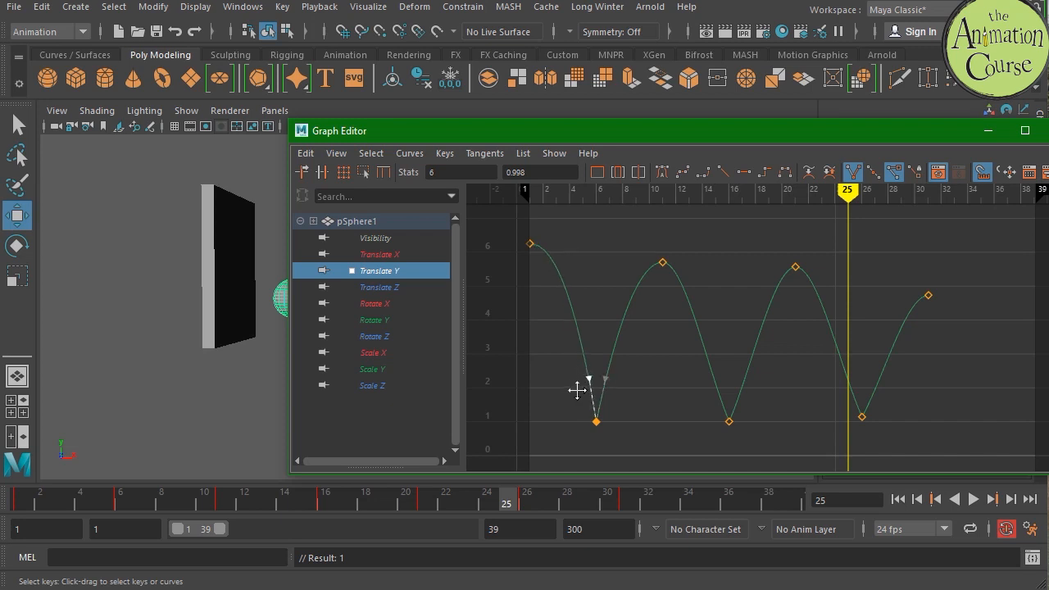
# Step: Break the Translate Y tangents at frames 16 and 26, and steepen both handles of the frame 16 key
pyautogui.moveTo(683, 397); pyautogui.dragTo(902, 441)
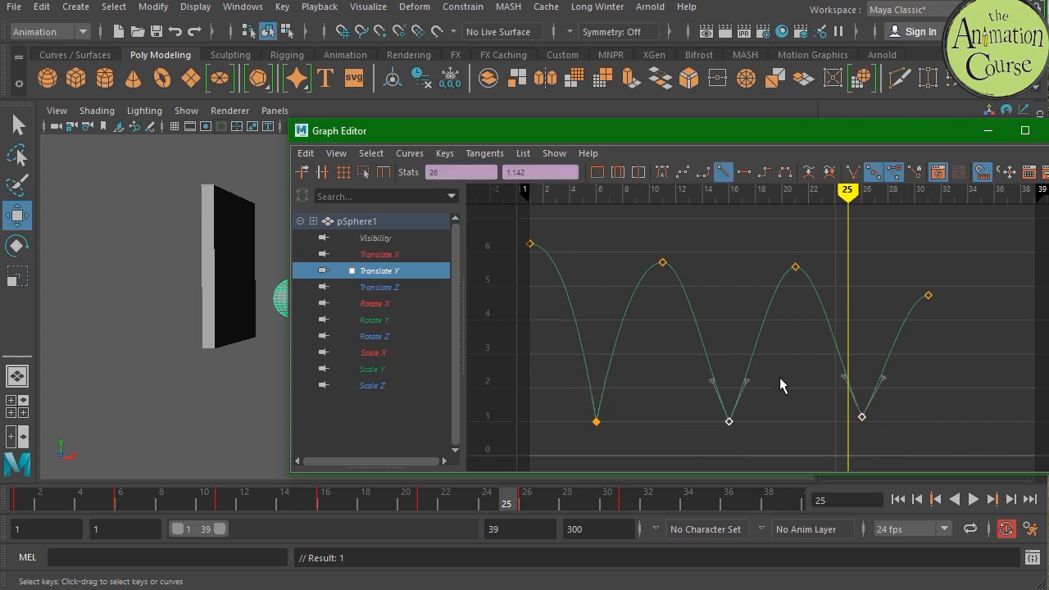
pyautogui.moveTo(685, 354)
pyautogui.mouseDown()
pyautogui.moveTo(870, 403)
pyautogui.moveTo(900, 390)
pyautogui.mouseUp()
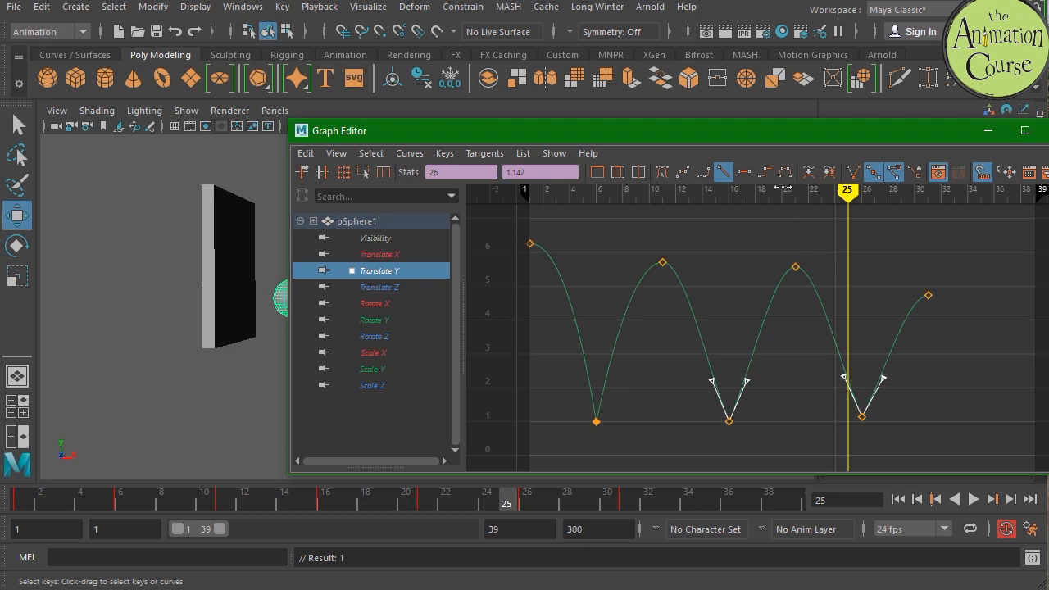
pyautogui.click(852, 172)
pyautogui.moveTo(683, 373); pyautogui.dragTo(721, 405)
pyautogui.moveTo(703, 409); pyautogui.dragTo(708, 397, button='middle')
pyautogui.moveTo(743, 358); pyautogui.dragTo(773, 401)
pyautogui.moveTo(773, 402); pyautogui.dragTo(771, 400, button='middle')
# Step: Steepen both broken tangent handles of the Translate Y key at frame 26 into a sharp V
pyautogui.click(863, 416)
pyautogui.moveTo(823, 368); pyautogui.dragTo(850, 410)
pyautogui.moveTo(850, 410); pyautogui.dragTo(855, 382, button='middle')
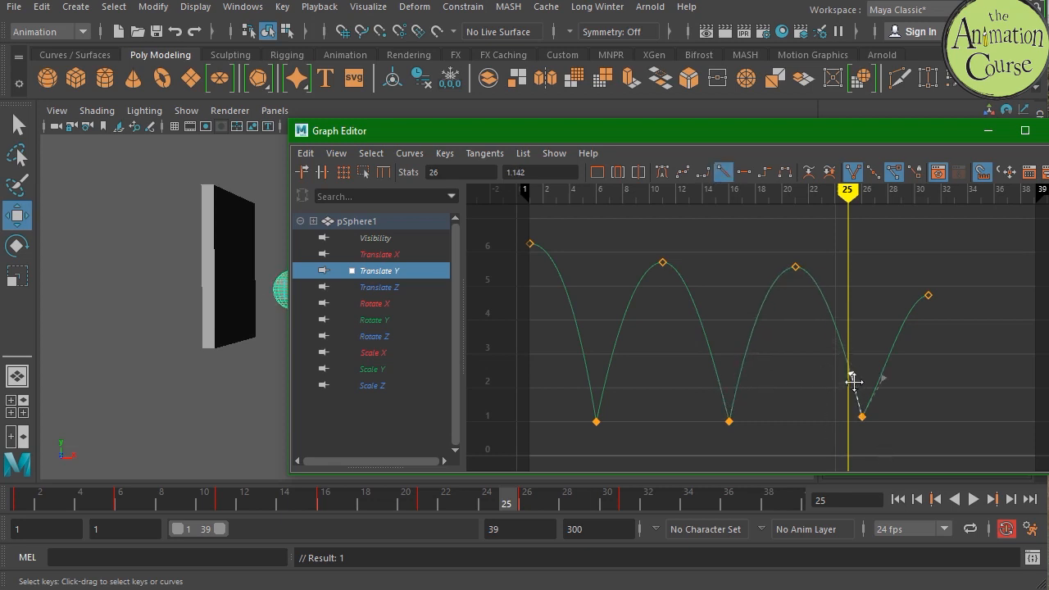
pyautogui.moveTo(874, 369); pyautogui.dragTo(896, 400)
pyautogui.press('a')
pyautogui.moveTo(889, 390); pyautogui.dragTo(887, 386, button='middle')
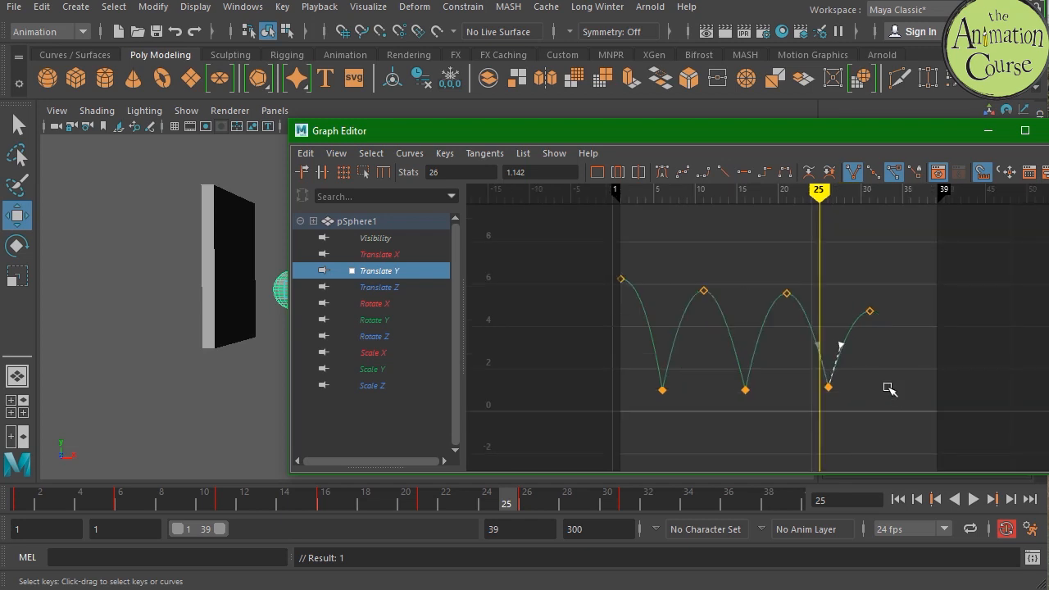
# Step: Minimize the Graph Editor and play back the animation to review the sharper ground contacts
pyautogui.click(987, 130)
pyautogui.click(973, 499)
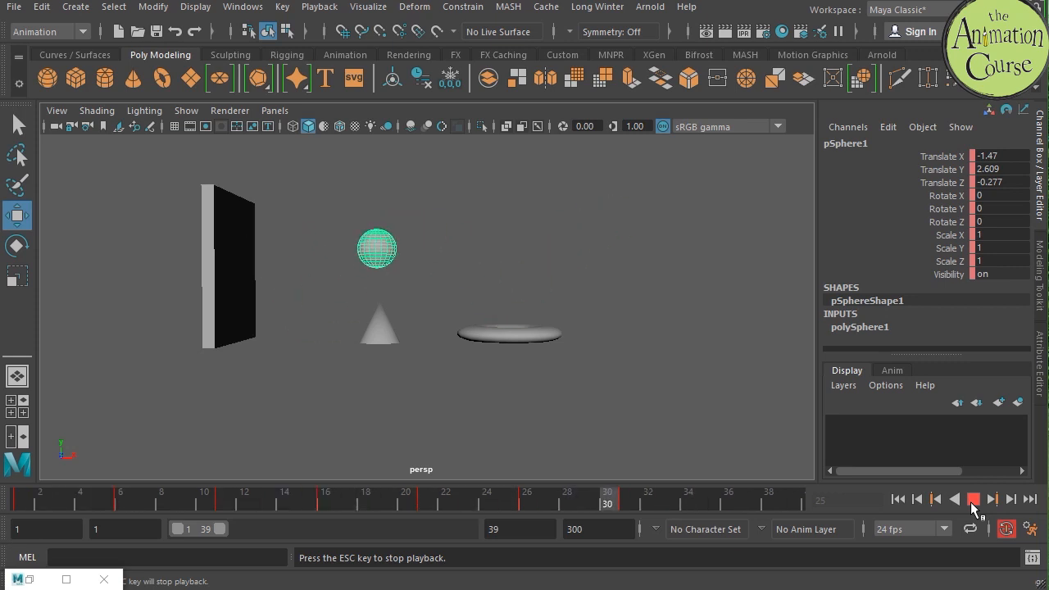
pyautogui.click(972, 500)
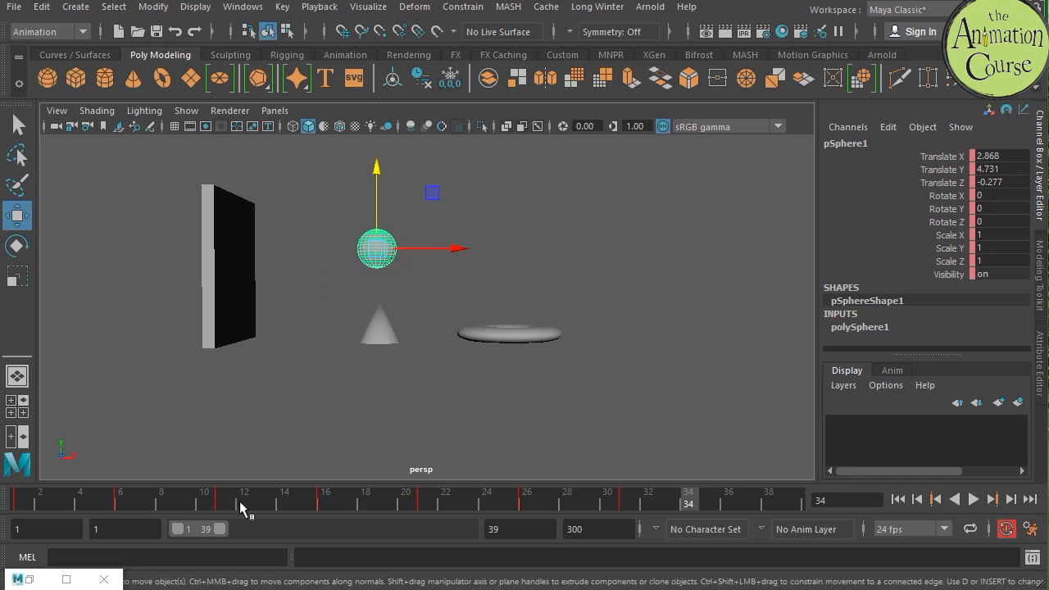
# Step: Restore the Graph Editor, then break the Translate X tangents at frame 21 and make them linear
pyautogui.click(44, 582)
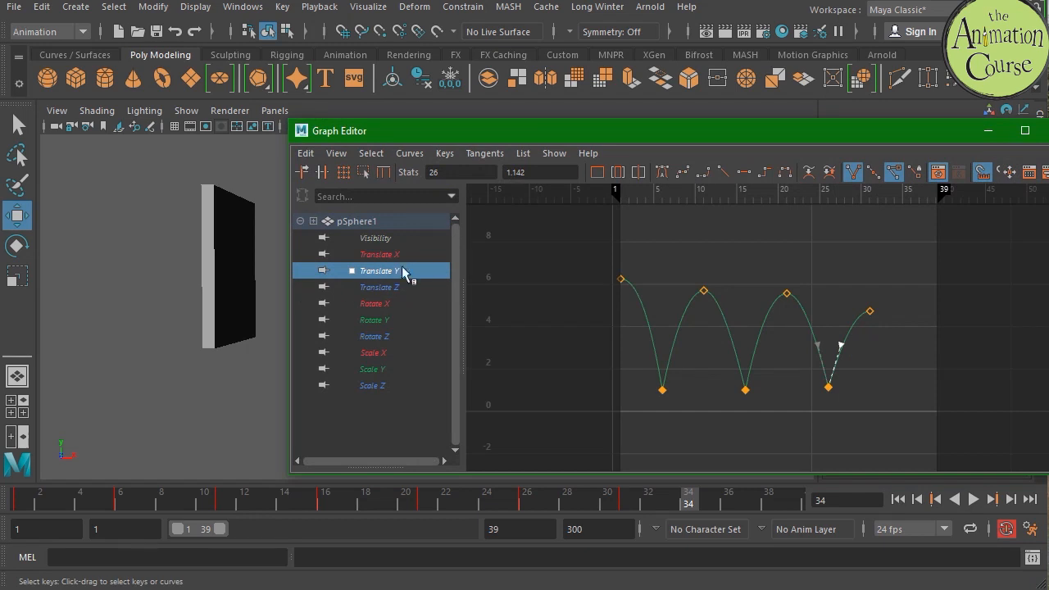
pyautogui.click(409, 255)
pyautogui.moveTo(778, 393); pyautogui.dragTo(808, 440)
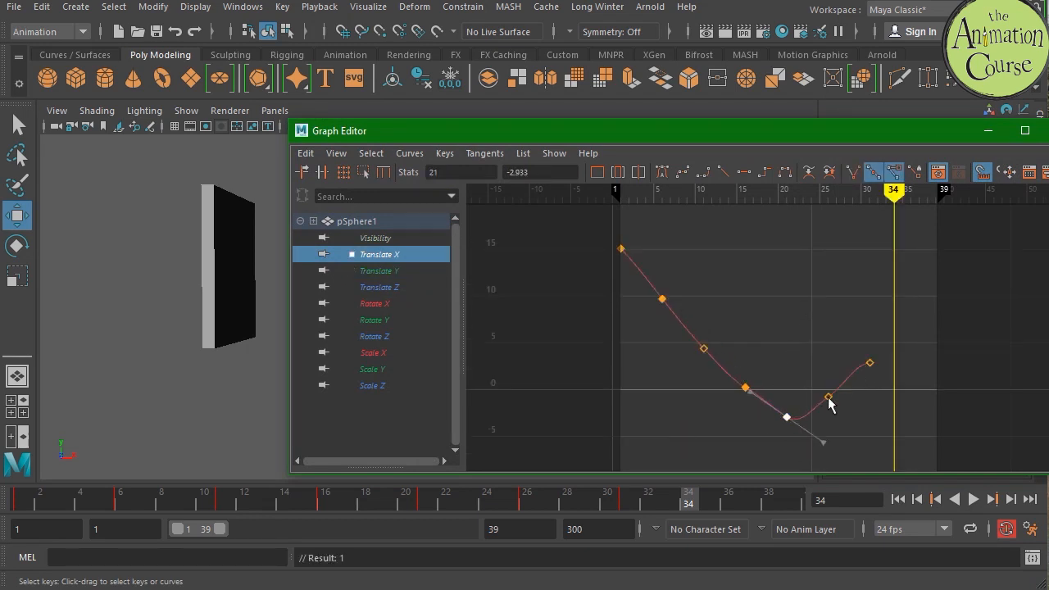
pyautogui.click(852, 172)
pyautogui.click(723, 172)
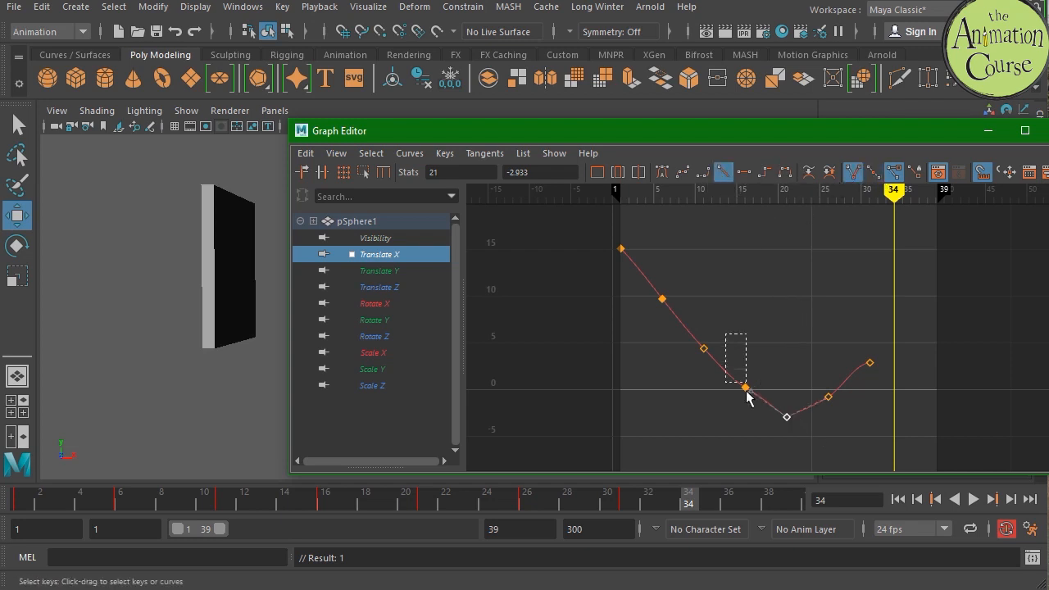
# Step: Raise the Translate X key at frame 26 to about 0 and angle the frame 31 tangent to straighten the rebound curve
pyautogui.moveTo(746, 392); pyautogui.dragTo(752, 422)
pyautogui.moveTo(706, 366); pyautogui.dragTo(726, 373)
pyautogui.moveTo(803, 370); pyautogui.dragTo(836, 428)
pyautogui.keyDown('shift'); pyautogui.moveTo(830, 419); pyautogui.dragTo(827, 414, button='middle'); pyautogui.keyUp('shift')
pyautogui.moveTo(889, 379); pyautogui.dragTo(849, 377)
pyautogui.moveTo(850, 377); pyautogui.dragTo(856, 397, button='middle')
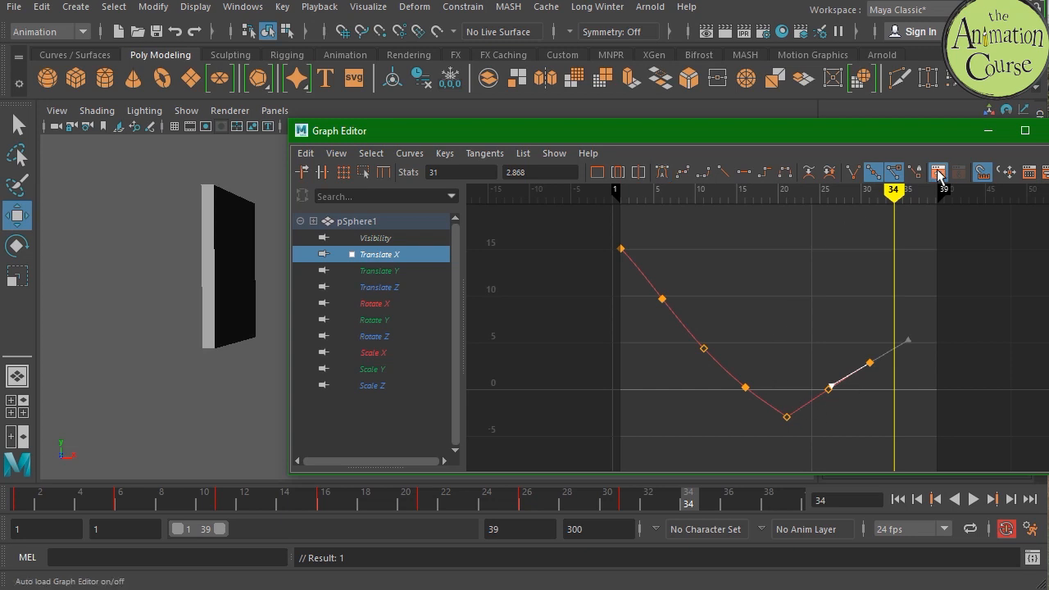
# Step: Minimize the Graph Editor, play back the animation and scrub to frame 15 to review the sphere's motion
pyautogui.click(987, 136)
pyautogui.click(974, 500)
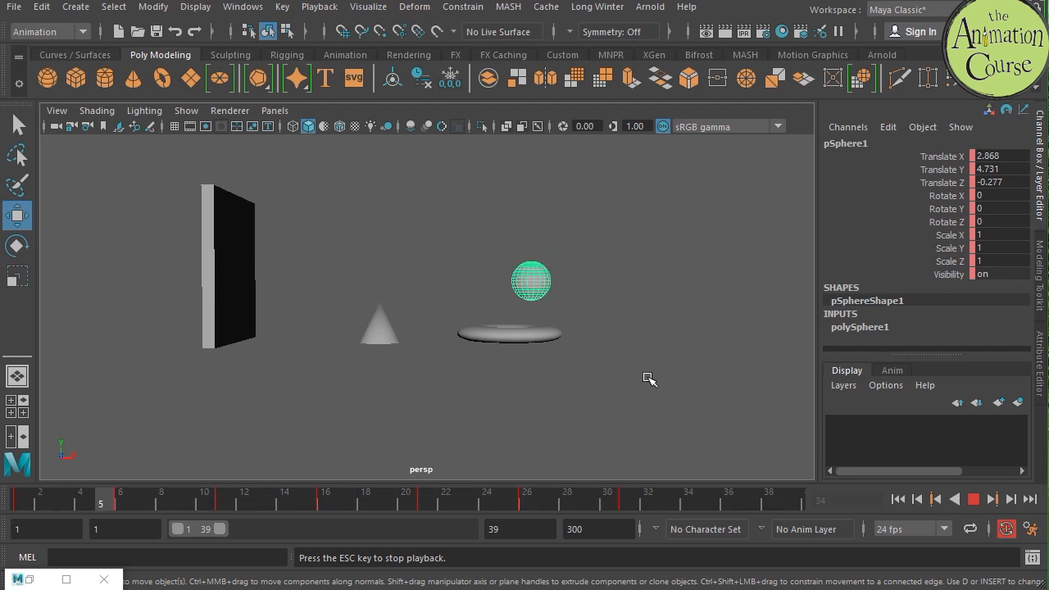
pyautogui.click(974, 499)
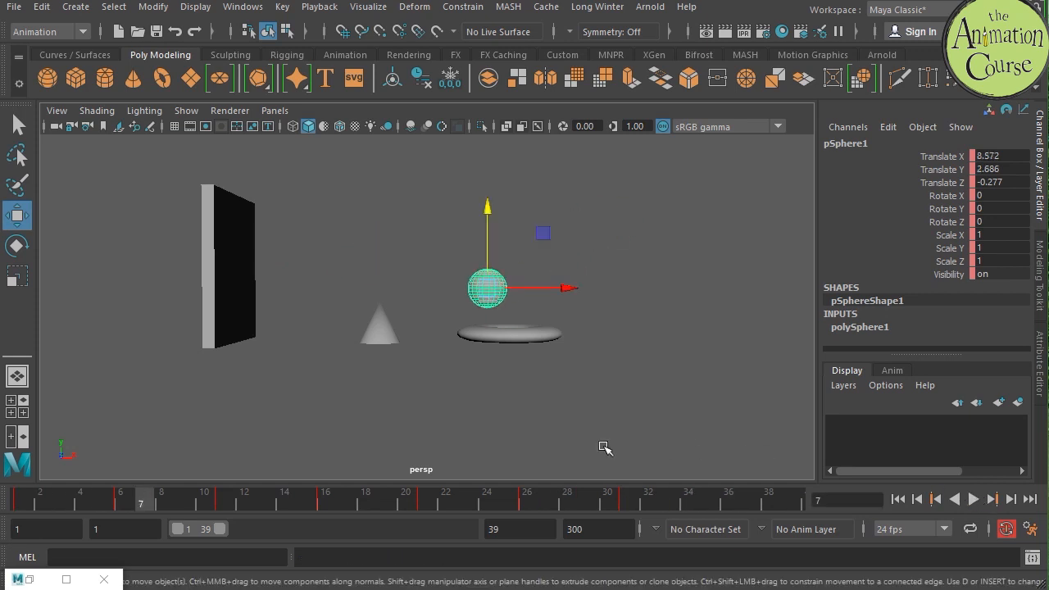
pyautogui.moveTo(158, 503)
pyautogui.mouseDown()
pyautogui.moveTo(502, 527)
pyautogui.moveTo(310, 529)
pyautogui.mouseUp()
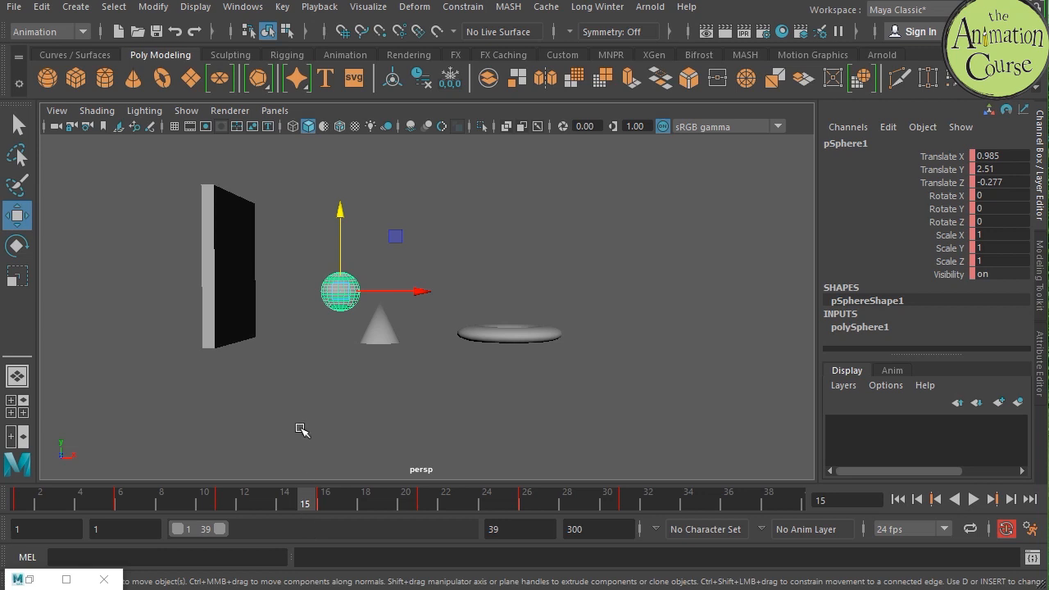
# Step: Save the scene to the Desktop as a Maya Binary file named Bouncing Ball
pyautogui.click(14, 7)
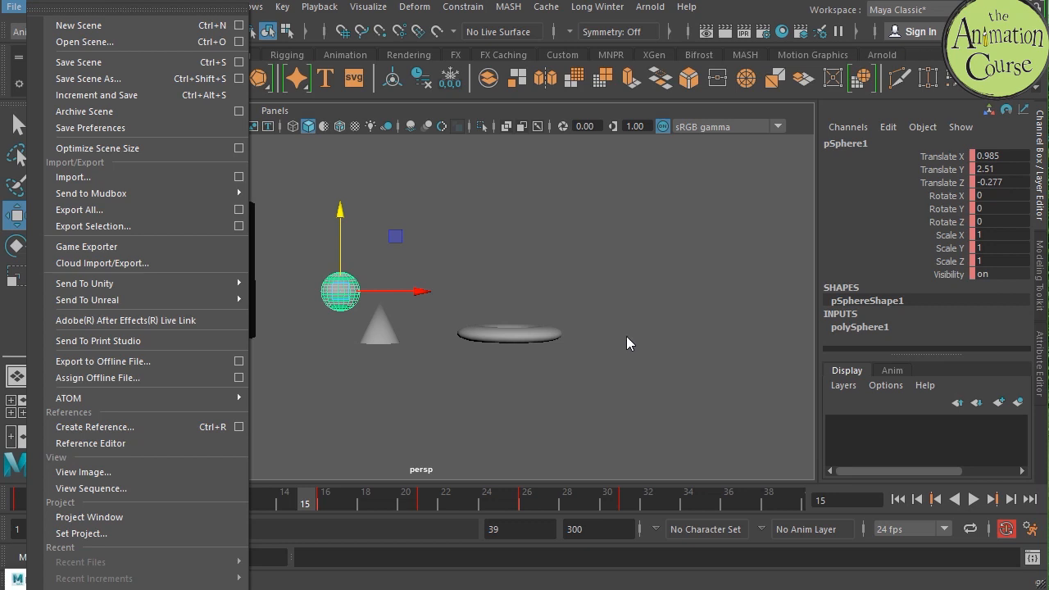
pyautogui.click(94, 63)
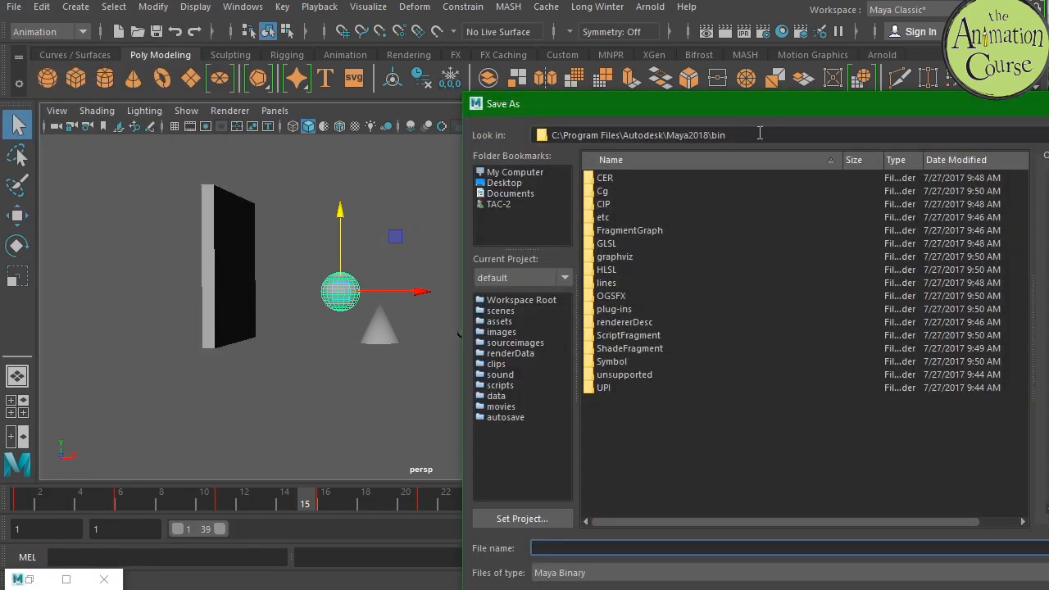
pyautogui.moveTo(801, 104); pyautogui.dragTo(572, 76)
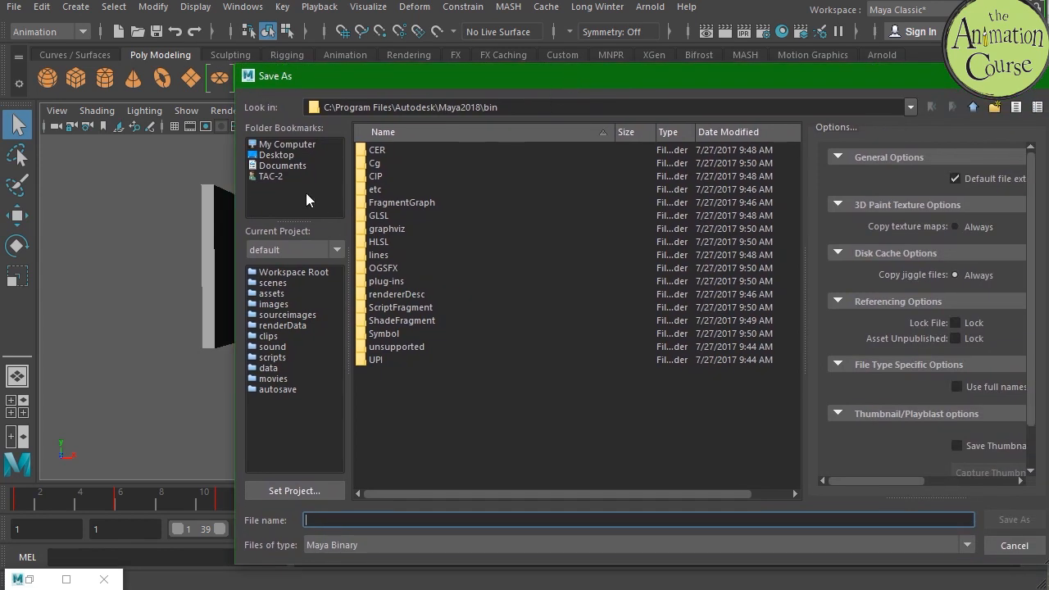
pyautogui.click(288, 169)
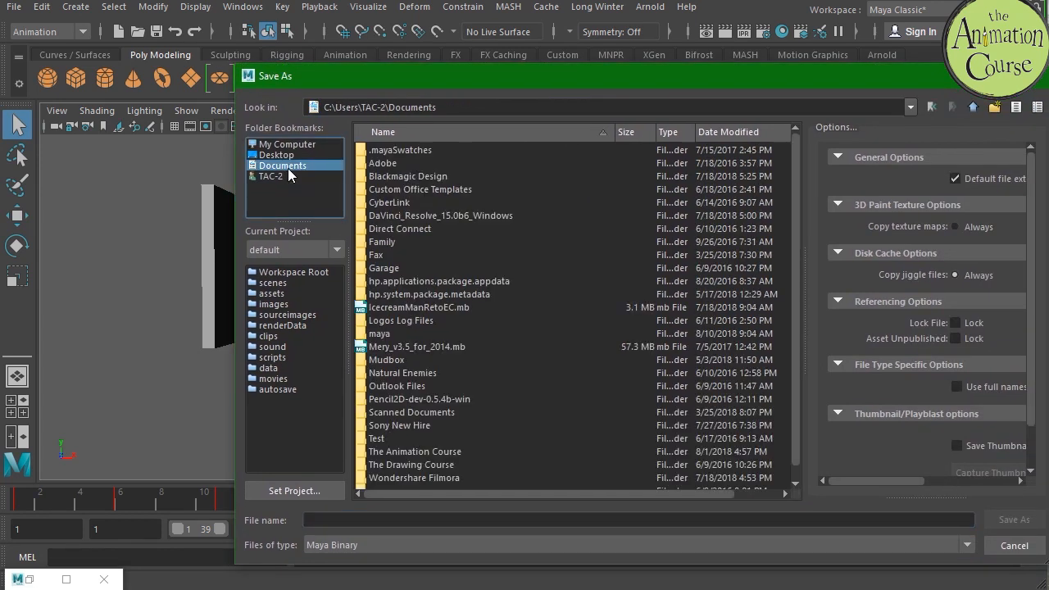
pyautogui.click(290, 156)
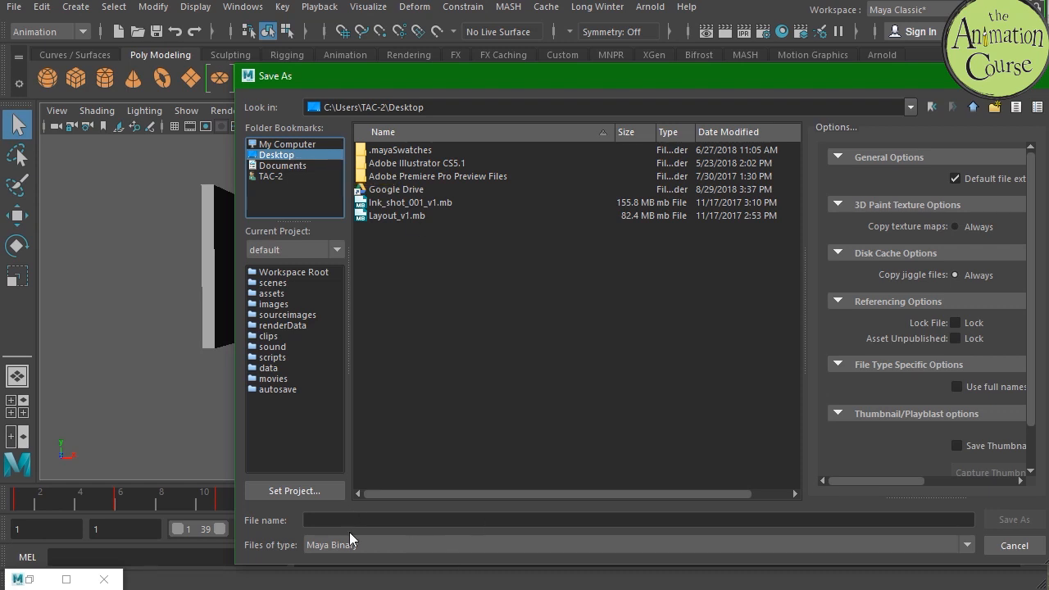
pyautogui.click(383, 546)
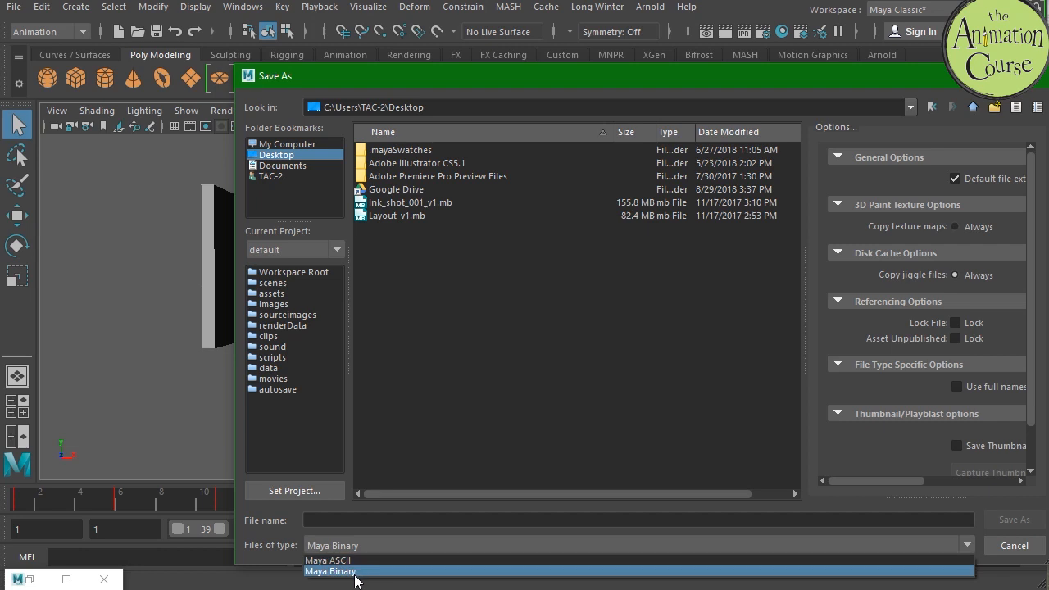
pyautogui.click(355, 573)
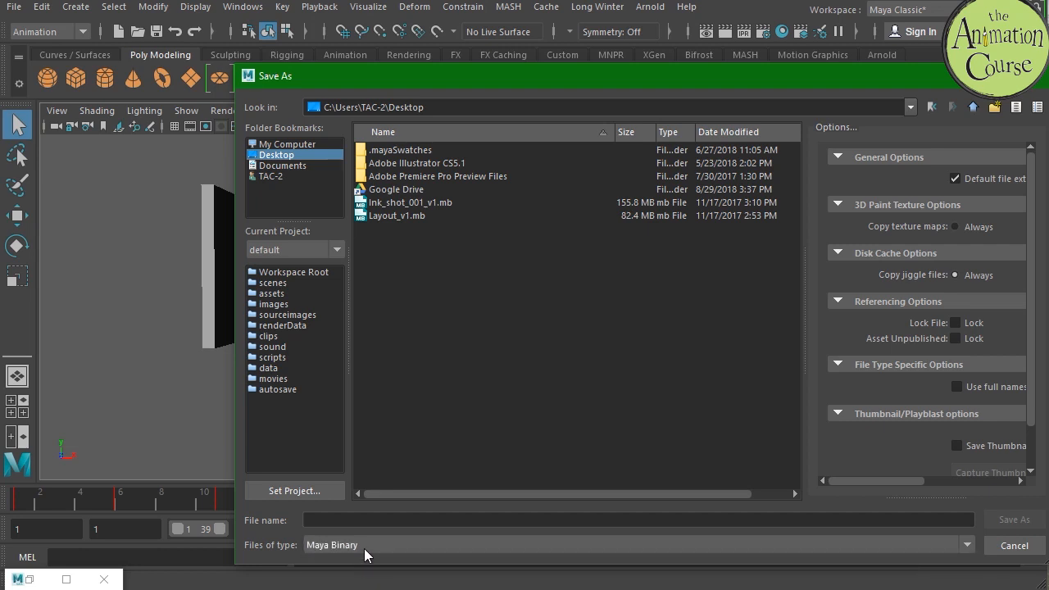
pyautogui.click(363, 520)
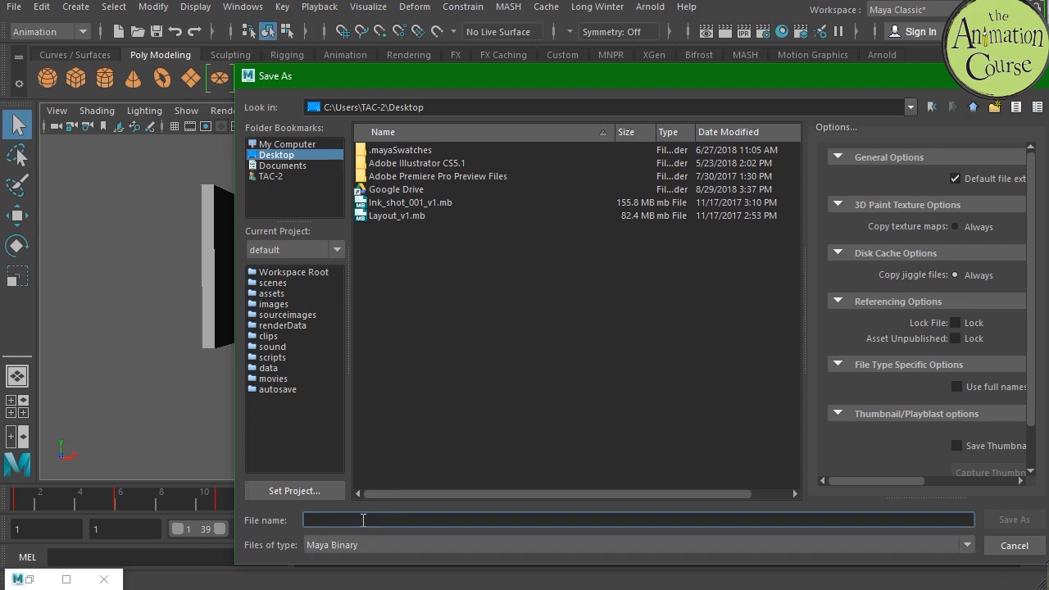
pyautogui.write('Boun')
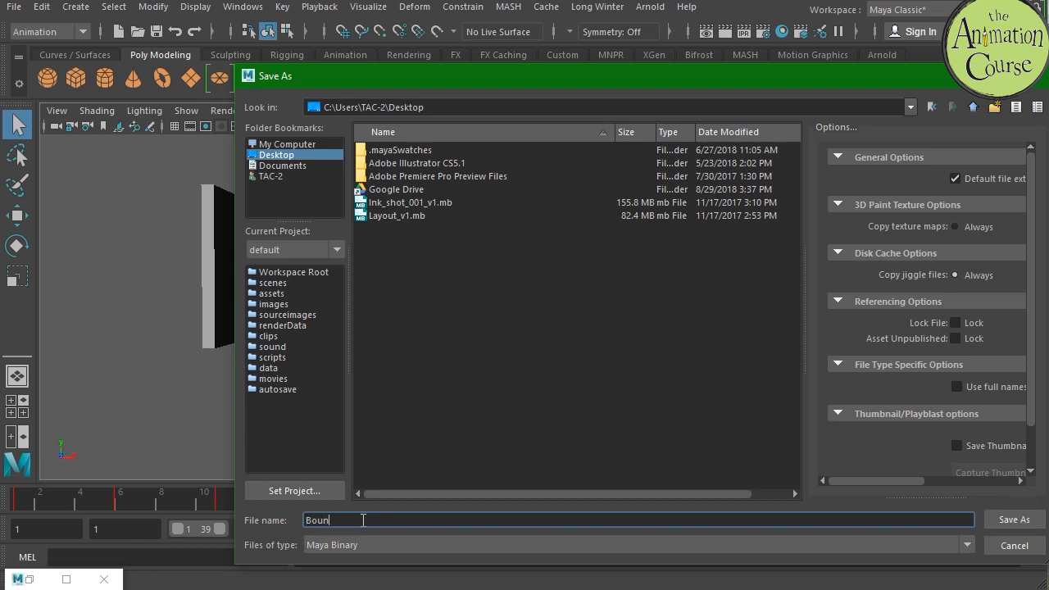
pyautogui.write('cing Ball')
pyautogui.press('Return')
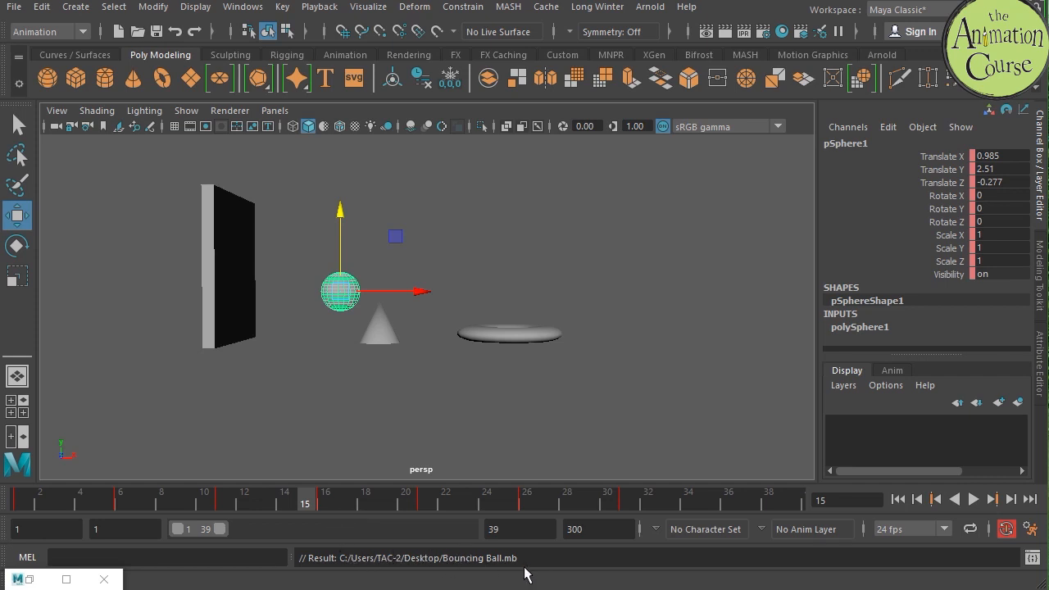
# Step: Start a new empty scene, then reopen Bouncing Ball.mb from the Desktop without saving the untitled scene
pyautogui.click(15, 8)
pyautogui.click(39, 25)
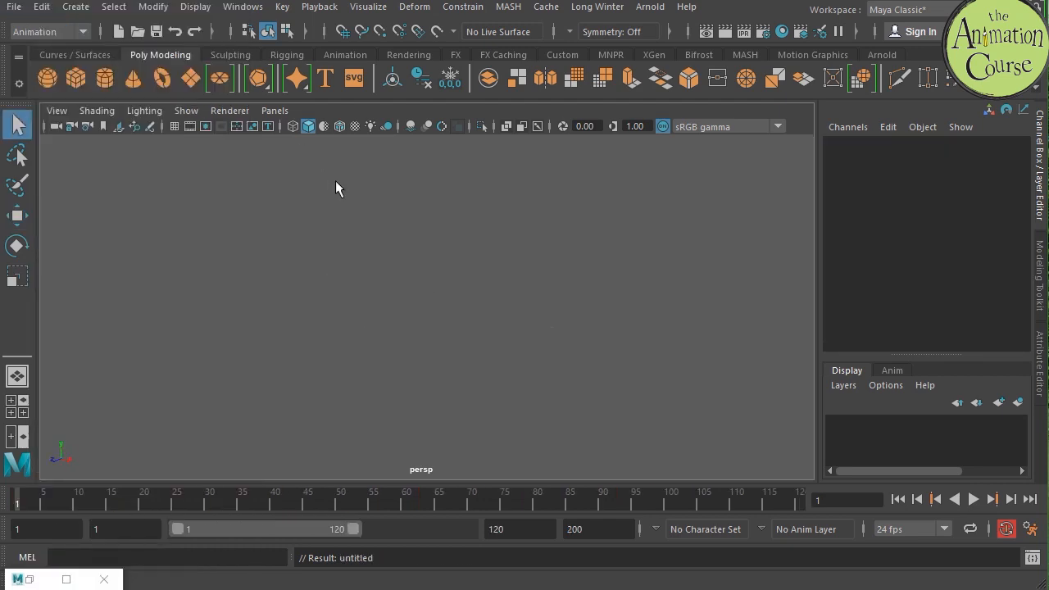
pyautogui.click(13, 6)
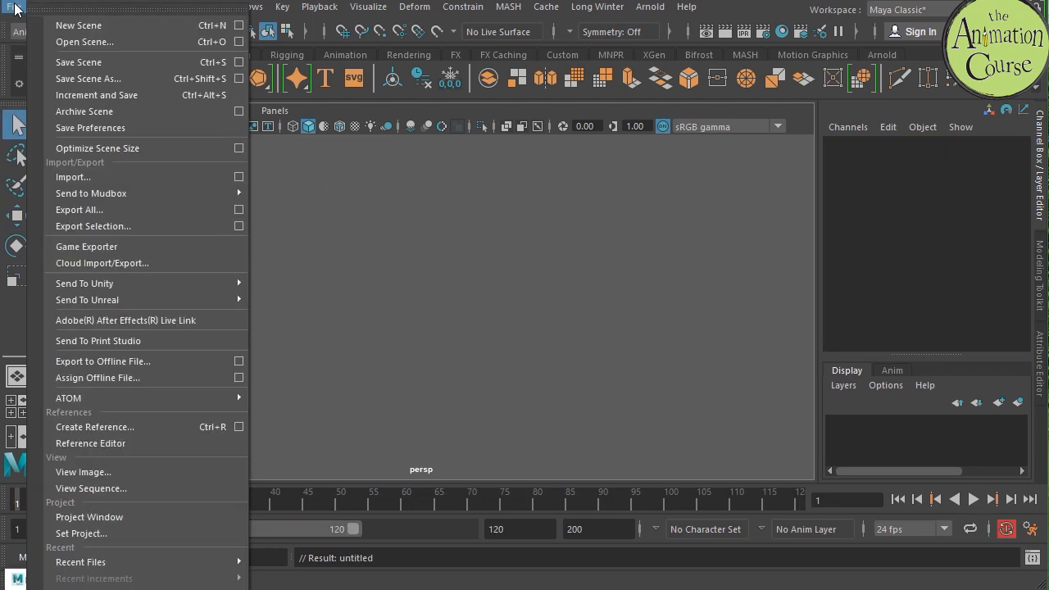
pyautogui.click(50, 38)
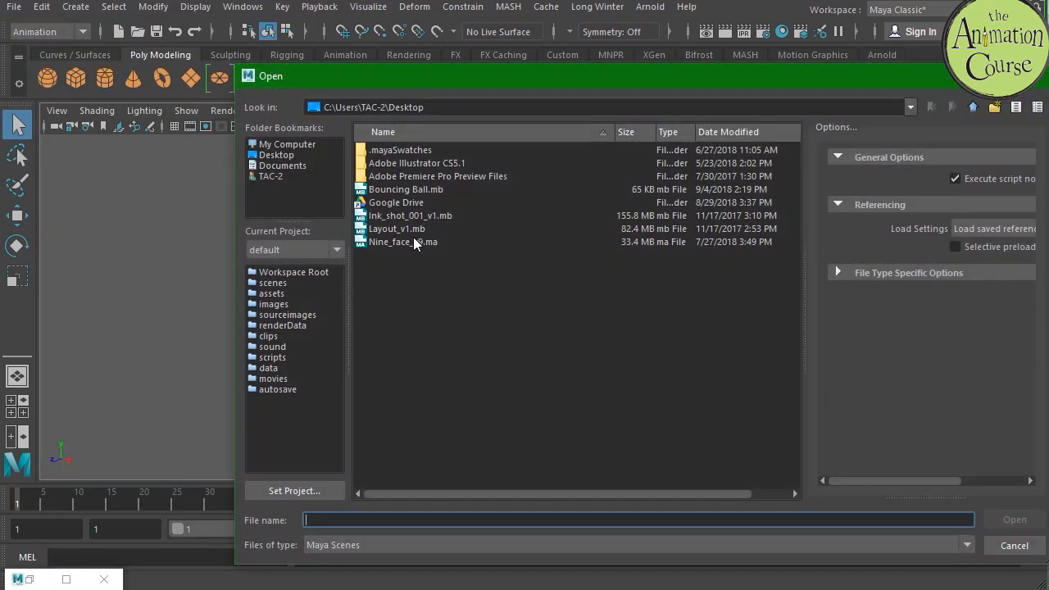
pyautogui.click(410, 191)
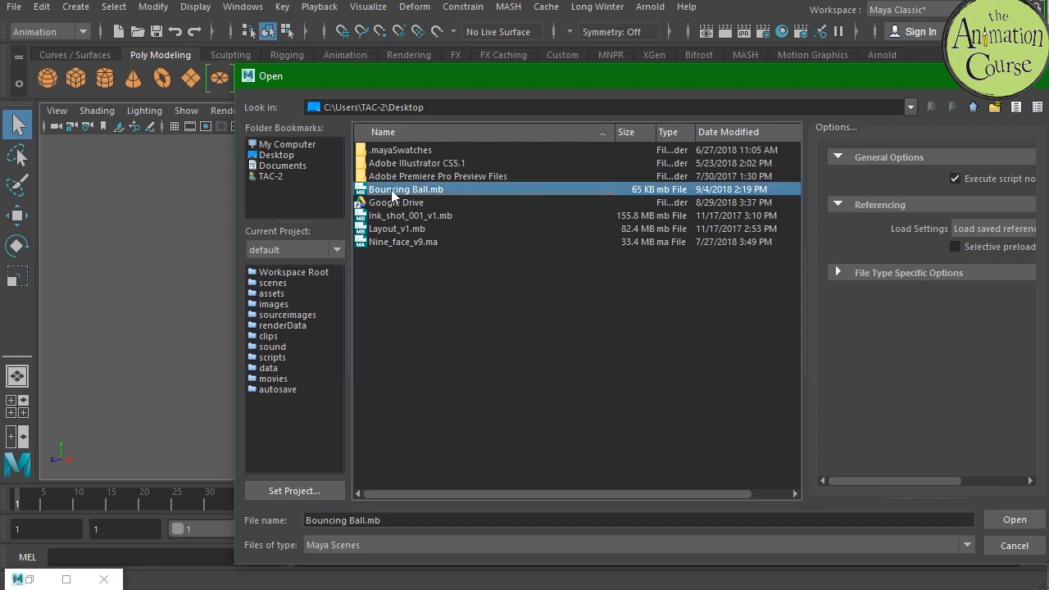
pyautogui.click(1021, 521)
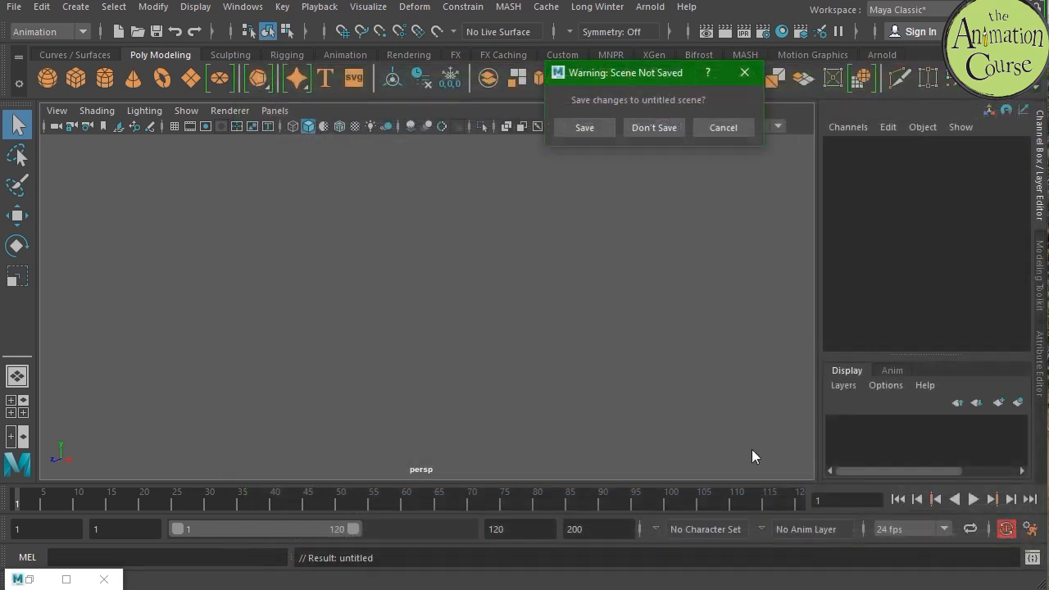
pyautogui.click(671, 131)
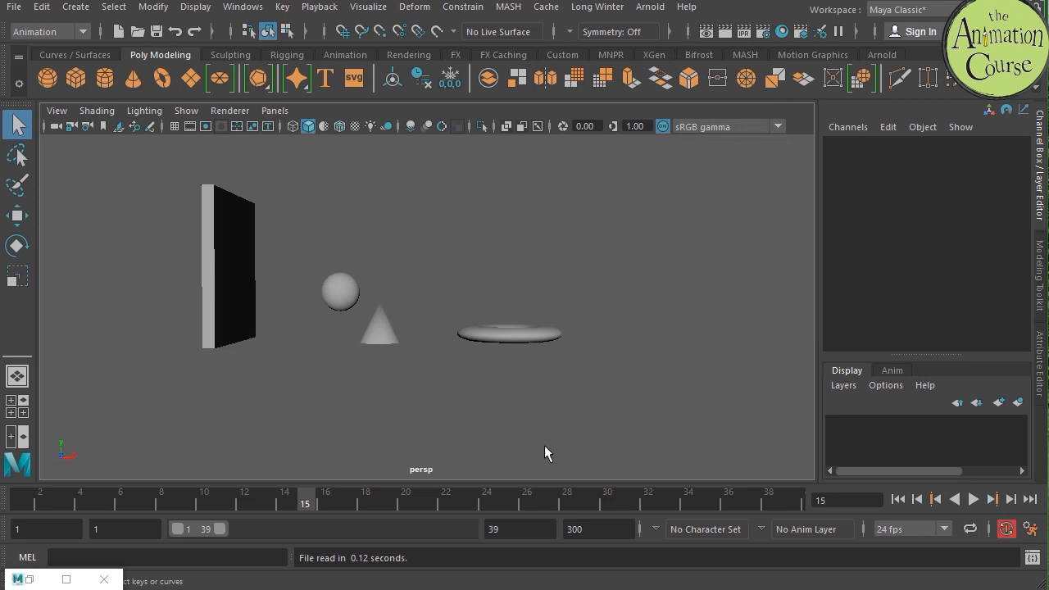
# Step: Play back the reopened scene's animation, stop it, and frame the wall, cone, torus and sphere larger in the perspective view
pyautogui.click(974, 499)
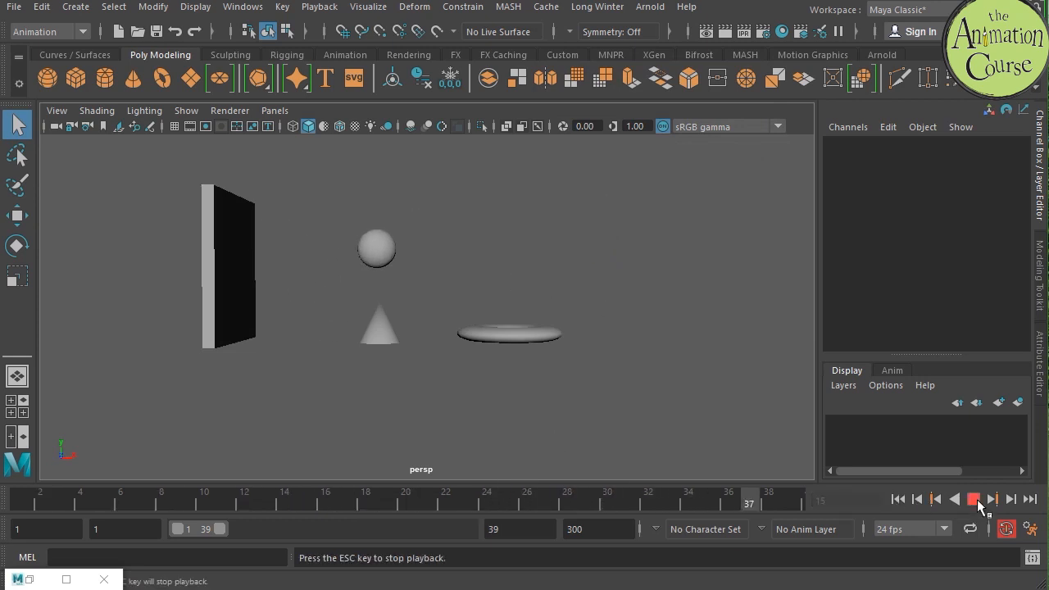
pyautogui.click(975, 500)
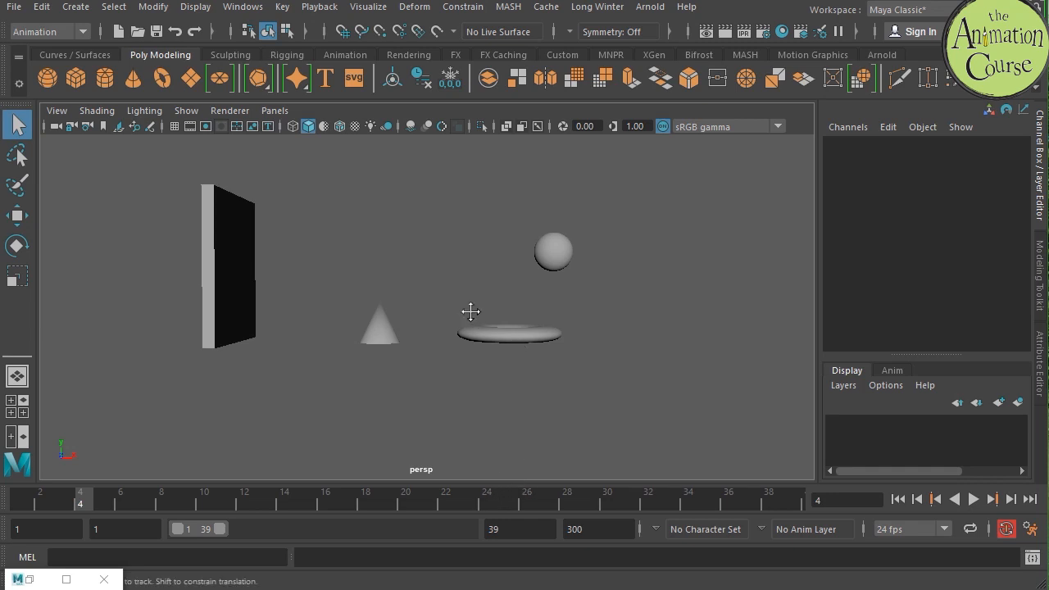
pyautogui.keyDown('alt'); pyautogui.moveTo(468, 311); pyautogui.dragTo(498, 347, button='middle'); pyautogui.keyUp('alt')
pyautogui.keyDown('alt'); pyautogui.moveTo(499, 347); pyautogui.dragTo(566, 347, button='right'); pyautogui.keyUp('alt')
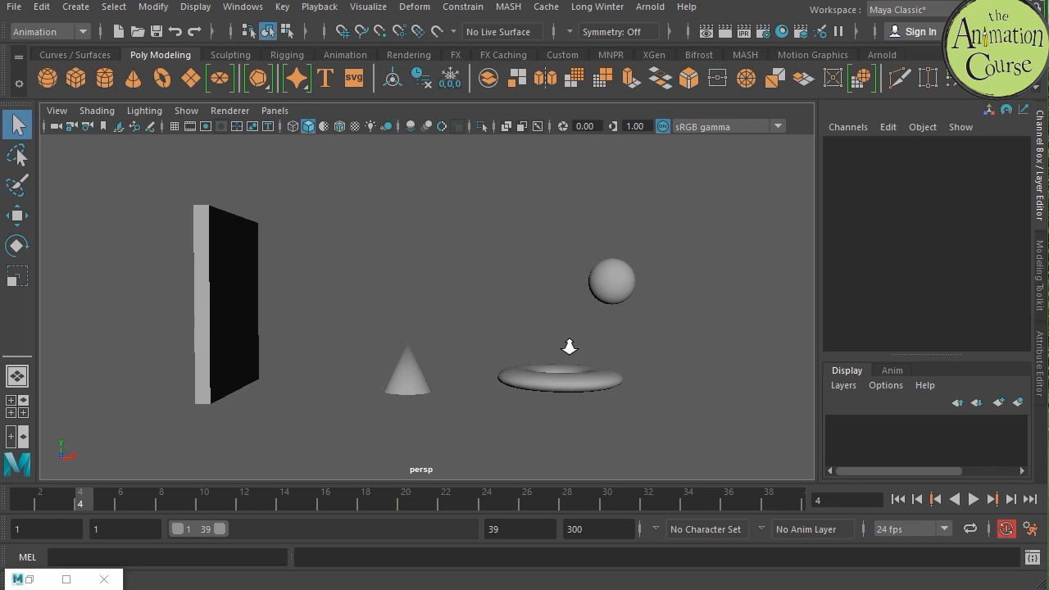
pyautogui.keyDown('alt'); pyautogui.moveTo(544, 320); pyautogui.dragTo(549, 327, button='middle'); pyautogui.keyUp('alt')
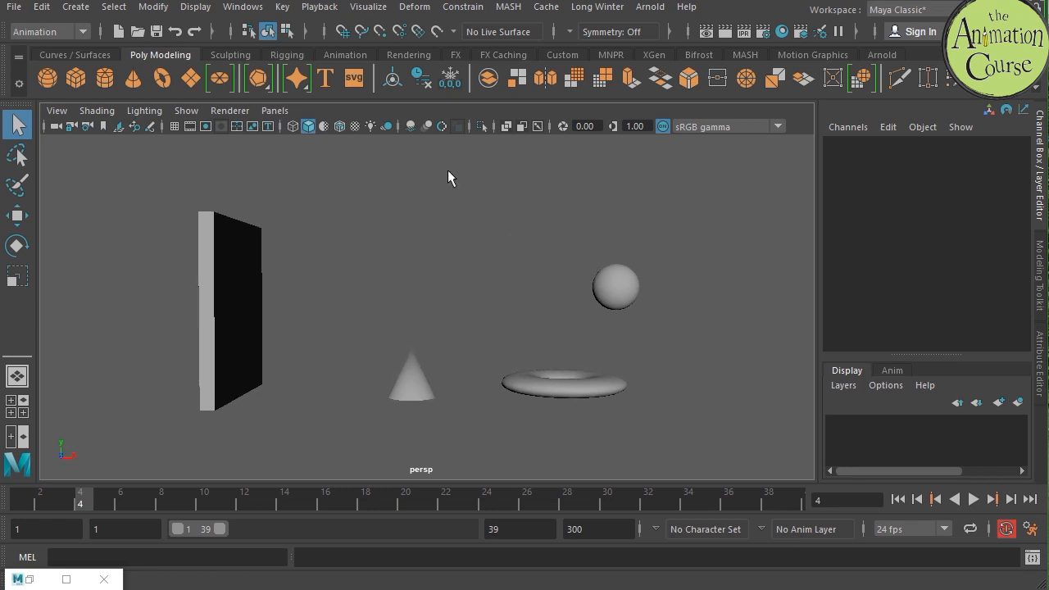
# Step: Open the Playblast options from the timeline and set the scale to 1.00 and the quality to 100
pyautogui.rightClick(496, 502)
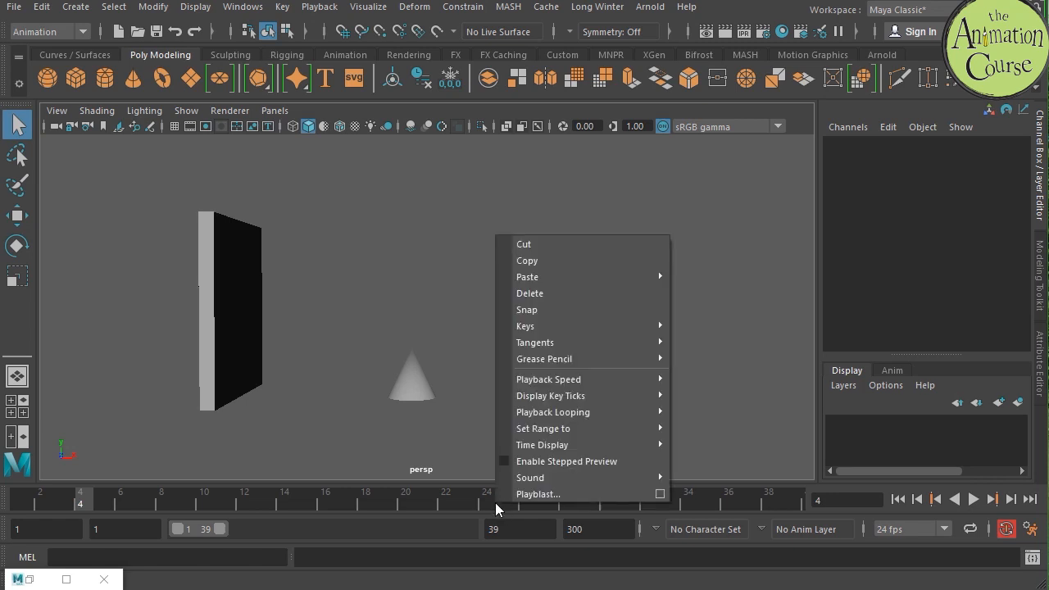
pyautogui.click(544, 496)
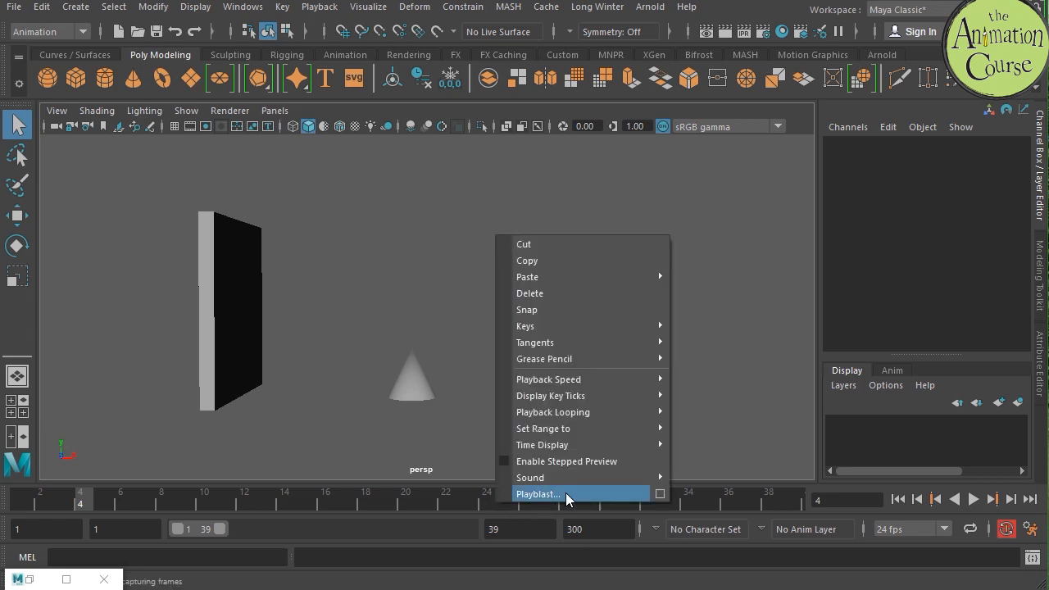
pyautogui.click(660, 494)
pyautogui.moveTo(486, 1); pyautogui.dragTo(291, 141)
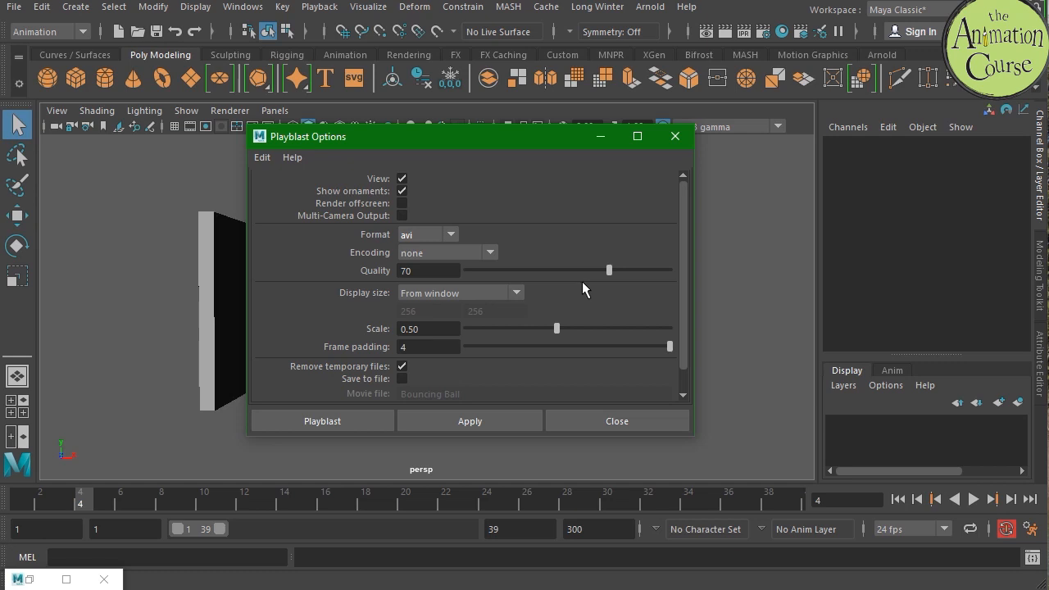
pyautogui.moveTo(558, 328); pyautogui.dragTo(700, 327)
pyautogui.moveTo(609, 271); pyautogui.dragTo(691, 271)
# Step: Set the playblast format to qt and the encoding to H.264
pyautogui.click(452, 233)
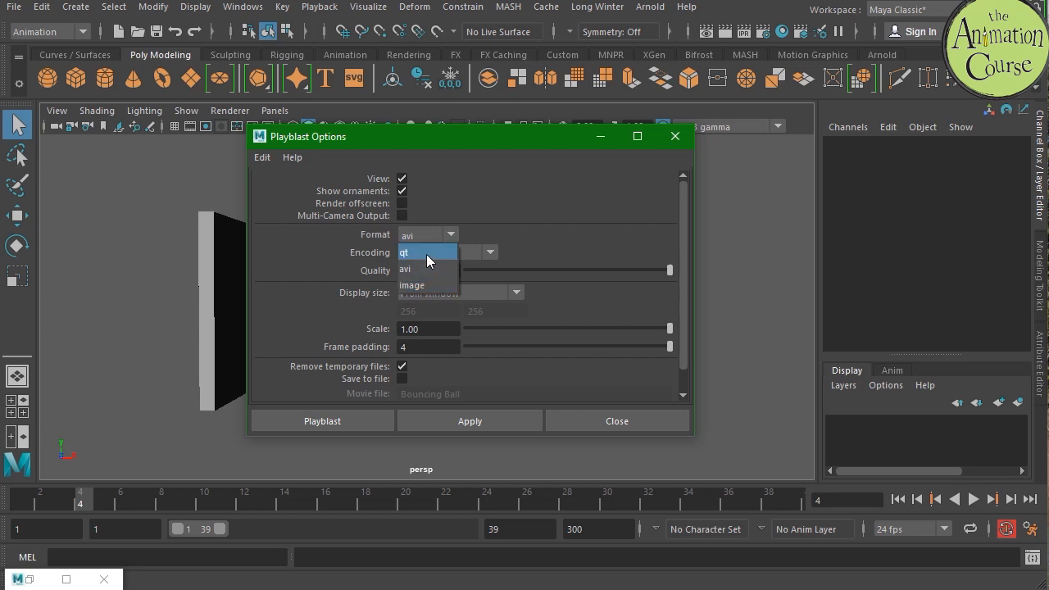
pyautogui.click(427, 254)
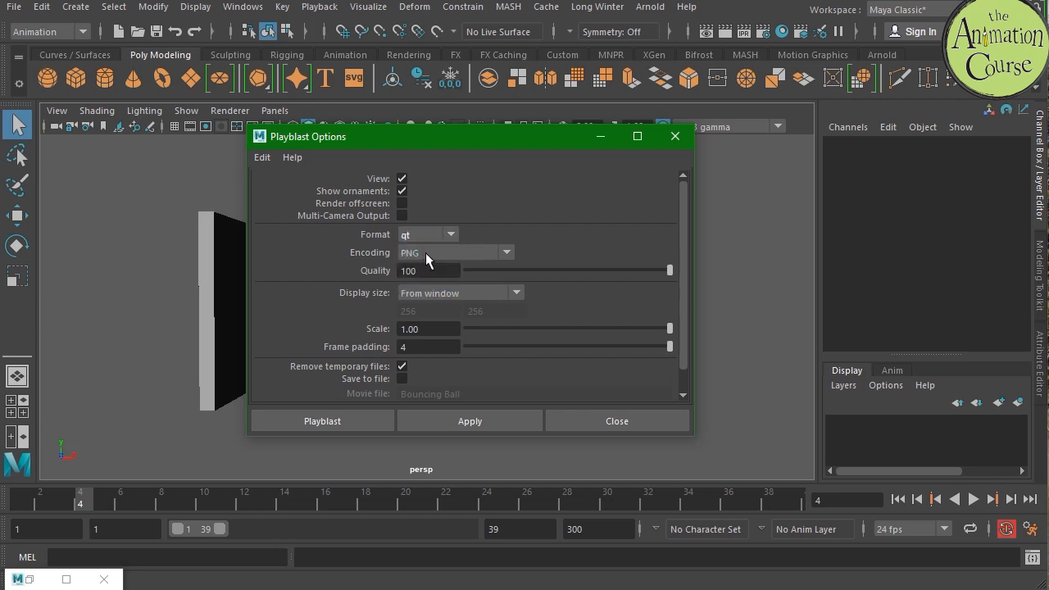
pyautogui.click(504, 254)
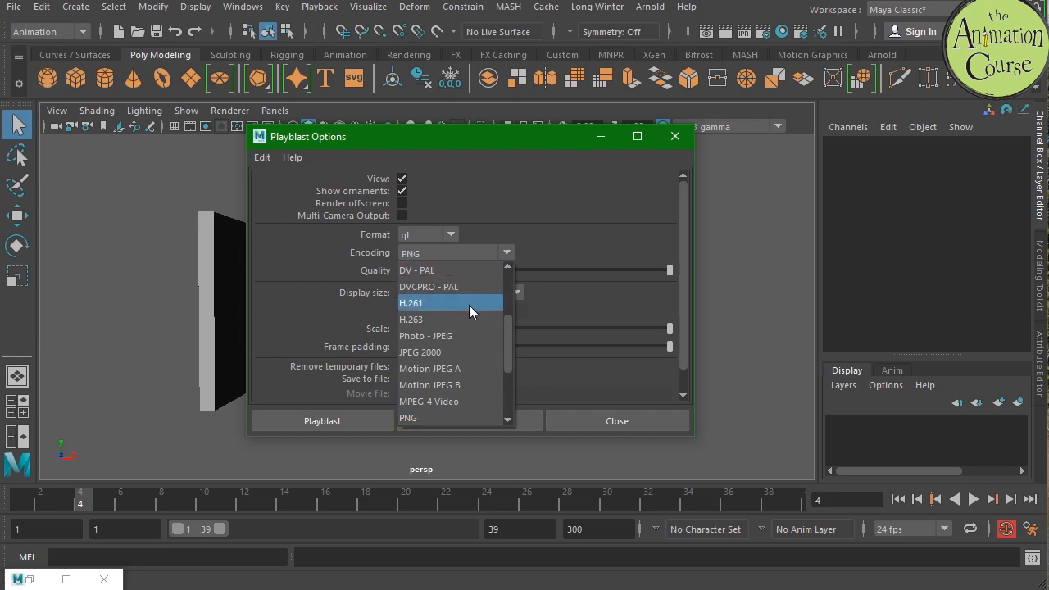
pyautogui.moveTo(508, 341); pyautogui.dragTo(508, 290)
pyautogui.click(429, 336)
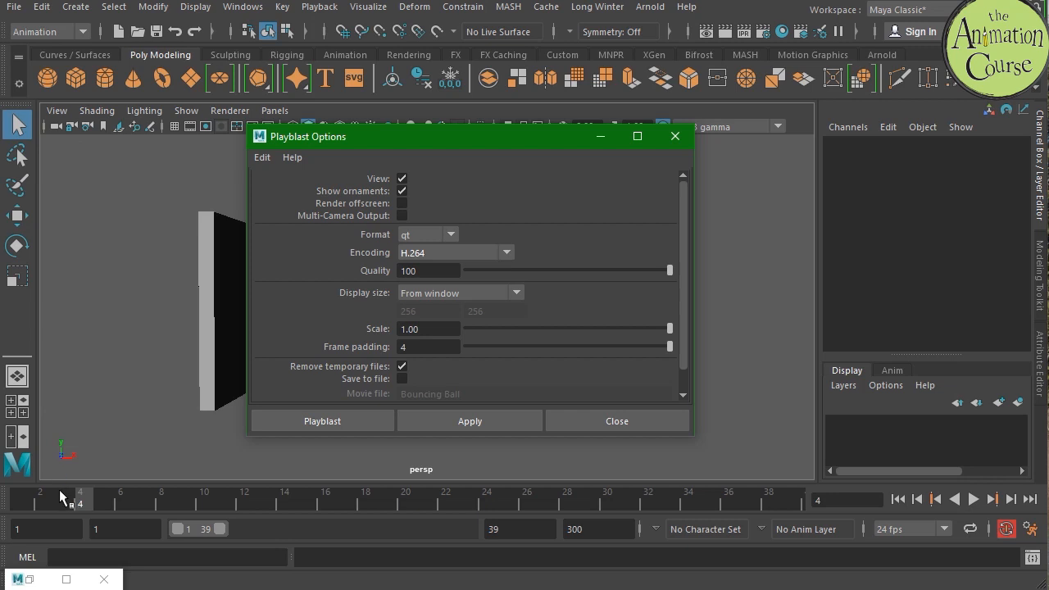
# Step: Set the playblast display size to From Render Settings and choose the HD_720 image size preset in the Render Settings
pyautogui.click(519, 292)
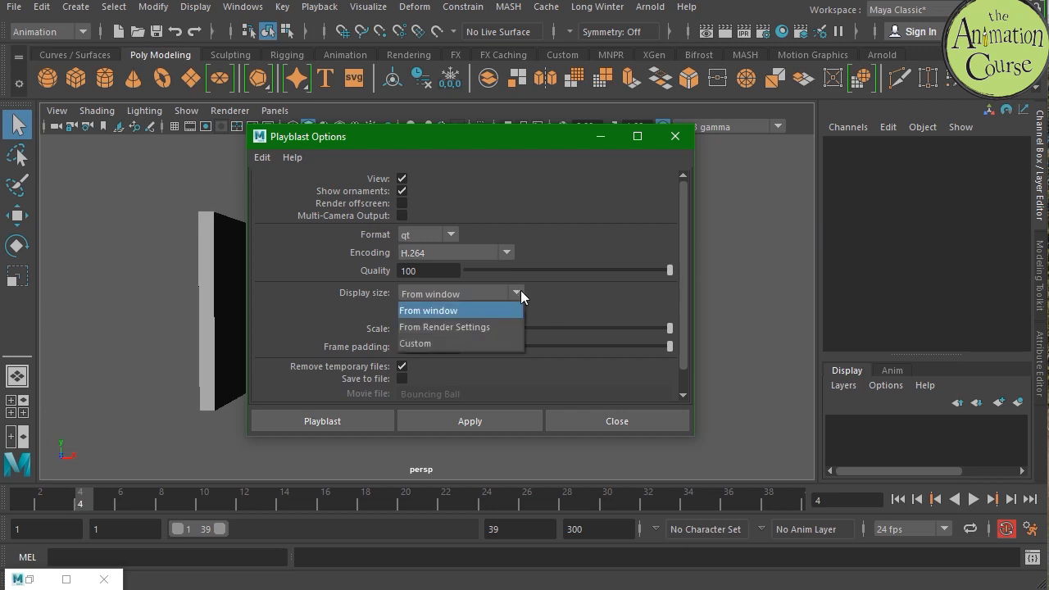
pyautogui.click(455, 332)
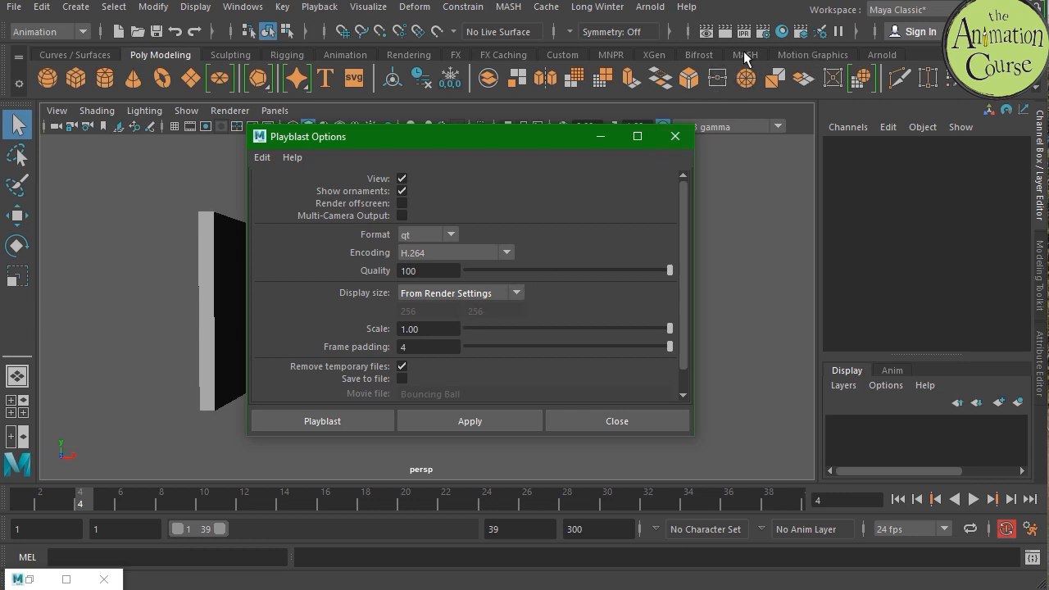
pyautogui.click(762, 33)
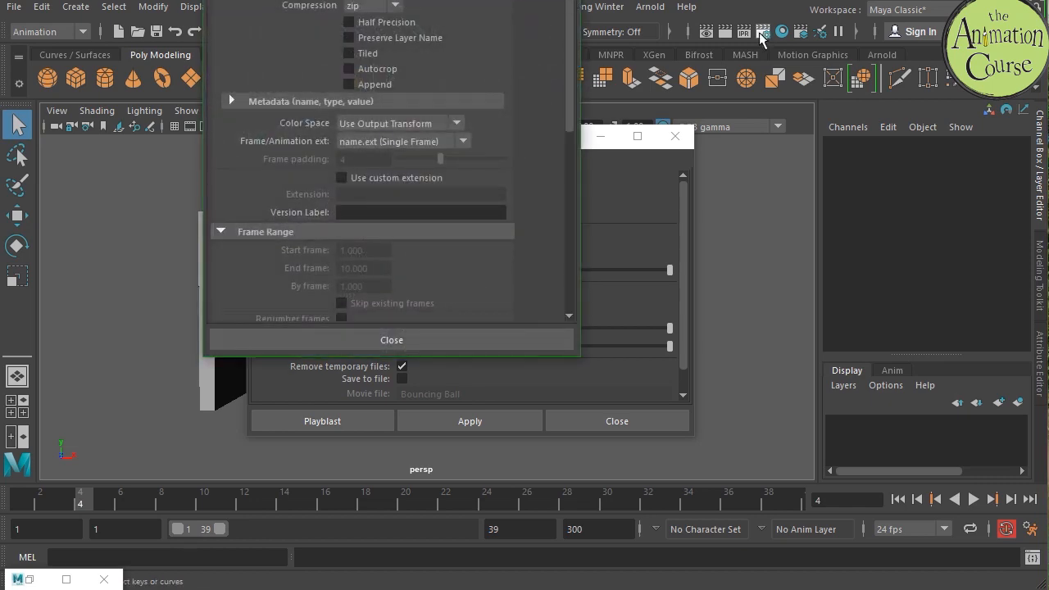
pyautogui.moveTo(396, 0)
pyautogui.mouseDown()
pyautogui.moveTo(427, 28)
pyautogui.moveTo(397, 14)
pyautogui.mouseUp()
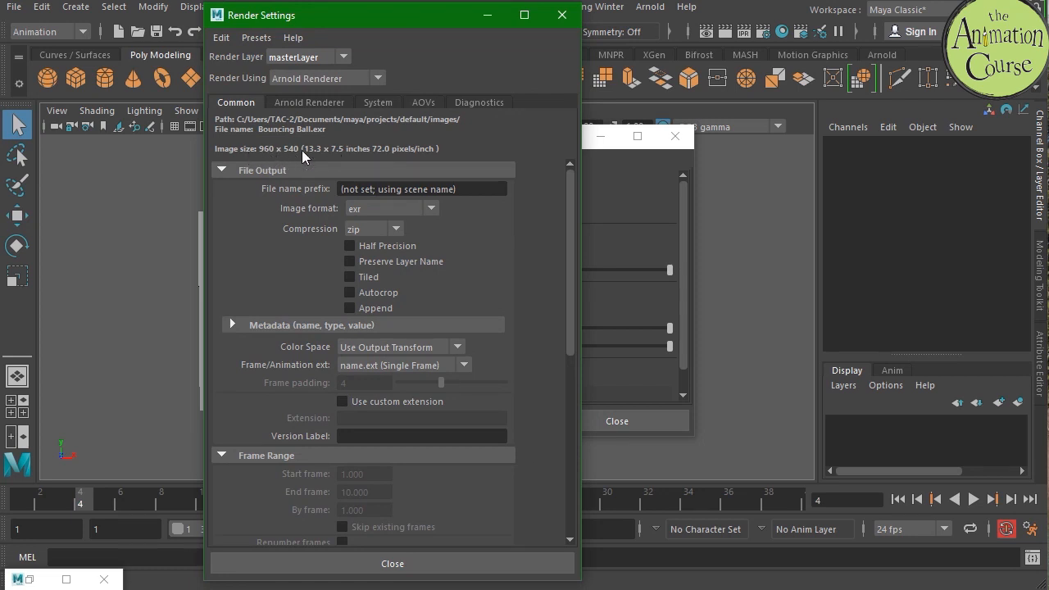
pyautogui.moveTo(567, 243); pyautogui.dragTo(565, 397)
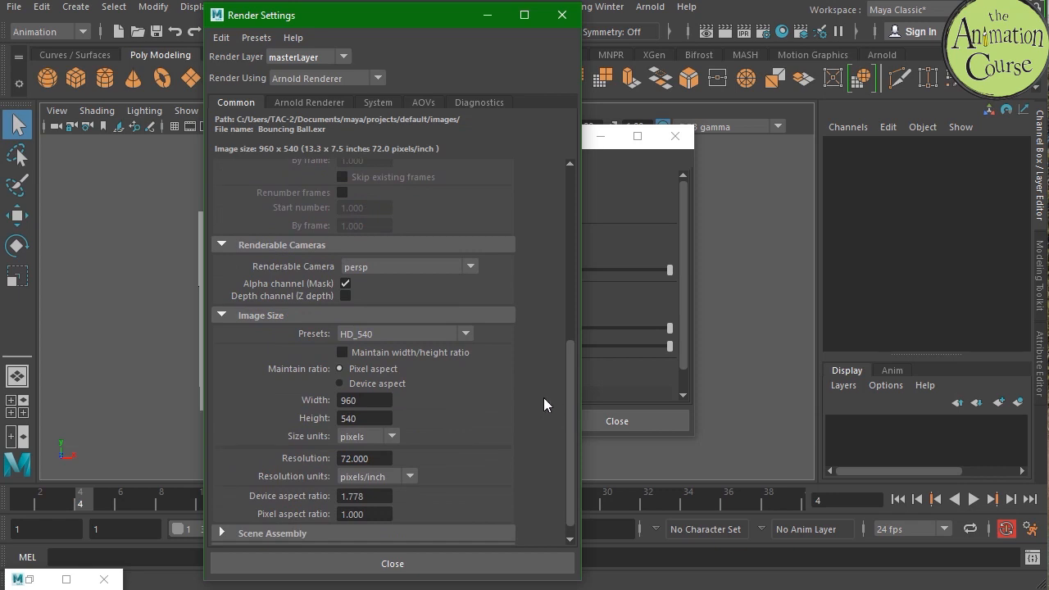
pyautogui.click(466, 334)
pyautogui.scroll(-2, 472, 381)
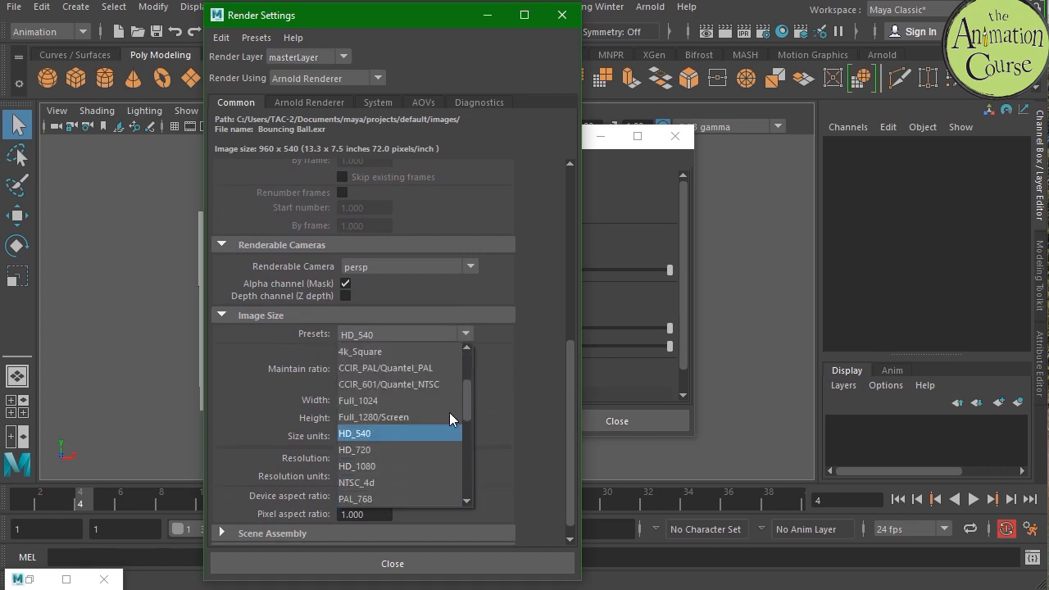
pyautogui.click(359, 450)
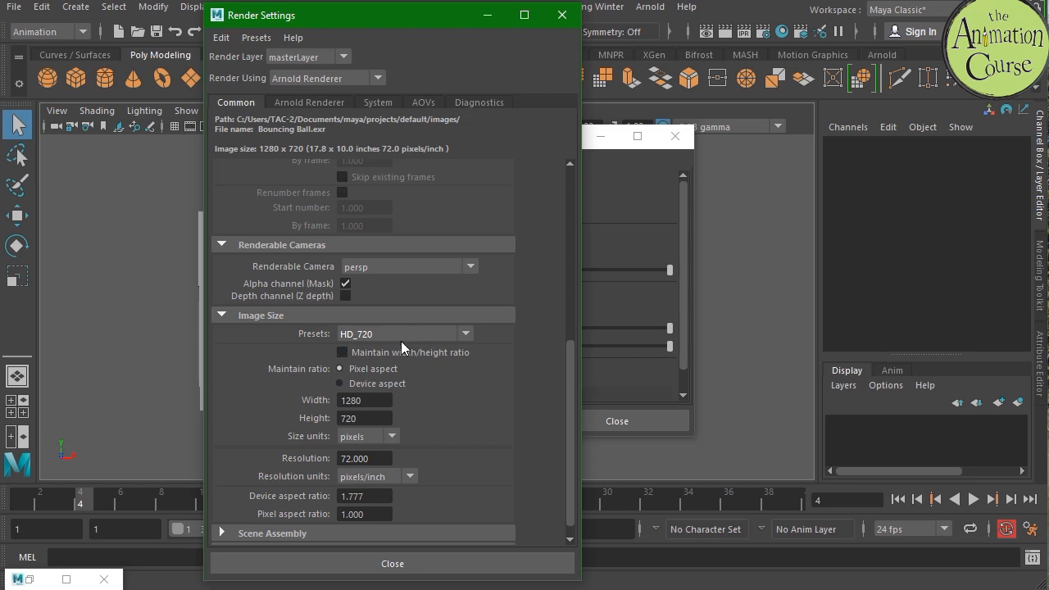
pyautogui.click(397, 565)
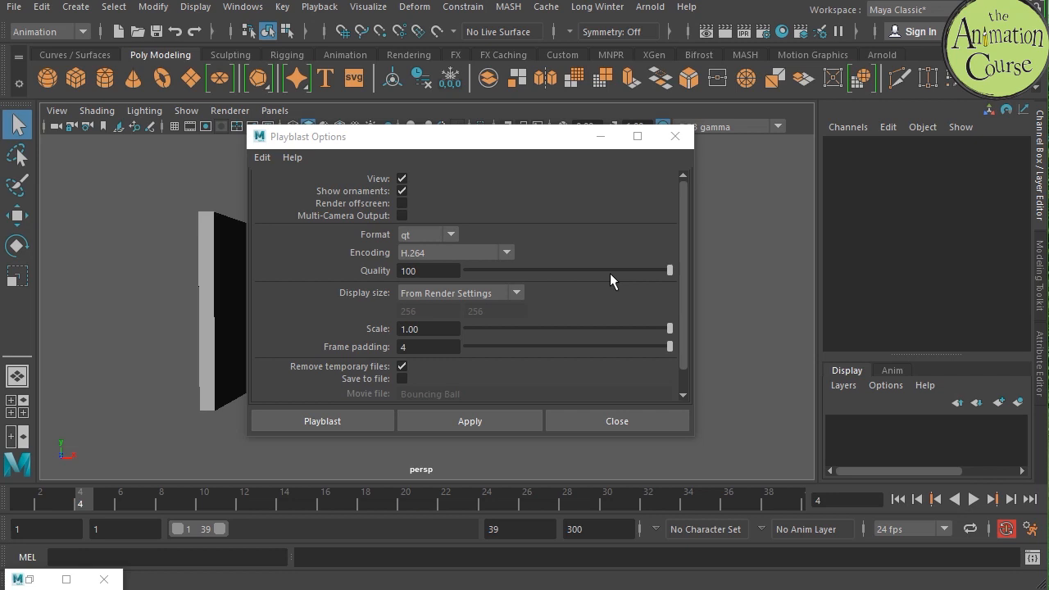
# Step: Enable offscreen rendering and saving to file in the Playblast Options
pyautogui.click(401, 203)
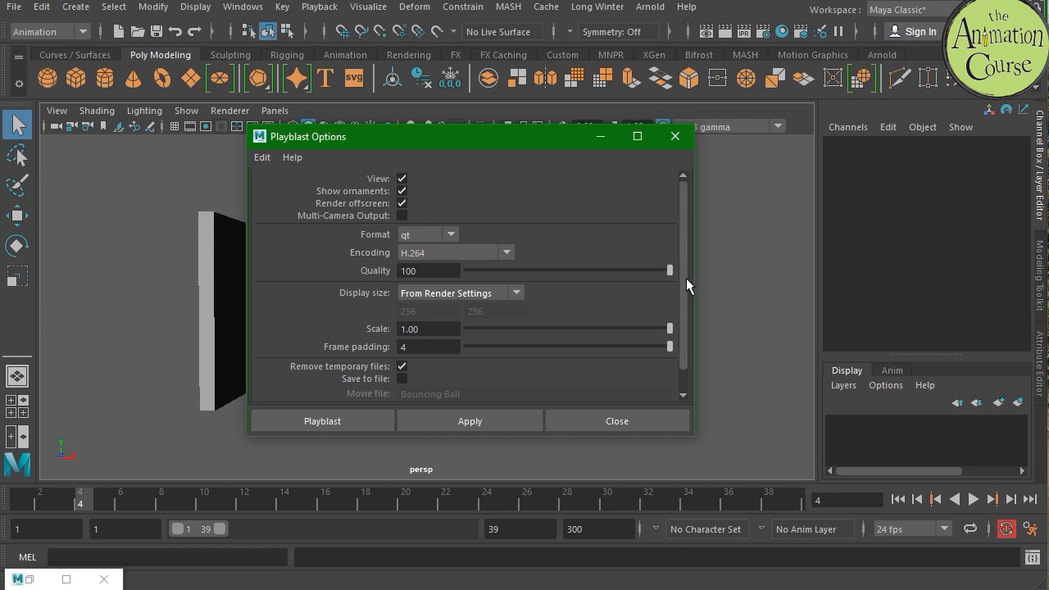
pyautogui.moveTo(681, 248); pyautogui.dragTo(682, 309)
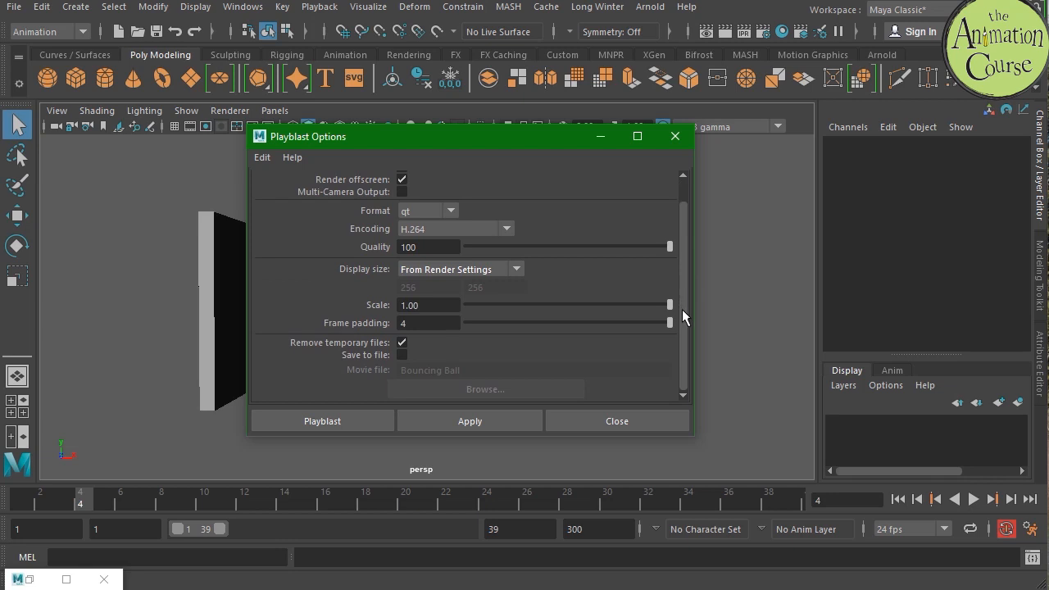
pyautogui.click(402, 355)
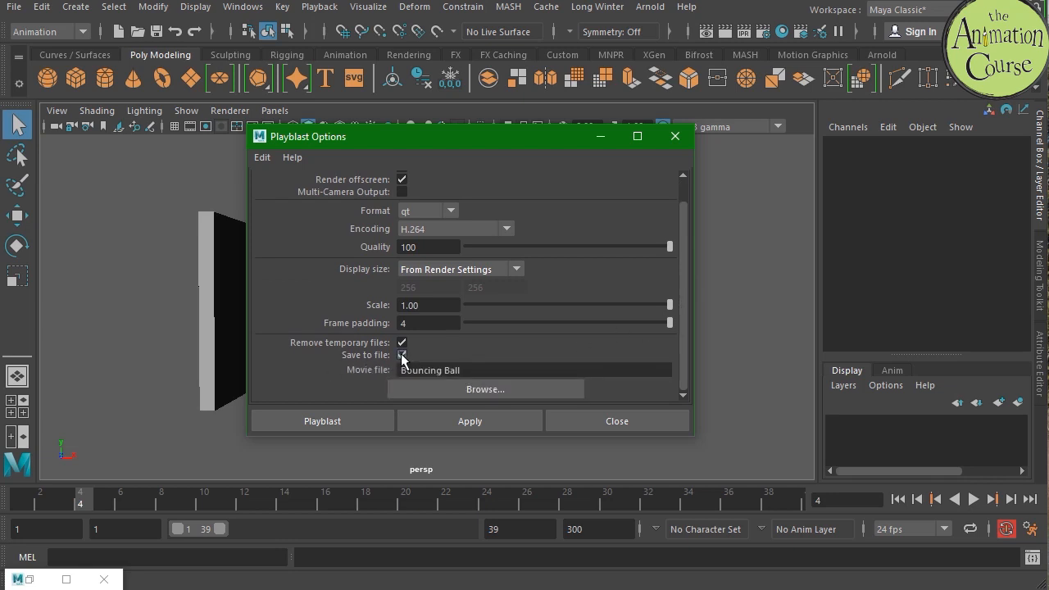
# Step: Name the movie file Bouncing Ball v1 on the Desktop and create the playblast, closing the movie player when it opens
pyautogui.click(482, 392)
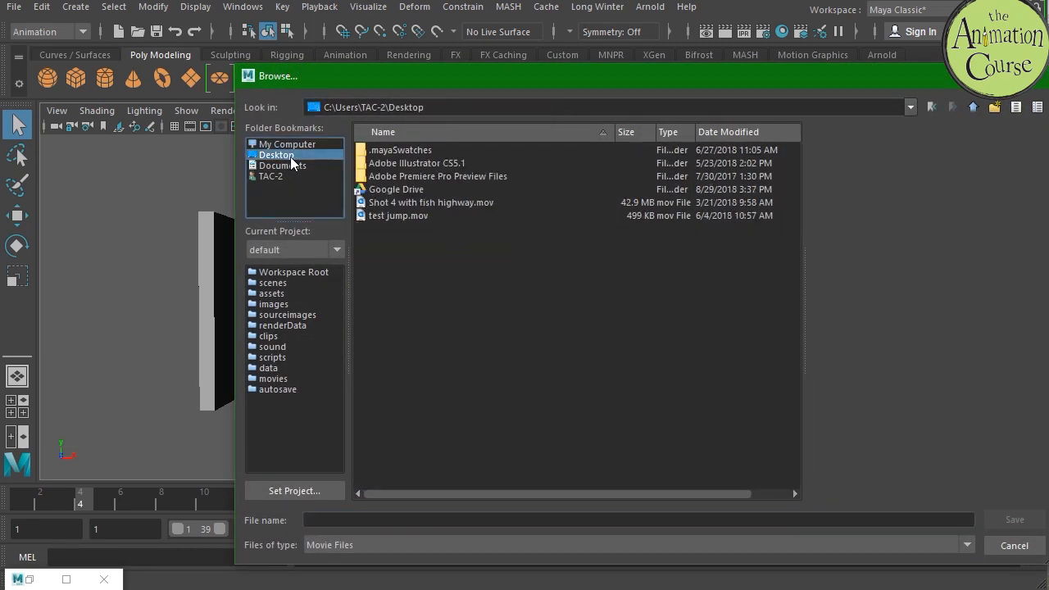
pyautogui.click(332, 520)
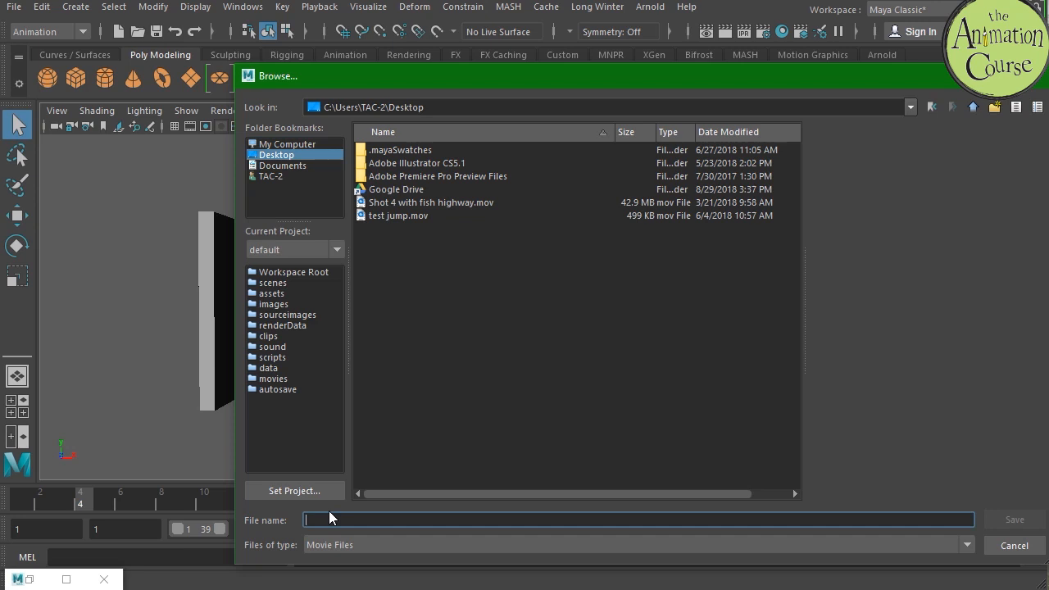
pyautogui.write('Boup')
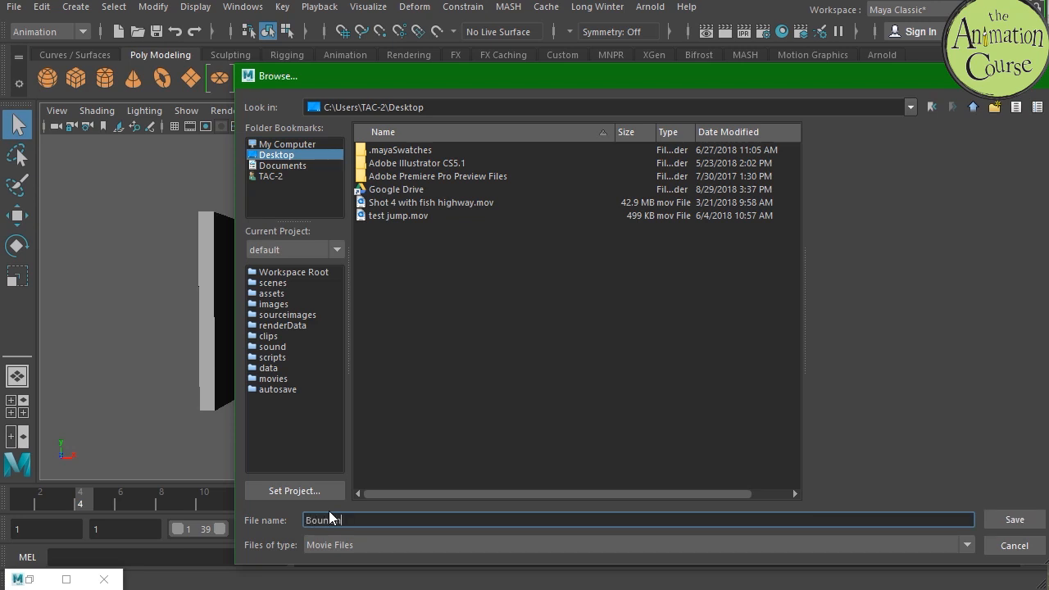
pyautogui.write('cing Ball v1')
pyautogui.click(1020, 523)
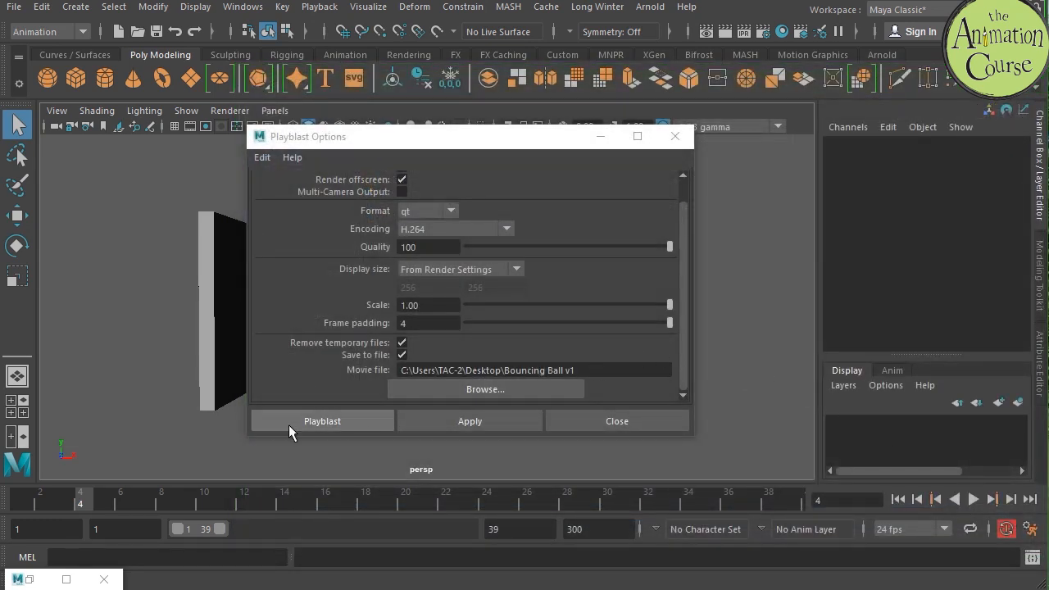
pyautogui.click(321, 422)
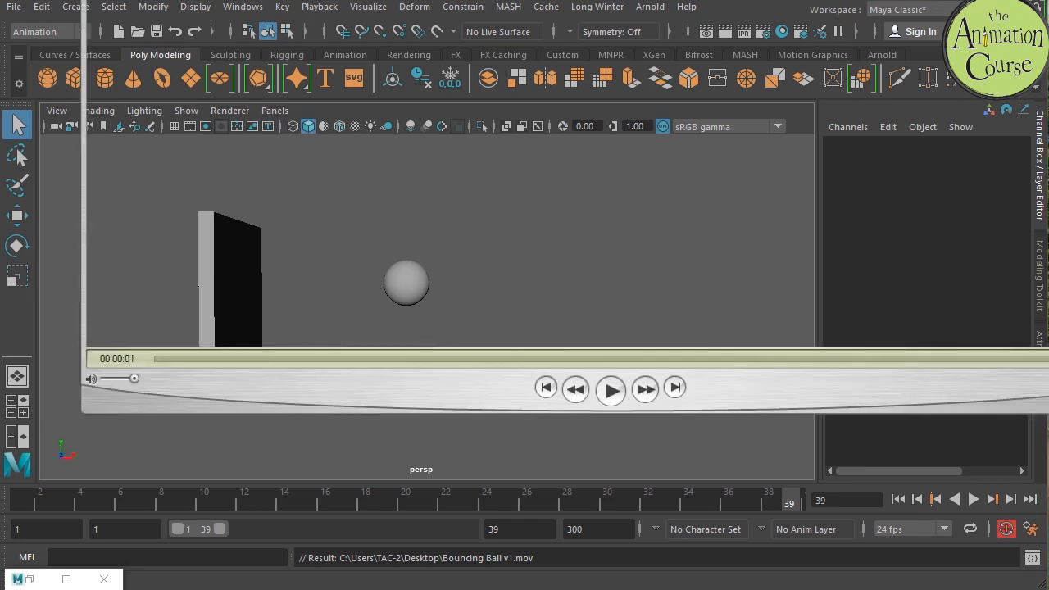
pyautogui.hotkey('alt', 'F4')
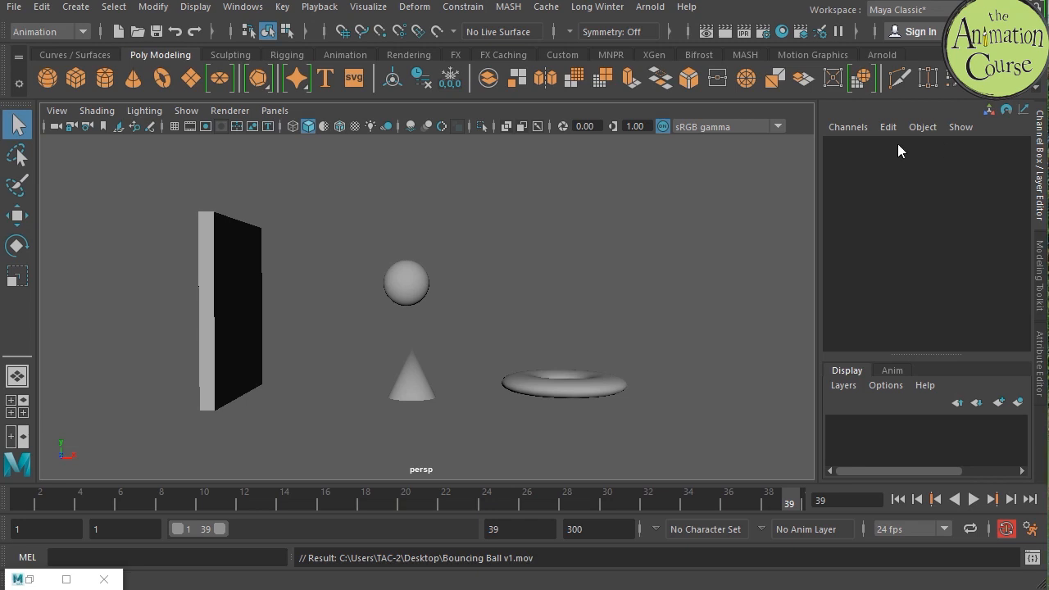
# Step: Reopen the Playblast Options, set the encoding to None and try to playblast, declining to overwrite the existing Bouncing Ball v1 movie
pyautogui.rightClick(643, 499)
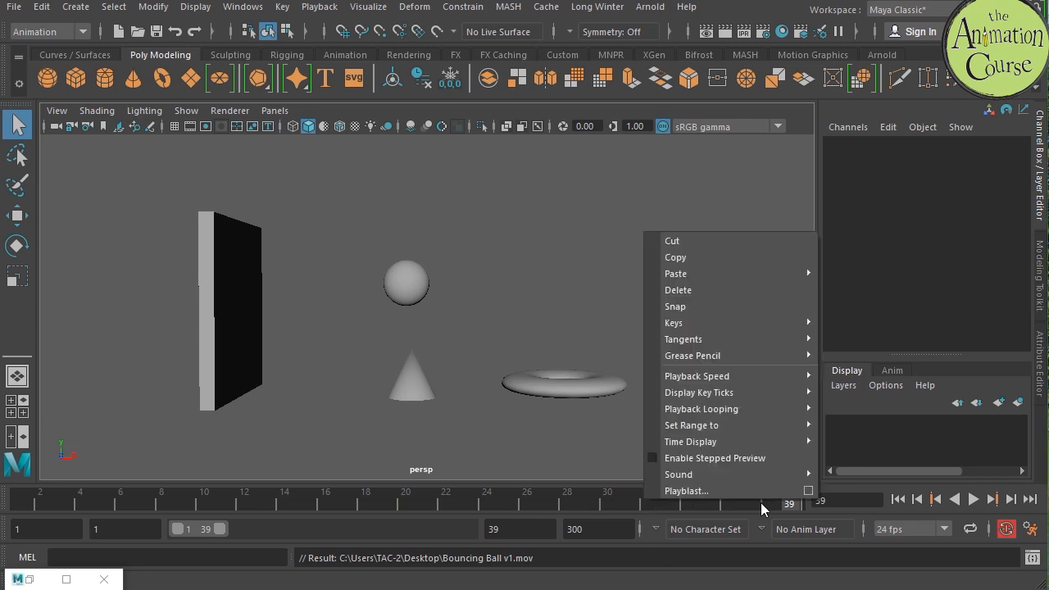
pyautogui.click(809, 489)
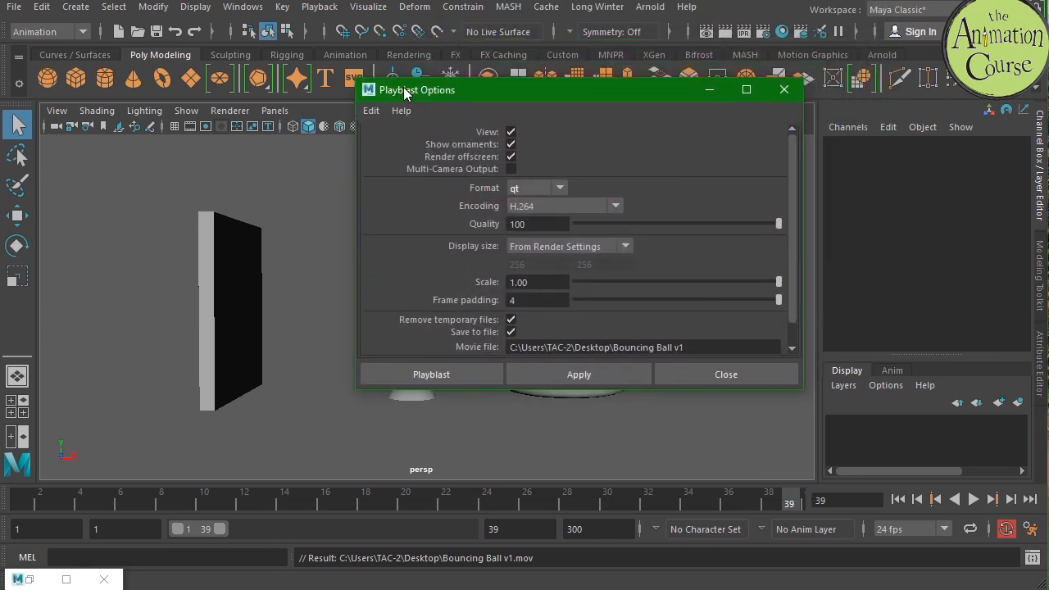
pyautogui.click(618, 206)
pyautogui.moveTo(618, 255); pyautogui.dragTo(615, 279)
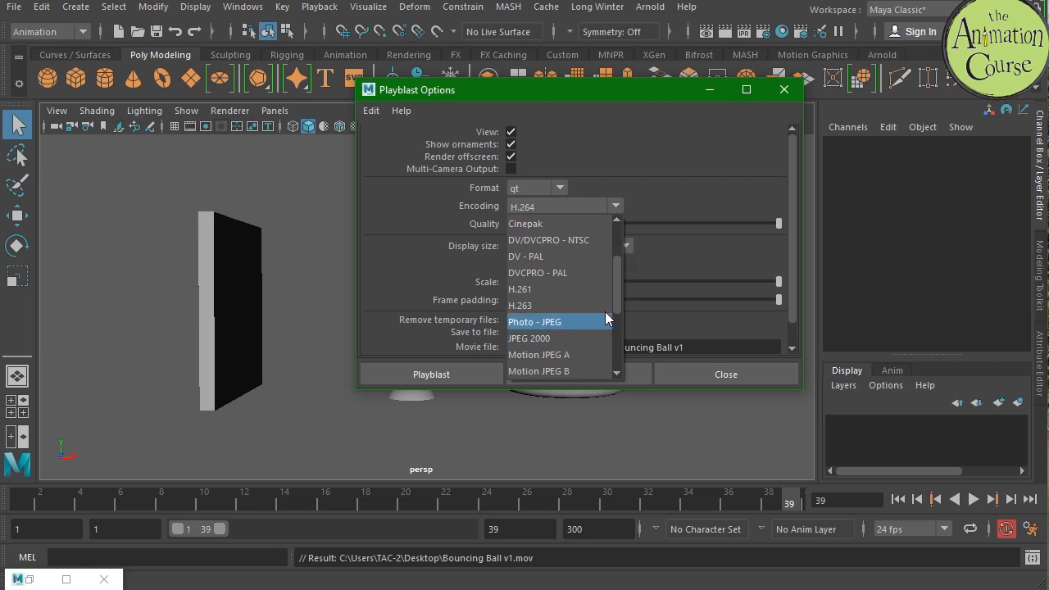
pyautogui.moveTo(618, 283); pyautogui.dragTo(611, 334)
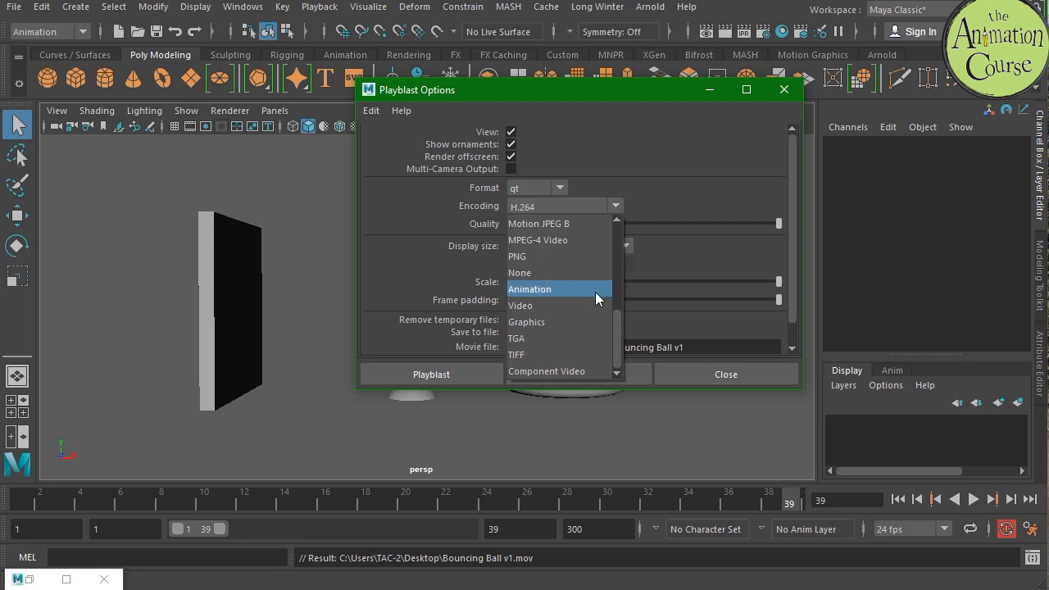
pyautogui.moveTo(616, 319); pyautogui.dragTo(604, 298)
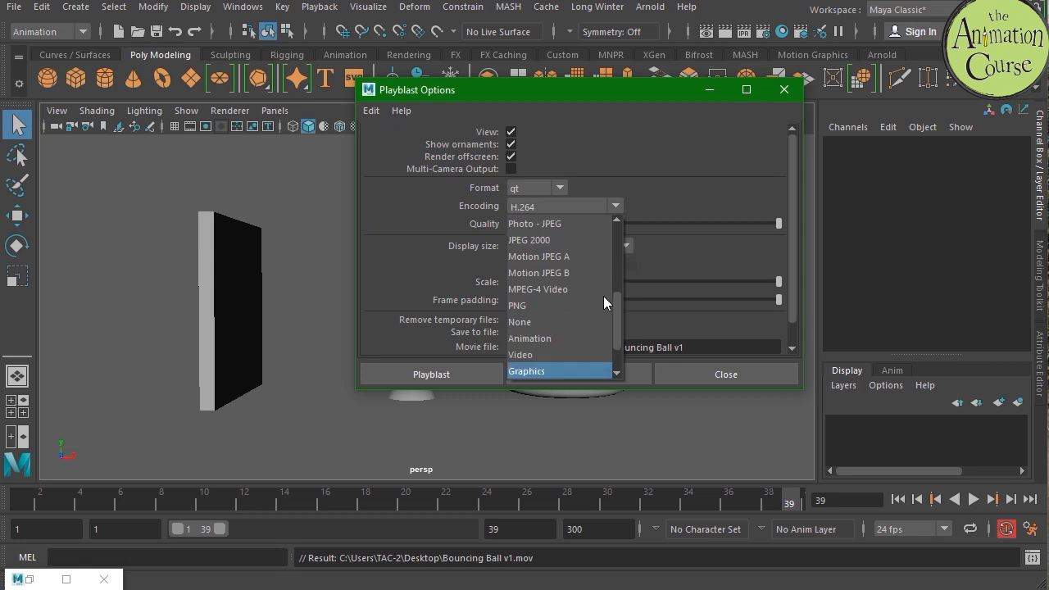
pyautogui.click(533, 336)
pyautogui.click(416, 376)
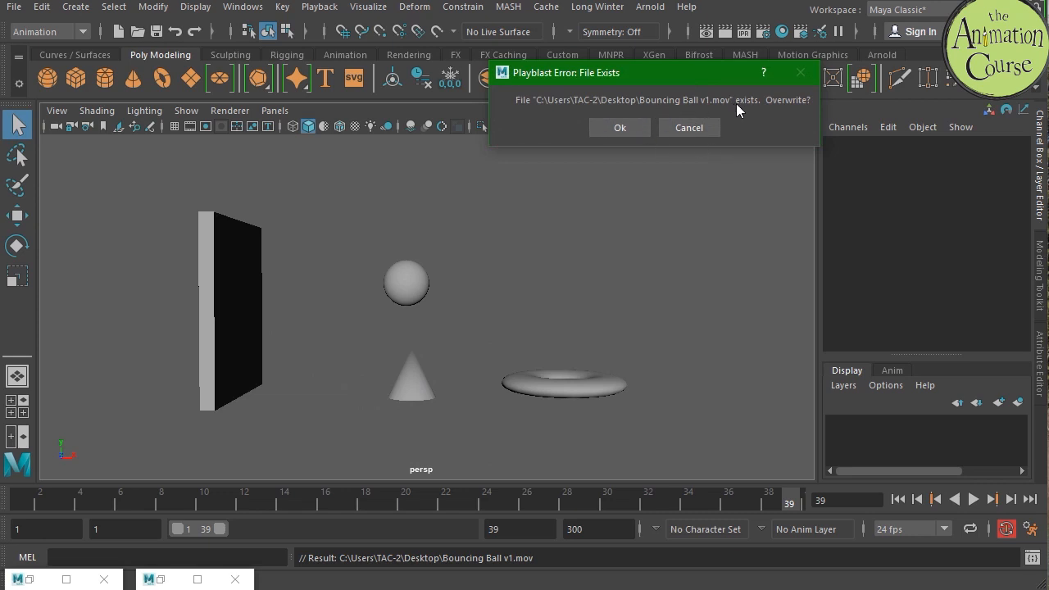
pyautogui.click(695, 129)
# Step: Reopen the Playblast Options, change the movie file name to Bouncing Ball v2 and create the playblast
pyautogui.rightClick(451, 502)
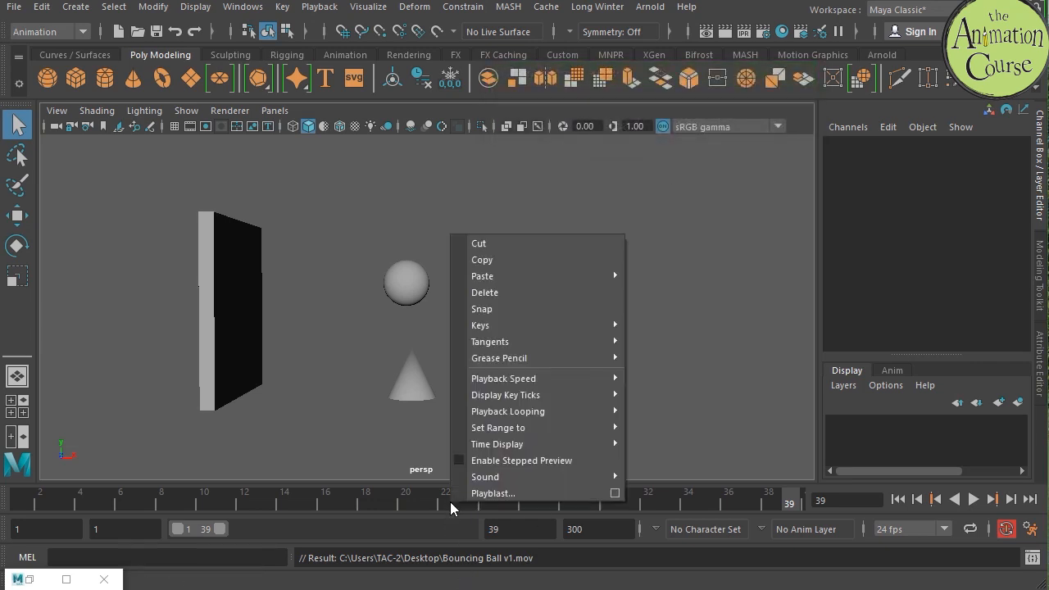
pyautogui.click(615, 493)
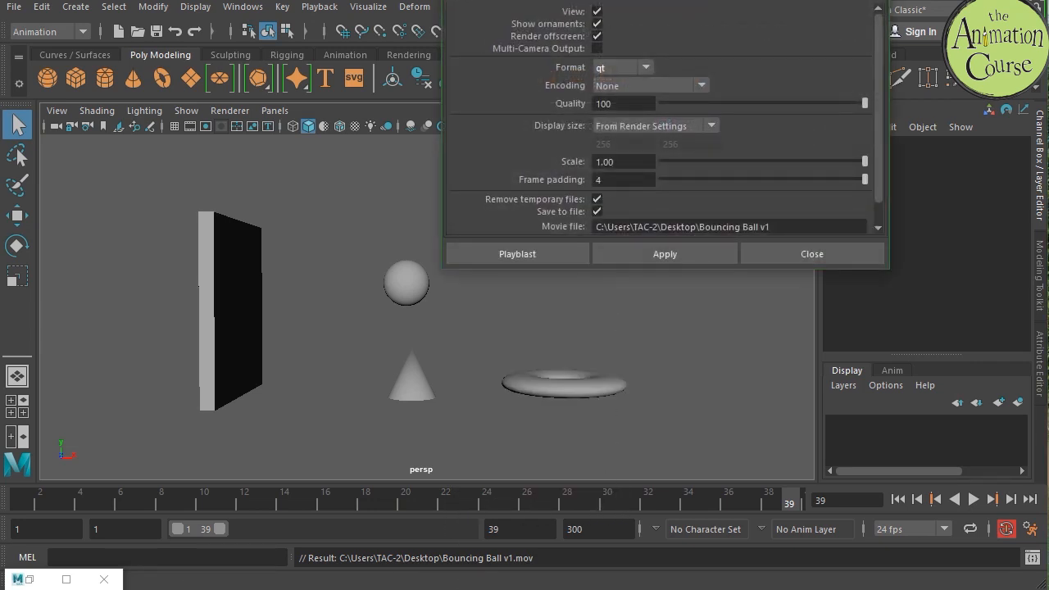
pyautogui.moveTo(489, 0); pyautogui.dragTo(374, 142)
pyautogui.click(666, 401)
pyautogui.press('BackSpace')
pyautogui.write('2')
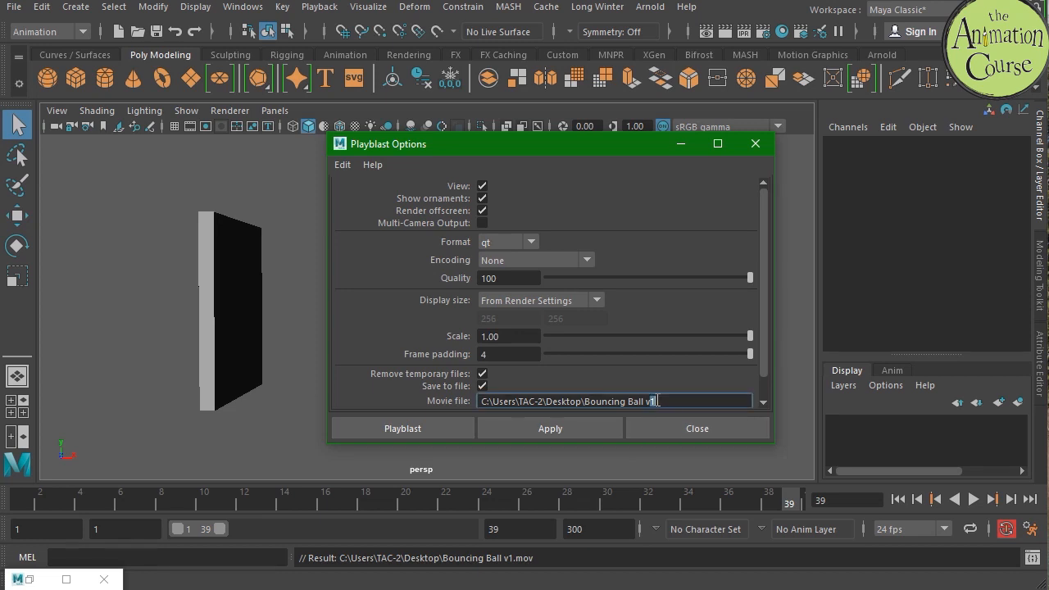
pyautogui.click(416, 428)
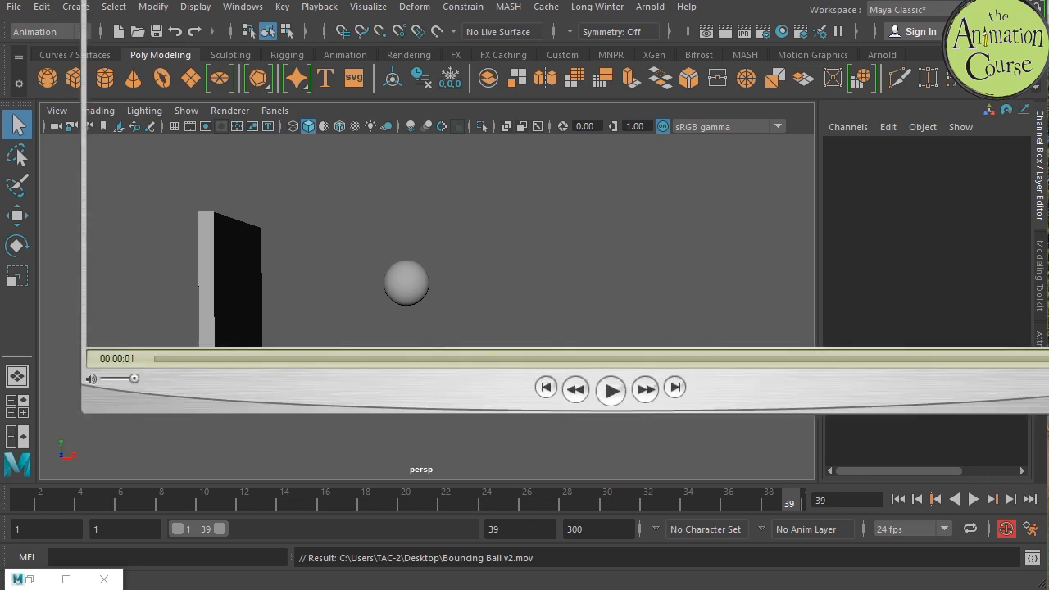
# Step: Shrink the Bouncing Ball v2 player window to fit the screen, play the movie and close it
pyautogui.moveTo(369, 1); pyautogui.dragTo(1048, 2)
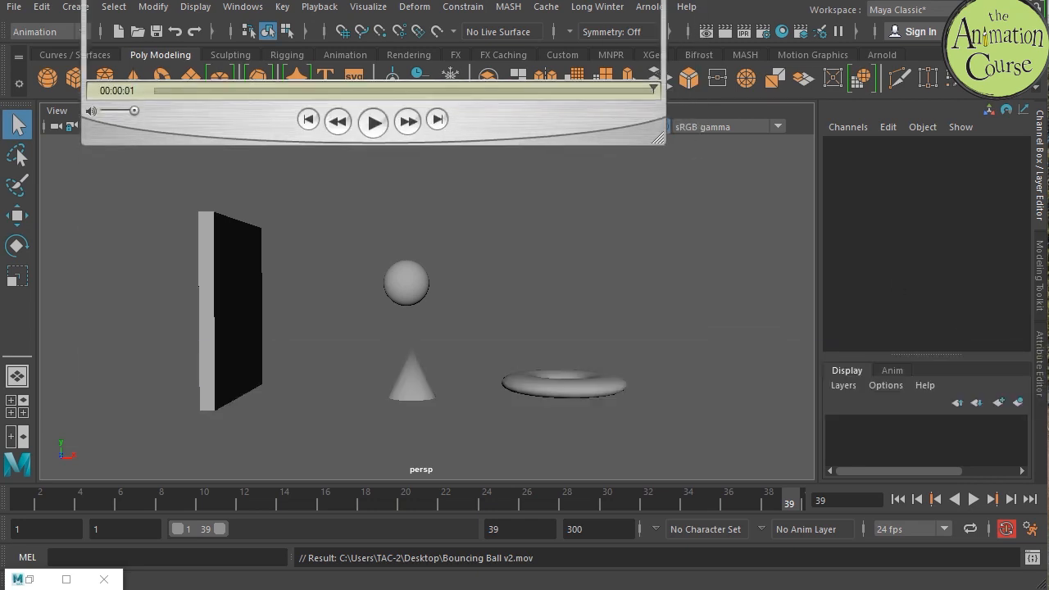
pyautogui.moveTo(475, 152); pyautogui.dragTo(503, 80)
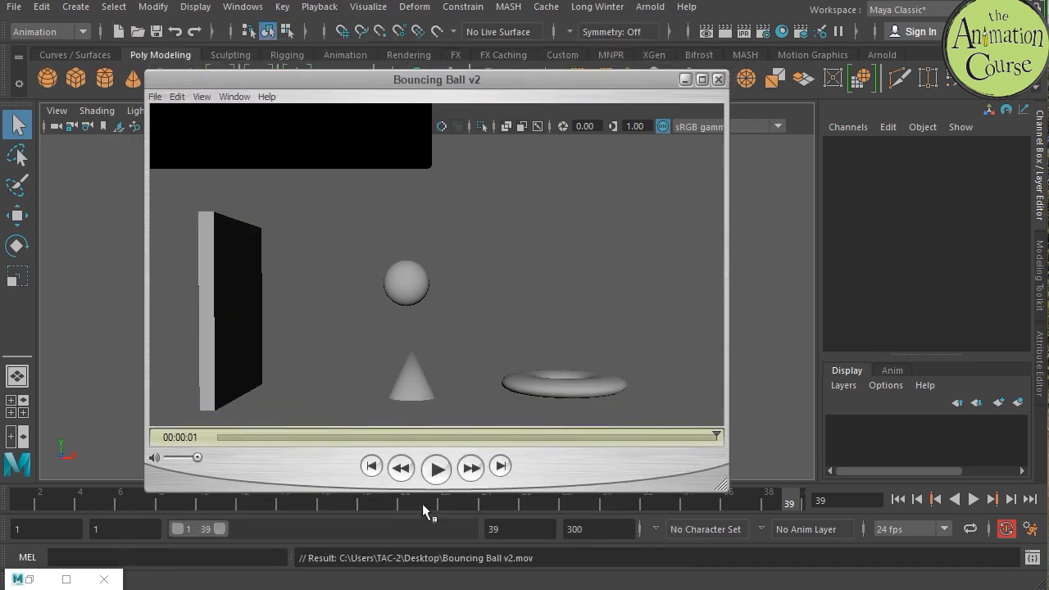
pyautogui.click(436, 469)
pyautogui.click(434, 471)
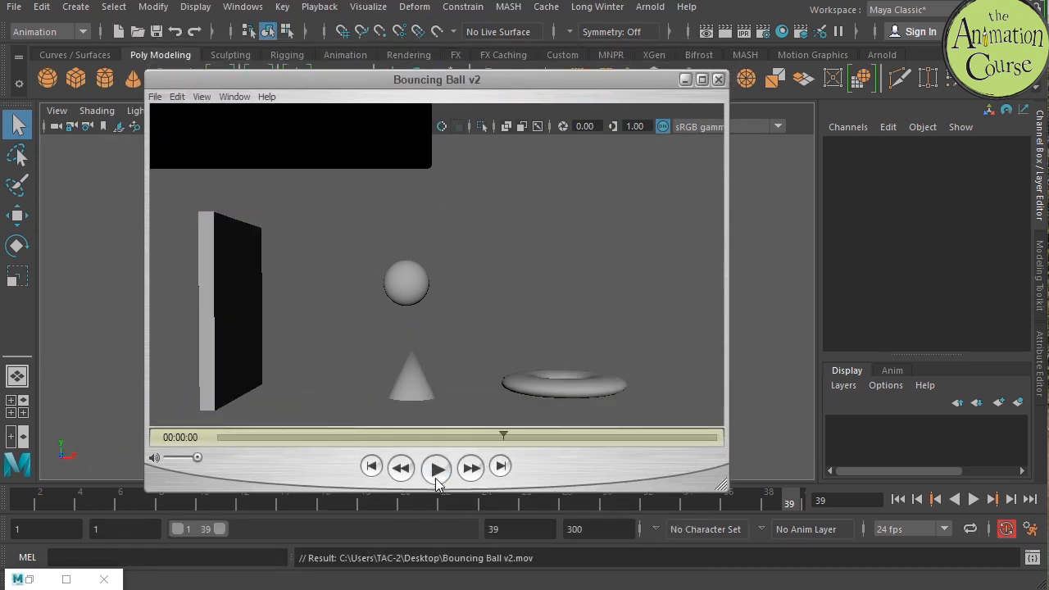
pyautogui.click(718, 79)
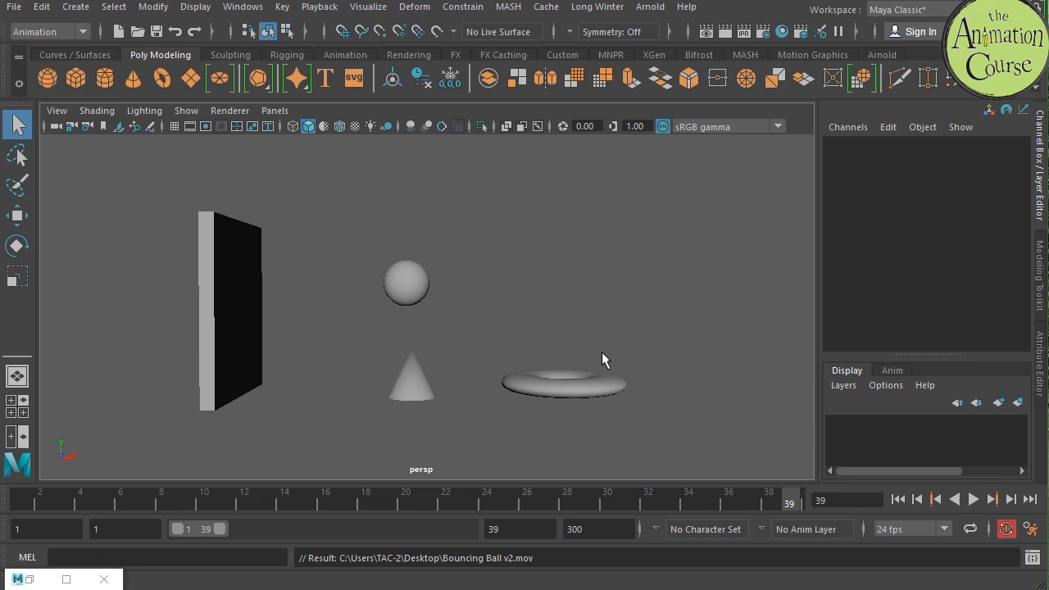
# Step: Reopen the Playblast Options from the timeline and set the format to avi
pyautogui.rightClick(580, 498)
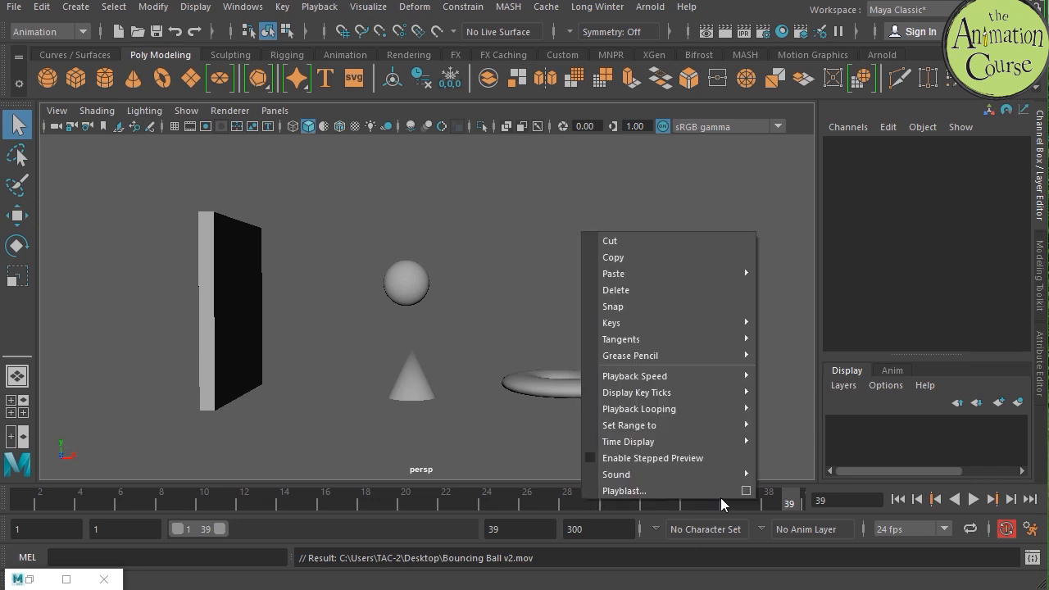
pyautogui.click(744, 491)
pyautogui.moveTo(492, 0); pyautogui.dragTo(336, 136)
pyautogui.click(488, 236)
pyautogui.click(450, 276)
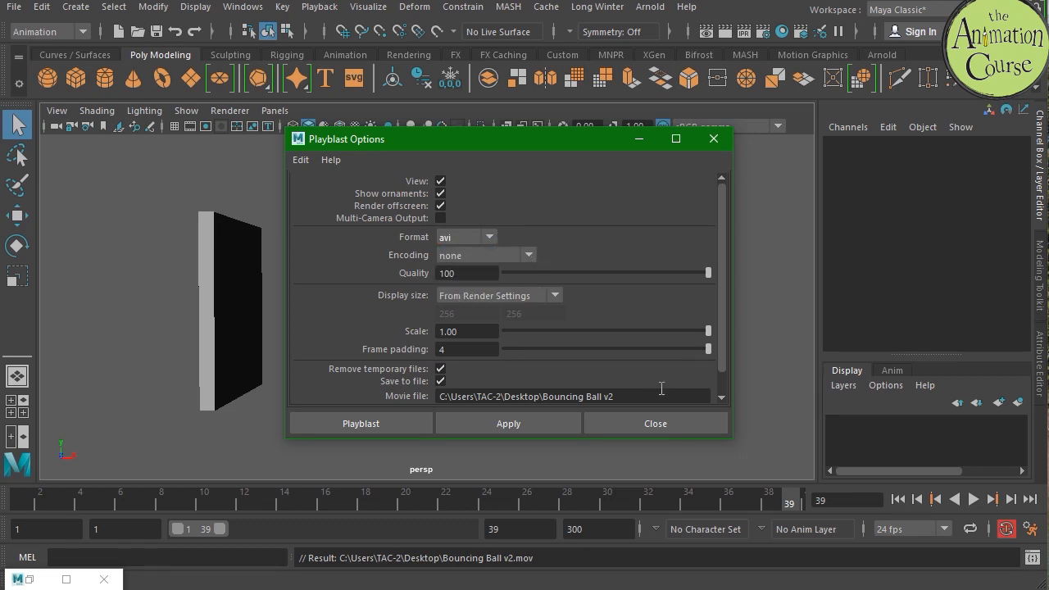
# Step: Change the movie file name to Bouncing Ball v3 and create the playblast
pyautogui.click(611, 397)
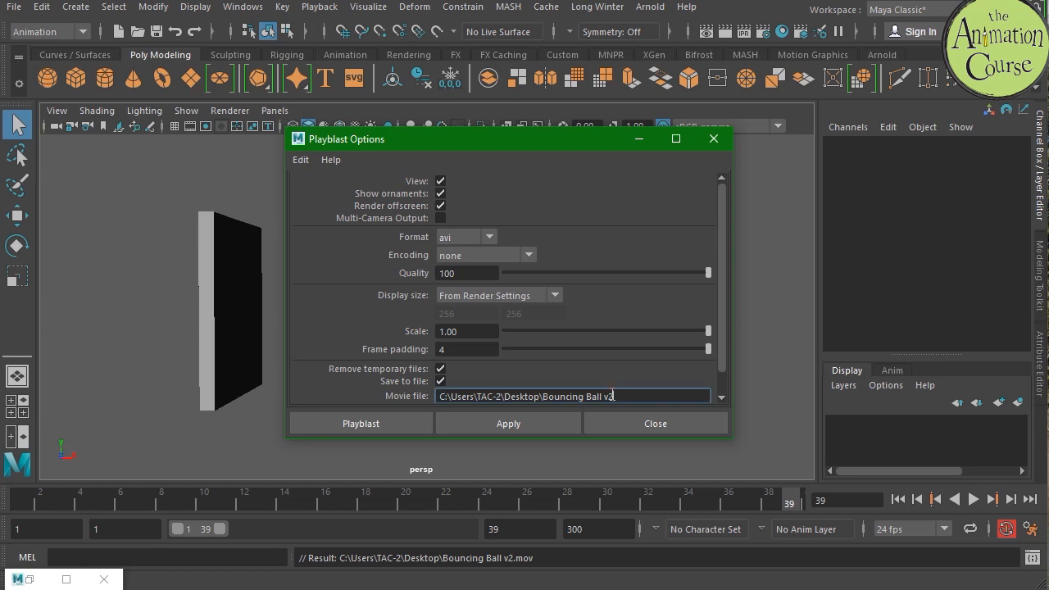
pyautogui.press('BackSpace')
pyautogui.write('3')
pyautogui.click(361, 425)
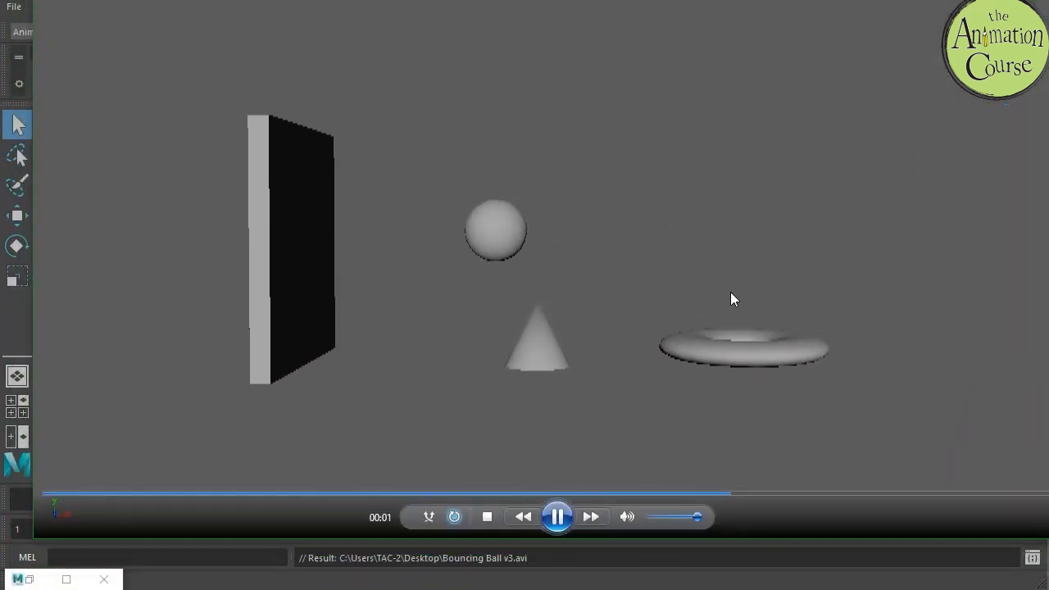
# Step: Resize and reposition the player window to watch the looping Bouncing Ball v3 movie in full, and close it
pyautogui.moveTo(1048, 539); pyautogui.dragTo(779, 369)
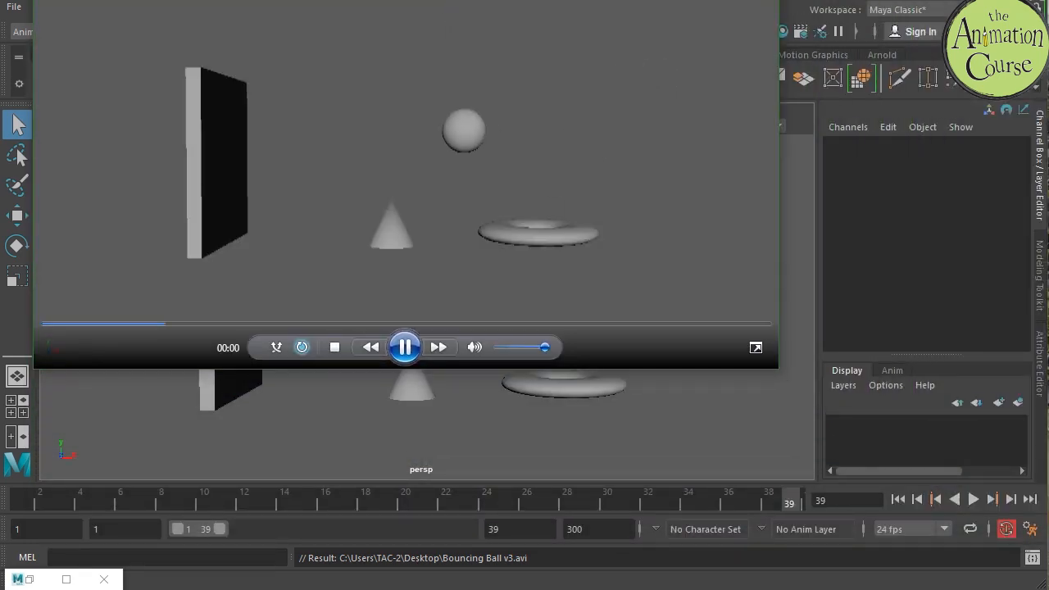
pyautogui.moveTo(421, 0); pyautogui.dragTo(505, 72)
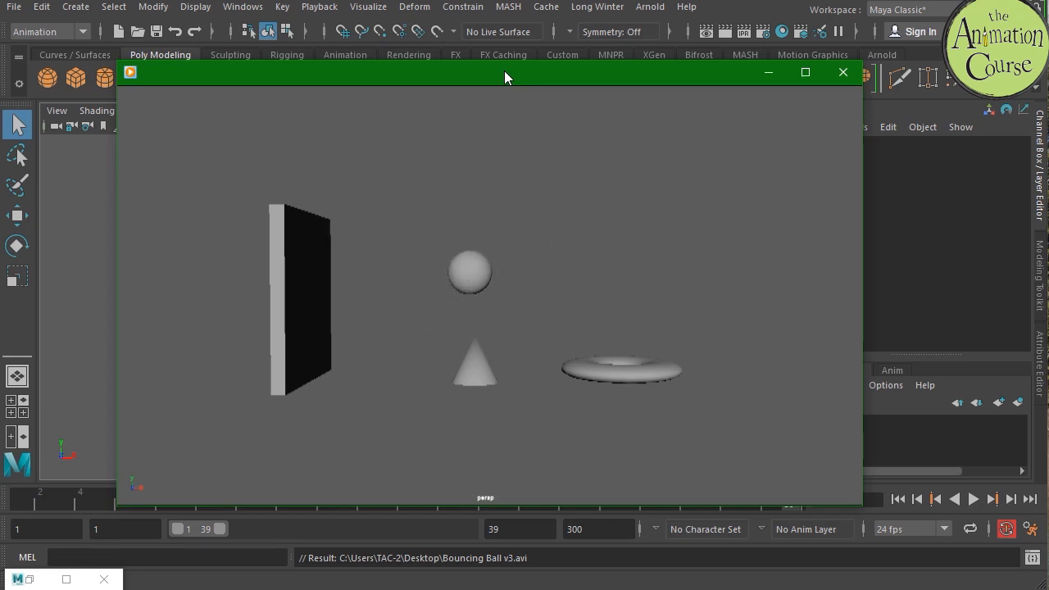
pyautogui.click(843, 73)
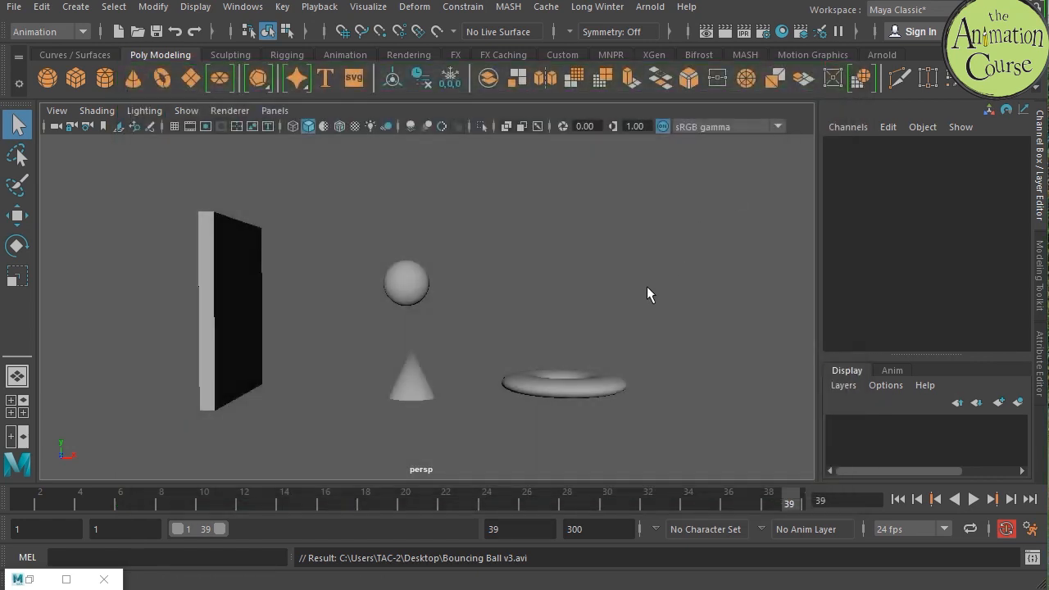